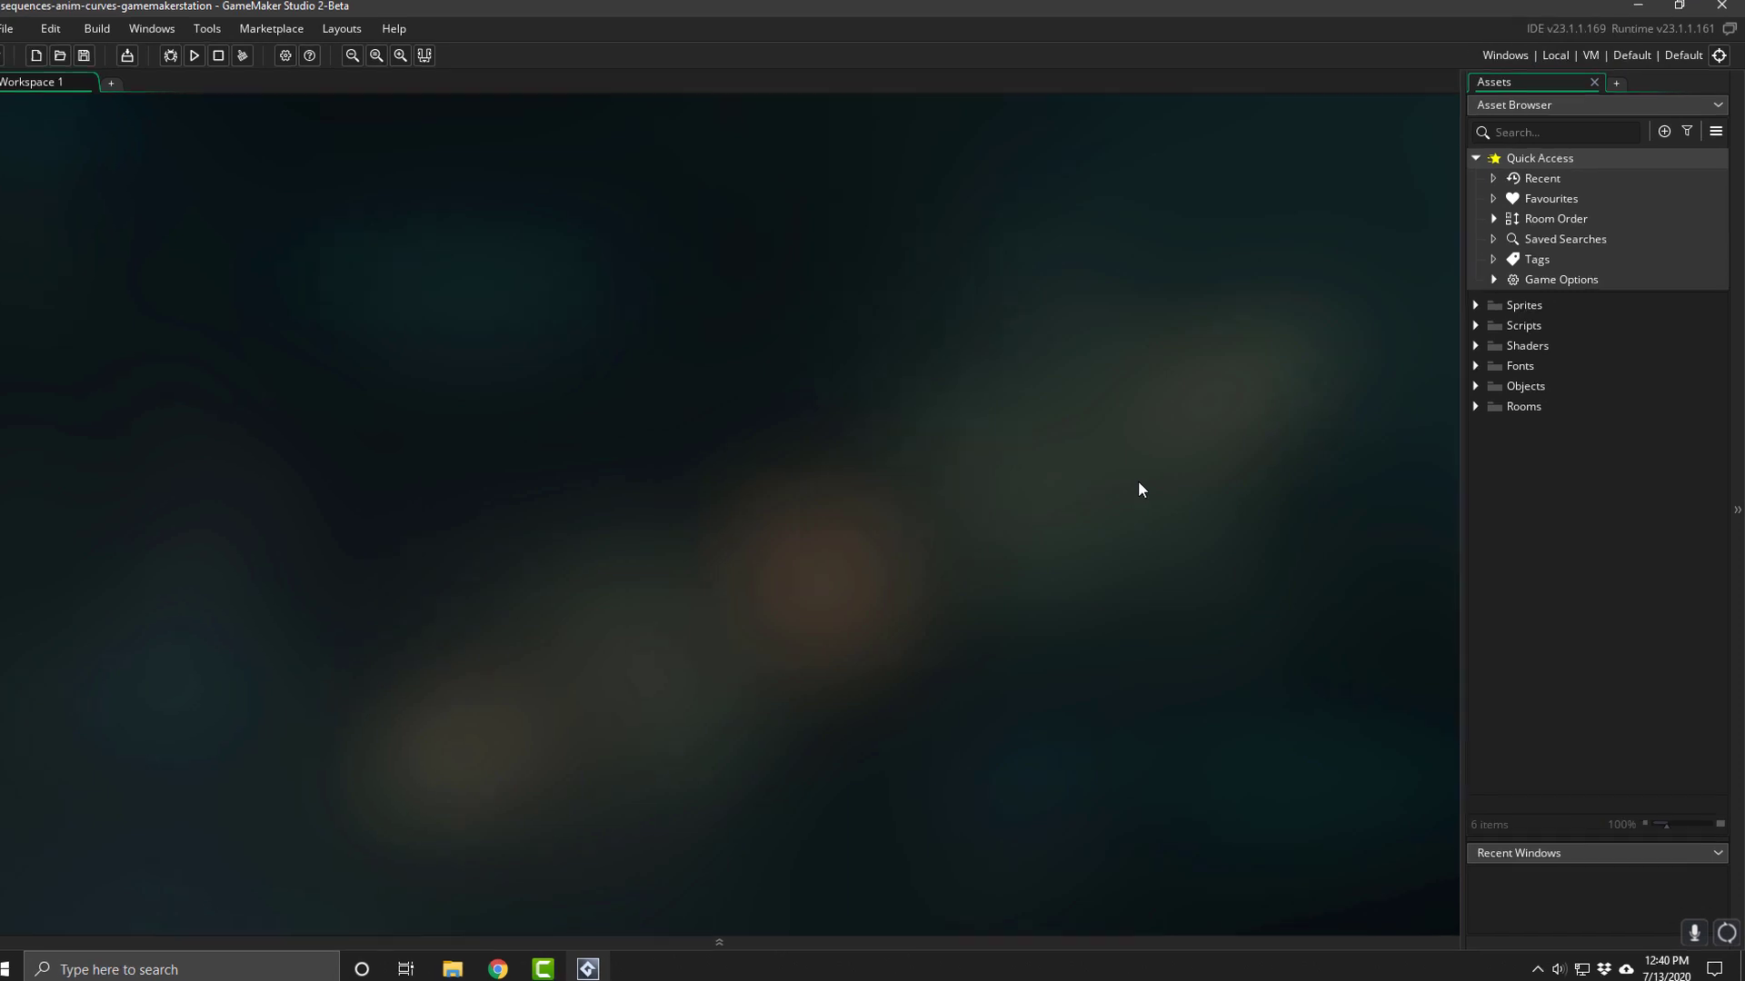
- Create a new asset group named Sequences in the Asset Browser
{"action": "right_click", "coordinate": [1499, 463]}
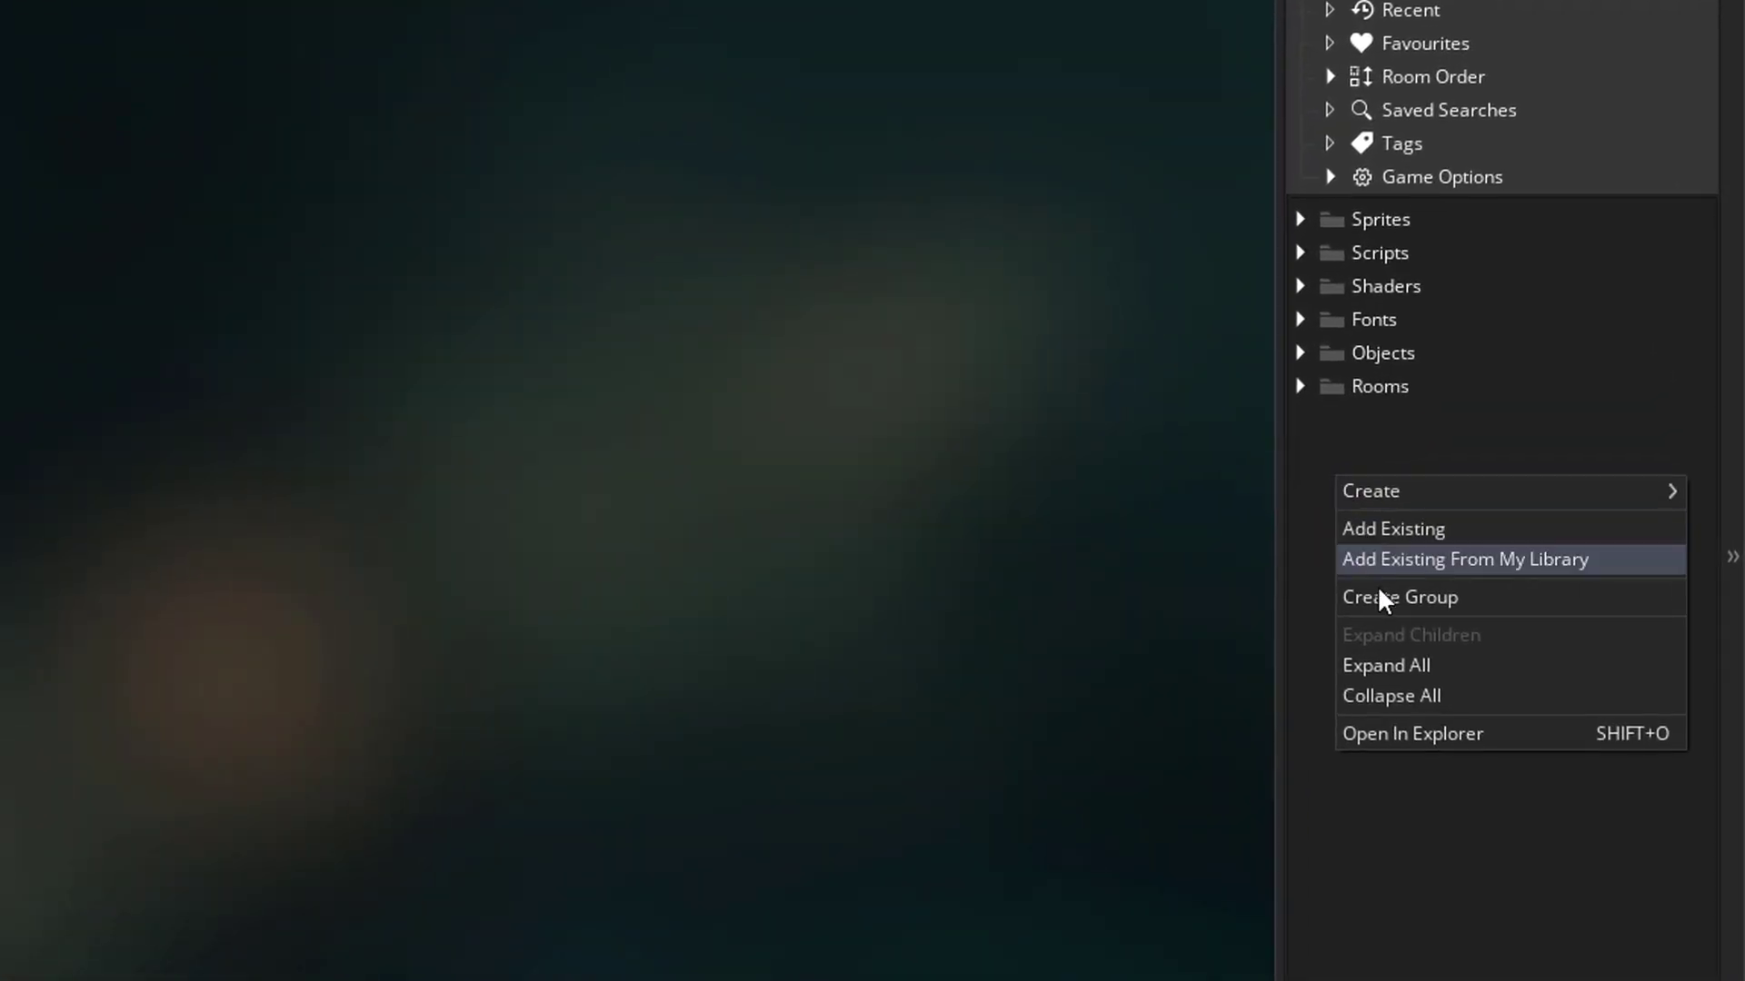
{"action": "left_click", "coordinate": [1379, 599]}
{"action": "type", "text": "Sequen"}
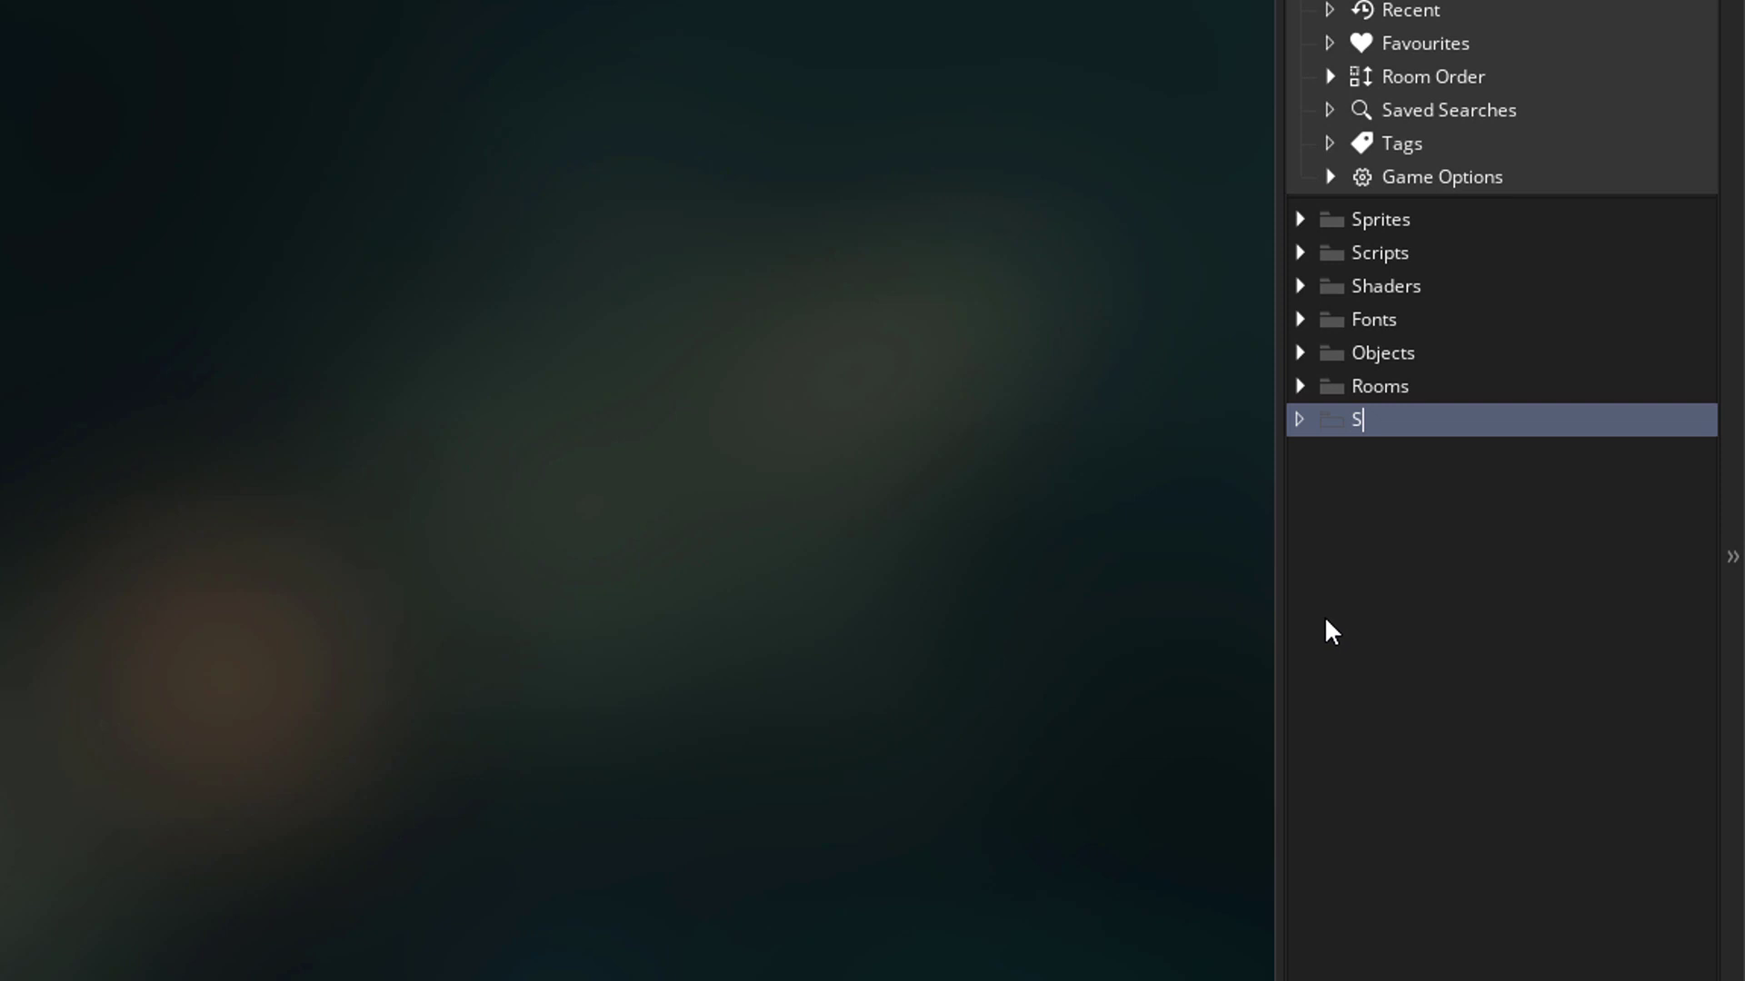
{"action": "type", "text": "ces"}
{"action": "key", "text": "Return"}
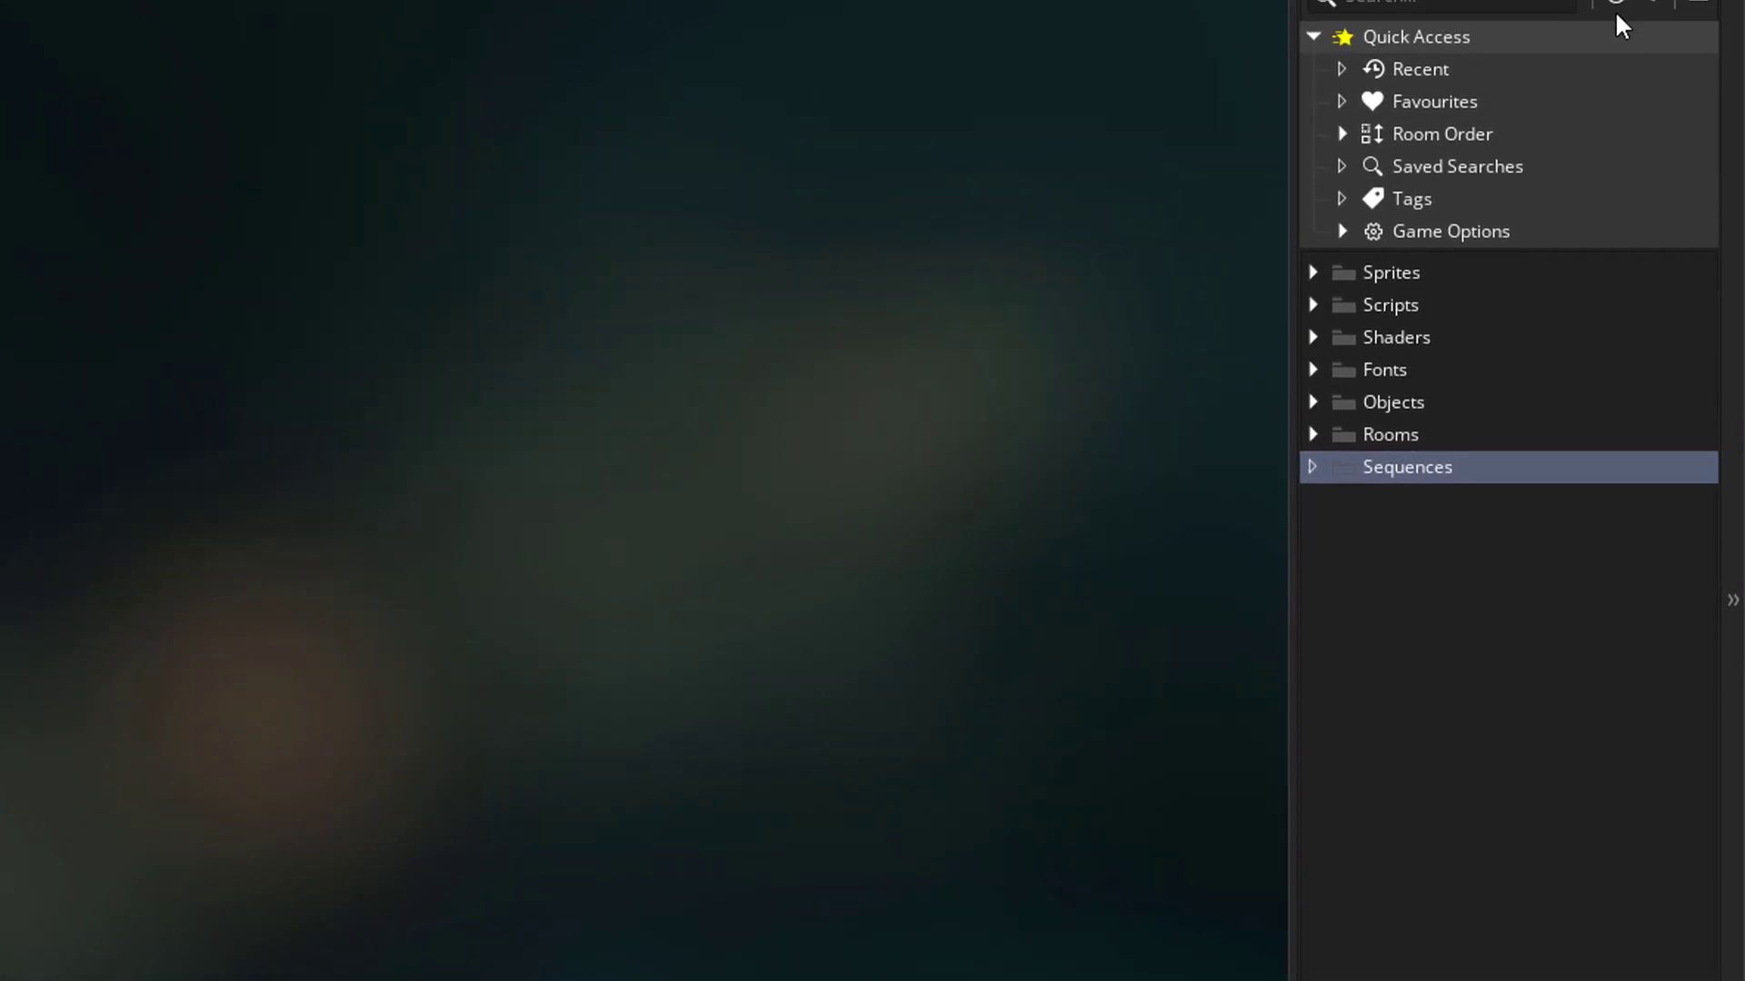
- Create one new sequence asset inside the Sequences group
{"action": "left_click", "coordinate": [1621, 85]}
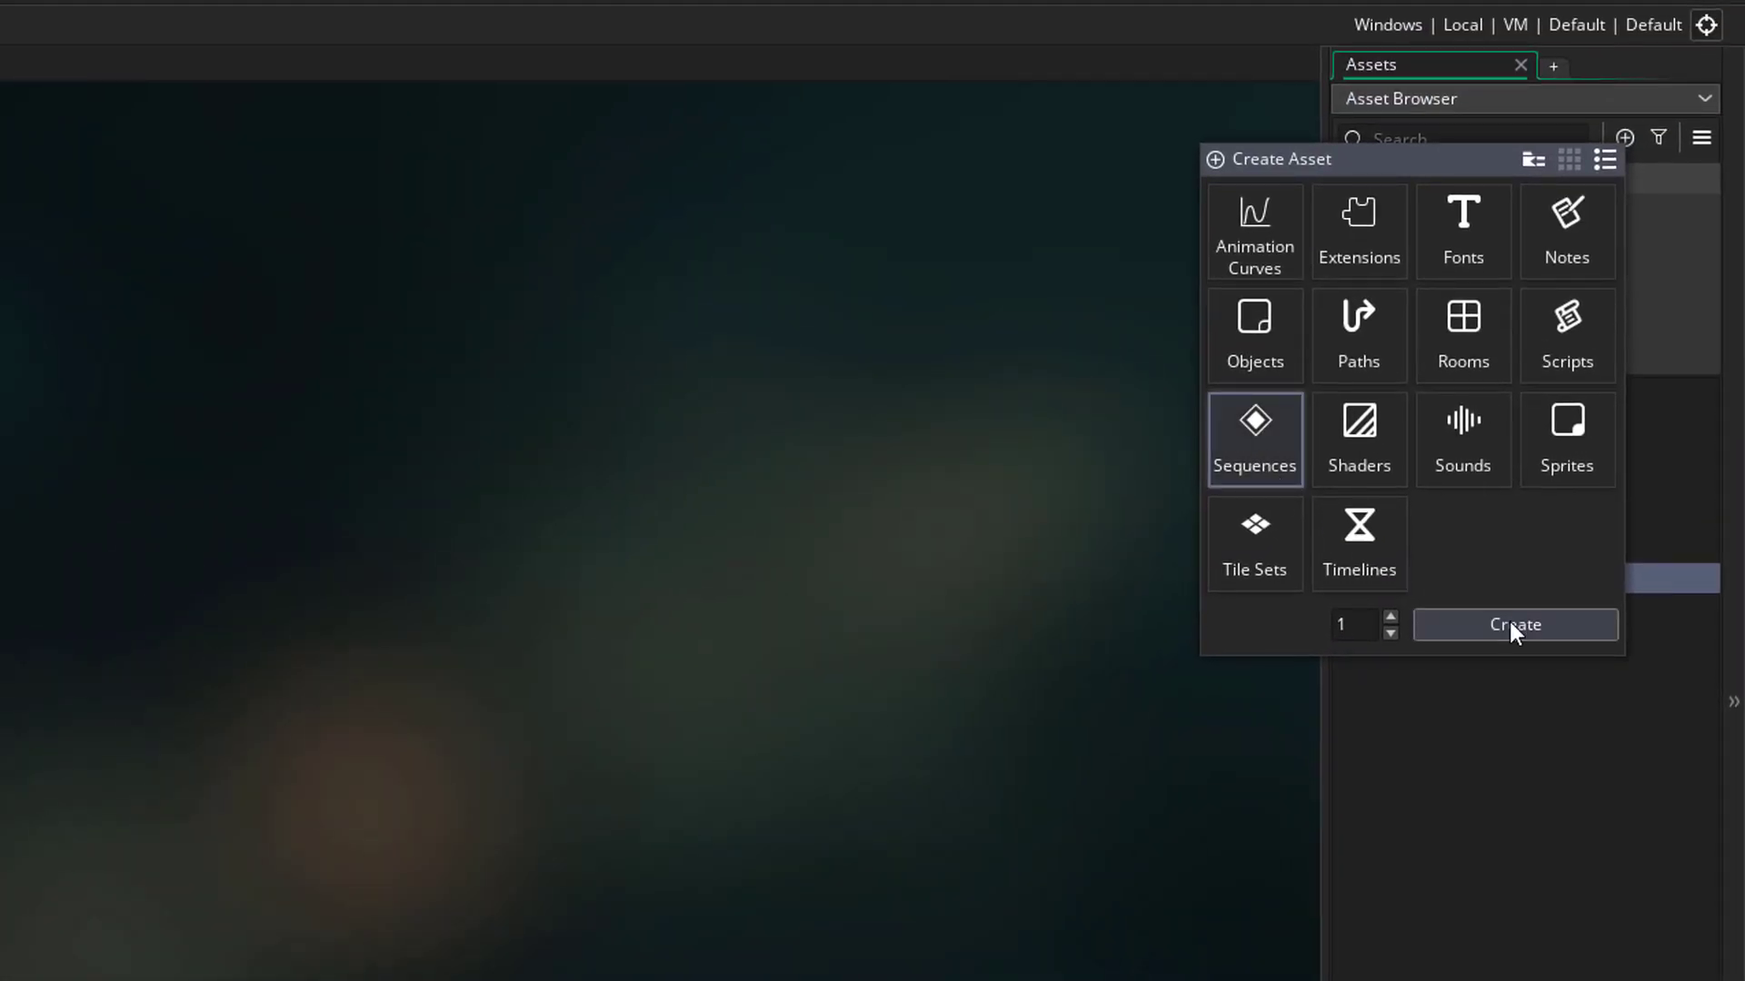
{"action": "left_click", "coordinate": [1512, 627]}
{"action": "left_click_drag", "start_coordinate": [1445, 582], "coordinate": [1445, 582]}
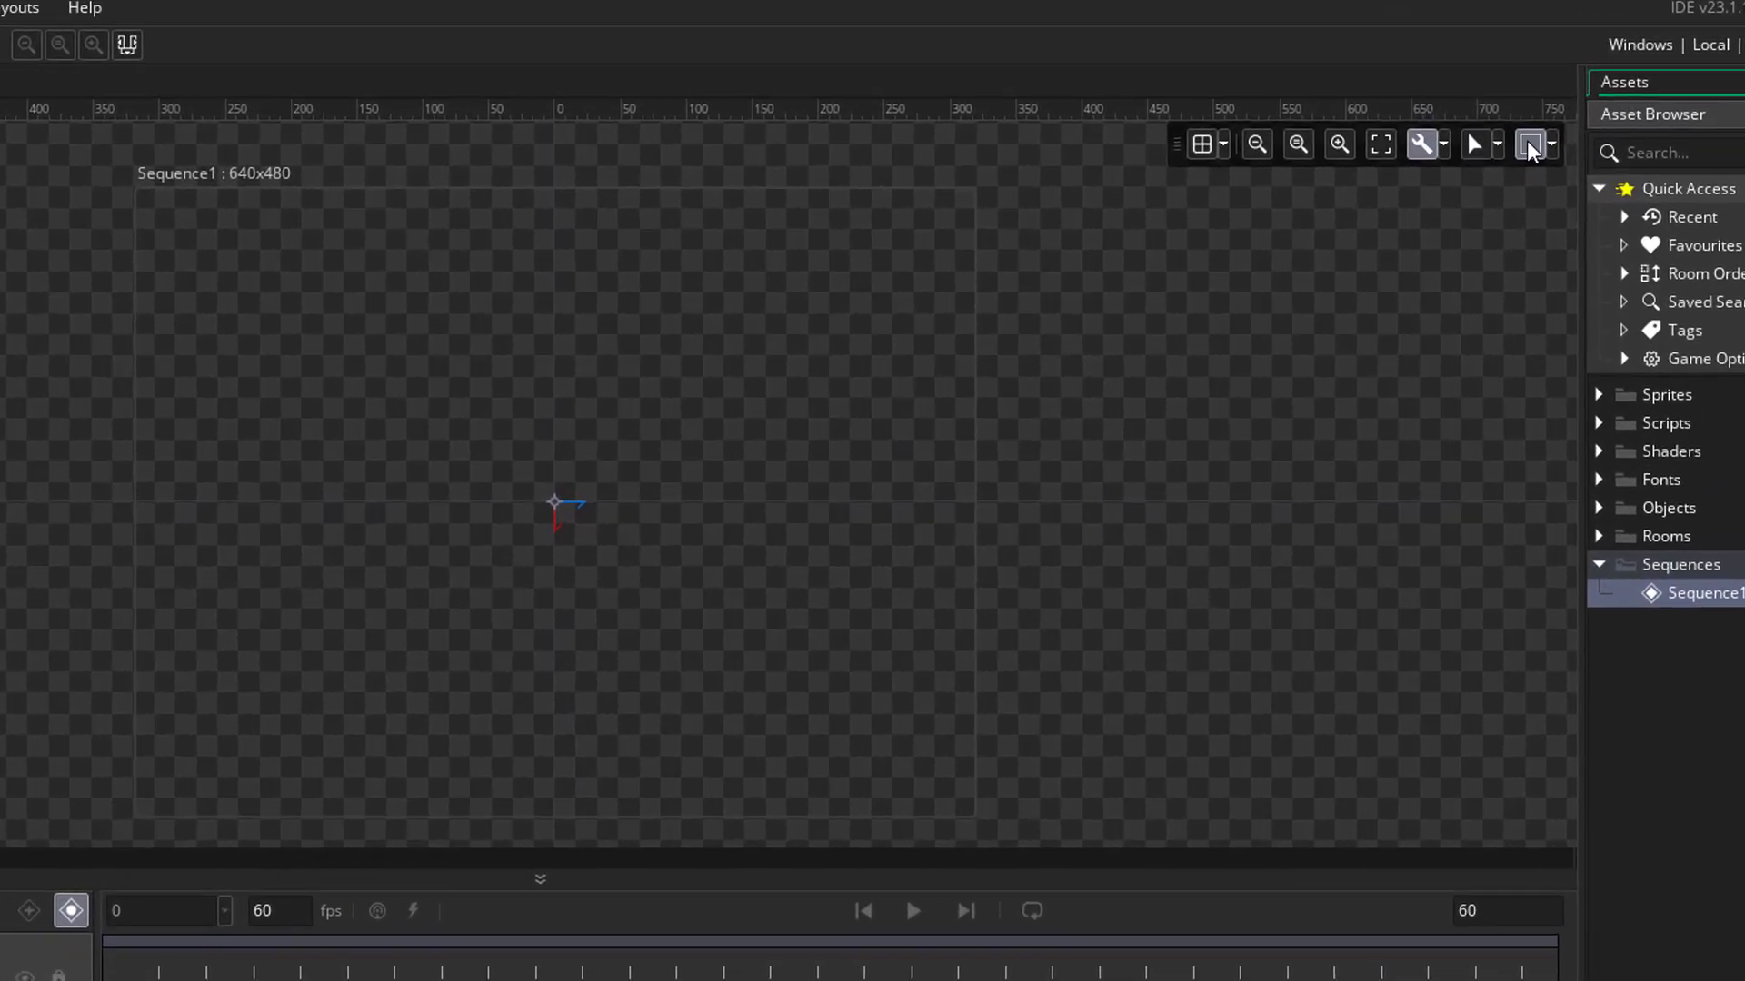
- Hide the 640x480 canvas frame in the sequence editor
{"action": "left_click", "coordinate": [1528, 144]}
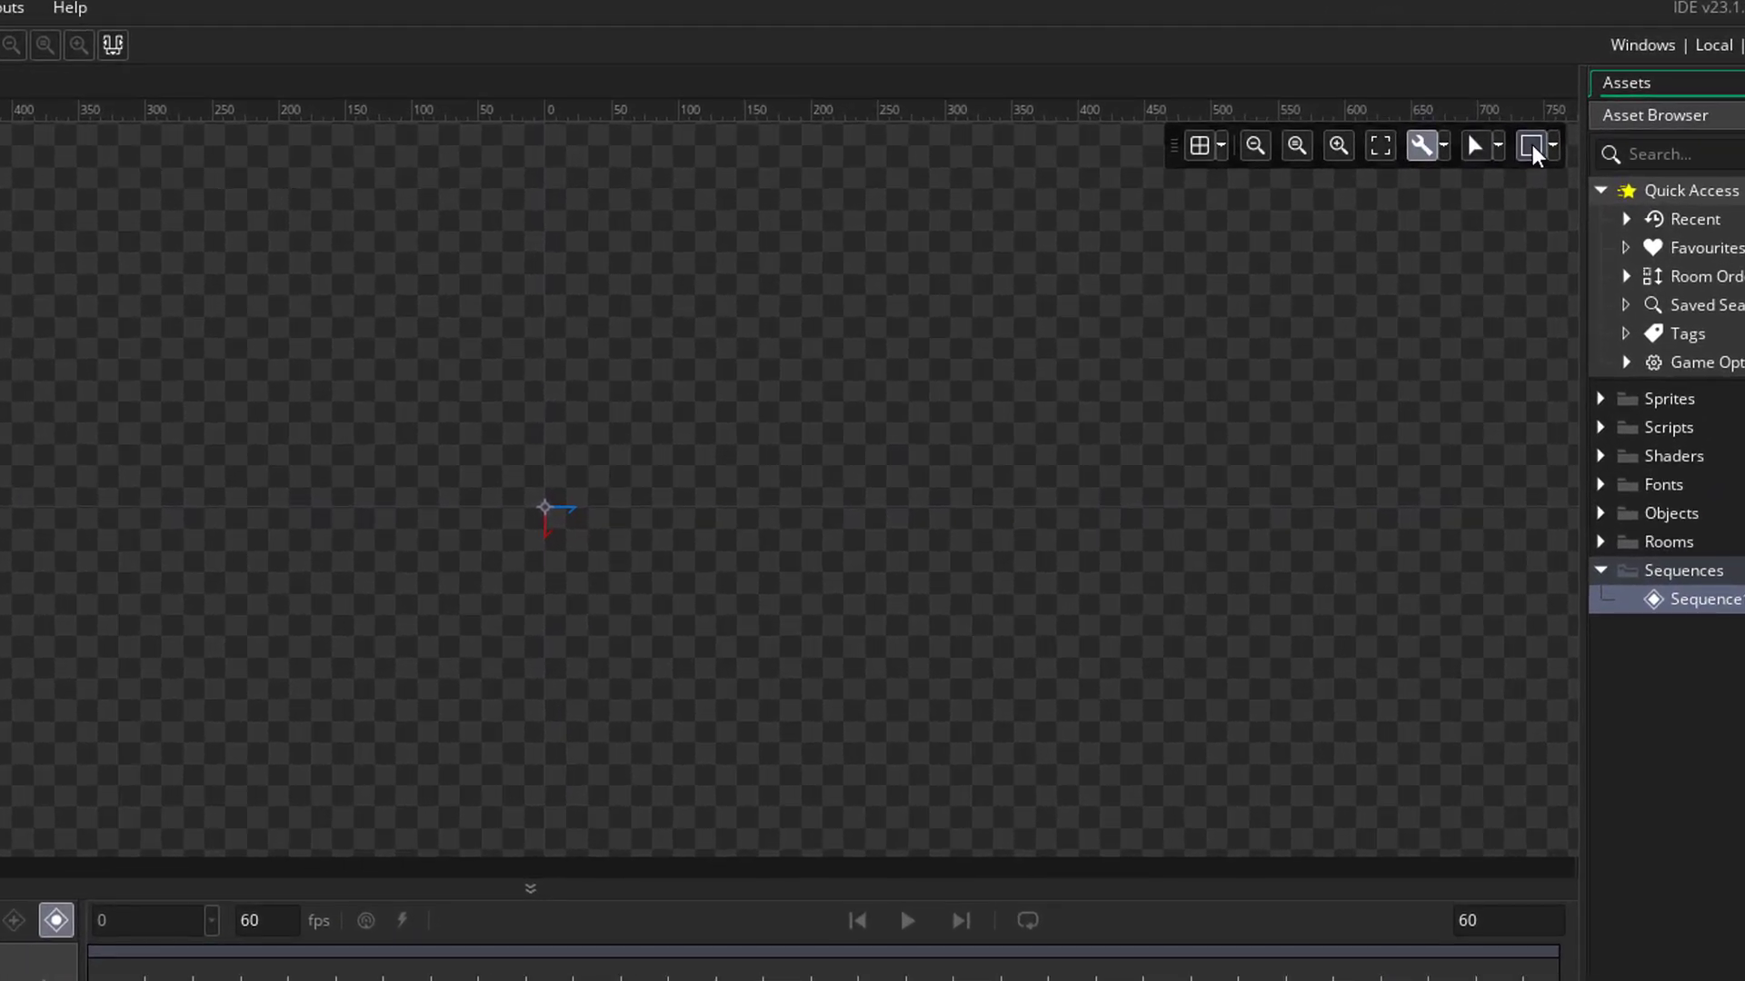
{"action": "scroll", "coordinate": [644, 483], "scroll_direction": "up", "scroll_amount": 5}
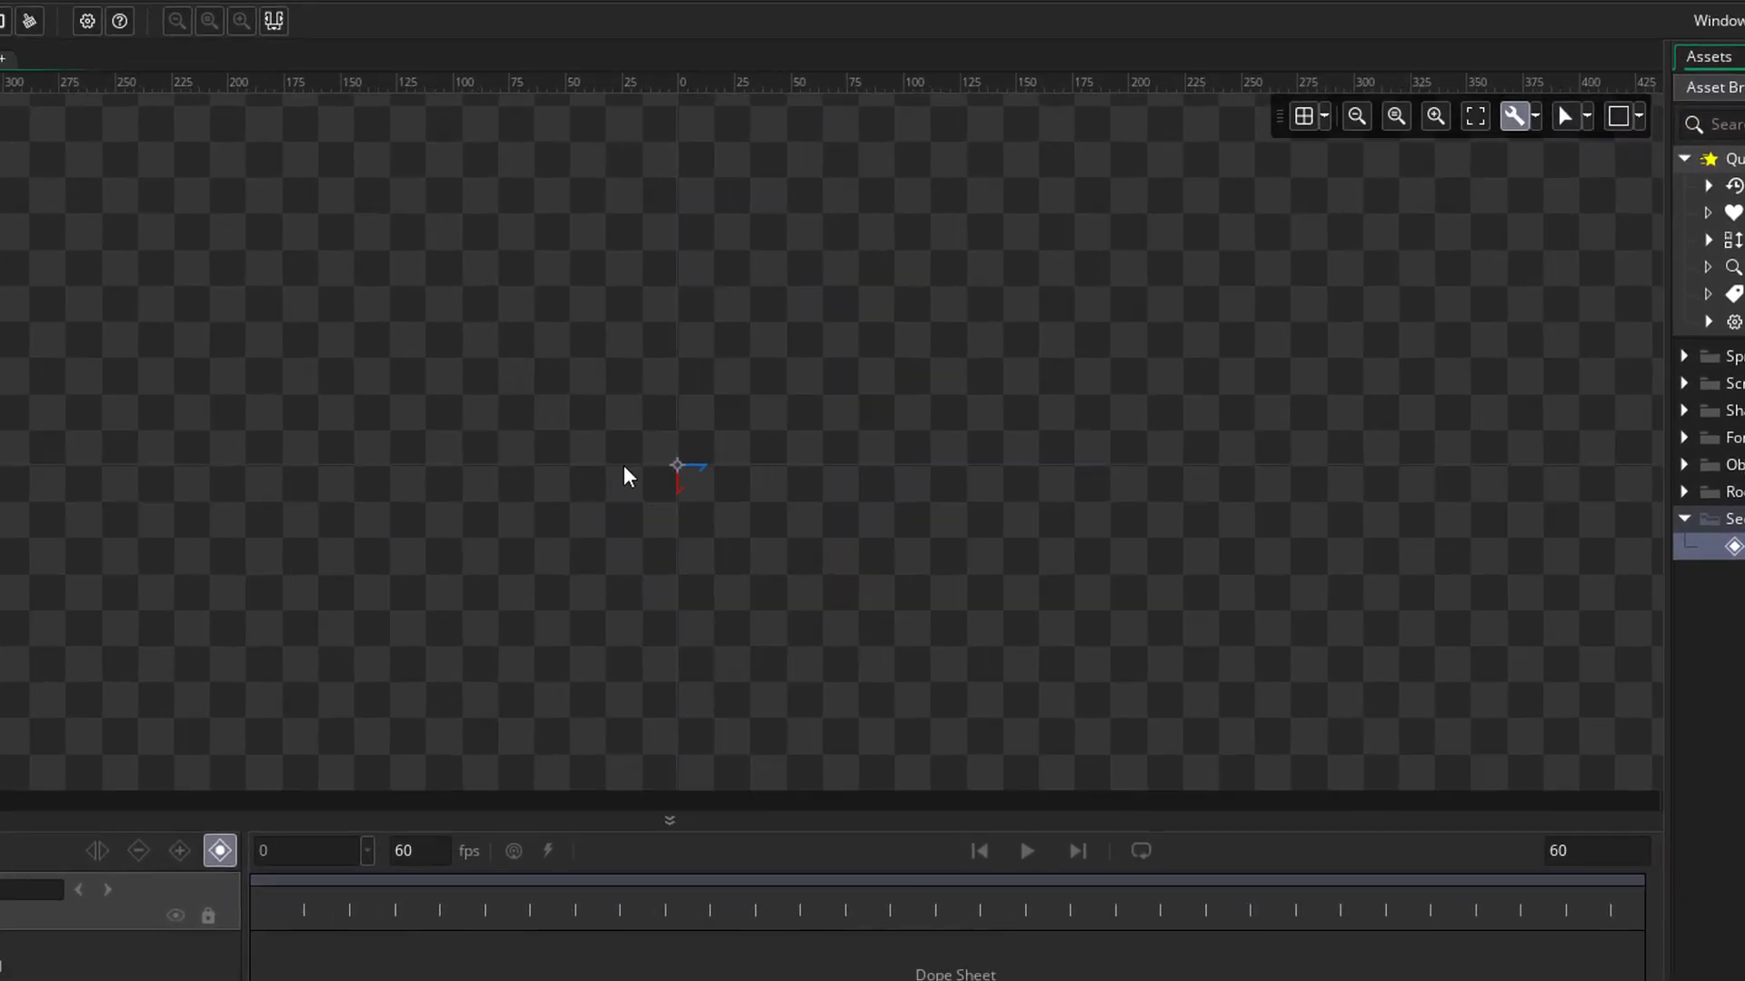
{"action": "scroll", "coordinate": [708, 464], "scroll_direction": "up", "scroll_amount": 3}
{"action": "middle_click_drag", "start_coordinate": [747, 449], "coordinate": [819, 451]}
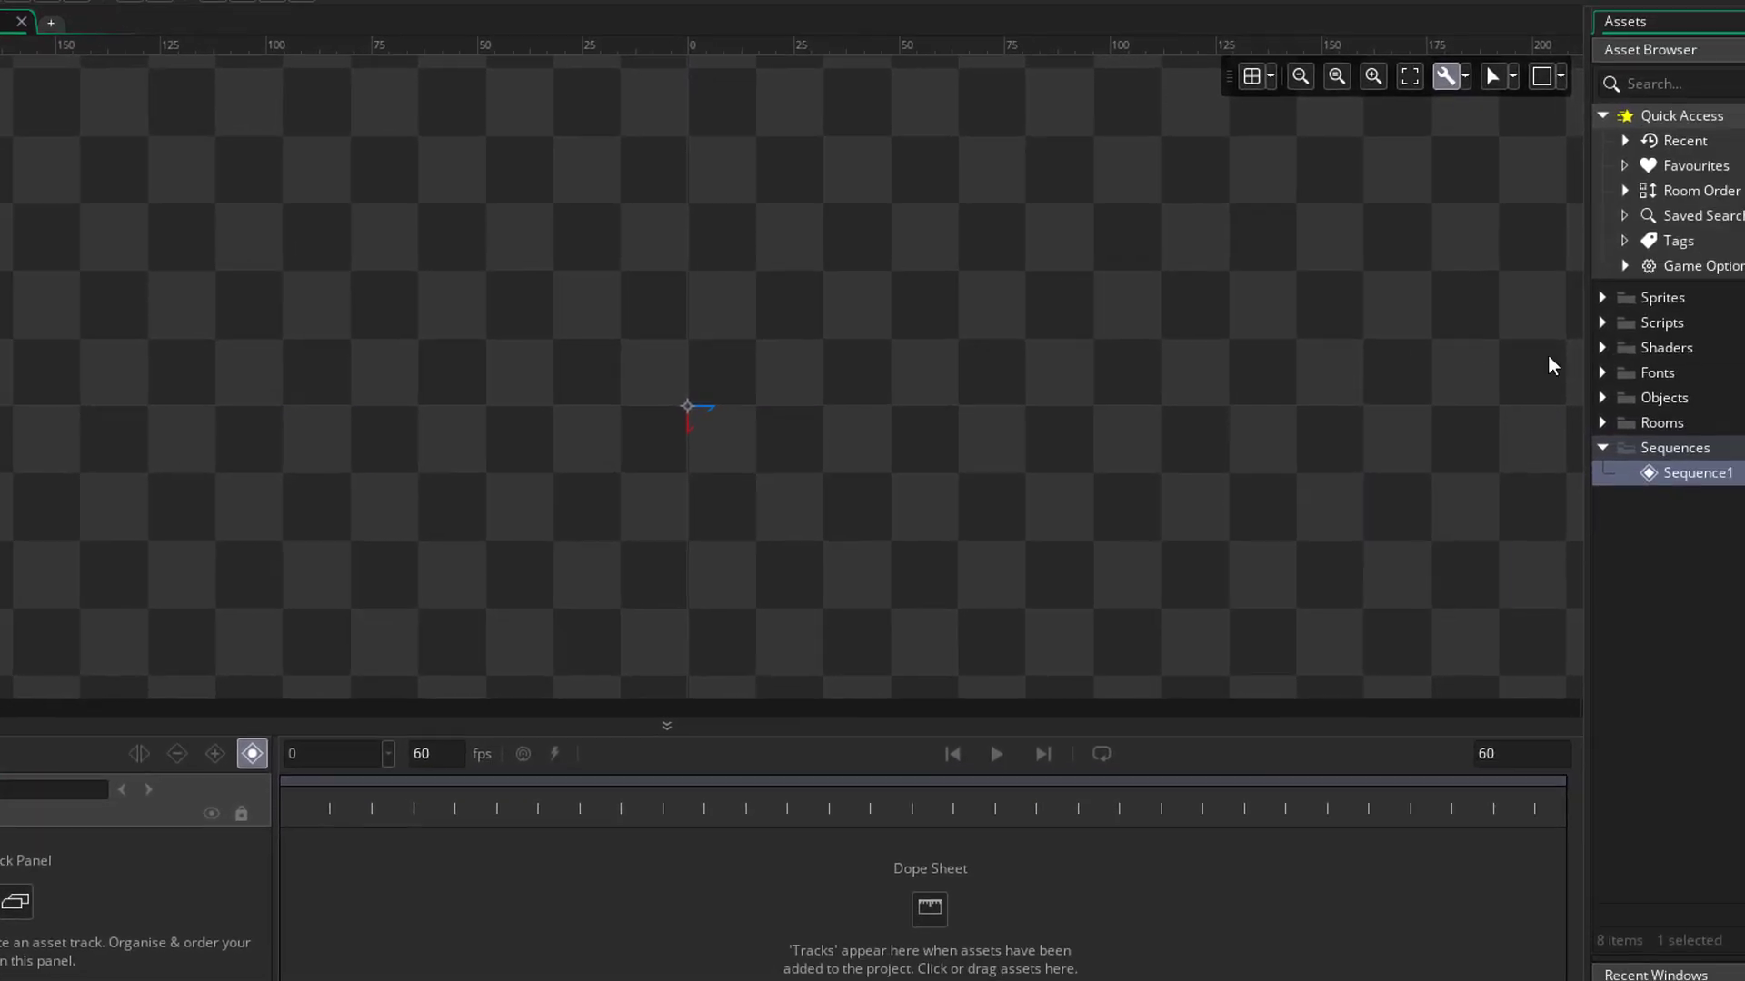
- Add the sPlayer_Idle sprite to the sequence and align it with the sequence origin
{"action": "left_click", "coordinate": [1529, 287]}
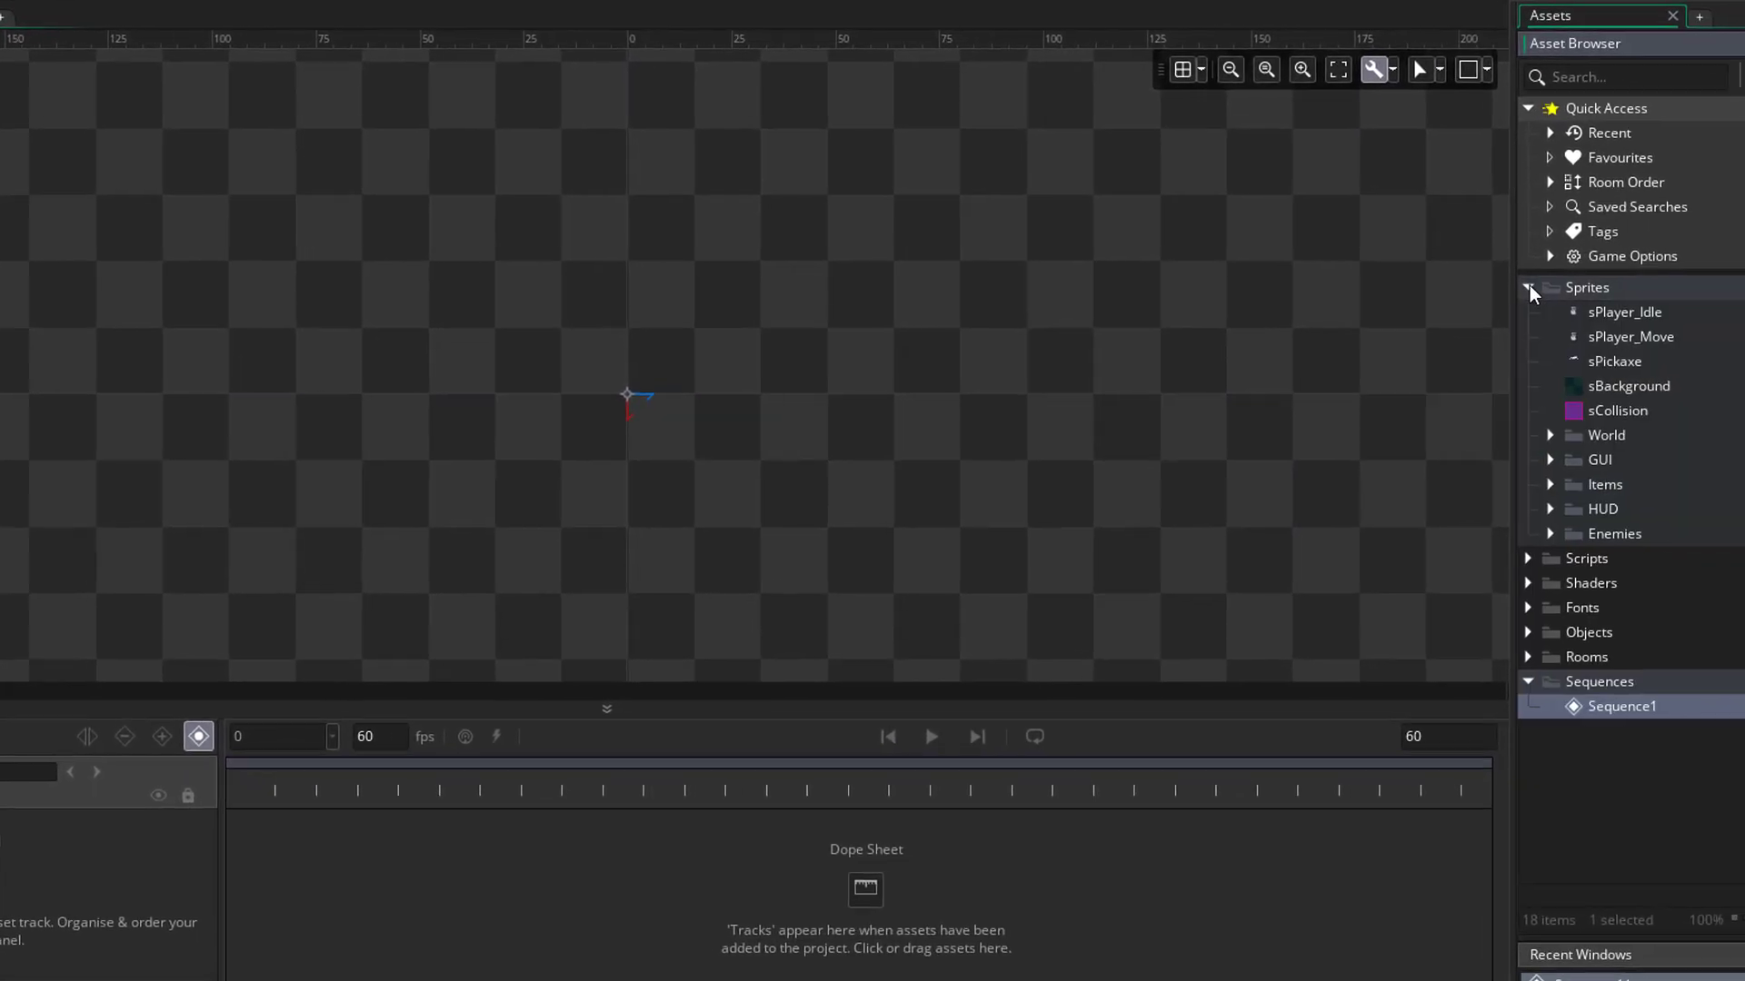
{"action": "left_click_drag", "start_coordinate": [1616, 316], "coordinate": [696, 406]}
{"action": "scroll", "coordinate": [724, 360], "scroll_direction": "up", "scroll_amount": 2}
{"action": "scroll", "coordinate": [705, 396], "scroll_direction": "up", "scroll_amount": 3}
{"action": "scroll", "coordinate": [806, 347], "scroll_direction": "down", "scroll_amount": 1}
{"action": "middle_click_drag", "start_coordinate": [805, 347], "coordinate": [688, 331]}
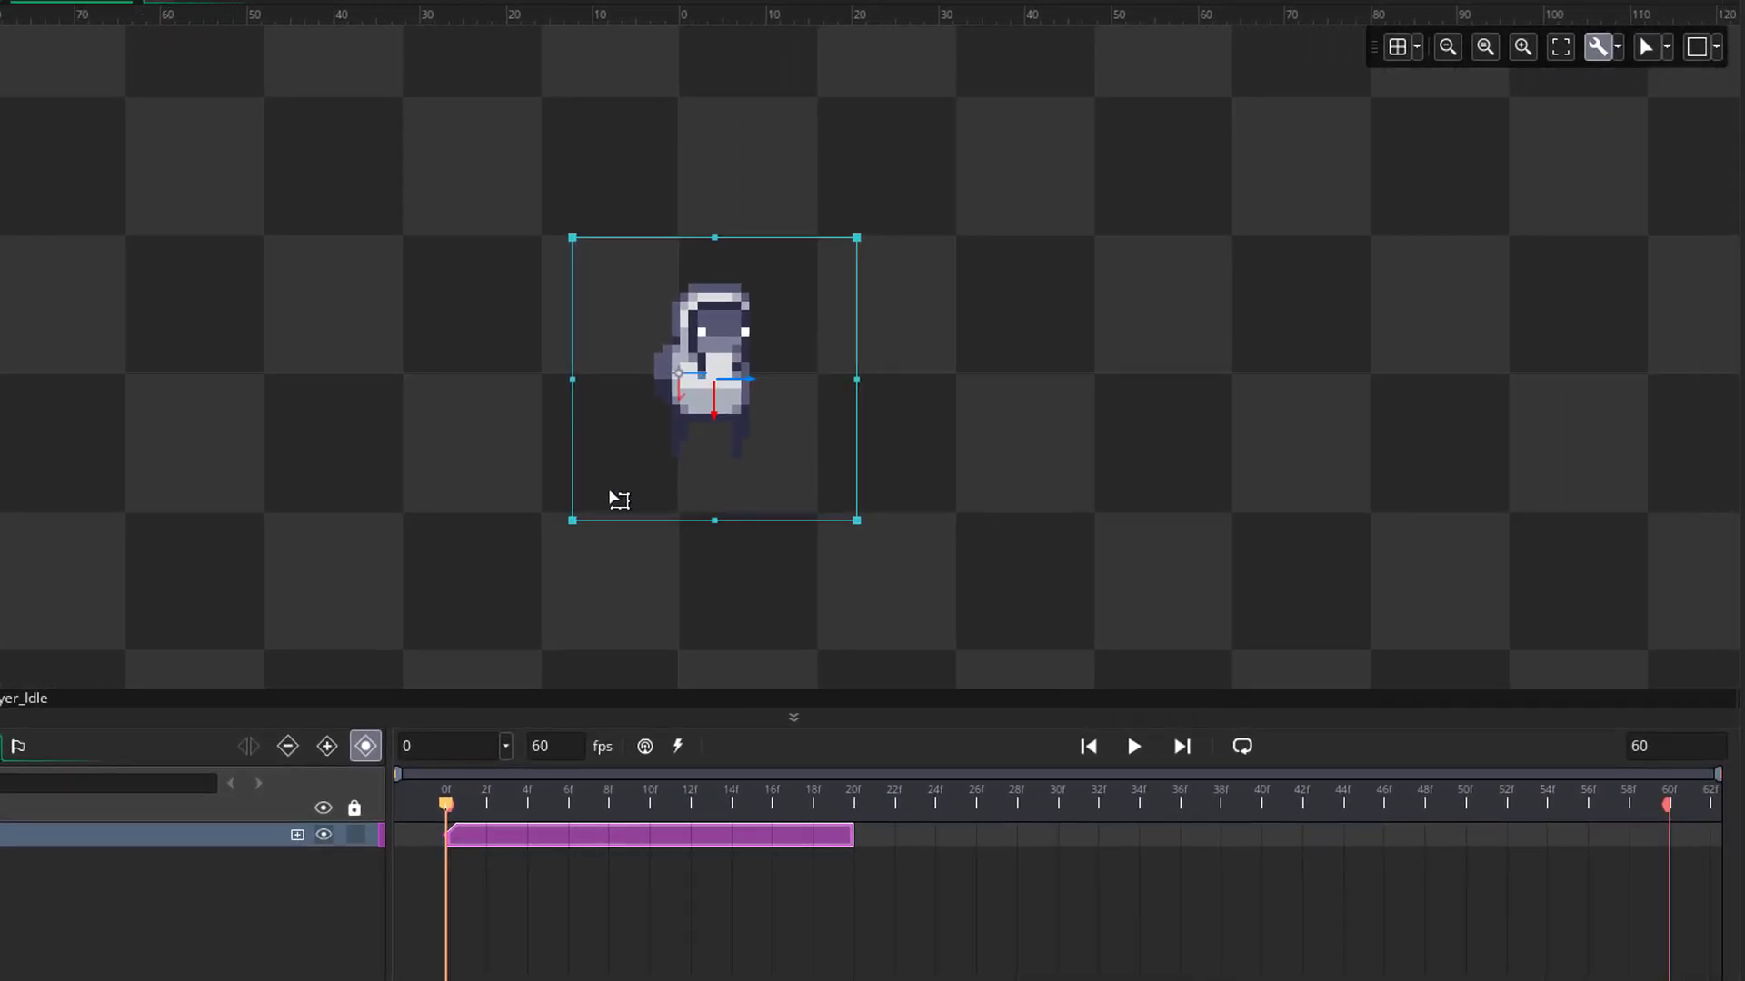
{"action": "left_click_drag", "start_coordinate": [769, 462], "coordinate": [741, 470]}
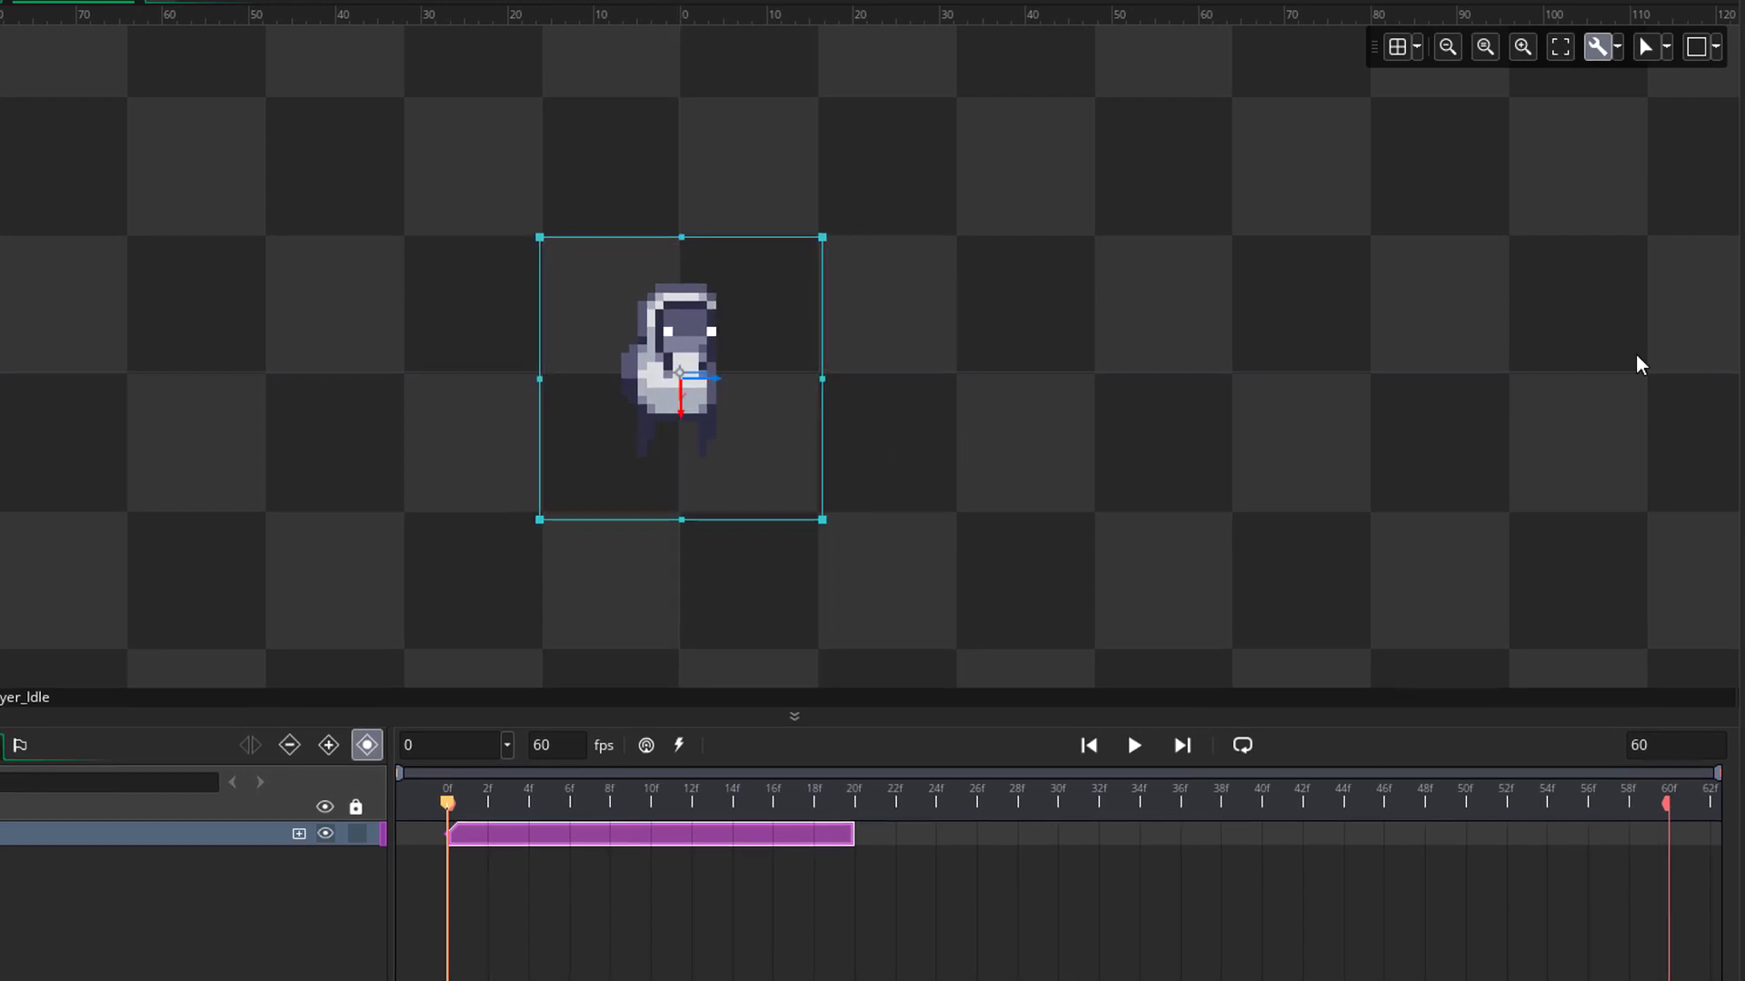
- Place the sPlayer_Move sprite beside the idle sprite and delete both sprites from the sequence
{"action": "left_click_drag", "start_coordinate": [1737, 312], "coordinate": [1023, 389]}
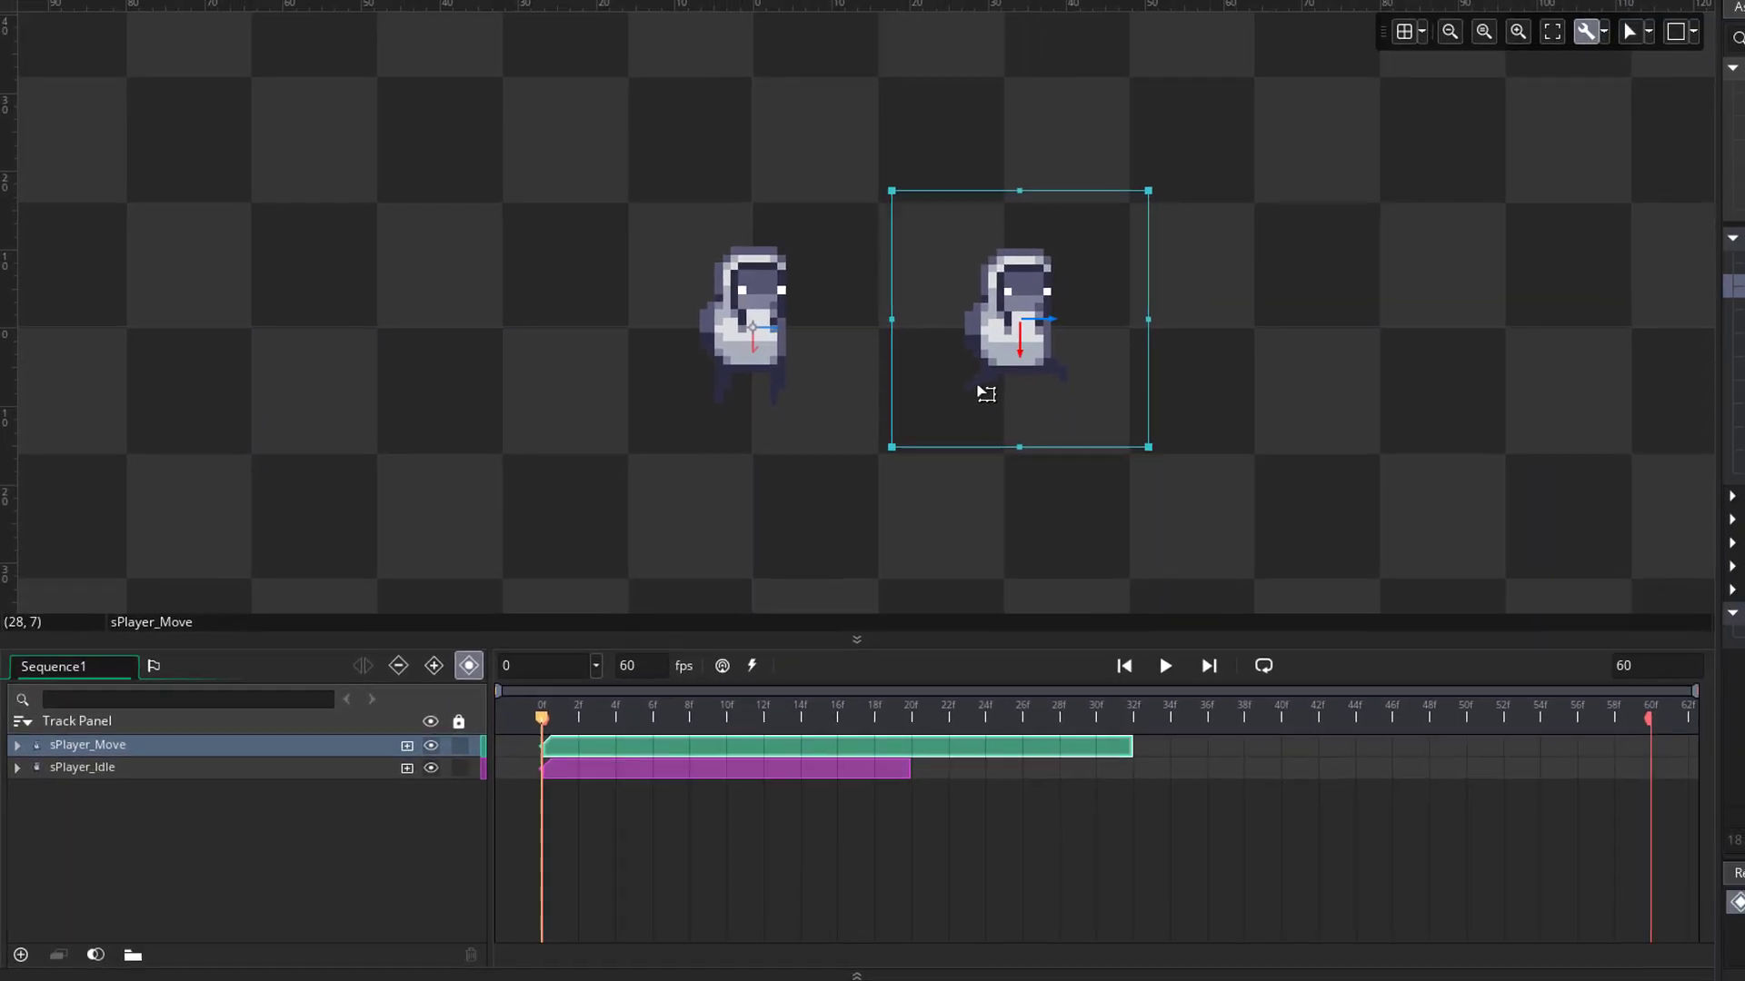
{"action": "key", "text": "Delete"}
{"action": "left_click", "coordinate": [711, 373]}
{"action": "key", "text": "Delete"}
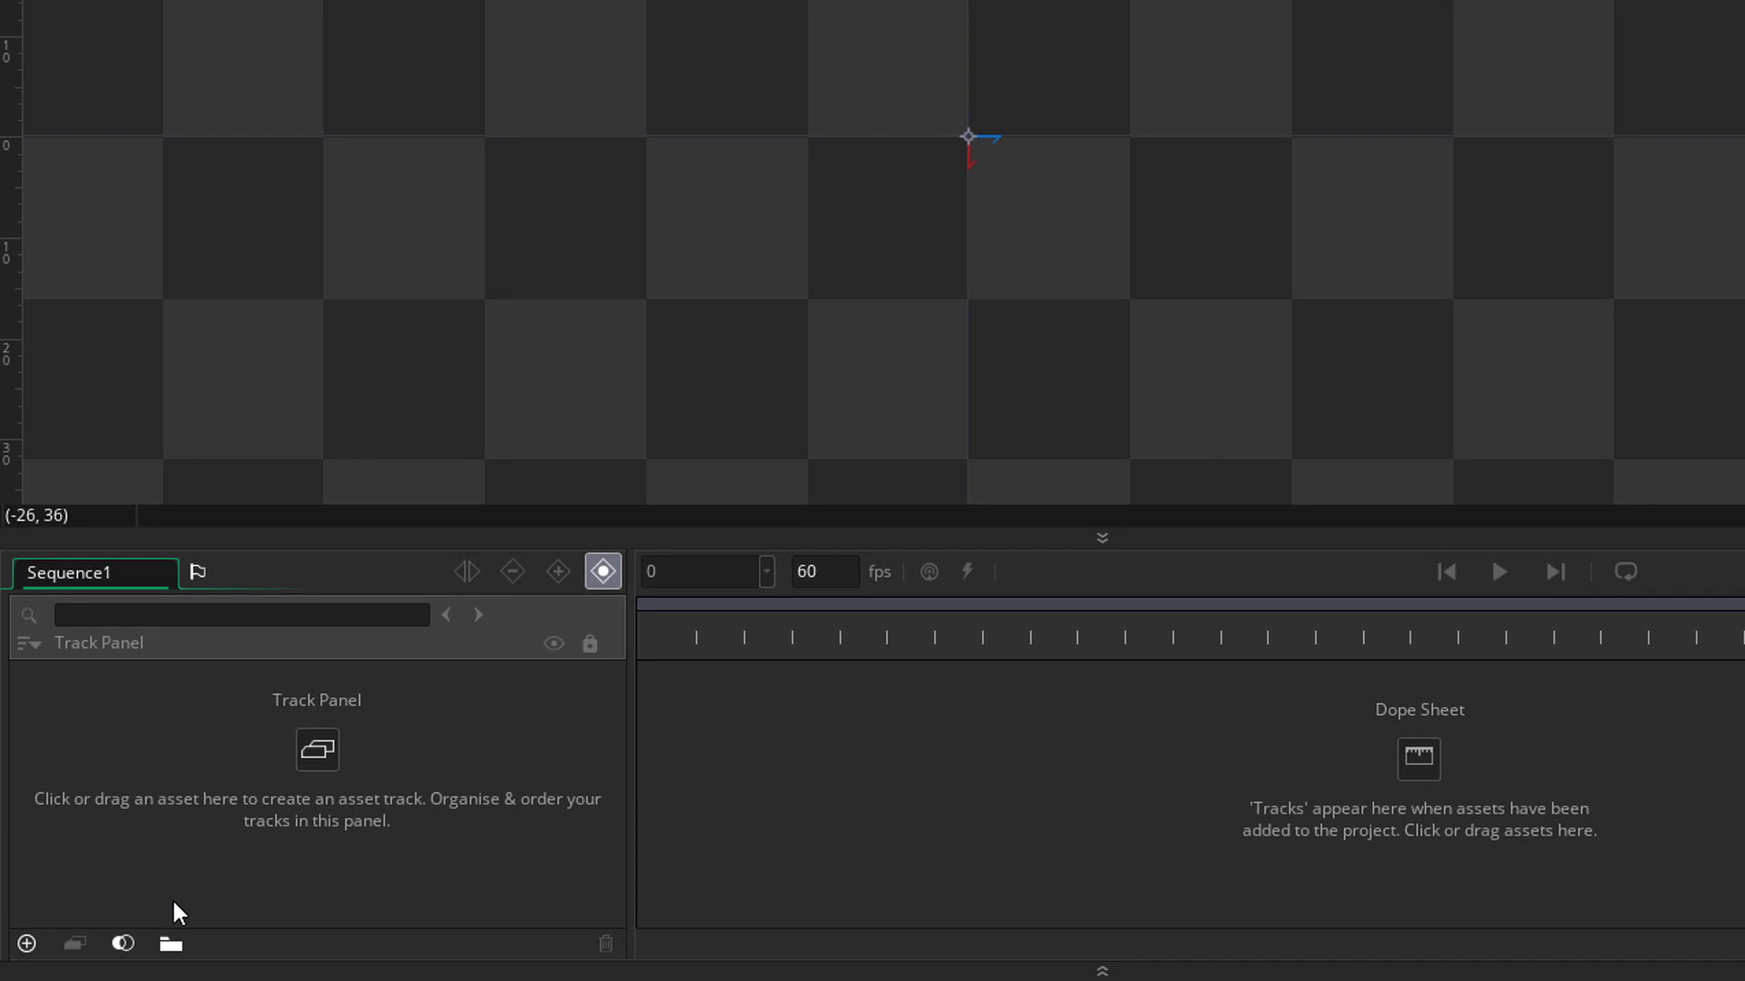
- Add a track group named Player and place an sPlayer_Idle track inside it
{"action": "left_click", "coordinate": [172, 944]}
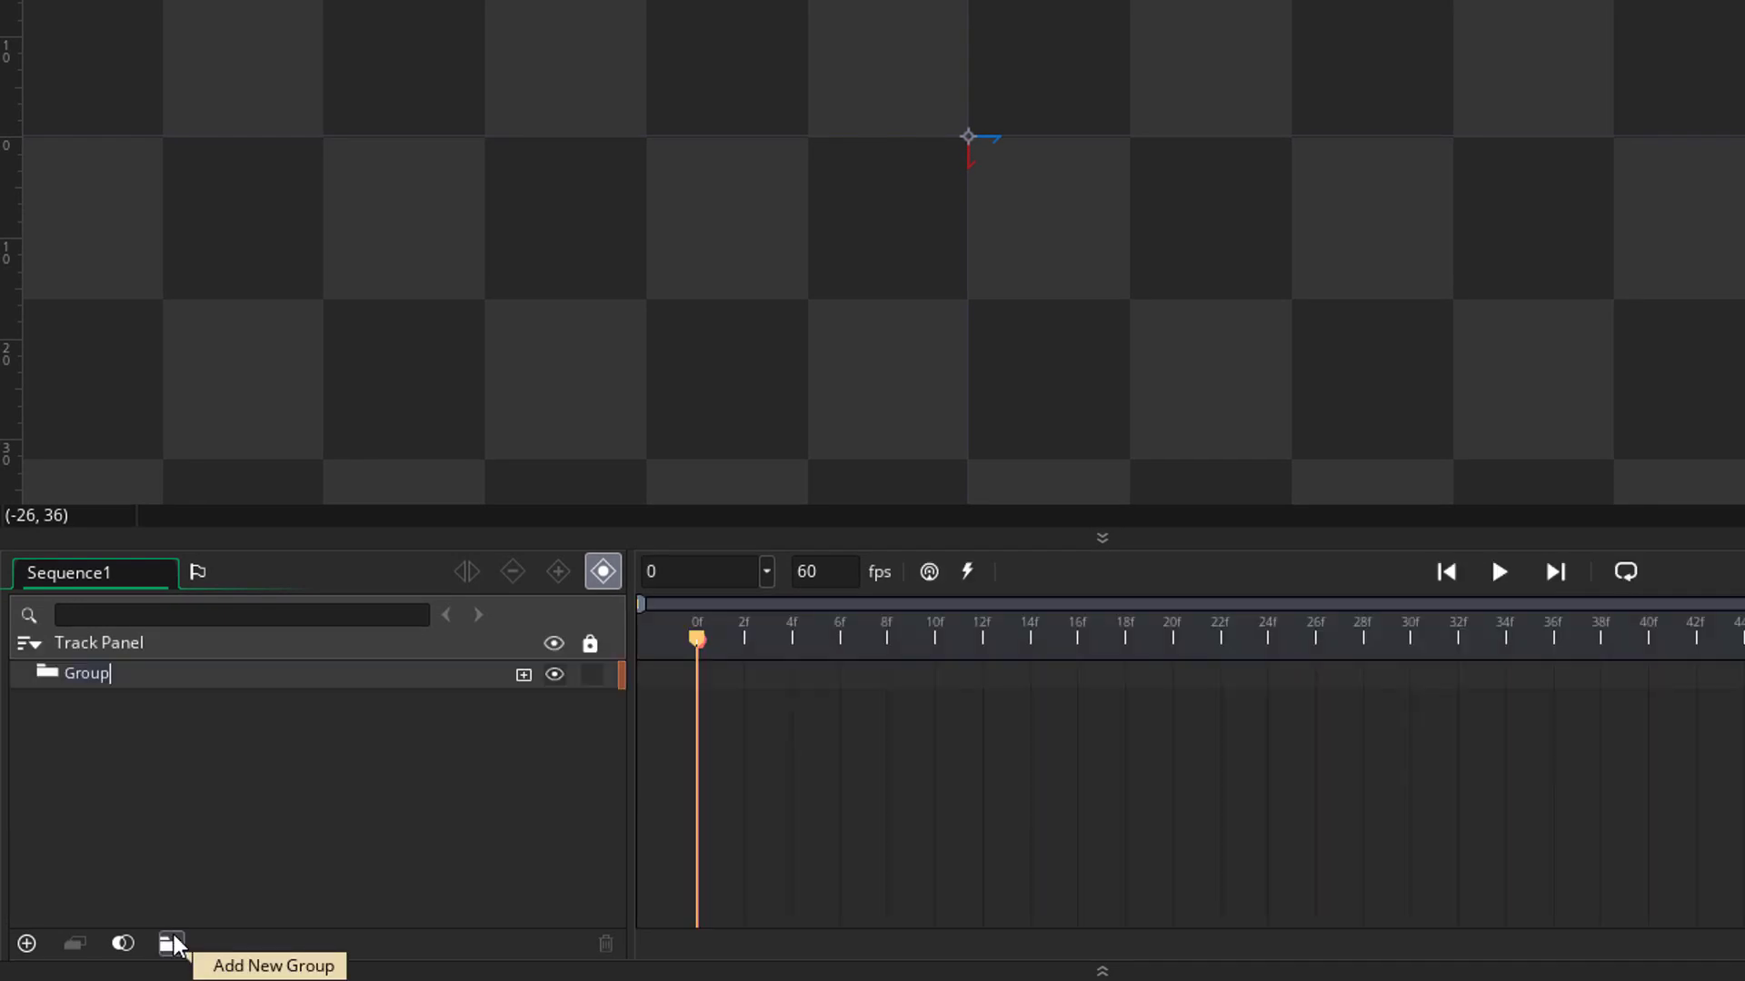
{"action": "type", "text": "Player"}
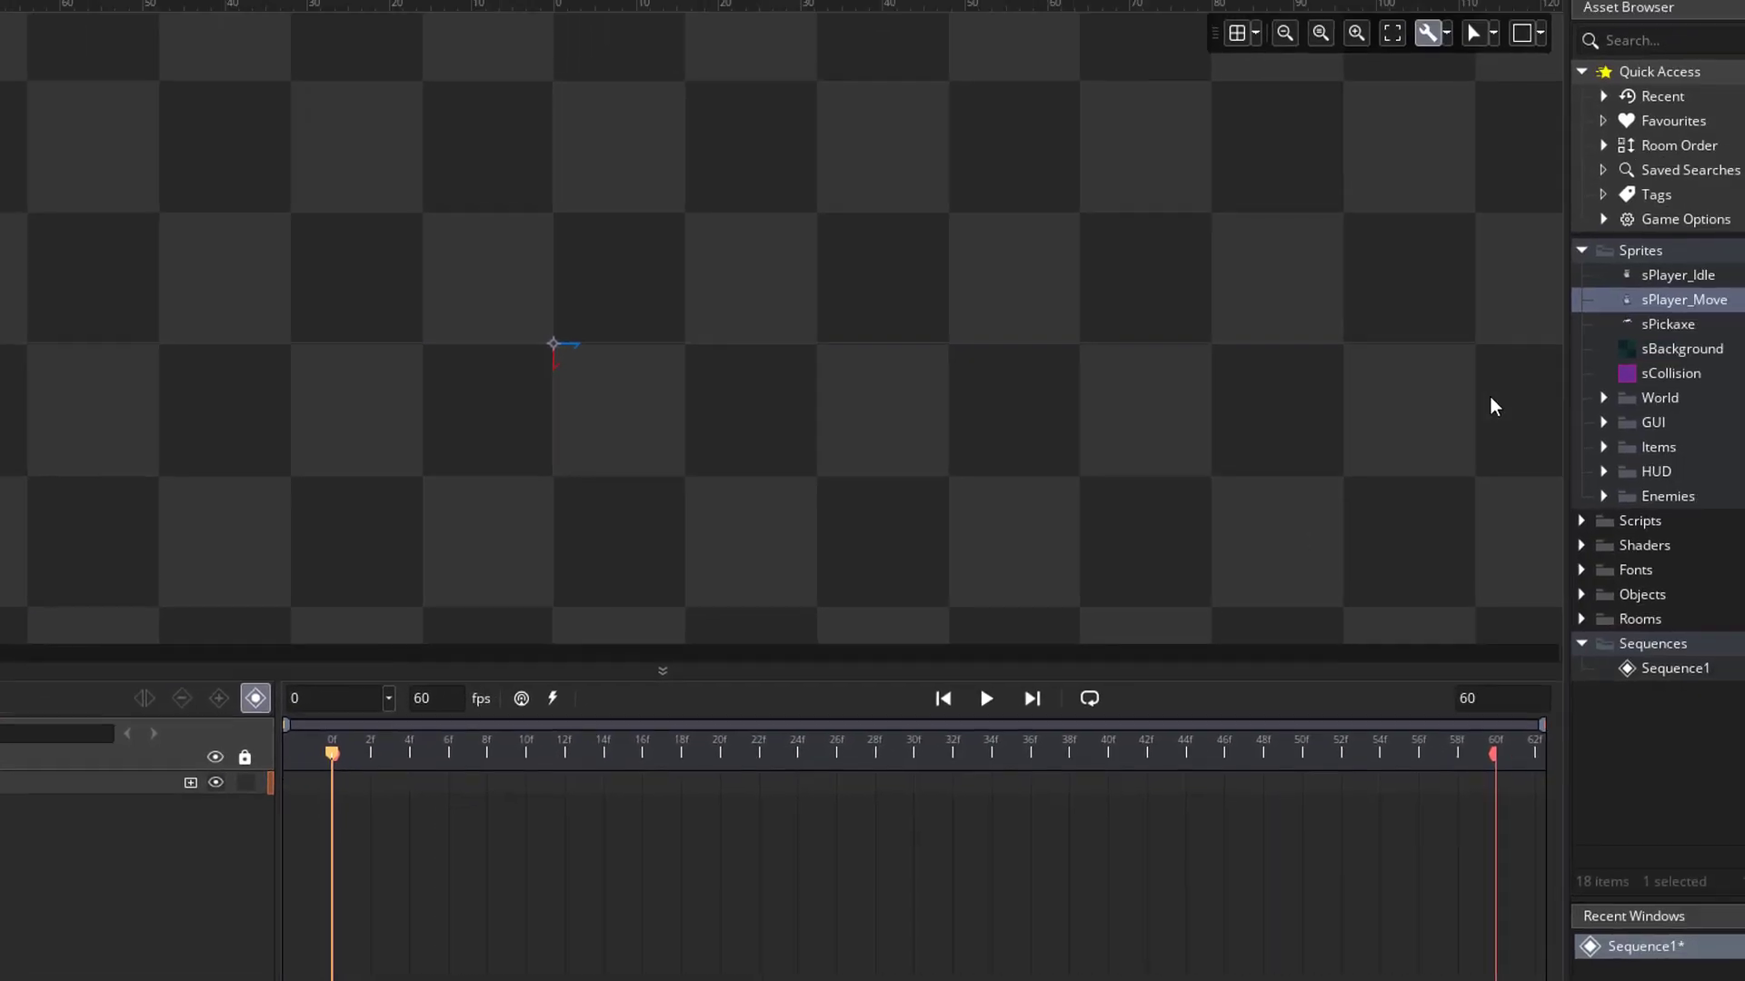
{"action": "left_click_drag", "start_coordinate": [1678, 275], "coordinate": [747, 372]}
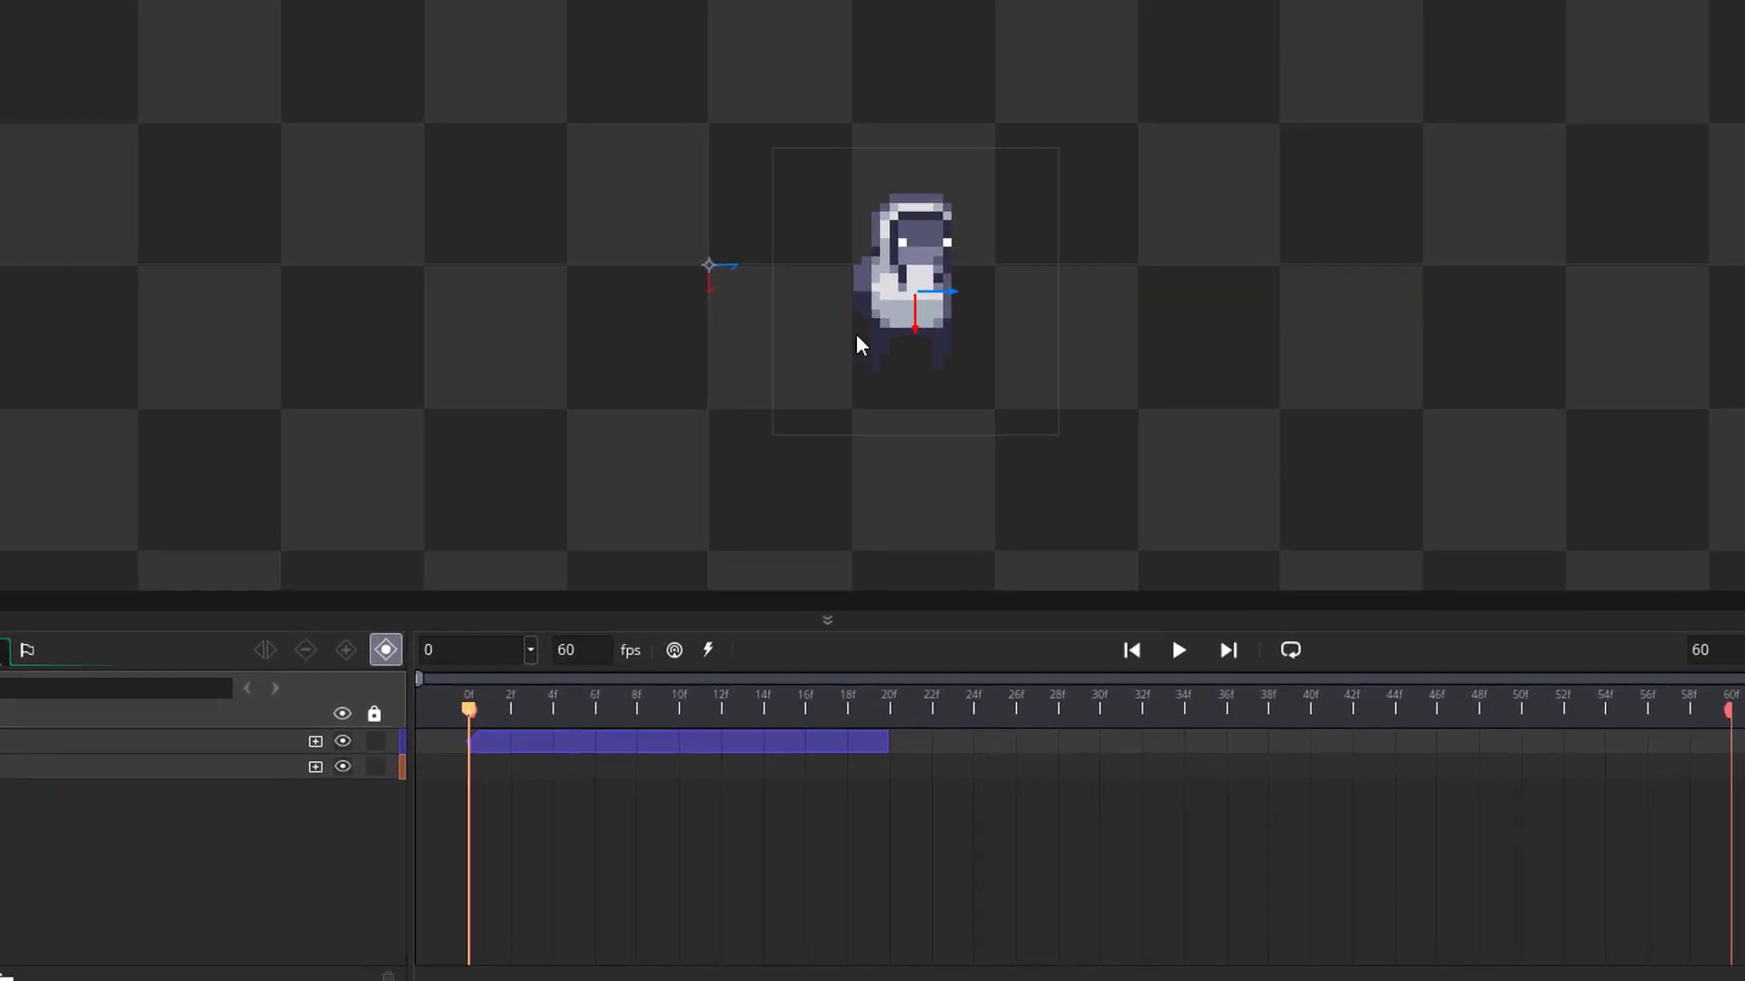
{"action": "left_click_drag", "start_coordinate": [100, 741], "coordinate": [38, 772]}
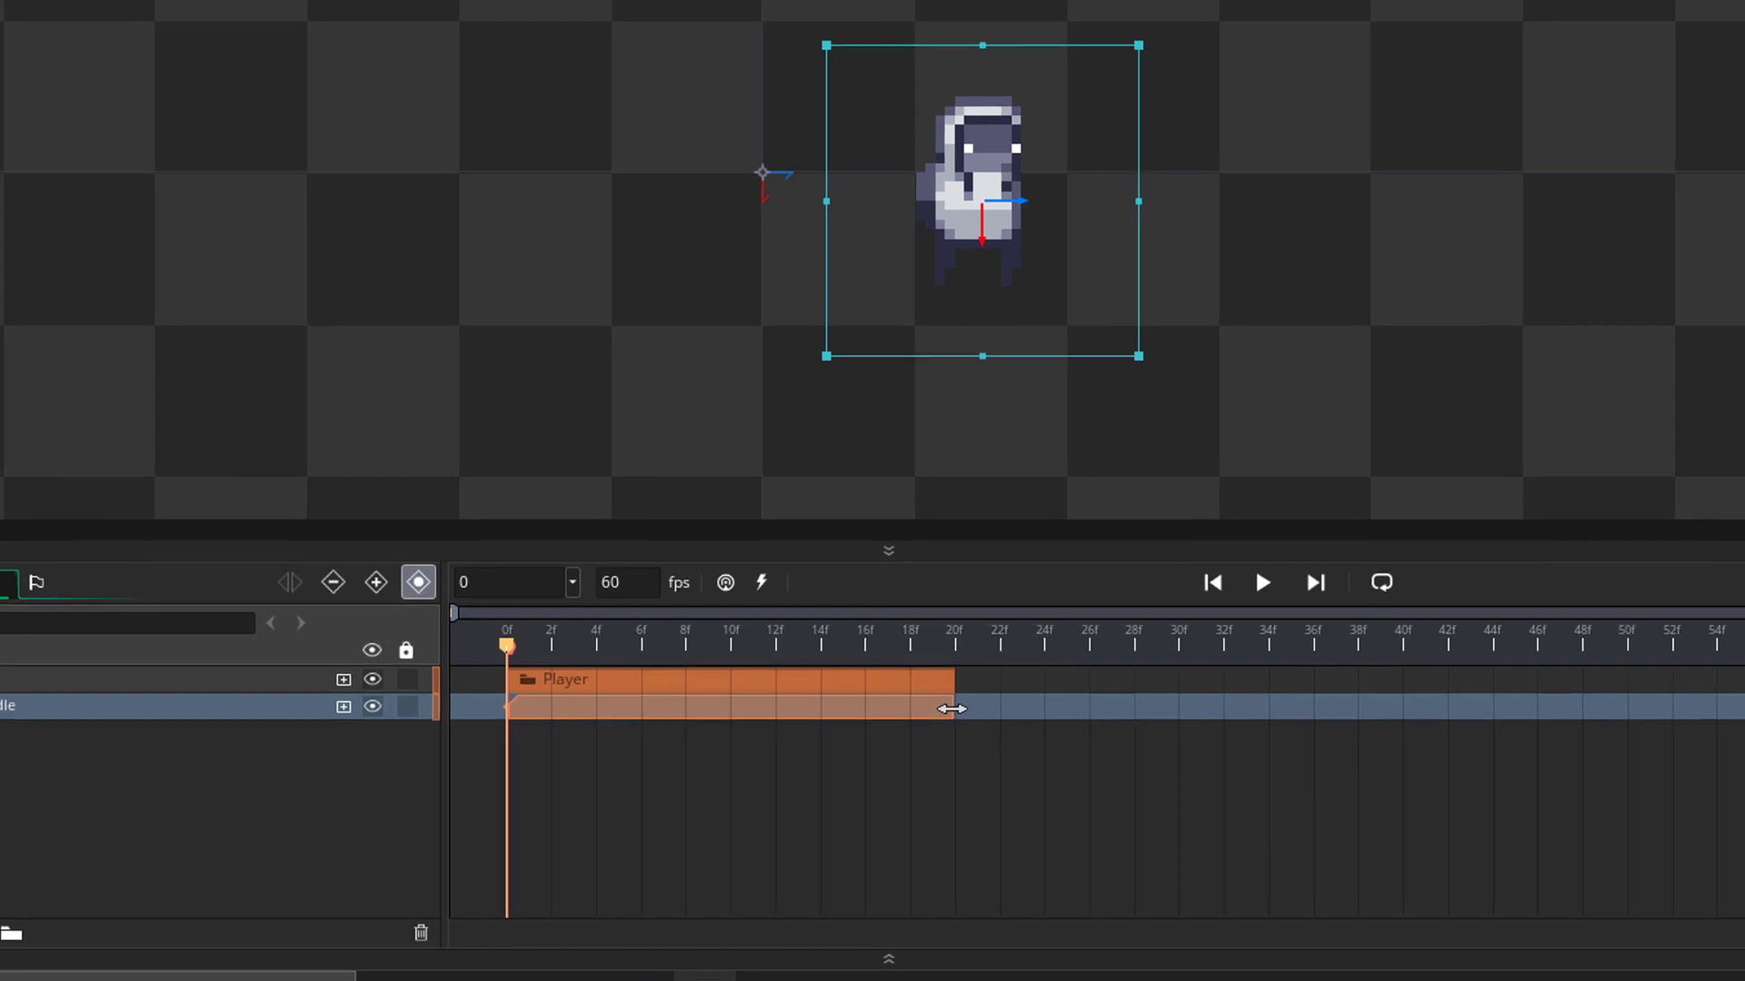
- Extend the sPlayer_Idle clip to frame 60 and move the idle sprite onto the sequence origin
{"action": "left_click_drag", "start_coordinate": [1172, 702], "coordinate": [1636, 702]}
{"action": "left_click_drag", "start_coordinate": [1274, 709], "coordinate": [1714, 710]}
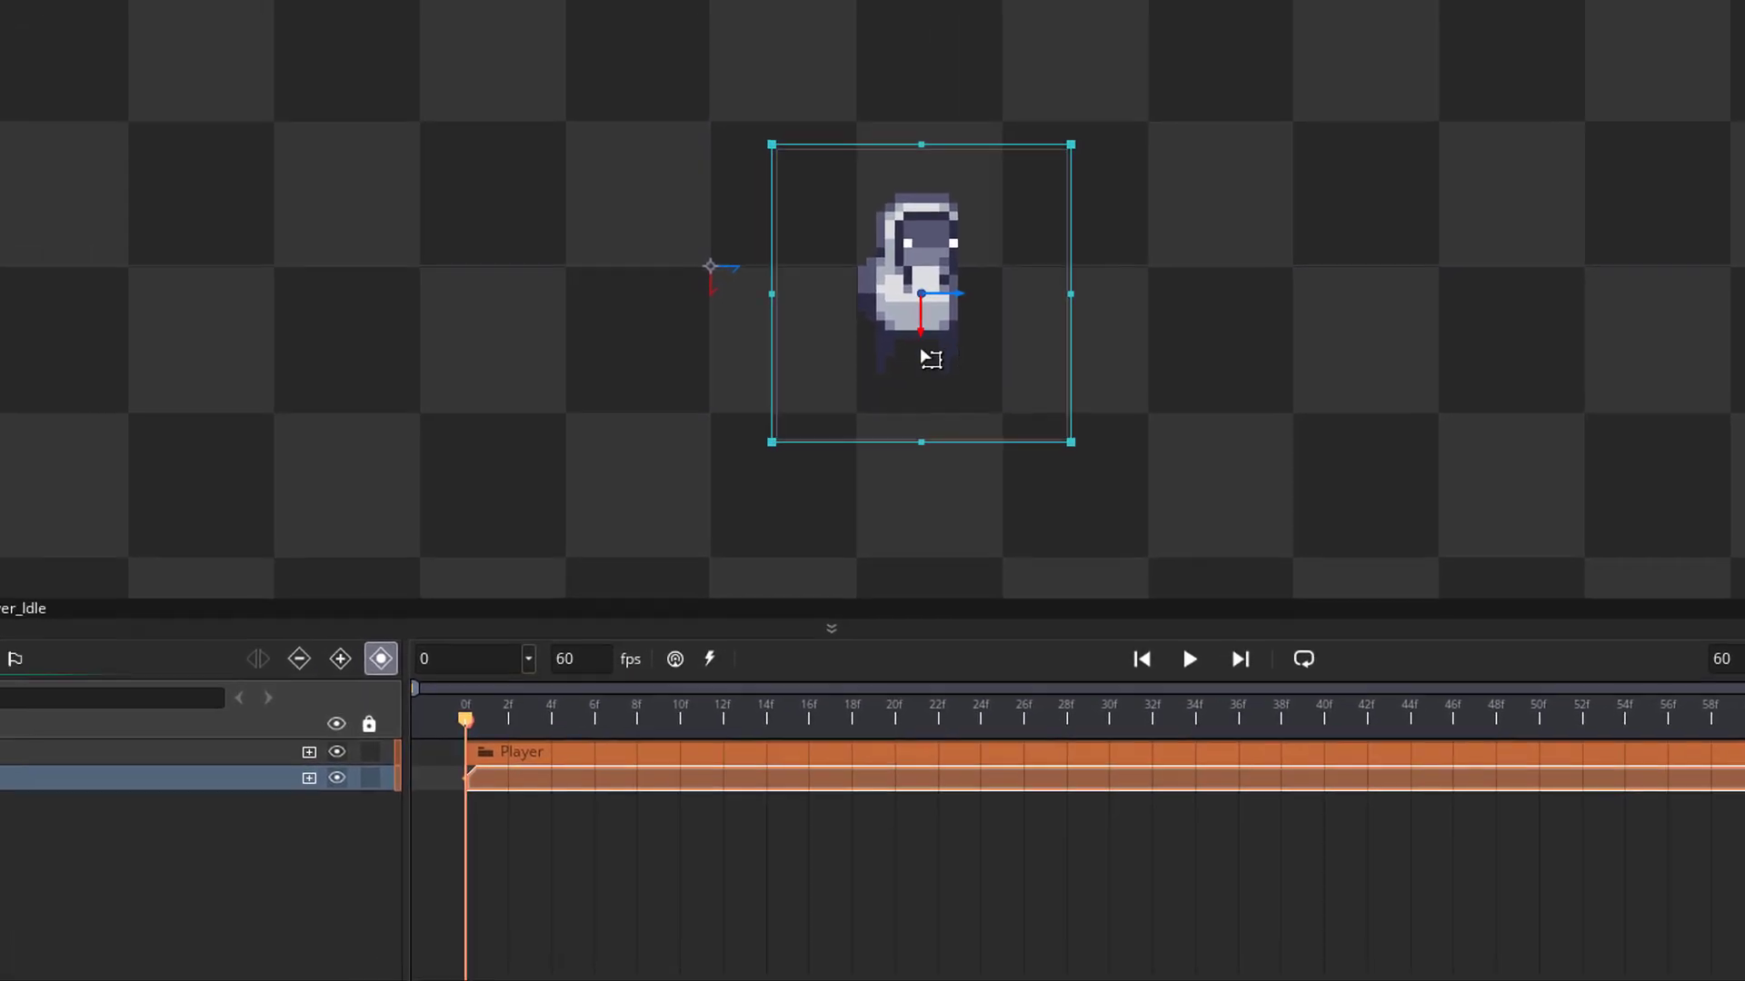
{"action": "left_click_drag", "start_coordinate": [901, 304], "coordinate": [696, 284]}
{"action": "left_click_drag", "start_coordinate": [848, 400], "coordinate": [848, 400]}
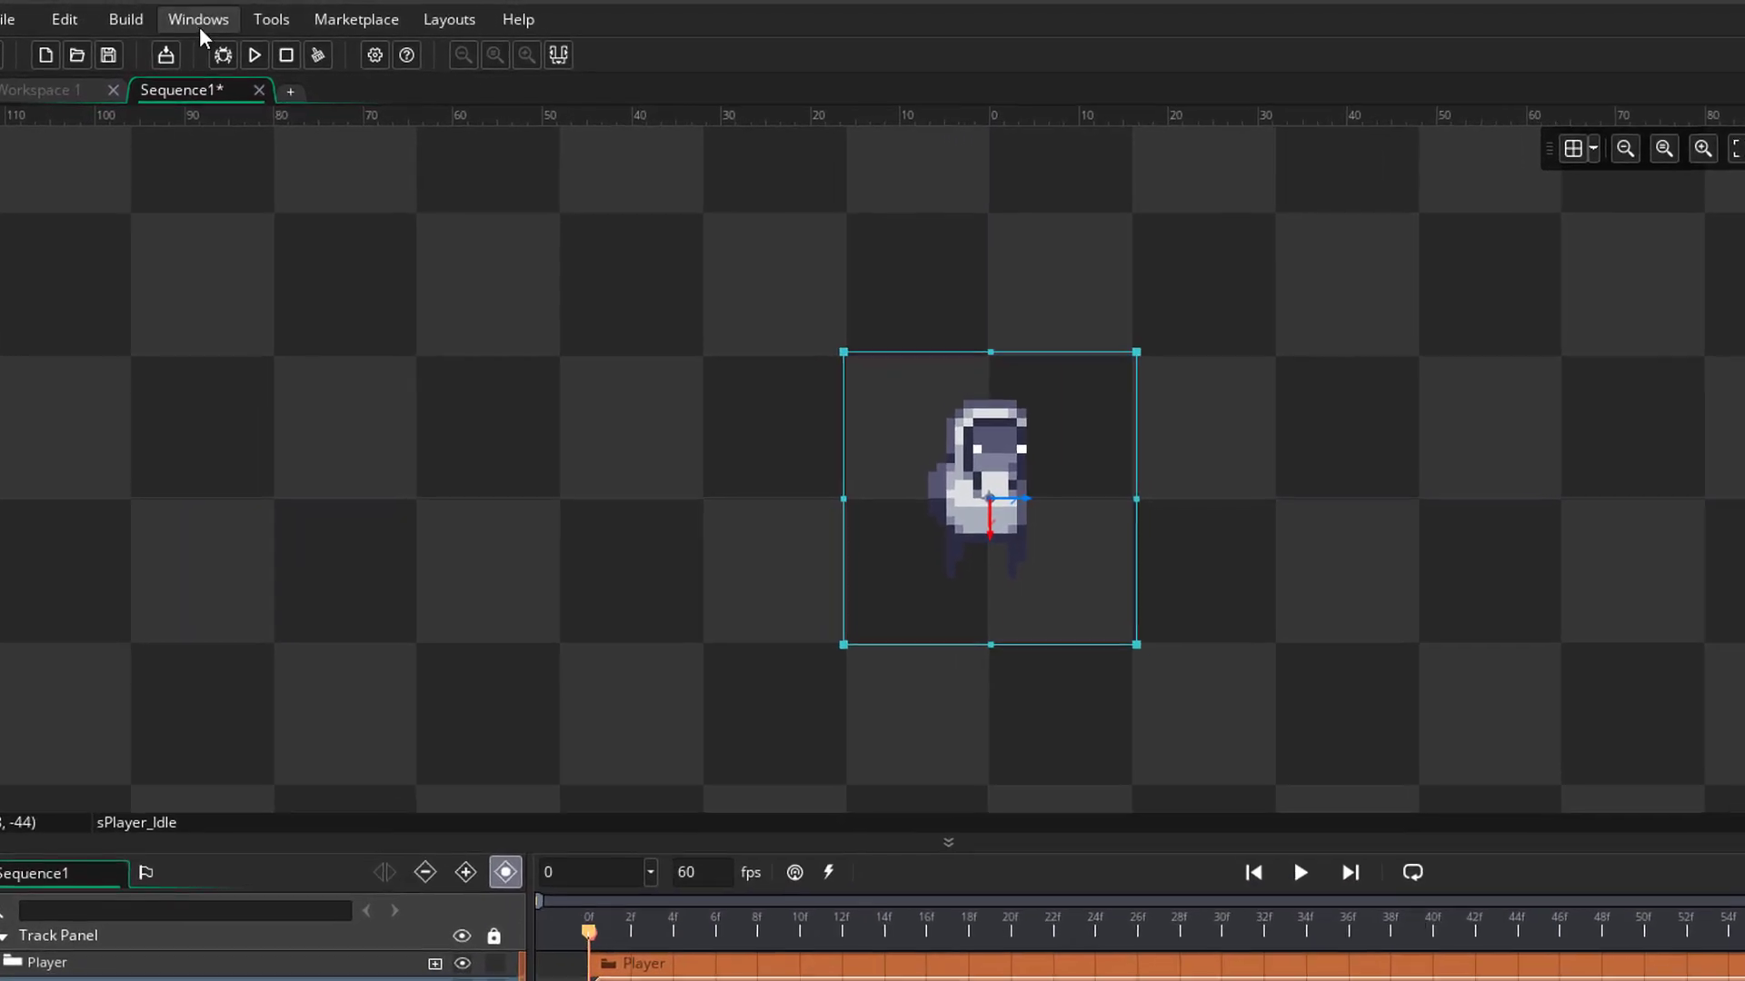
- Open the Inspector and set the sPlayer_Idle track's position to X 0 and Y 0
{"action": "left_click", "coordinate": [196, 22]}
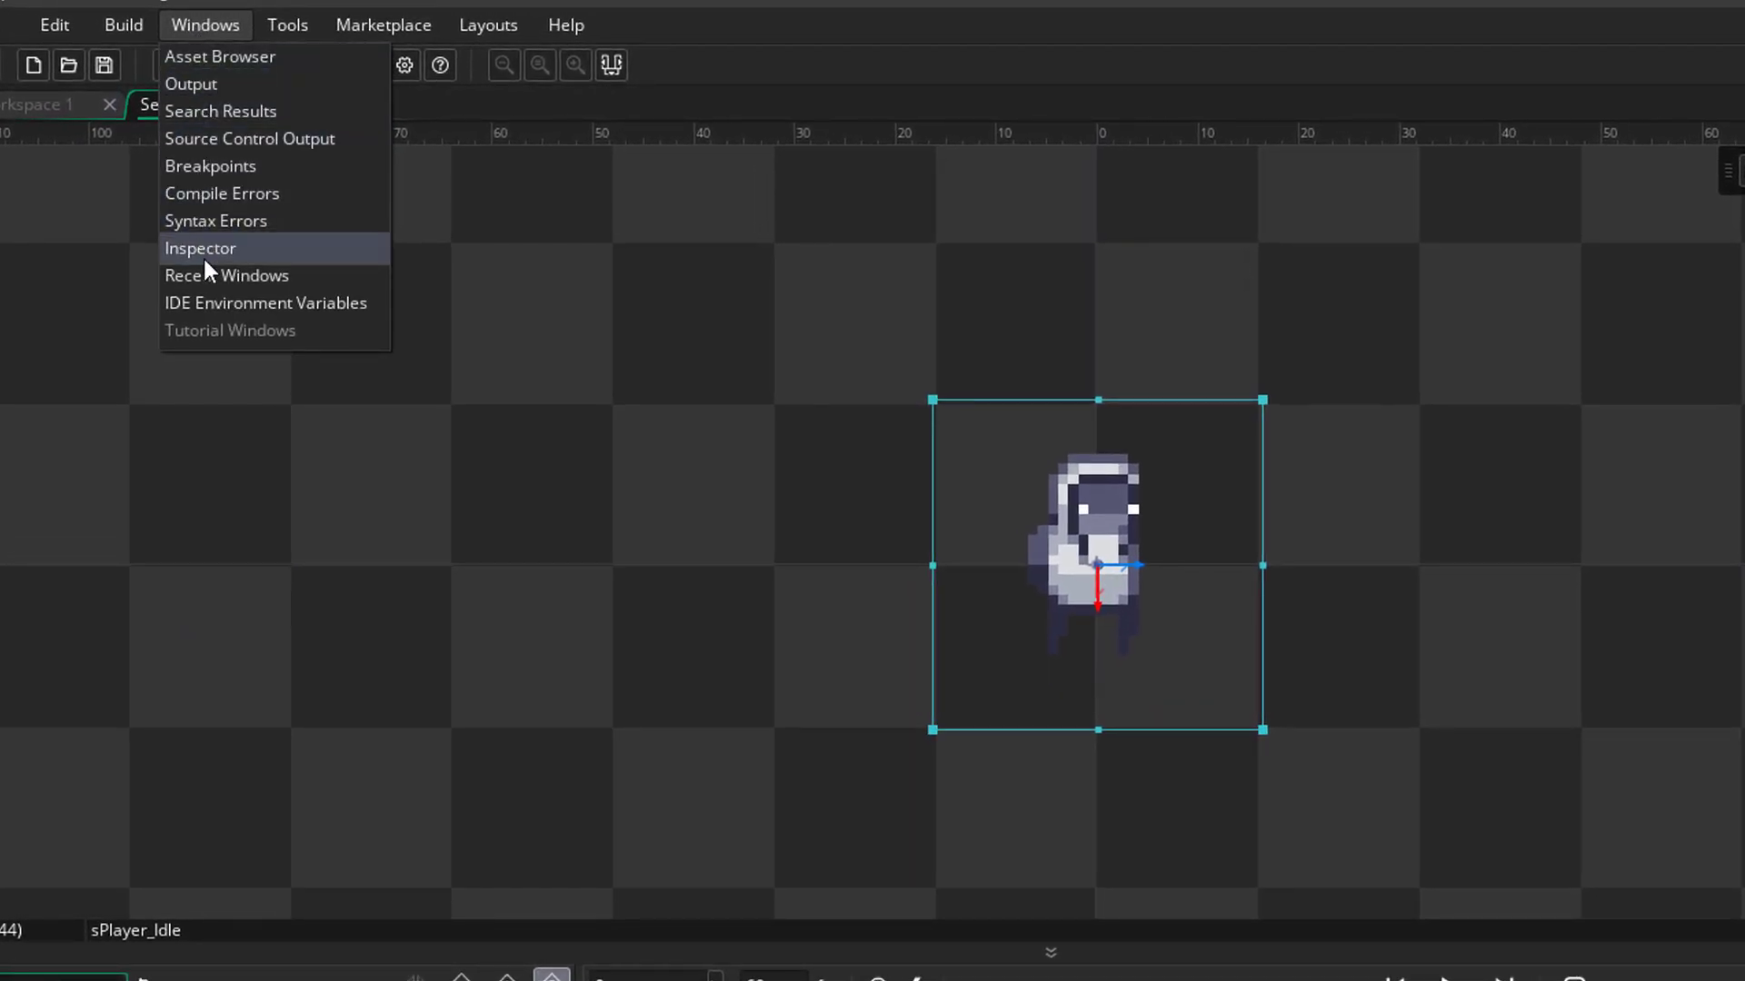
{"action": "left_click", "coordinate": [204, 249]}
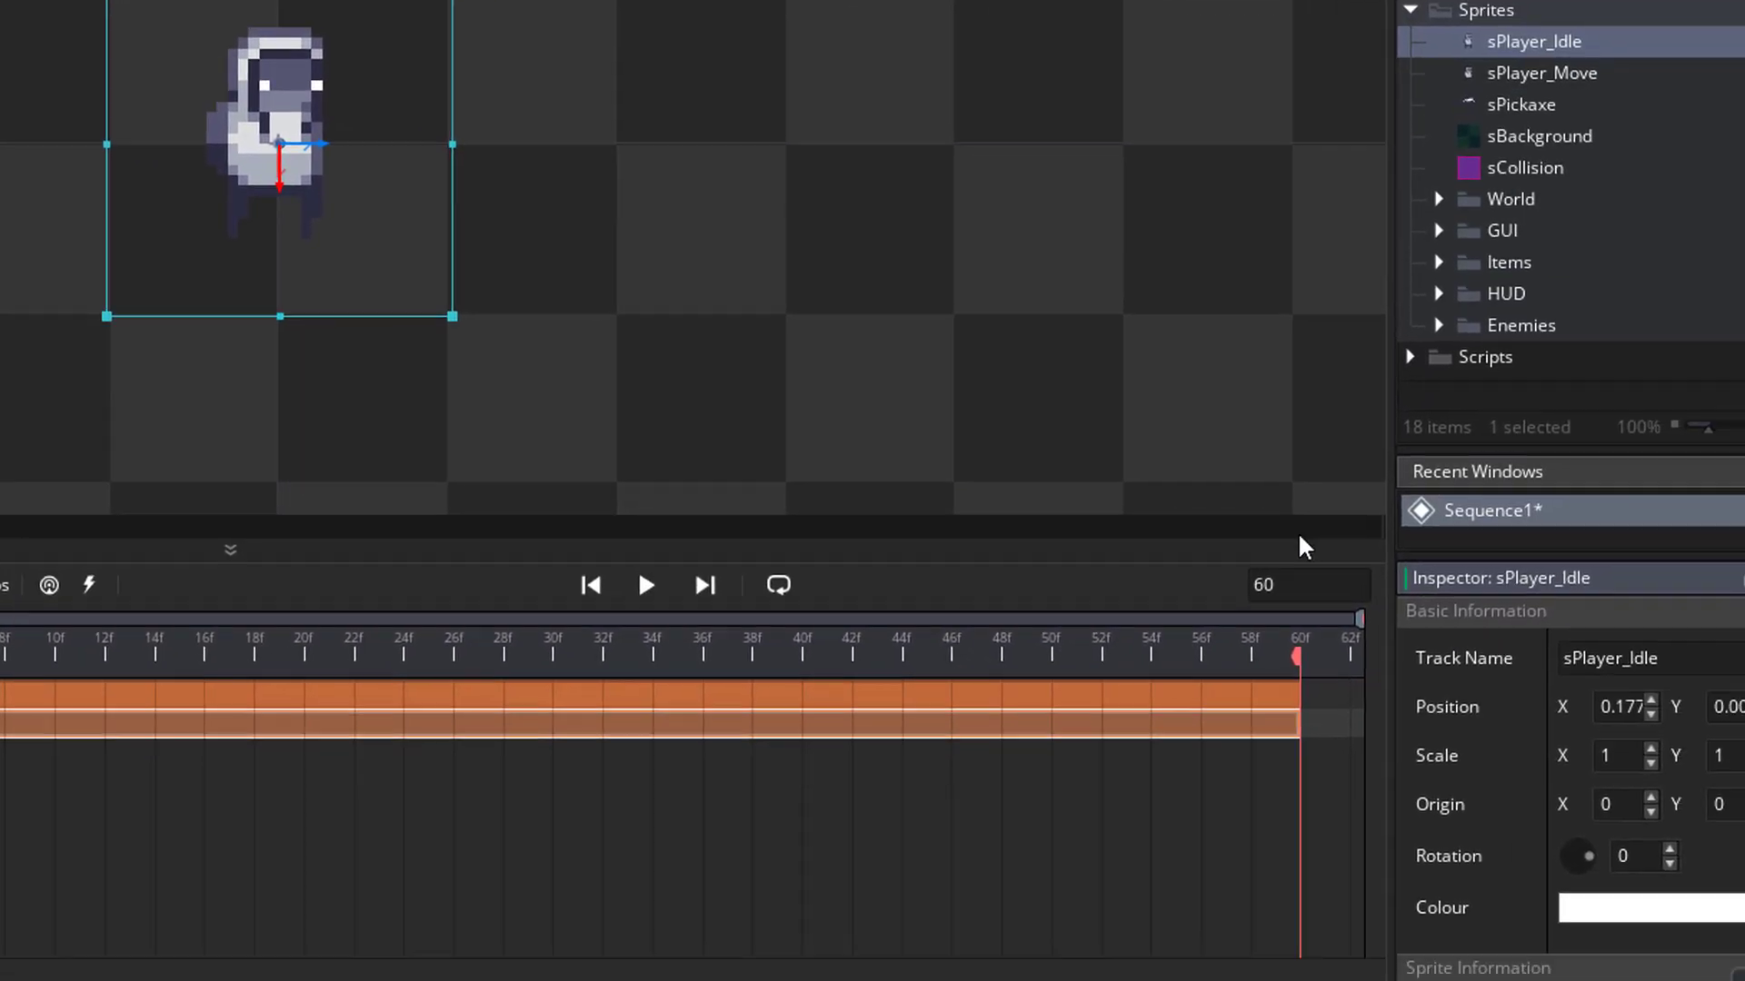
{"action": "left_click_drag", "start_coordinate": [1389, 535], "coordinate": [1122, 529]}
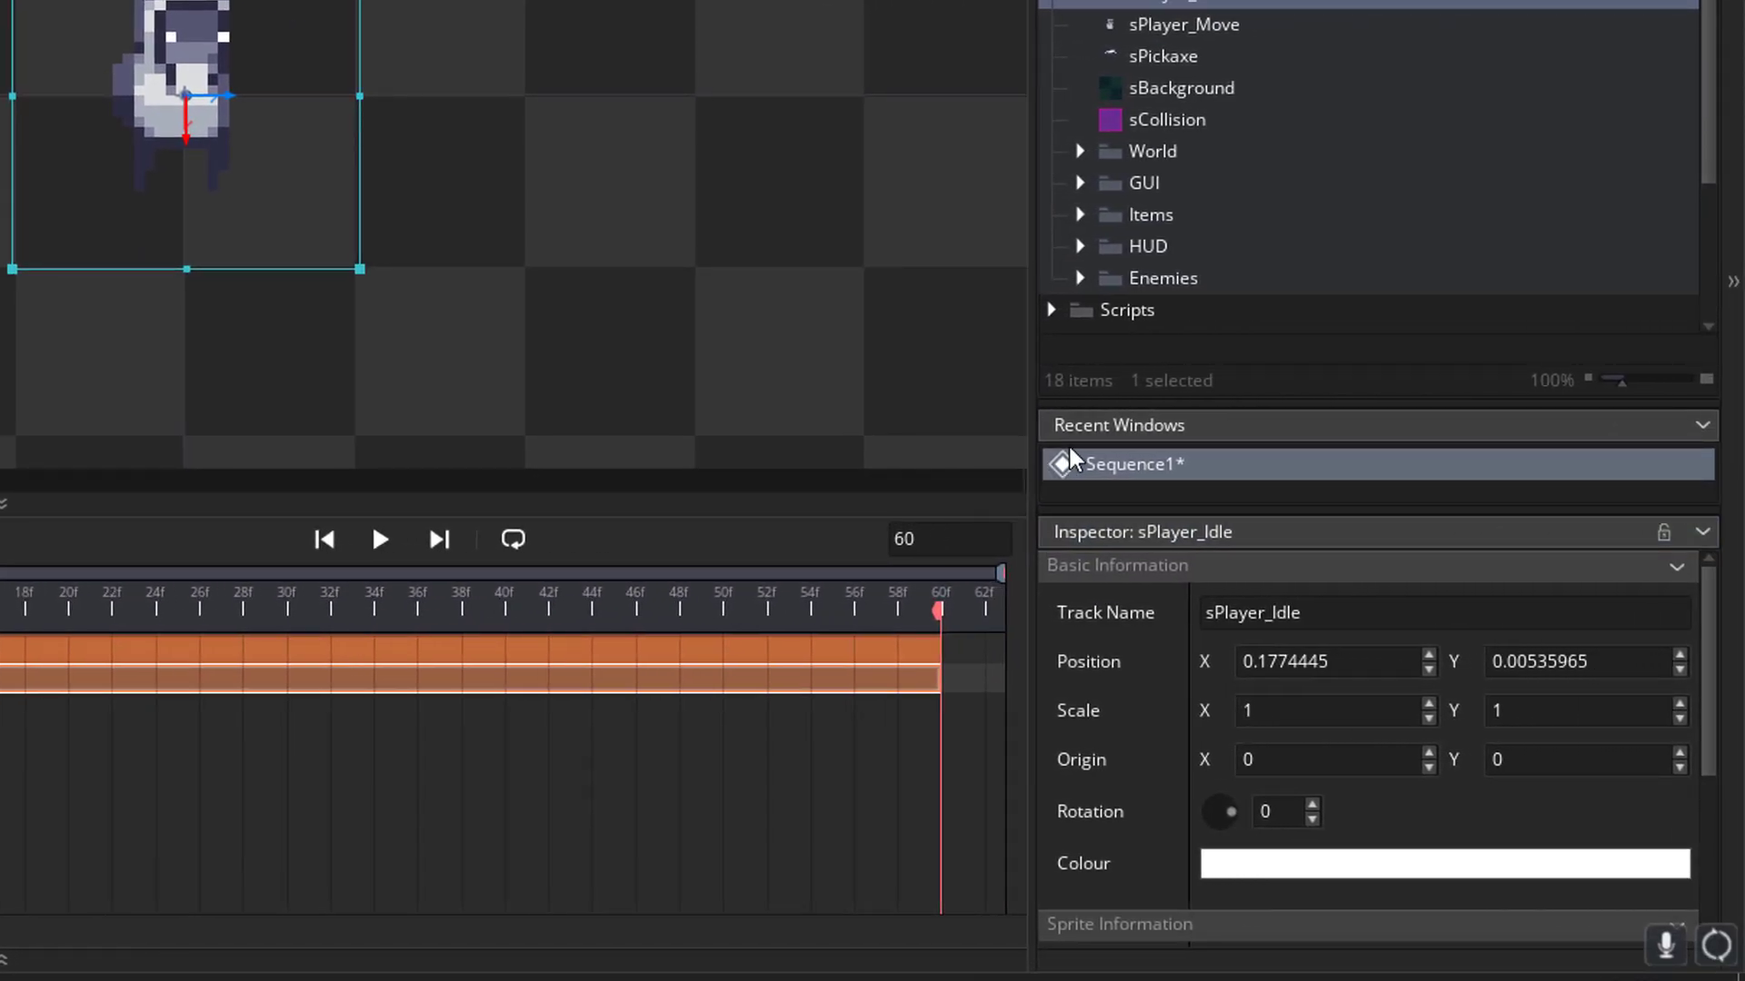
{"action": "left_click_drag", "start_coordinate": [1100, 398], "coordinate": [1071, 312]}
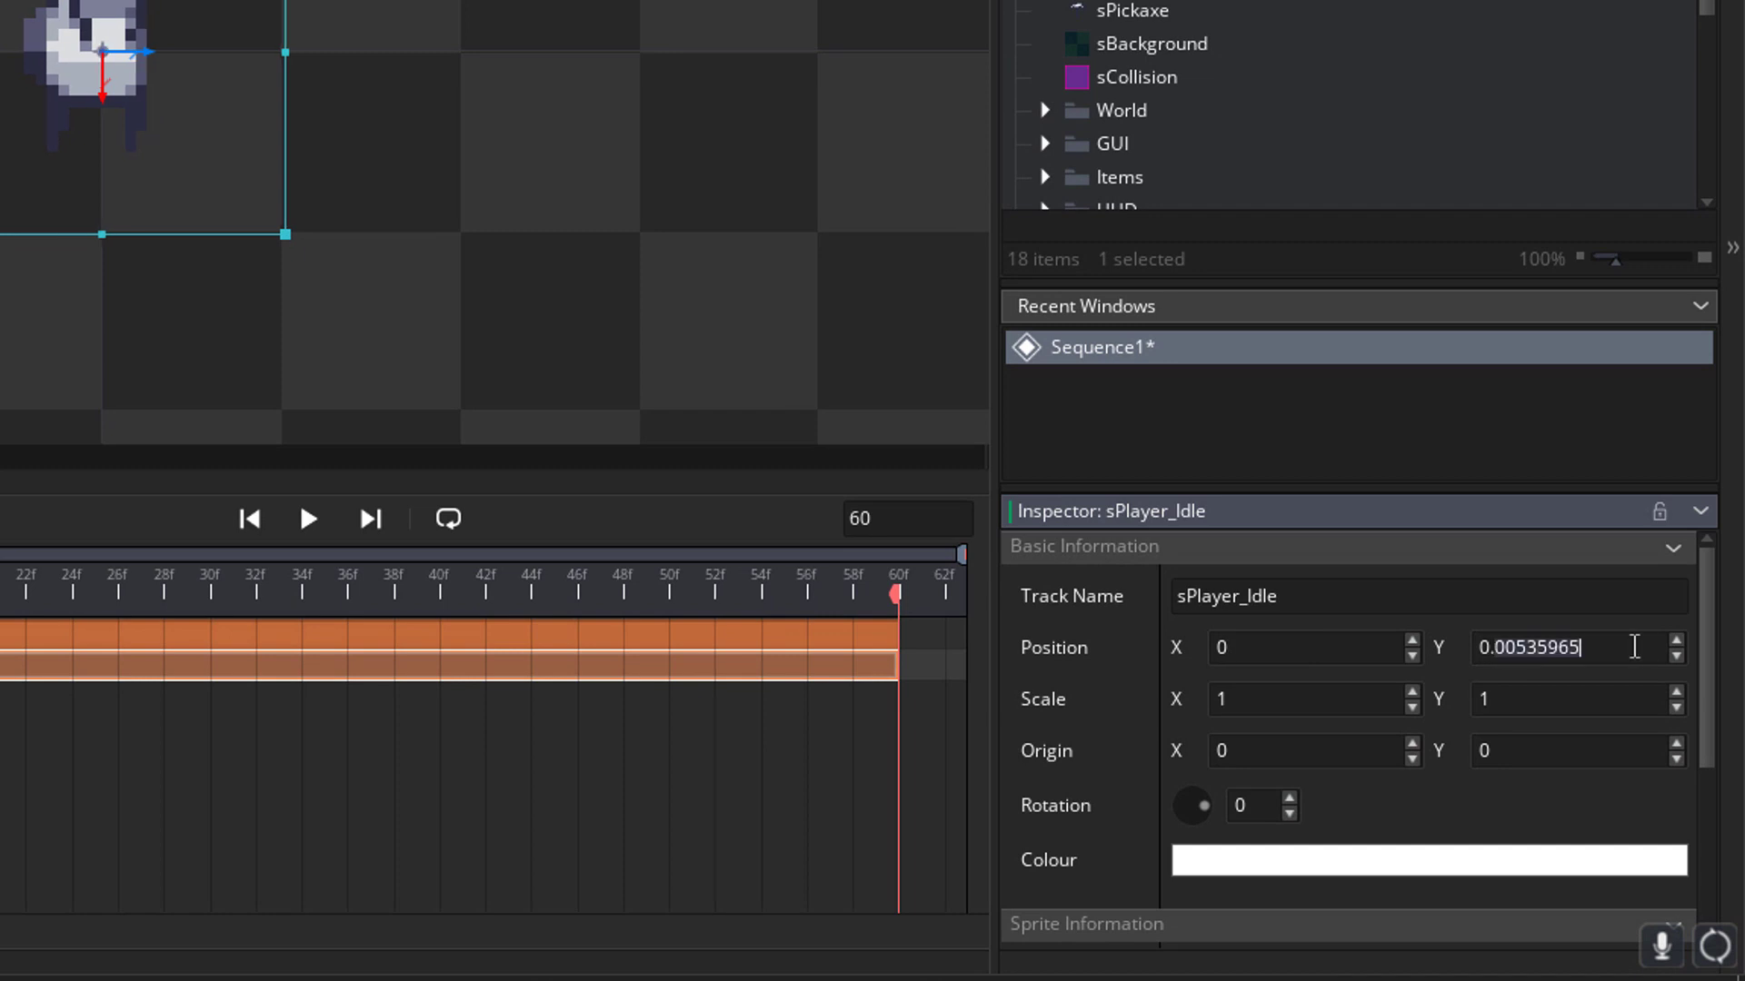
{"action": "left_click", "coordinate": [692, 343]}
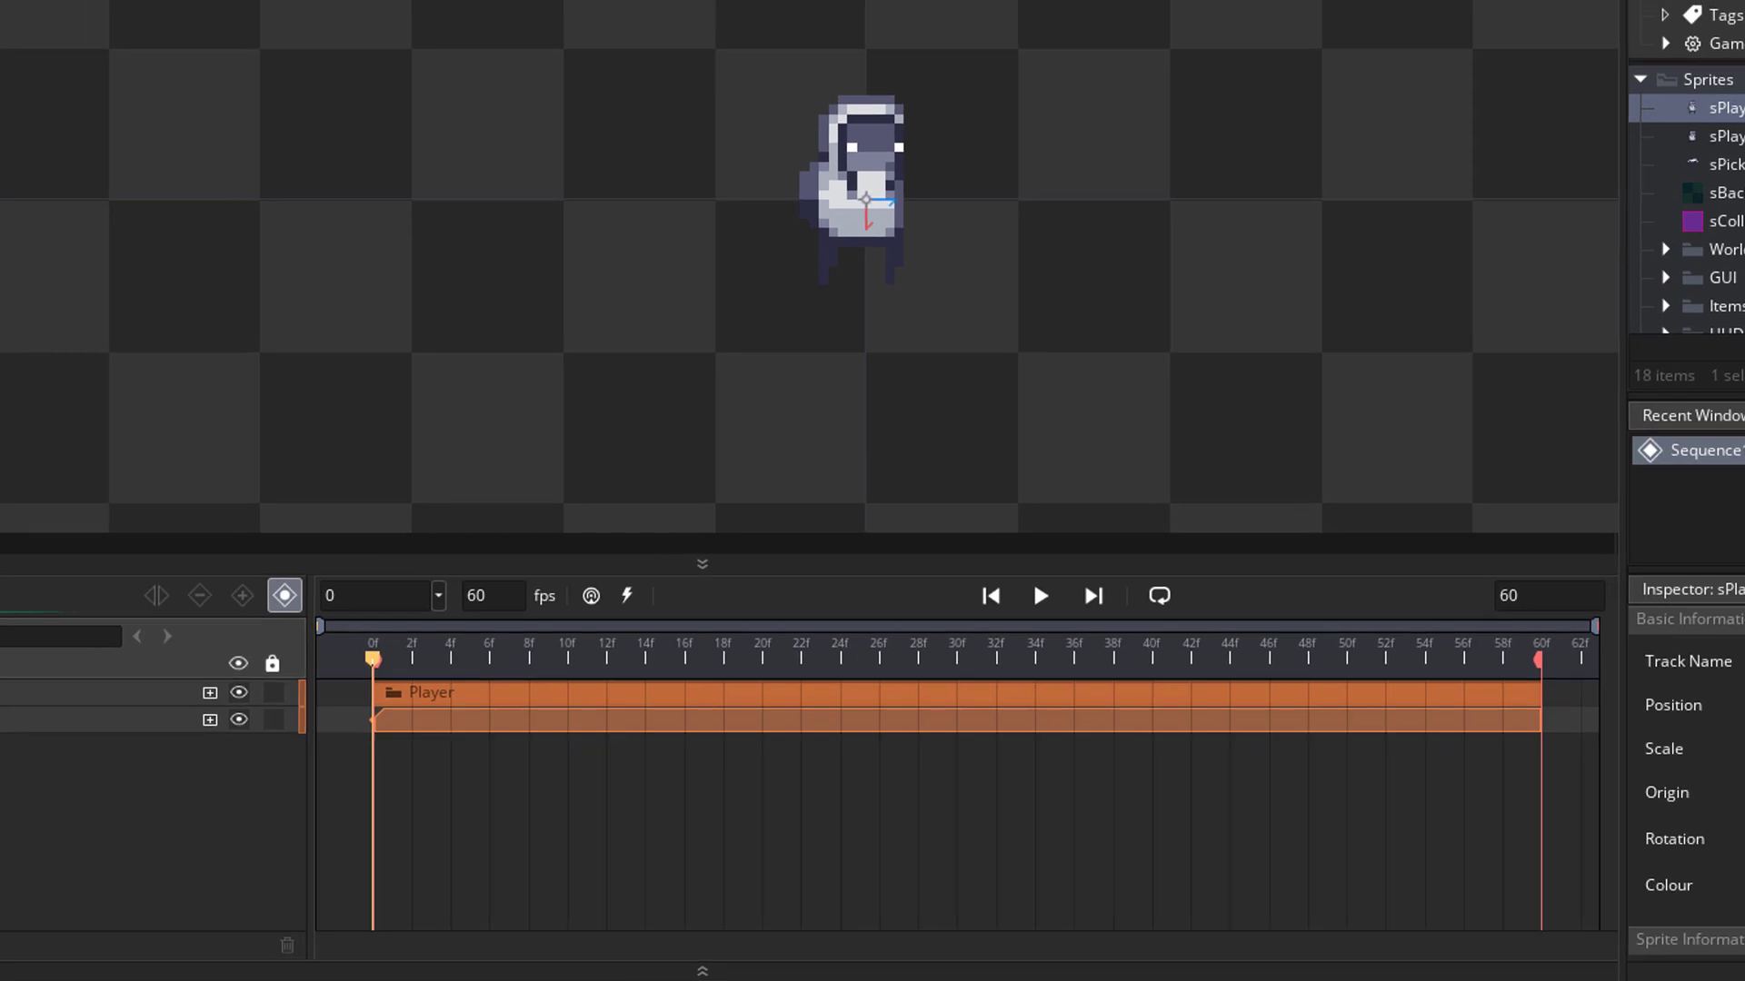
- Set the sequence length to 400 frames and resize the sPlayer_Idle clip to about 11 frames
{"action": "left_click", "coordinate": [99, 709]}
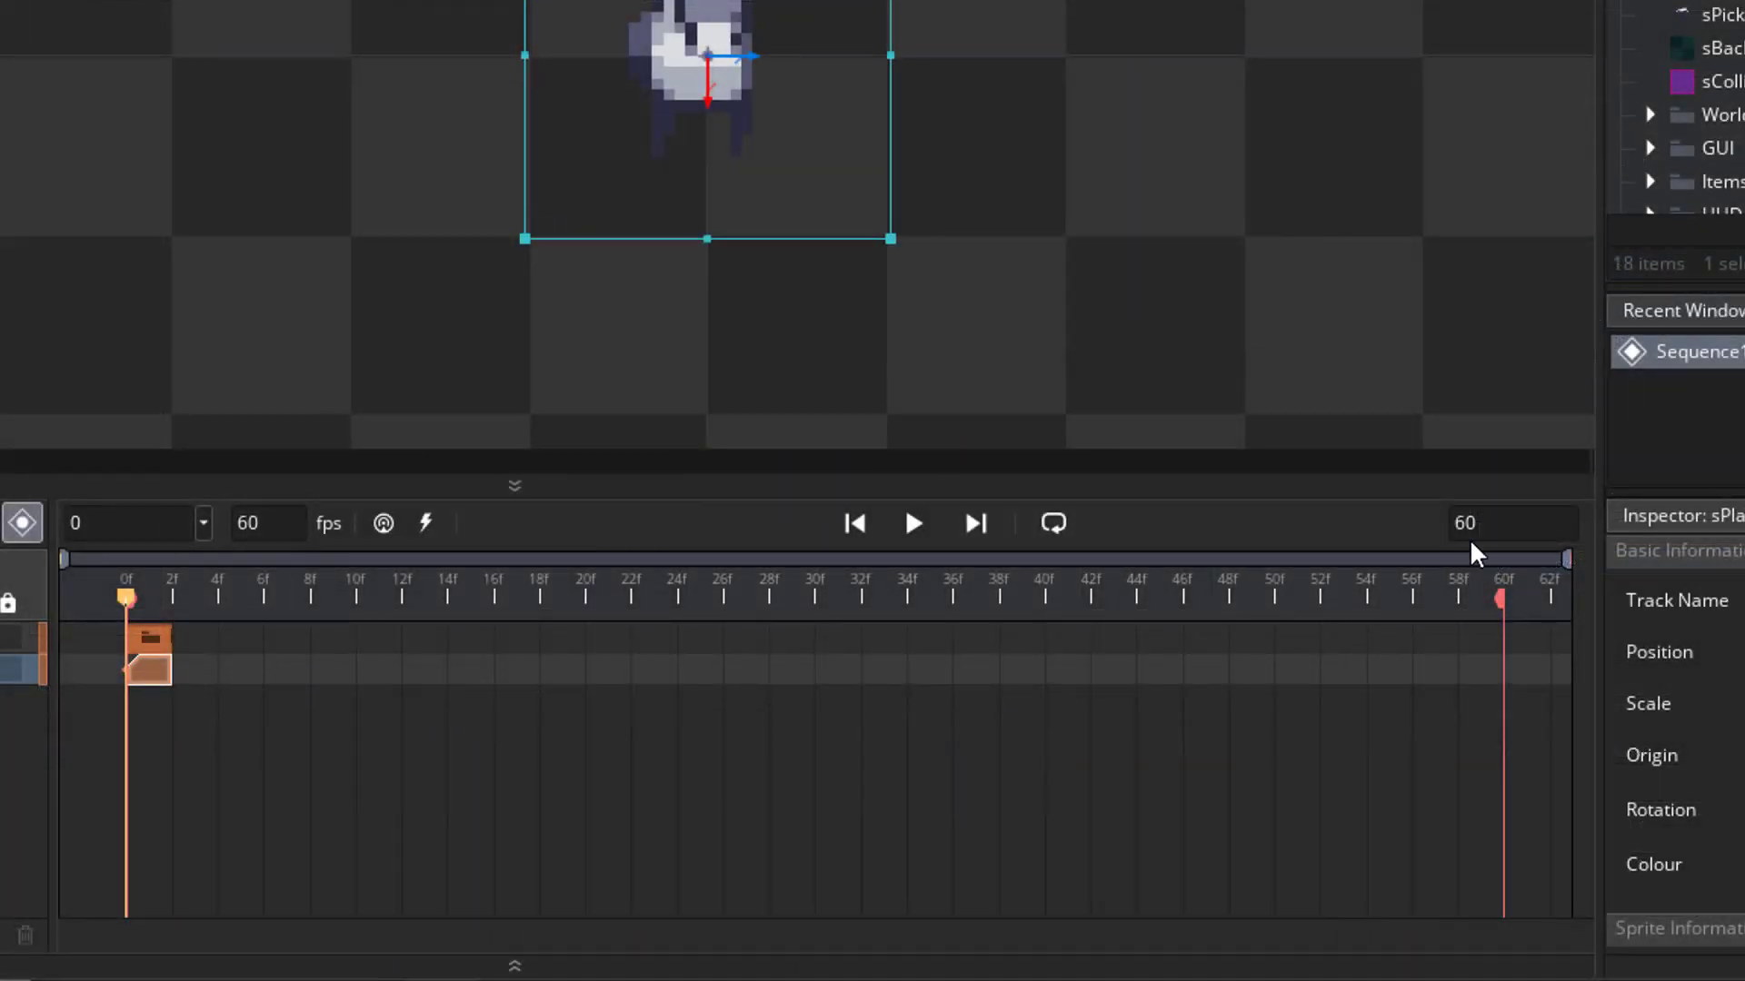
{"action": "key", "text": "Delete"}
{"action": "key", "text": "Delete"}
{"action": "type", "text": "400"}
{"action": "key", "text": "Return"}
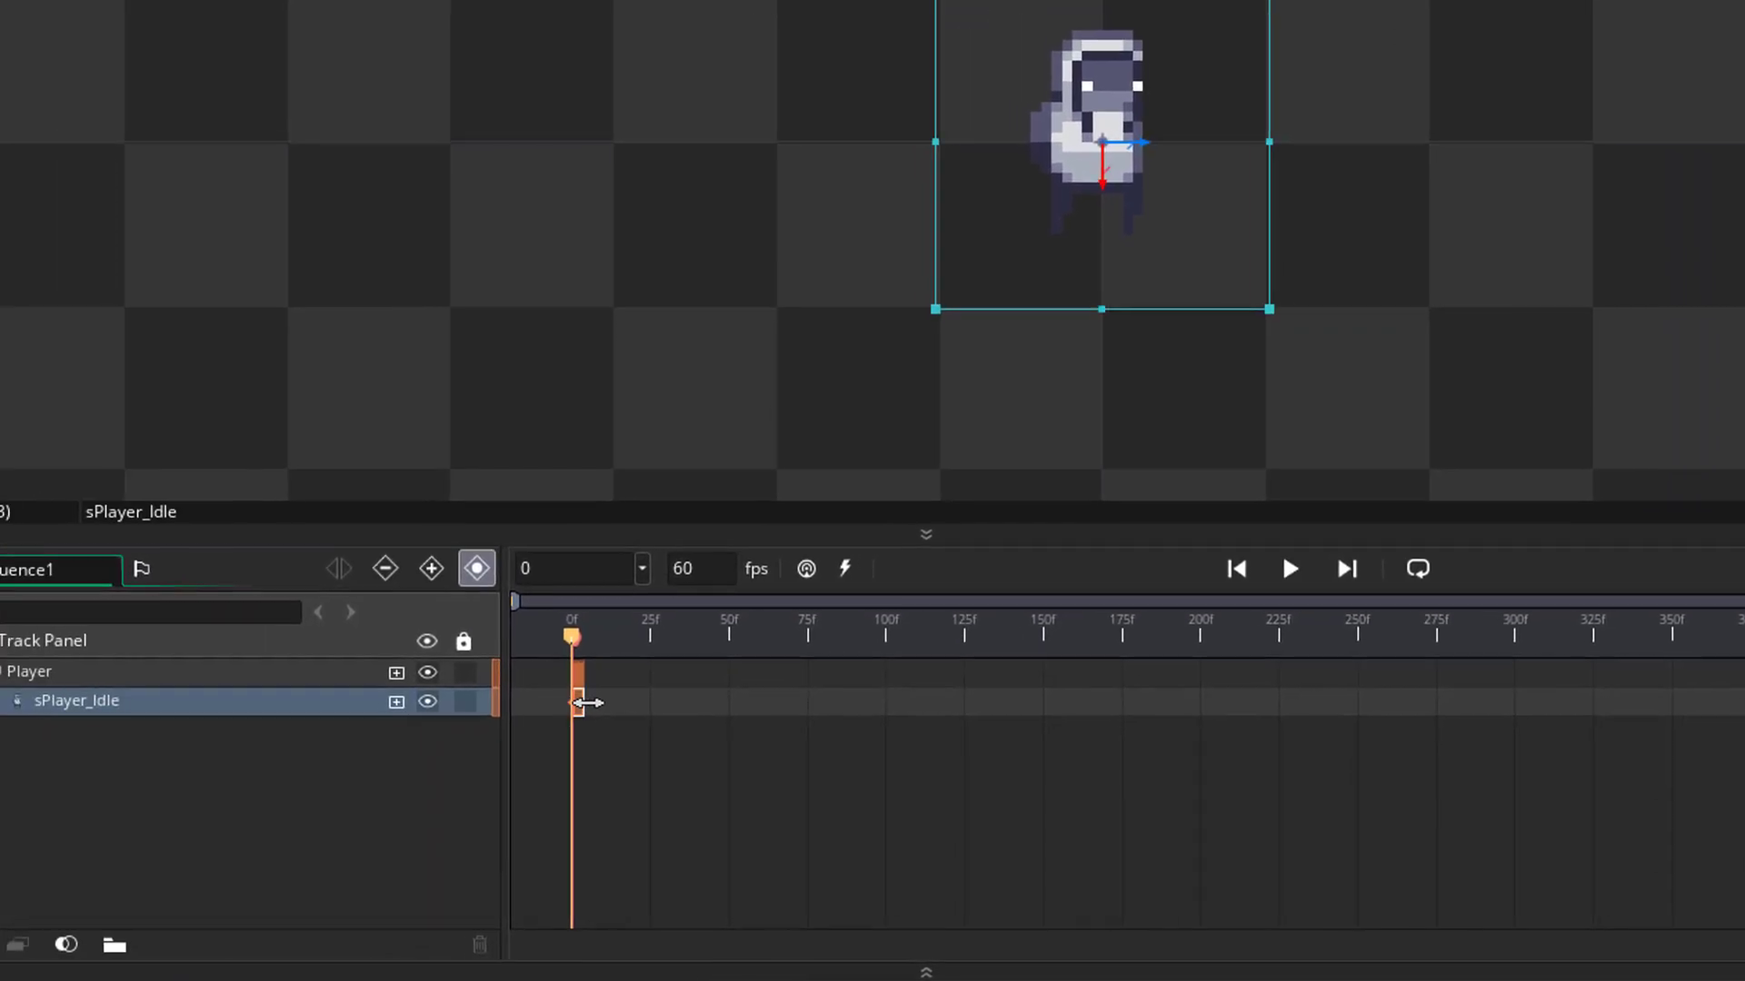
{"action": "left_click_drag", "start_coordinate": [586, 702], "coordinate": [616, 702]}
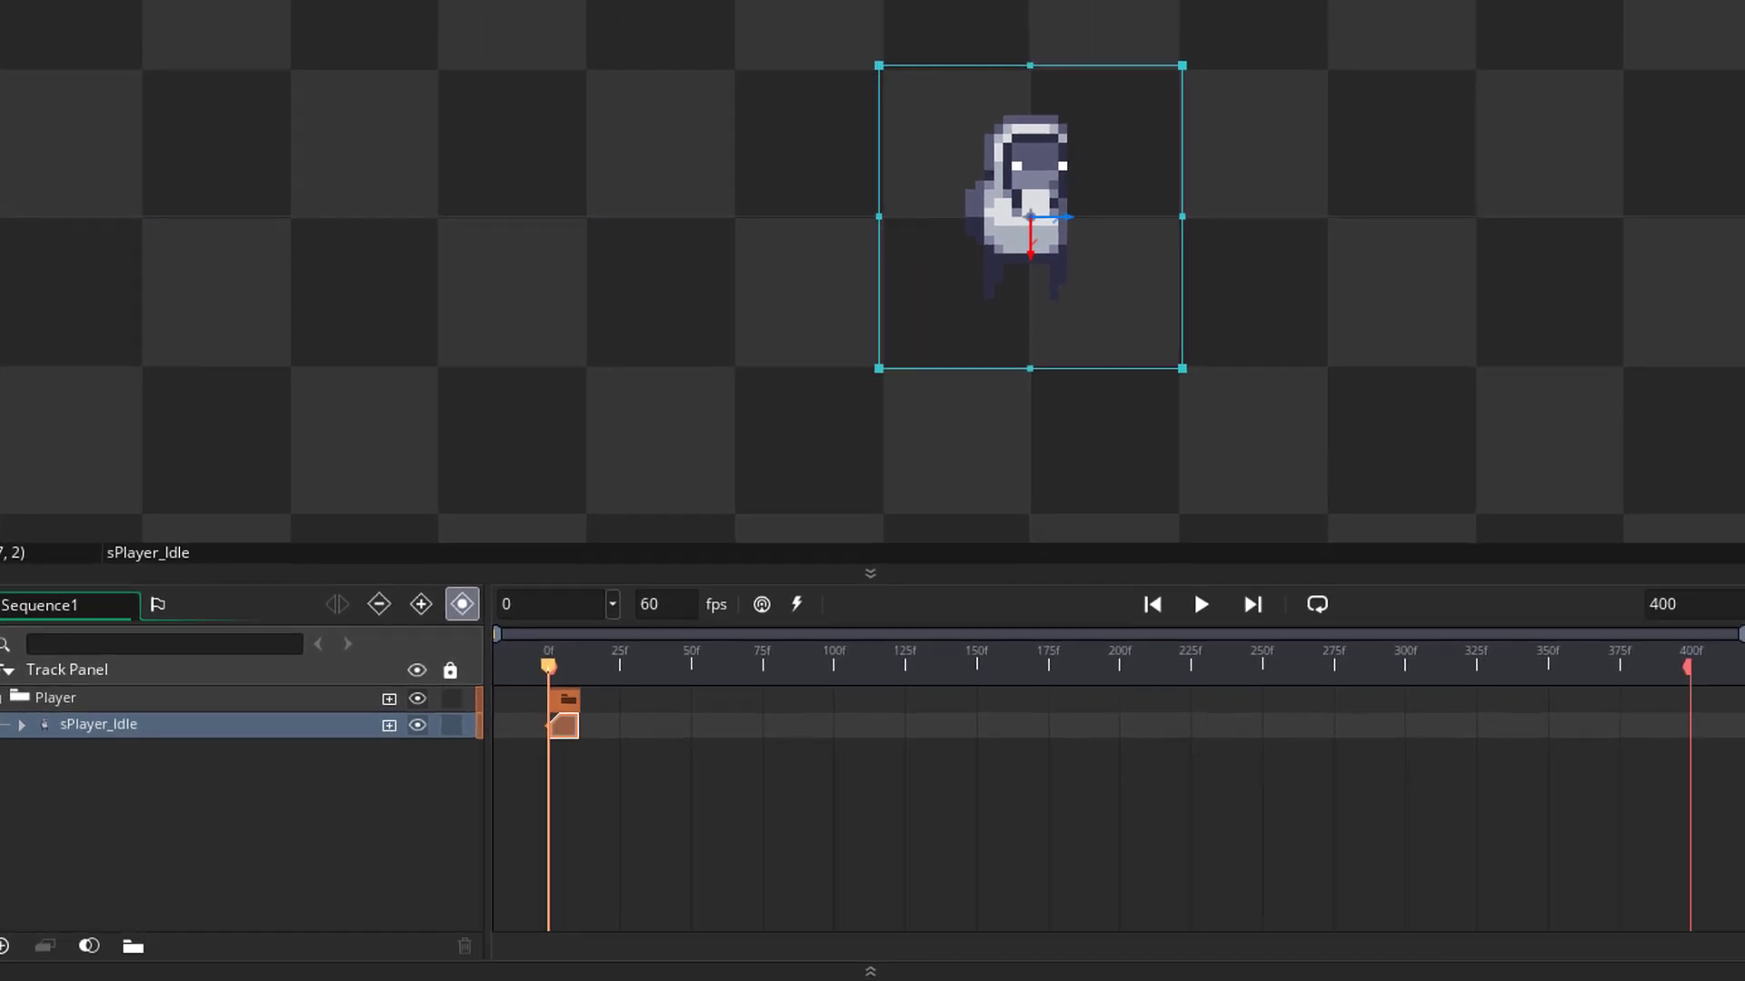
- Add the sPlayer_Move sprite as a track inside the Player group, above sPlayer_Idle
{"action": "left_click", "coordinate": [1672, 234]}
{"action": "left_click_drag", "start_coordinate": [1670, 233], "coordinate": [85, 721]}
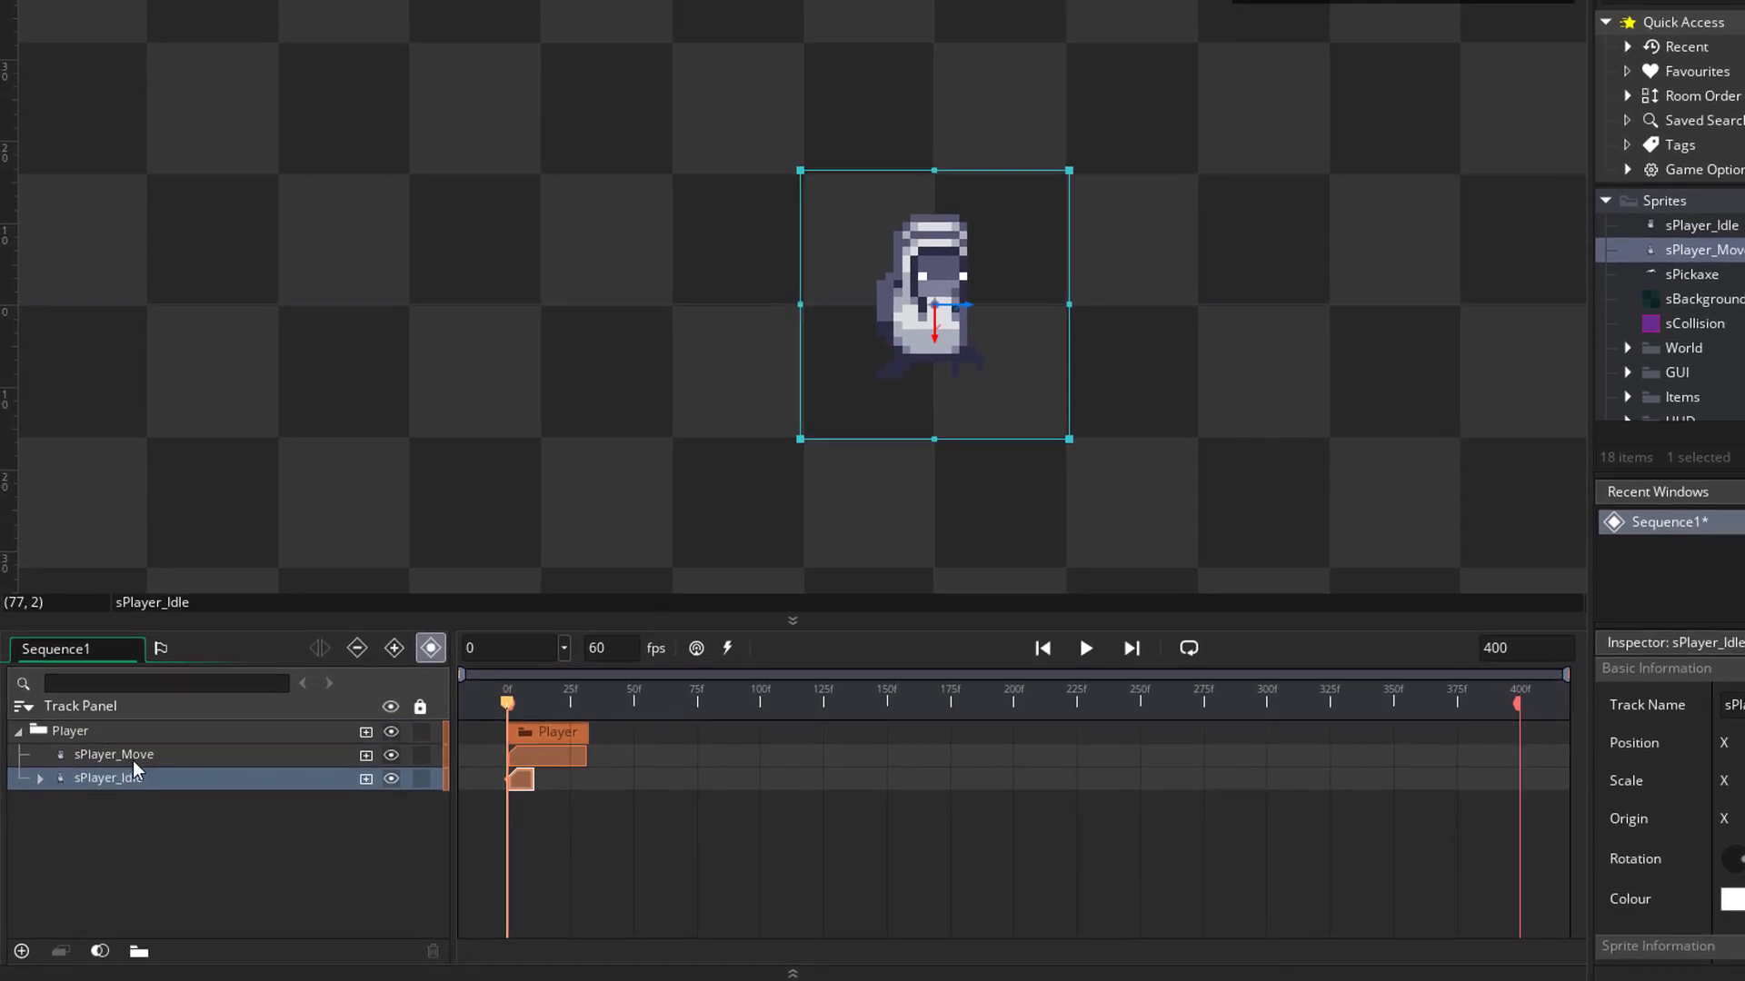
{"action": "left_click", "coordinate": [149, 760]}
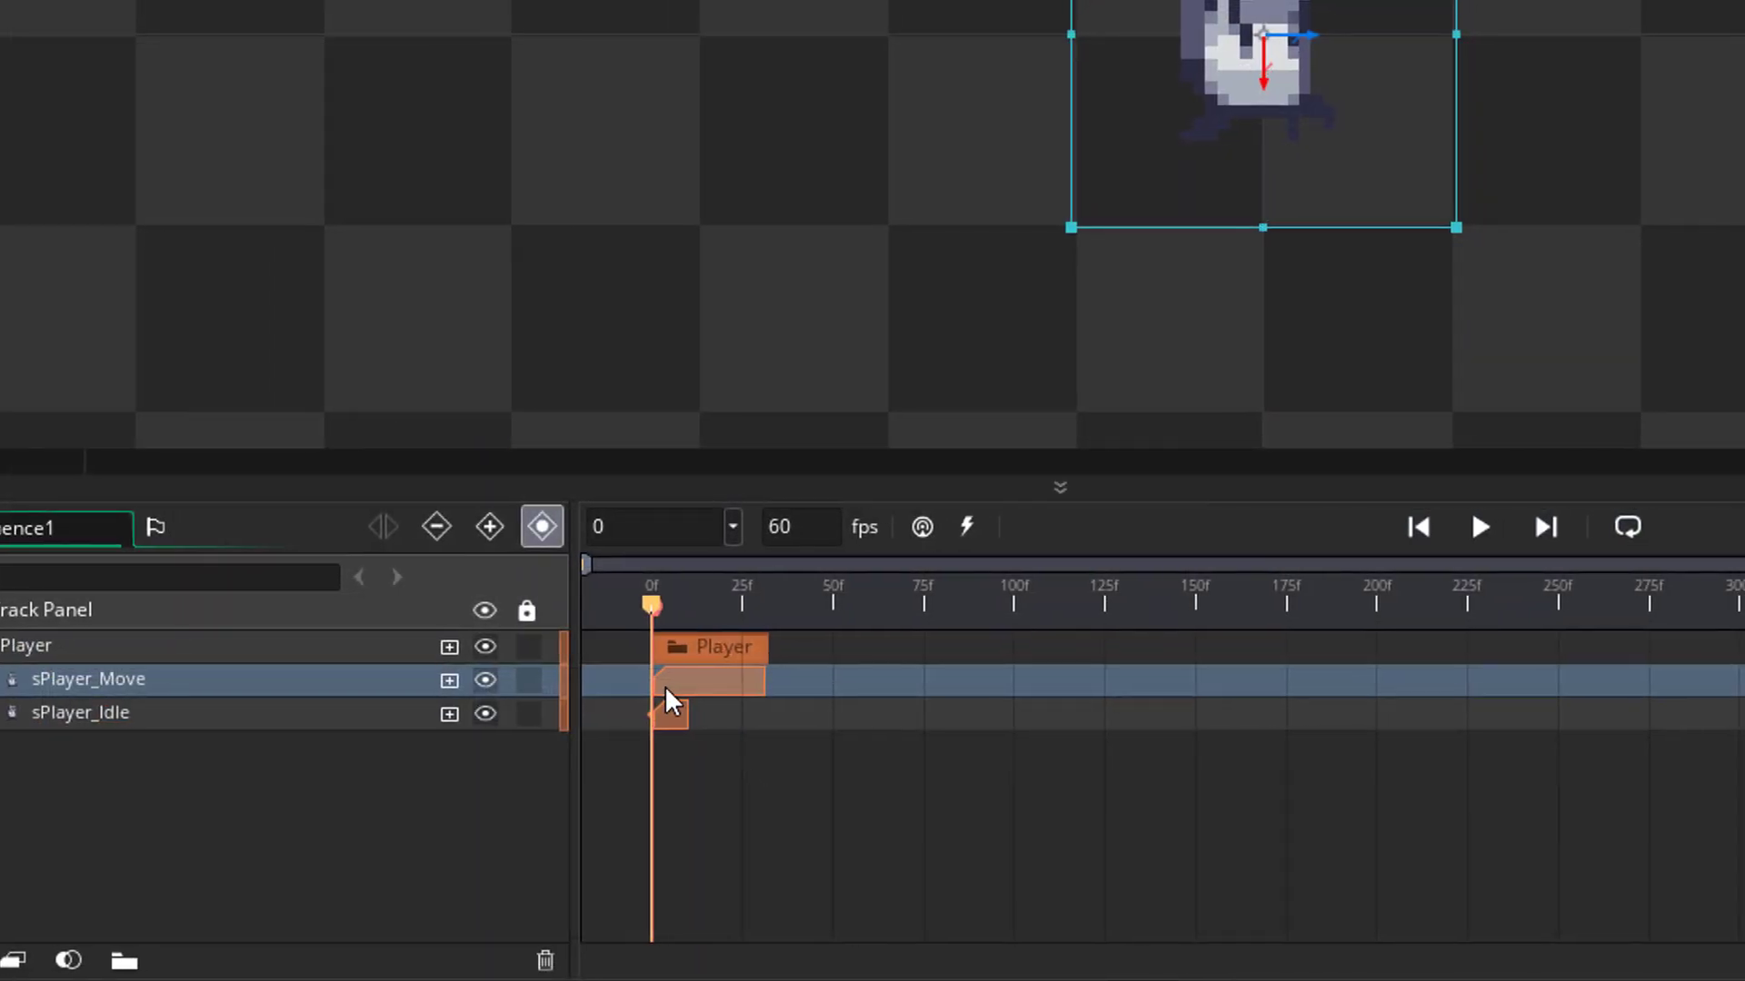
- Shift the sPlayer_Move clip to start at about frame 11, right where the idle clip ends
{"action": "left_click_drag", "start_coordinate": [650, 683], "coordinate": [683, 683]}
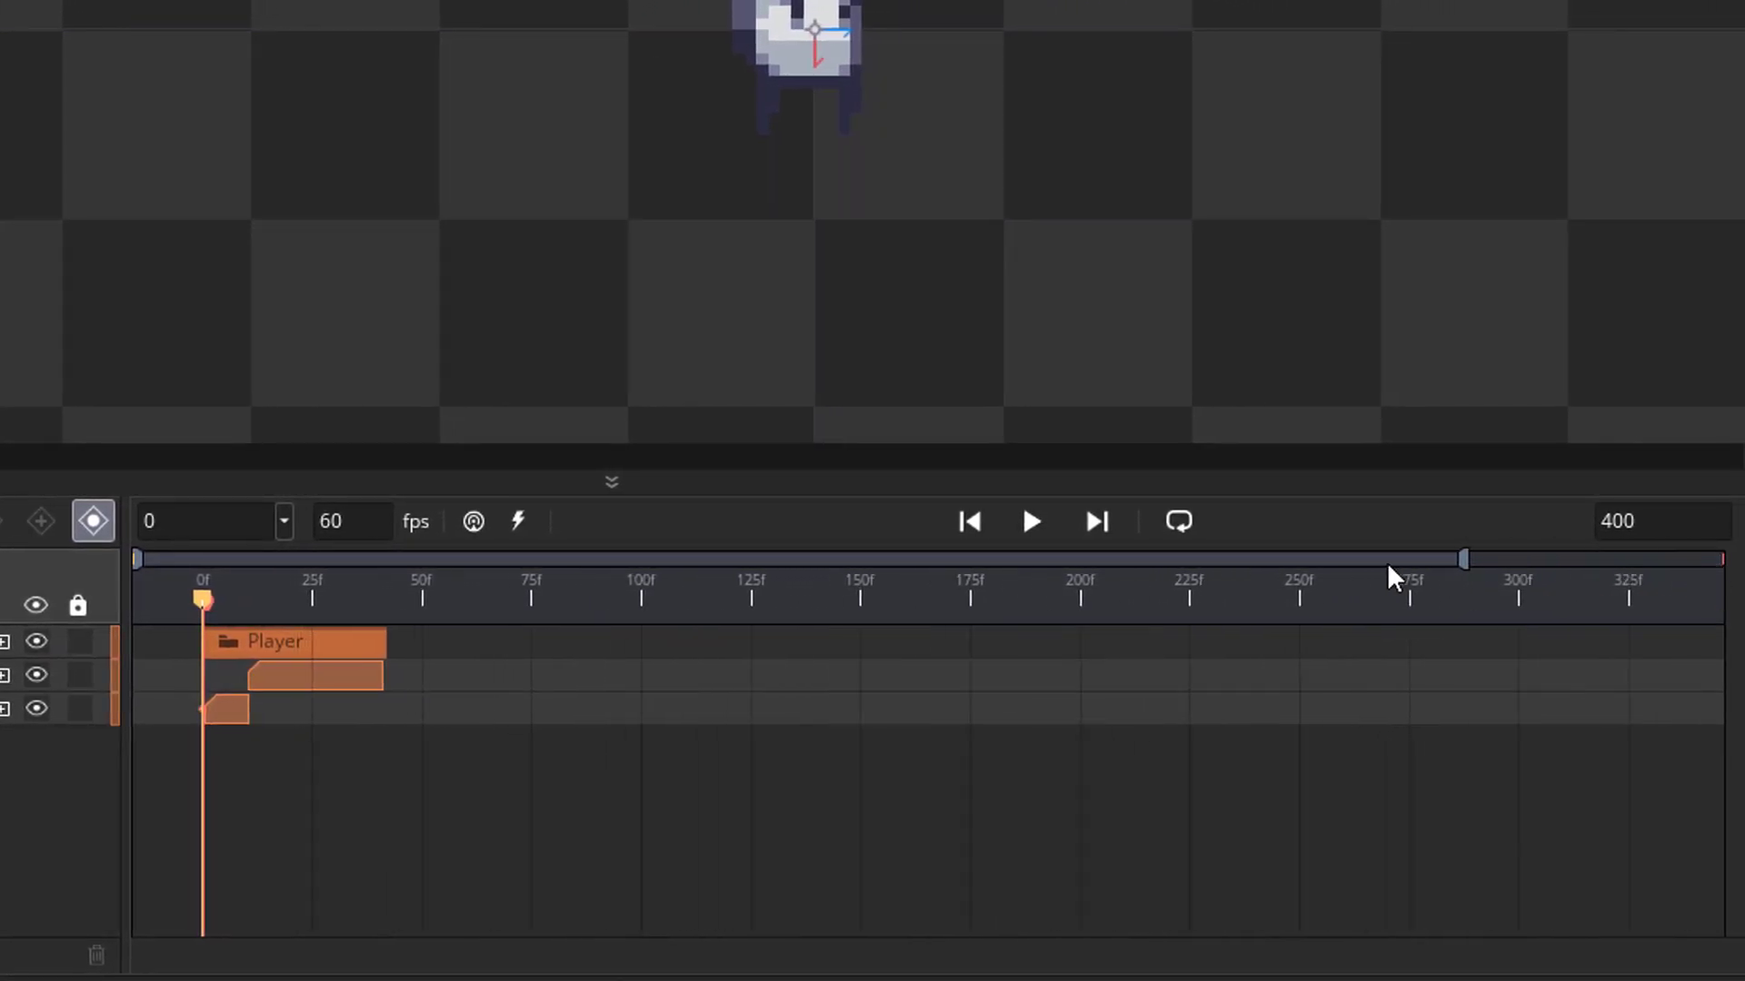
{"action": "left_click_drag", "start_coordinate": [1389, 567], "coordinate": [697, 567]}
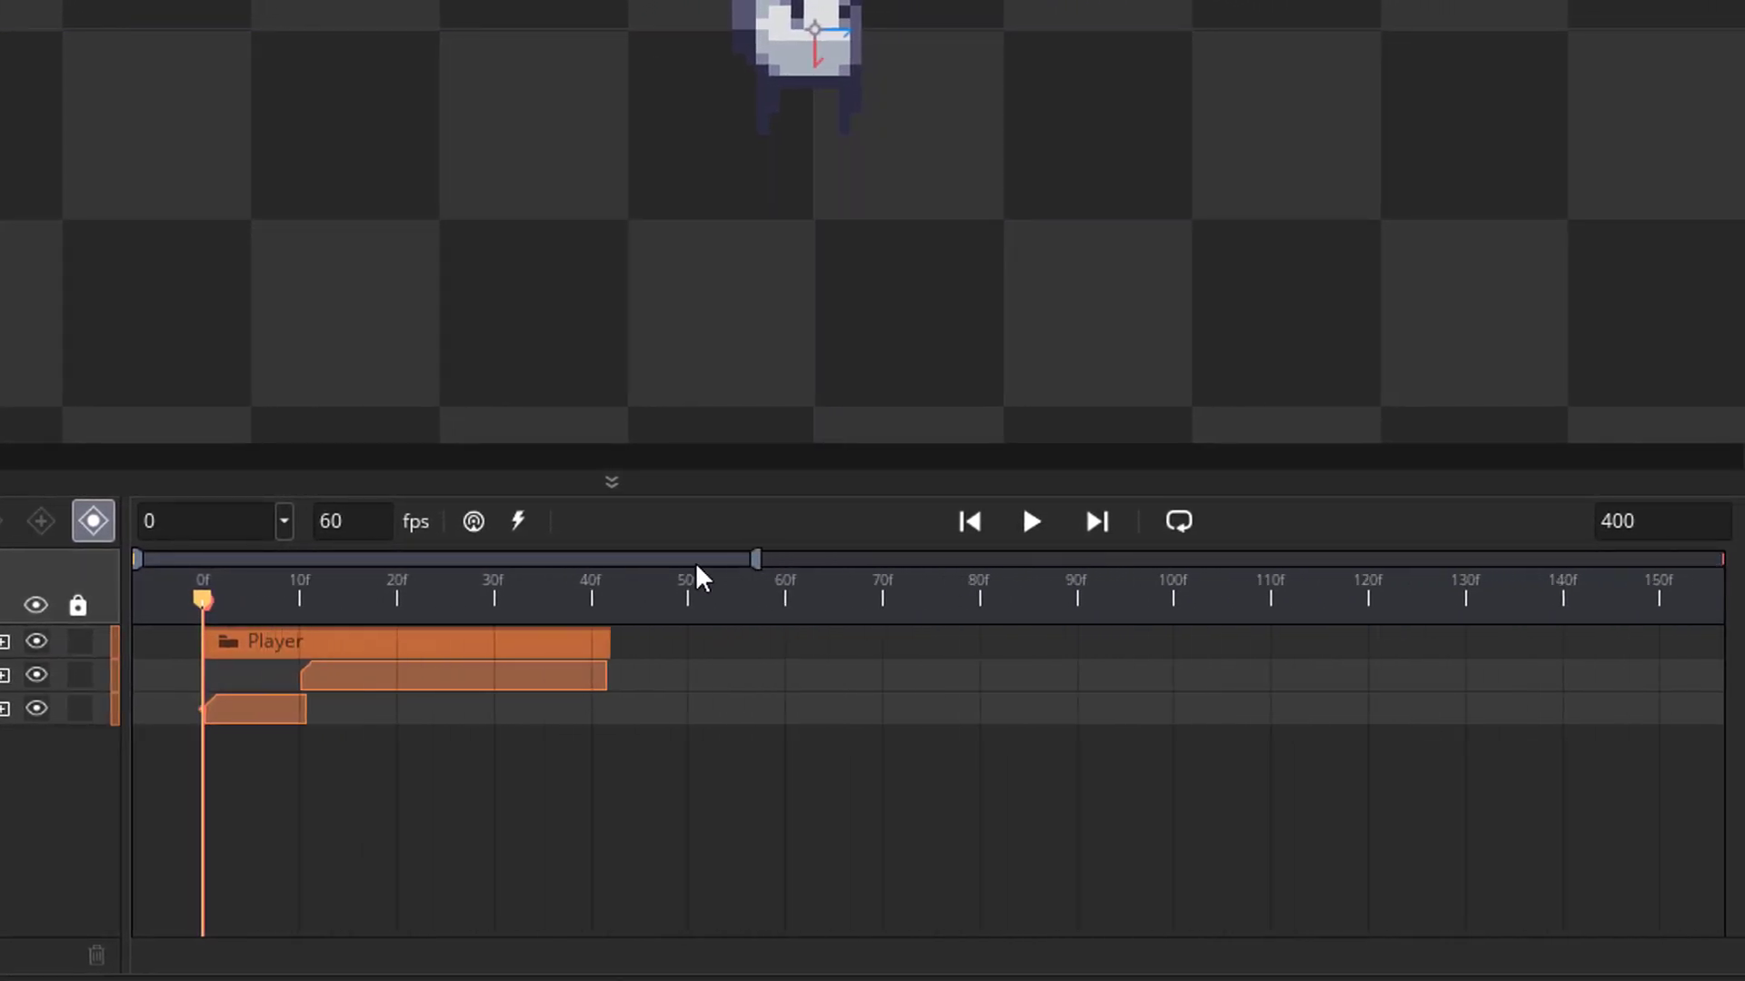
{"action": "left_click", "coordinate": [341, 680]}
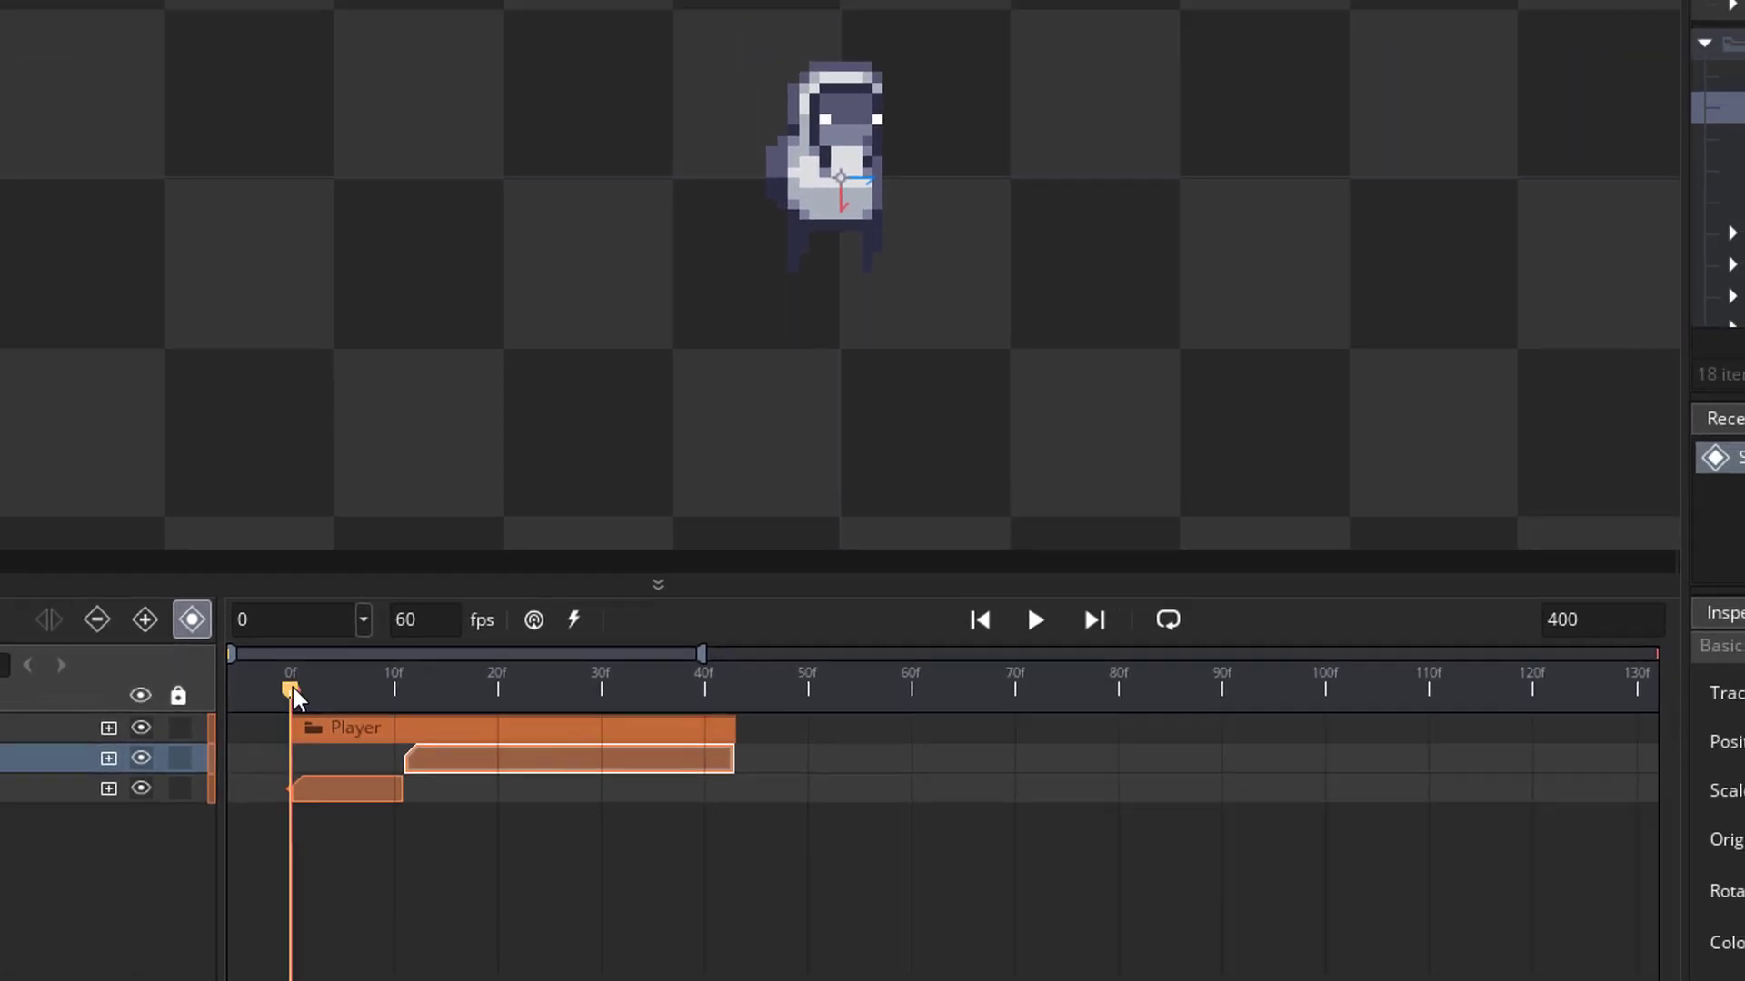
{"action": "left_click_drag", "start_coordinate": [293, 687], "coordinate": [415, 688]}
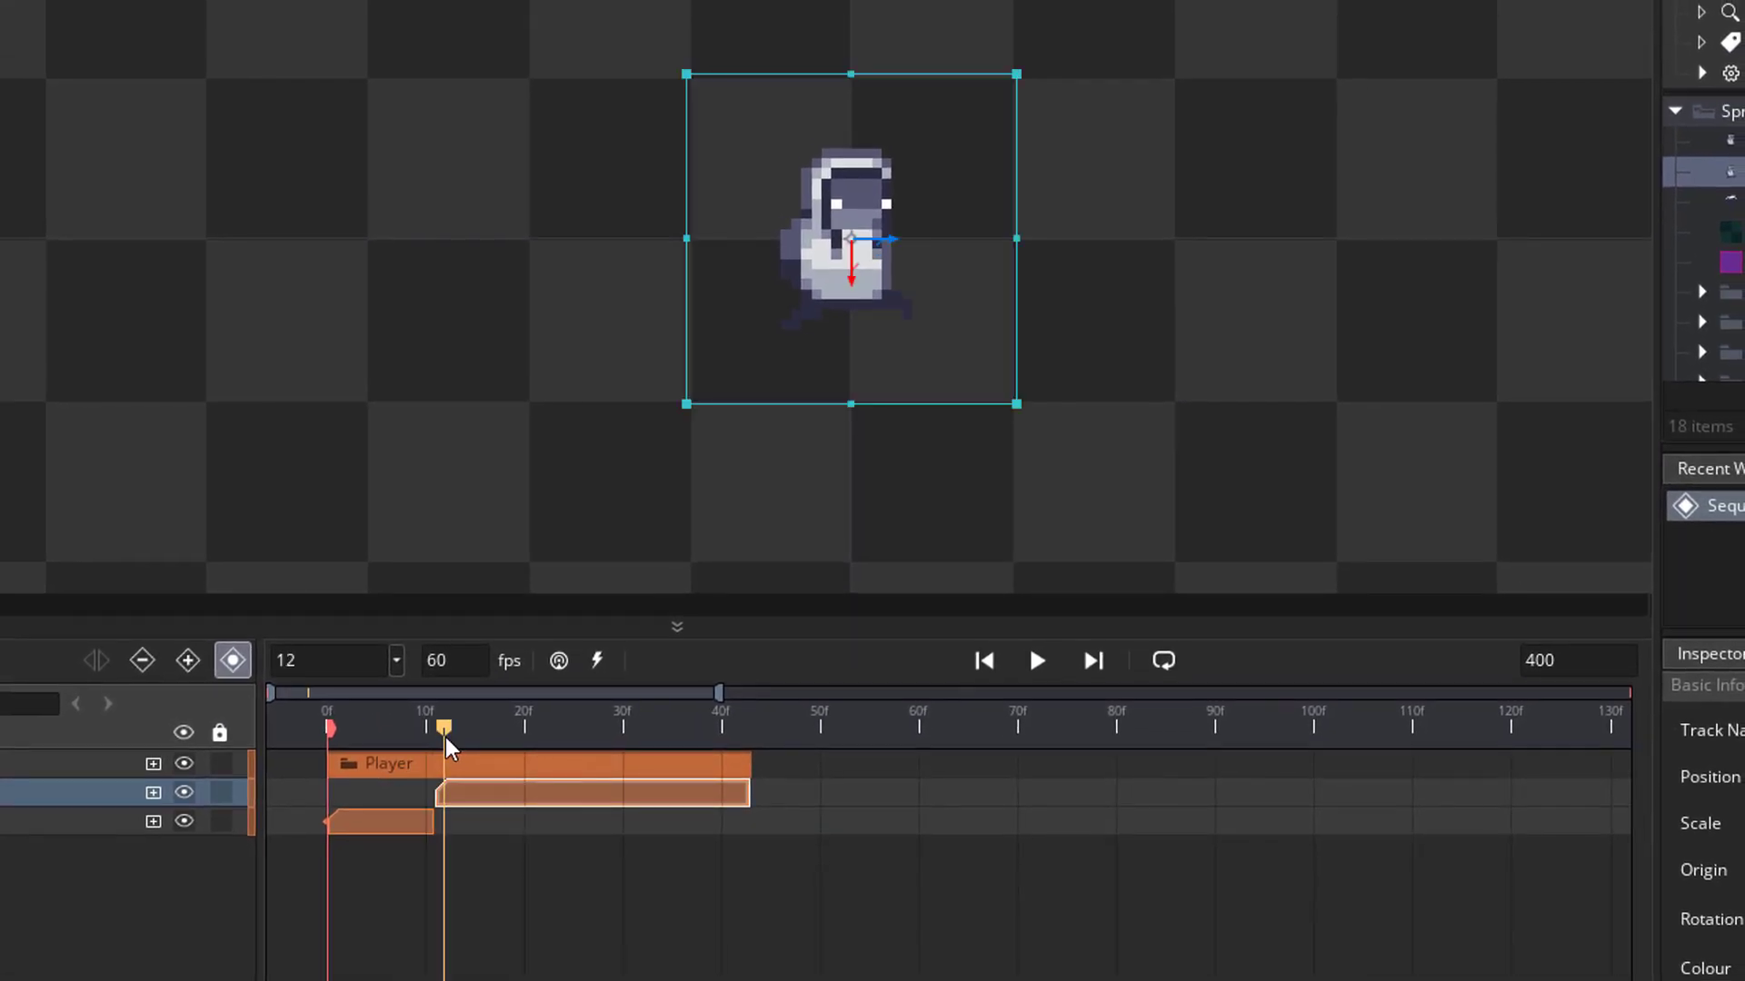
- Scrub and play the sequence to preview the change from the idle to the move animation
{"action": "left_click_drag", "start_coordinate": [591, 740], "coordinate": [749, 745]}
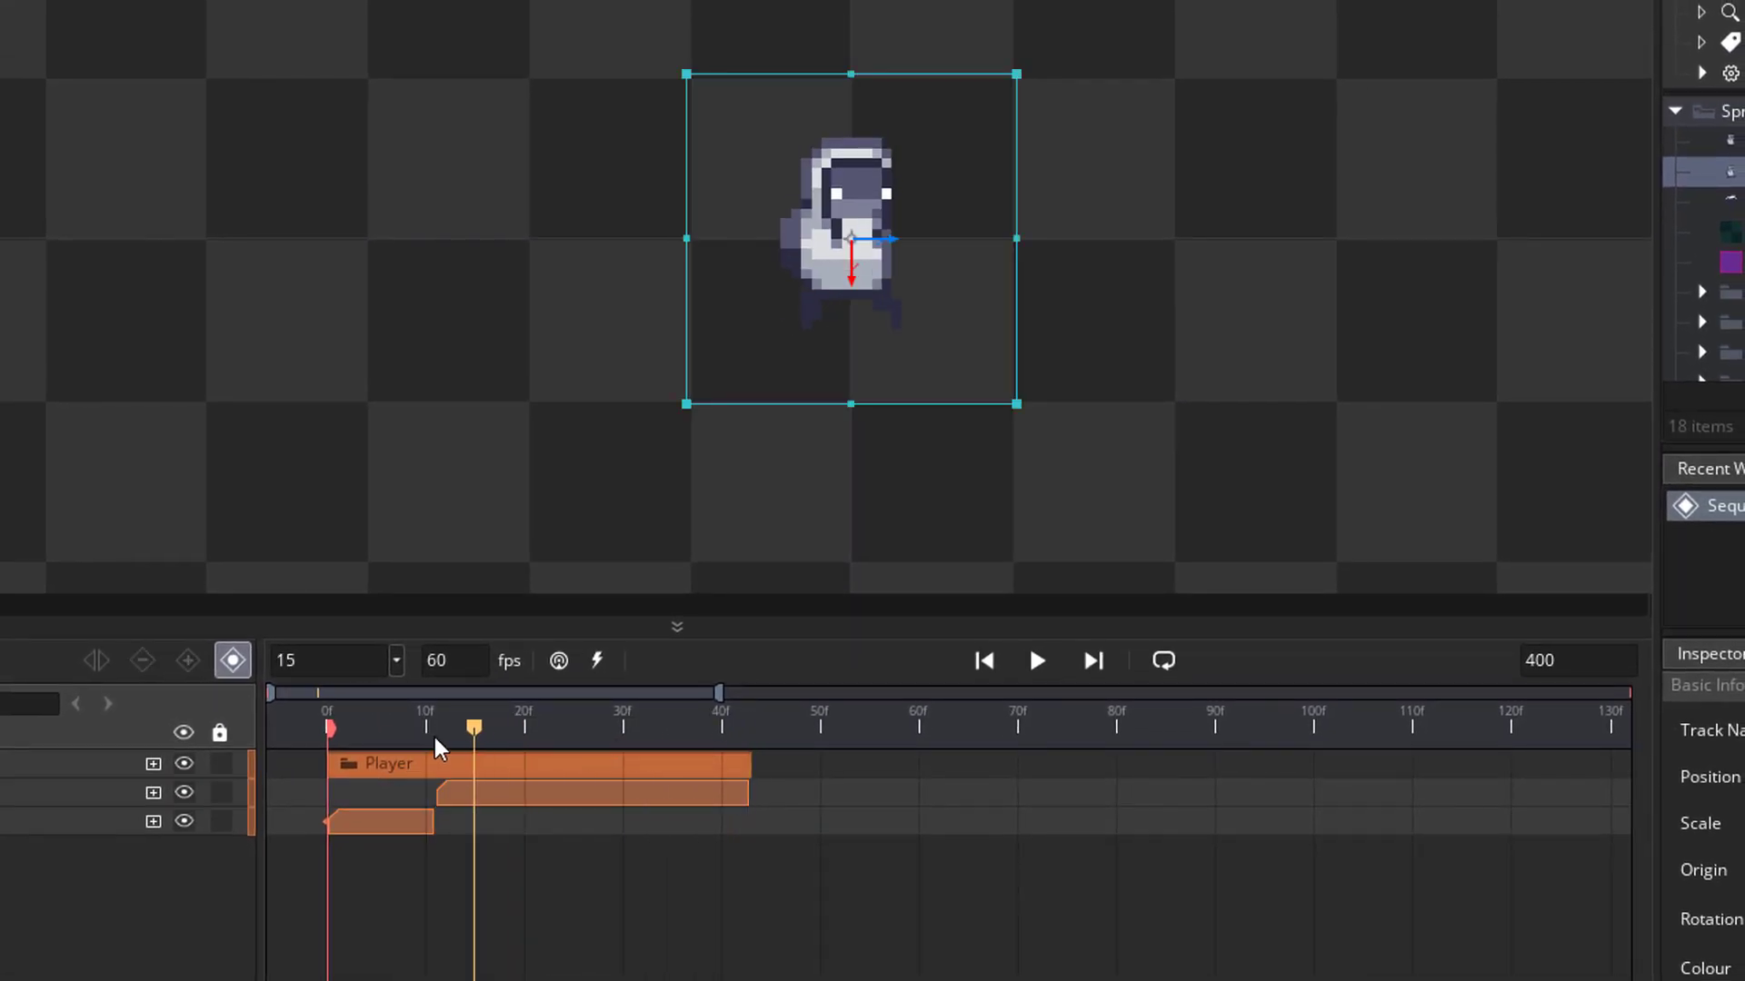
{"action": "key", "text": "space"}
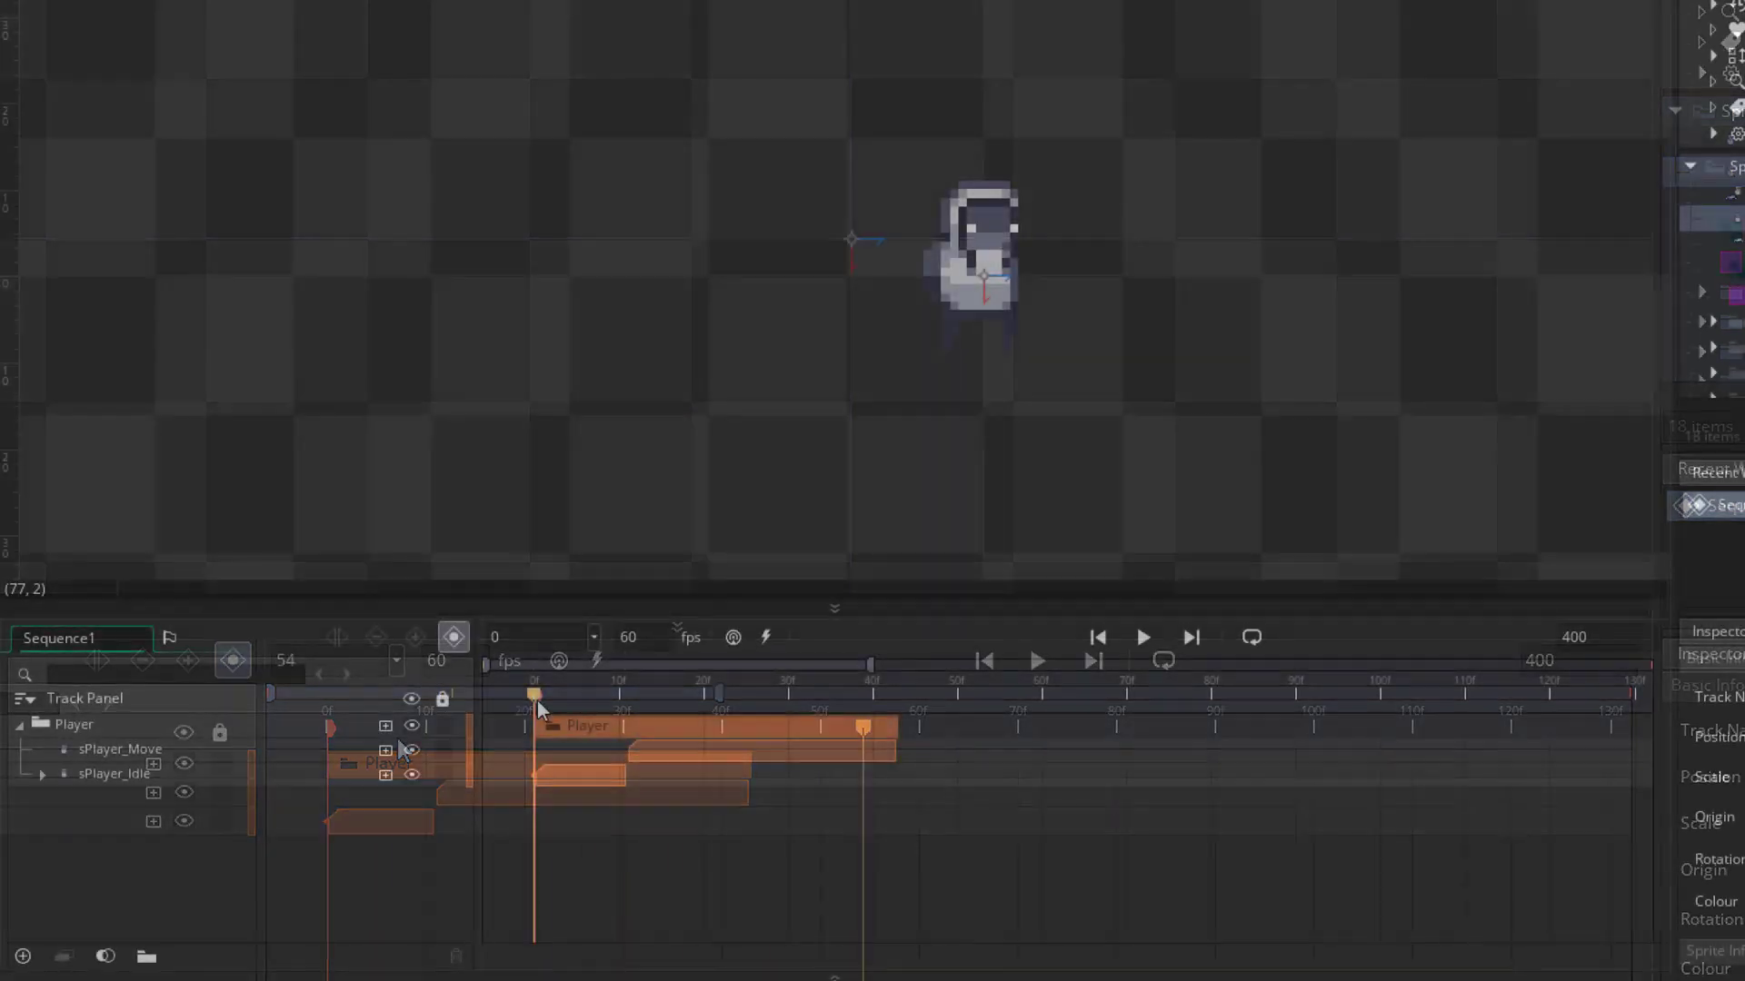
- Record position and rotation keys for the Player group at frame 12
{"action": "mouse_move", "coordinate": [874, 663]}
{"action": "left_mouse_down"}
{"action": "mouse_move", "coordinate": [1016, 673]}
{"action": "mouse_move", "coordinate": [1081, 701]}
{"action": "left_mouse_up"}
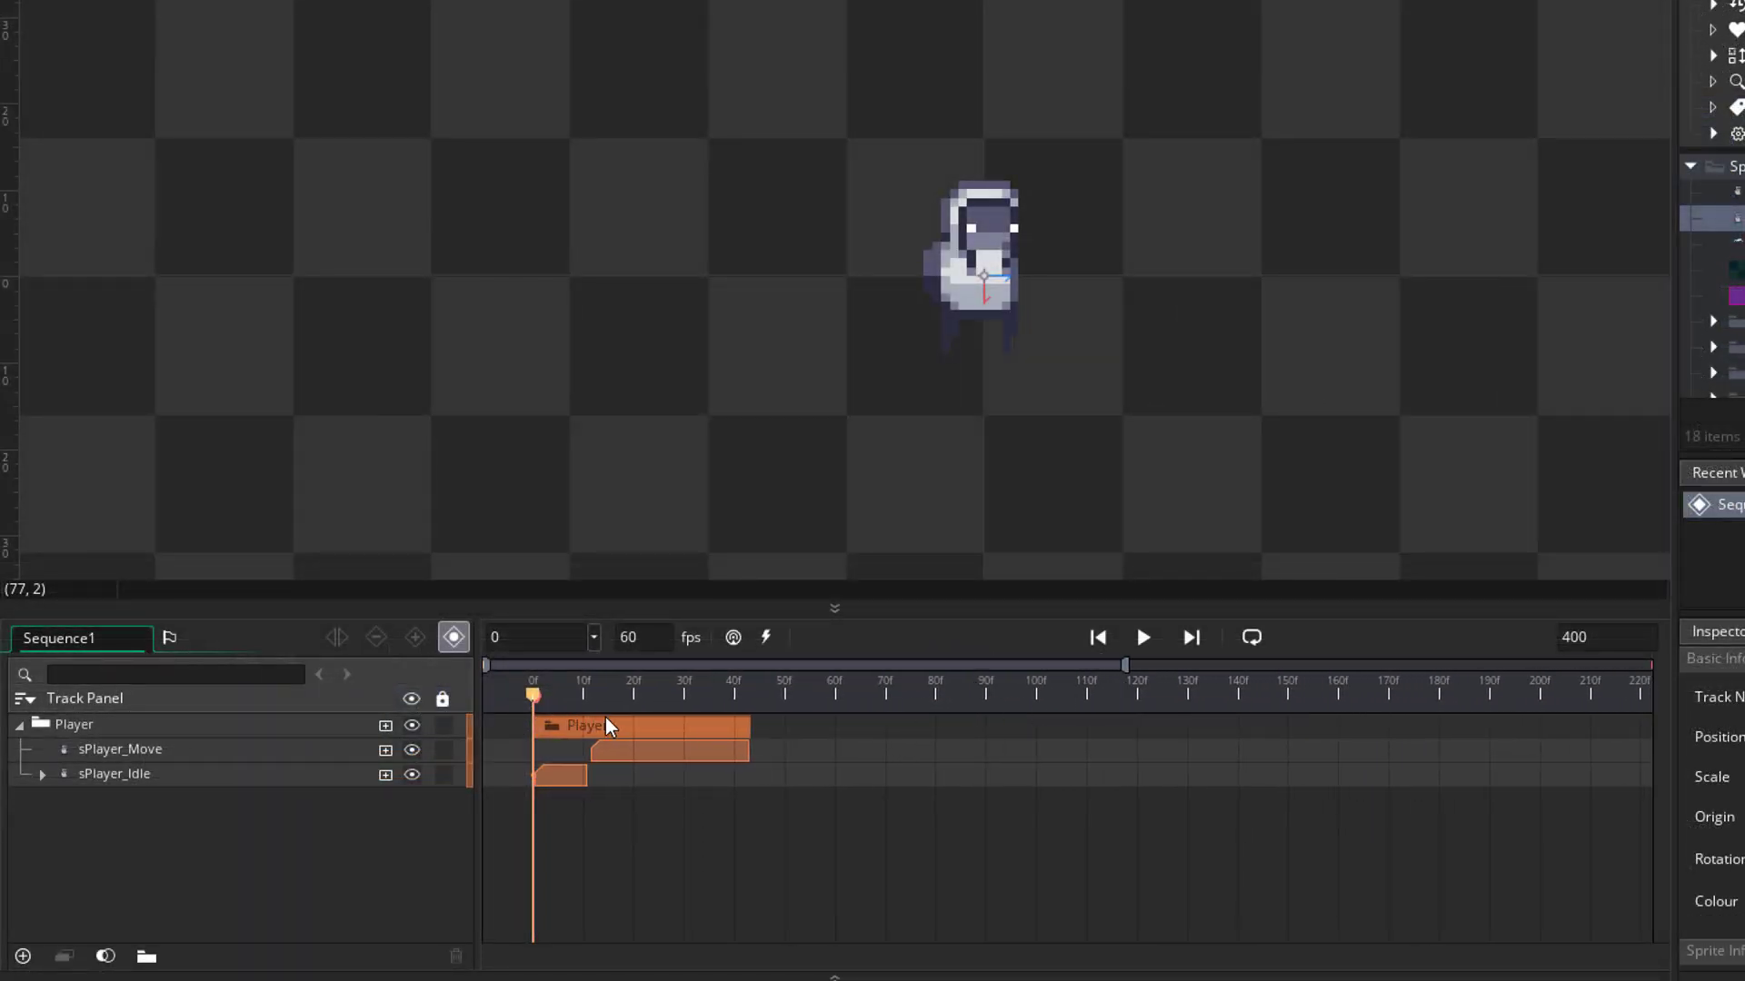
{"action": "left_click", "coordinate": [146, 723]}
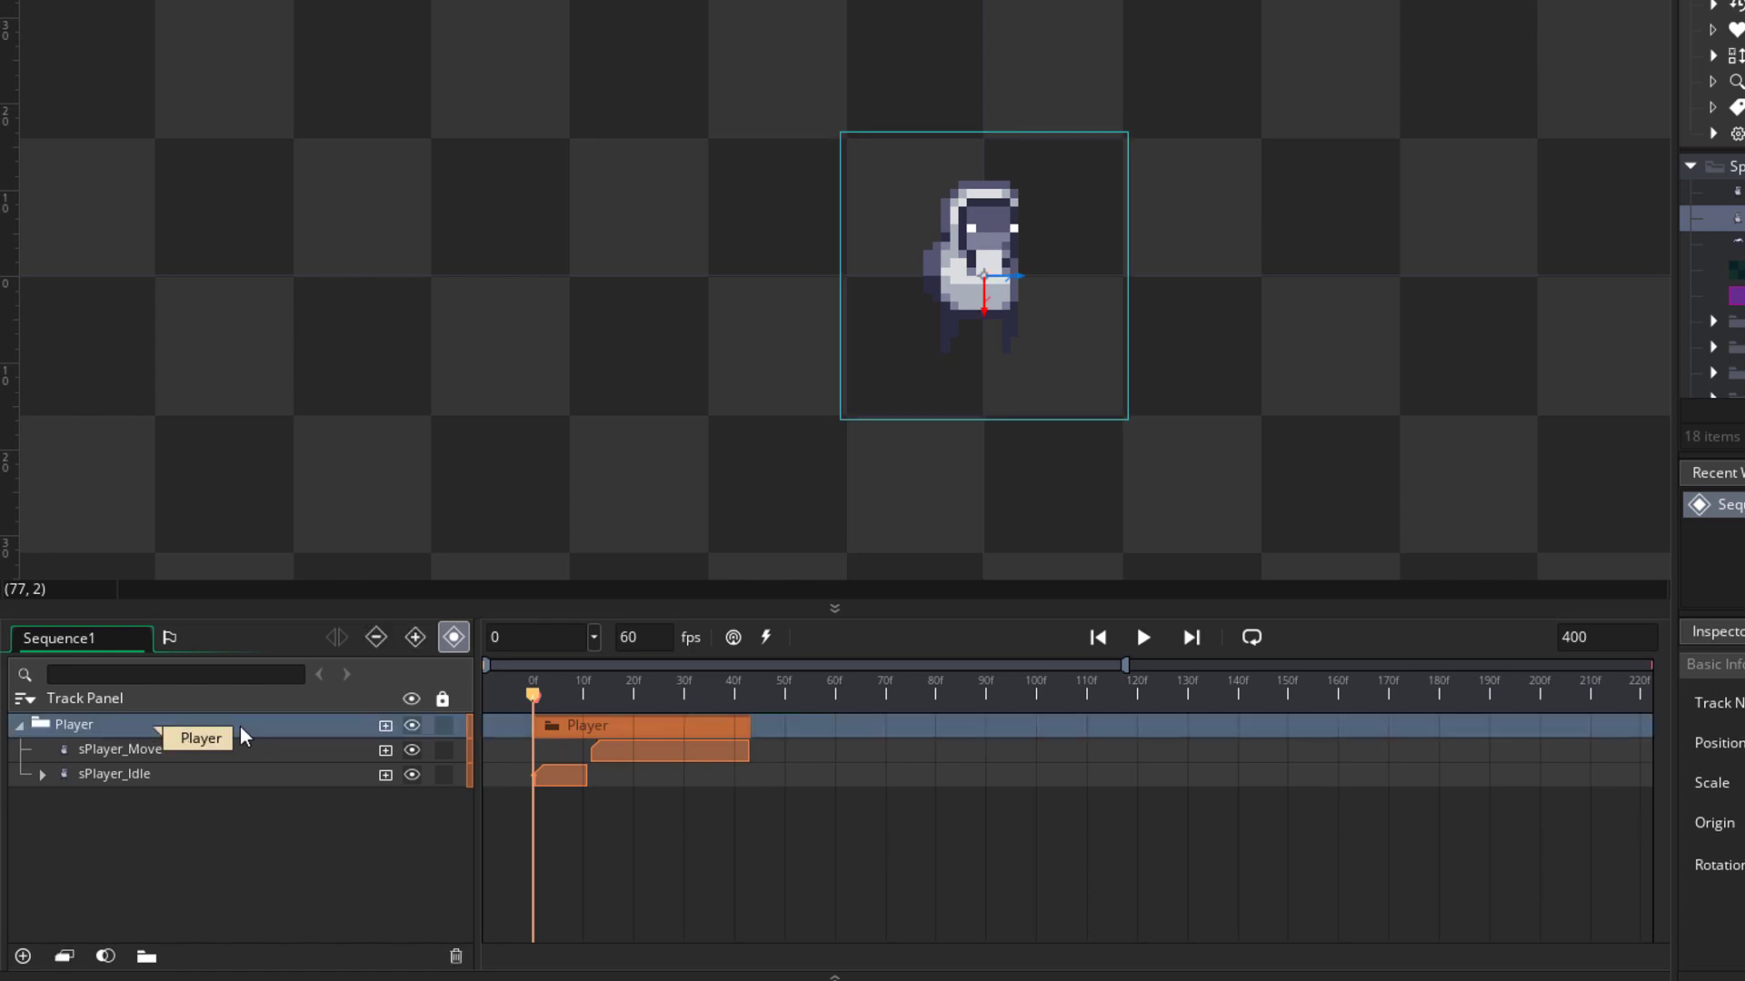
{"action": "left_click_drag", "start_coordinate": [574, 696], "coordinate": [593, 700]}
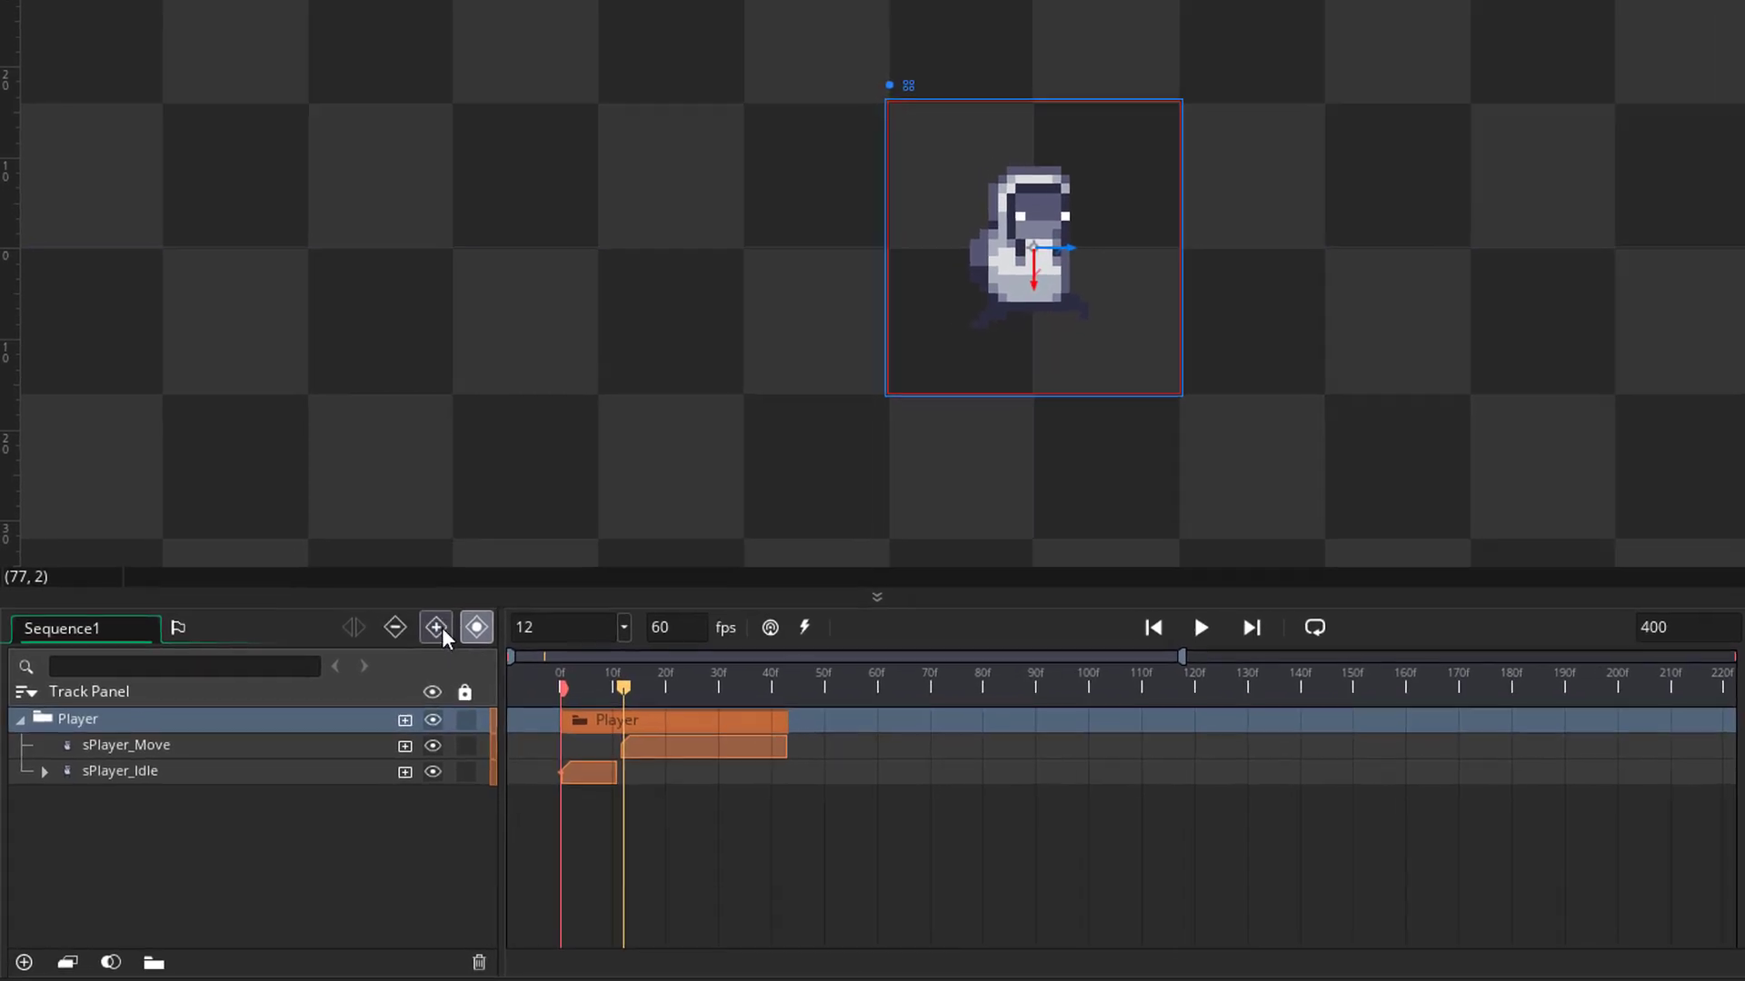
{"action": "left_click", "coordinate": [436, 627]}
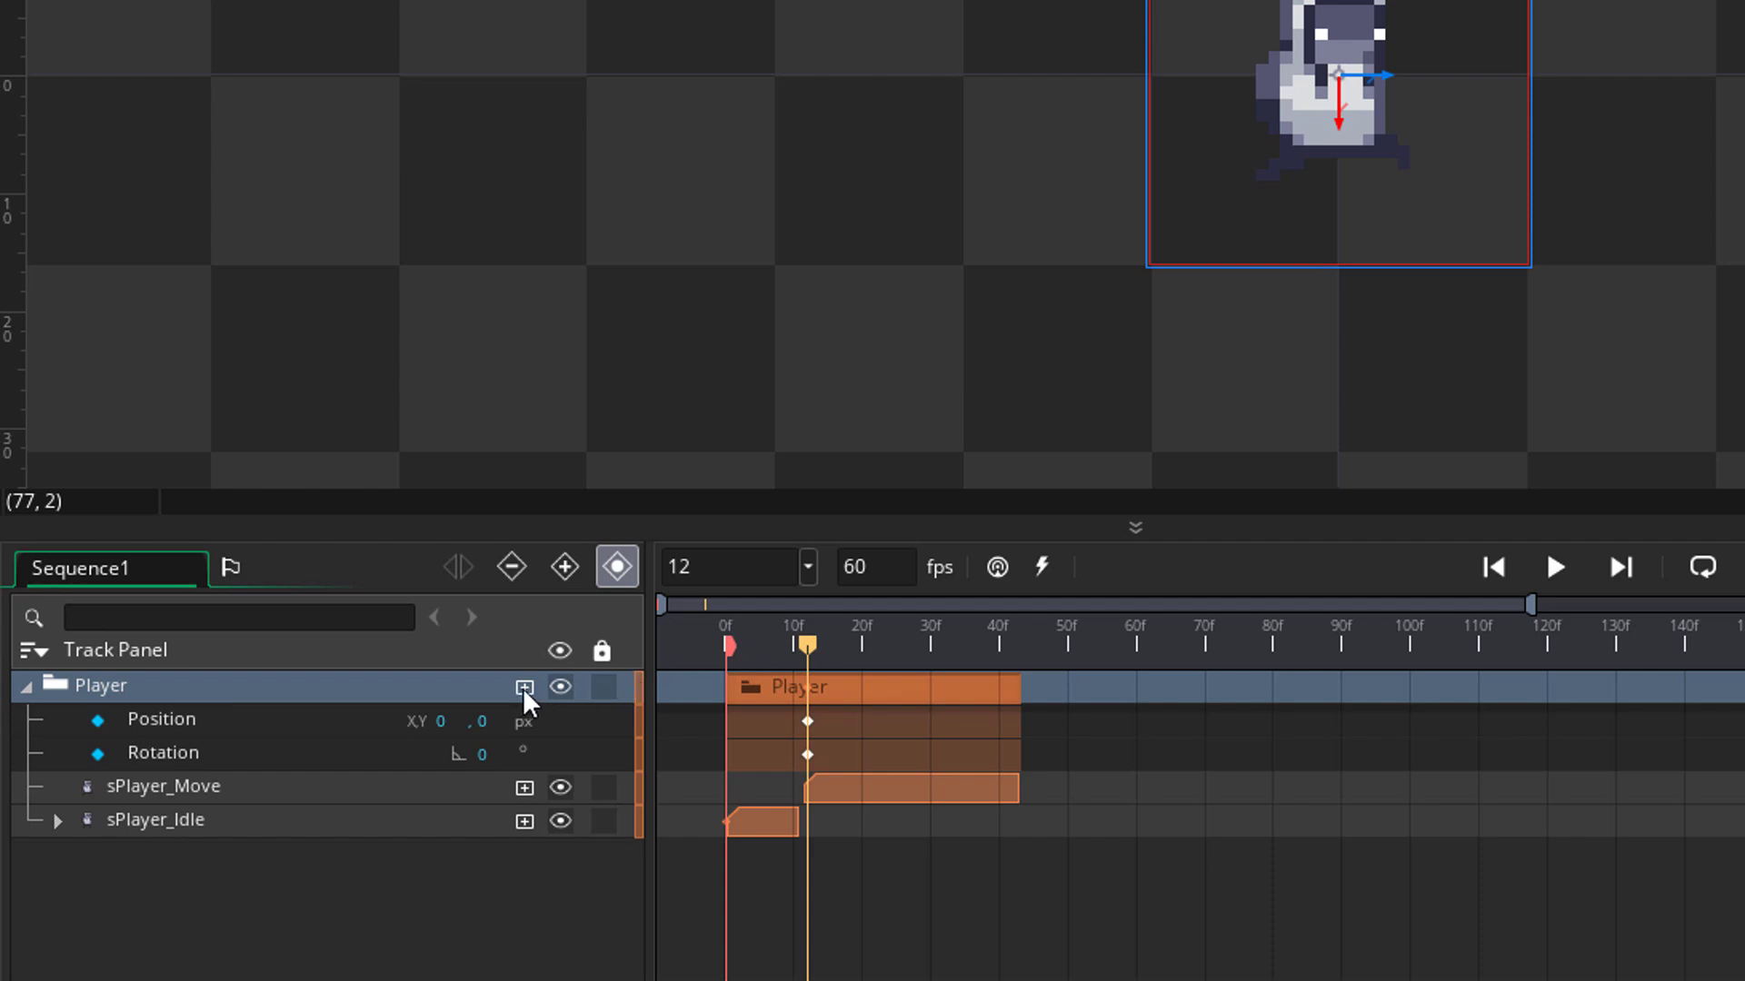
- Add a Scale parameter to the Player group and key it at frames 12 and 0
{"action": "left_click", "coordinate": [556, 808]}
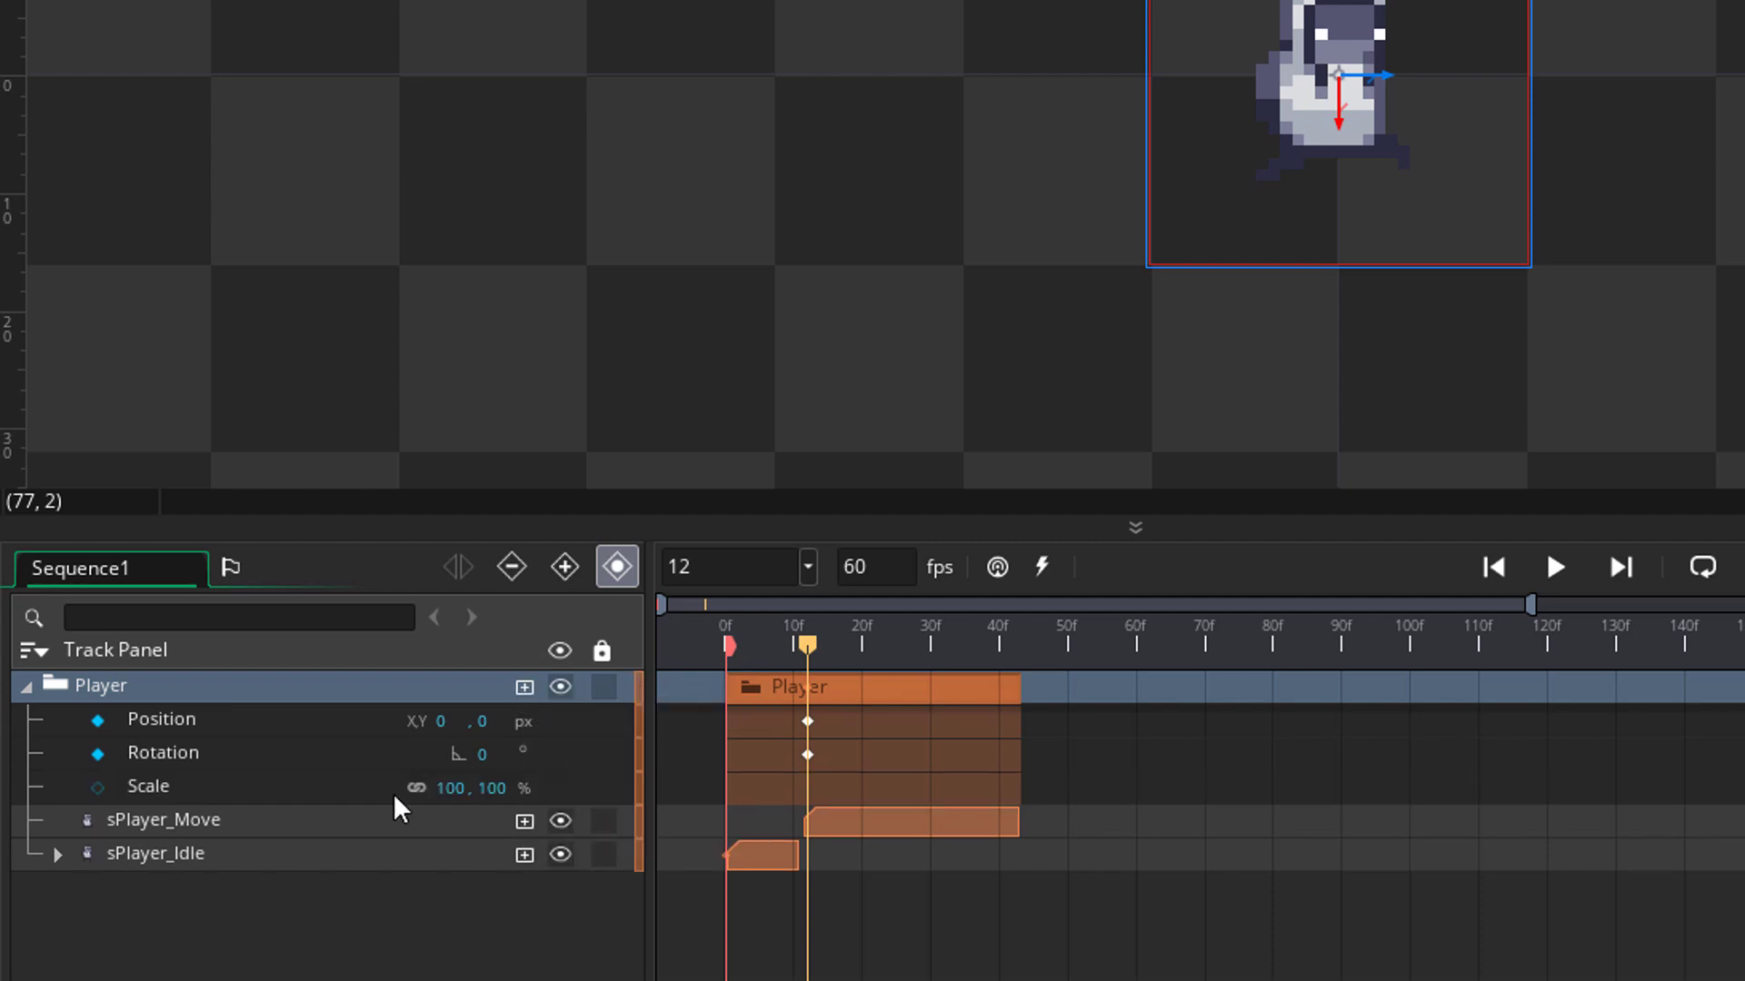
{"action": "left_click", "coordinate": [96, 789]}
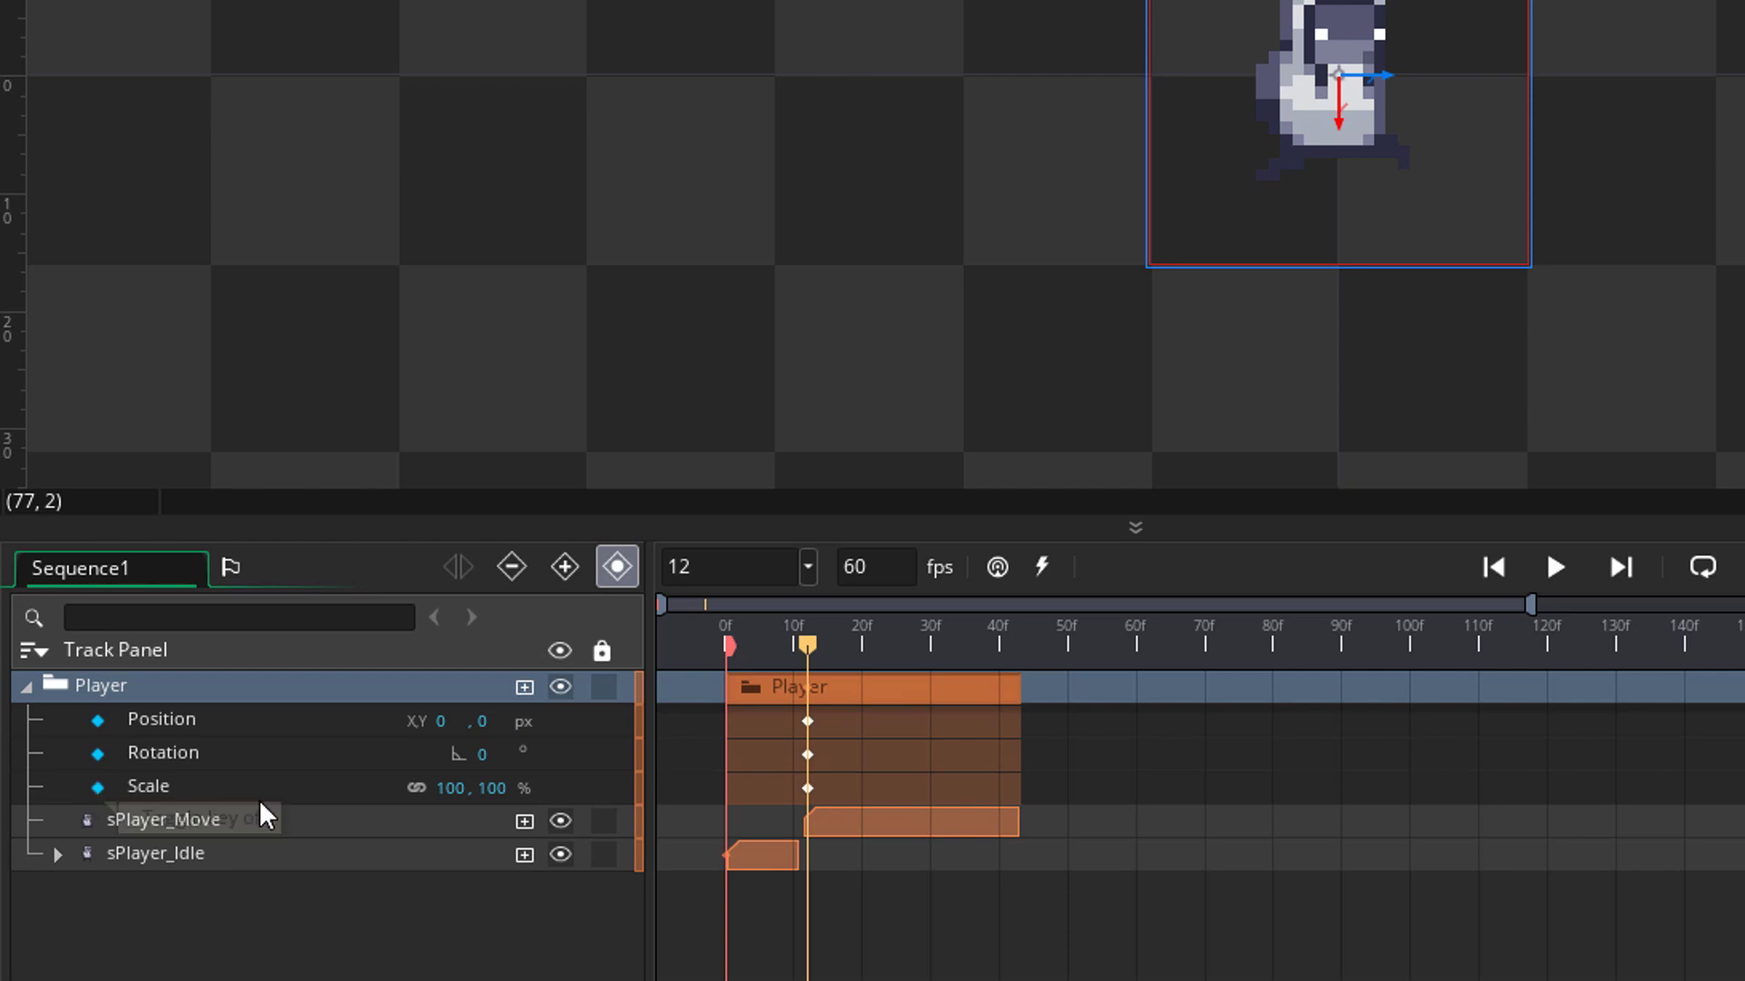
{"action": "left_click", "coordinate": [773, 649]}
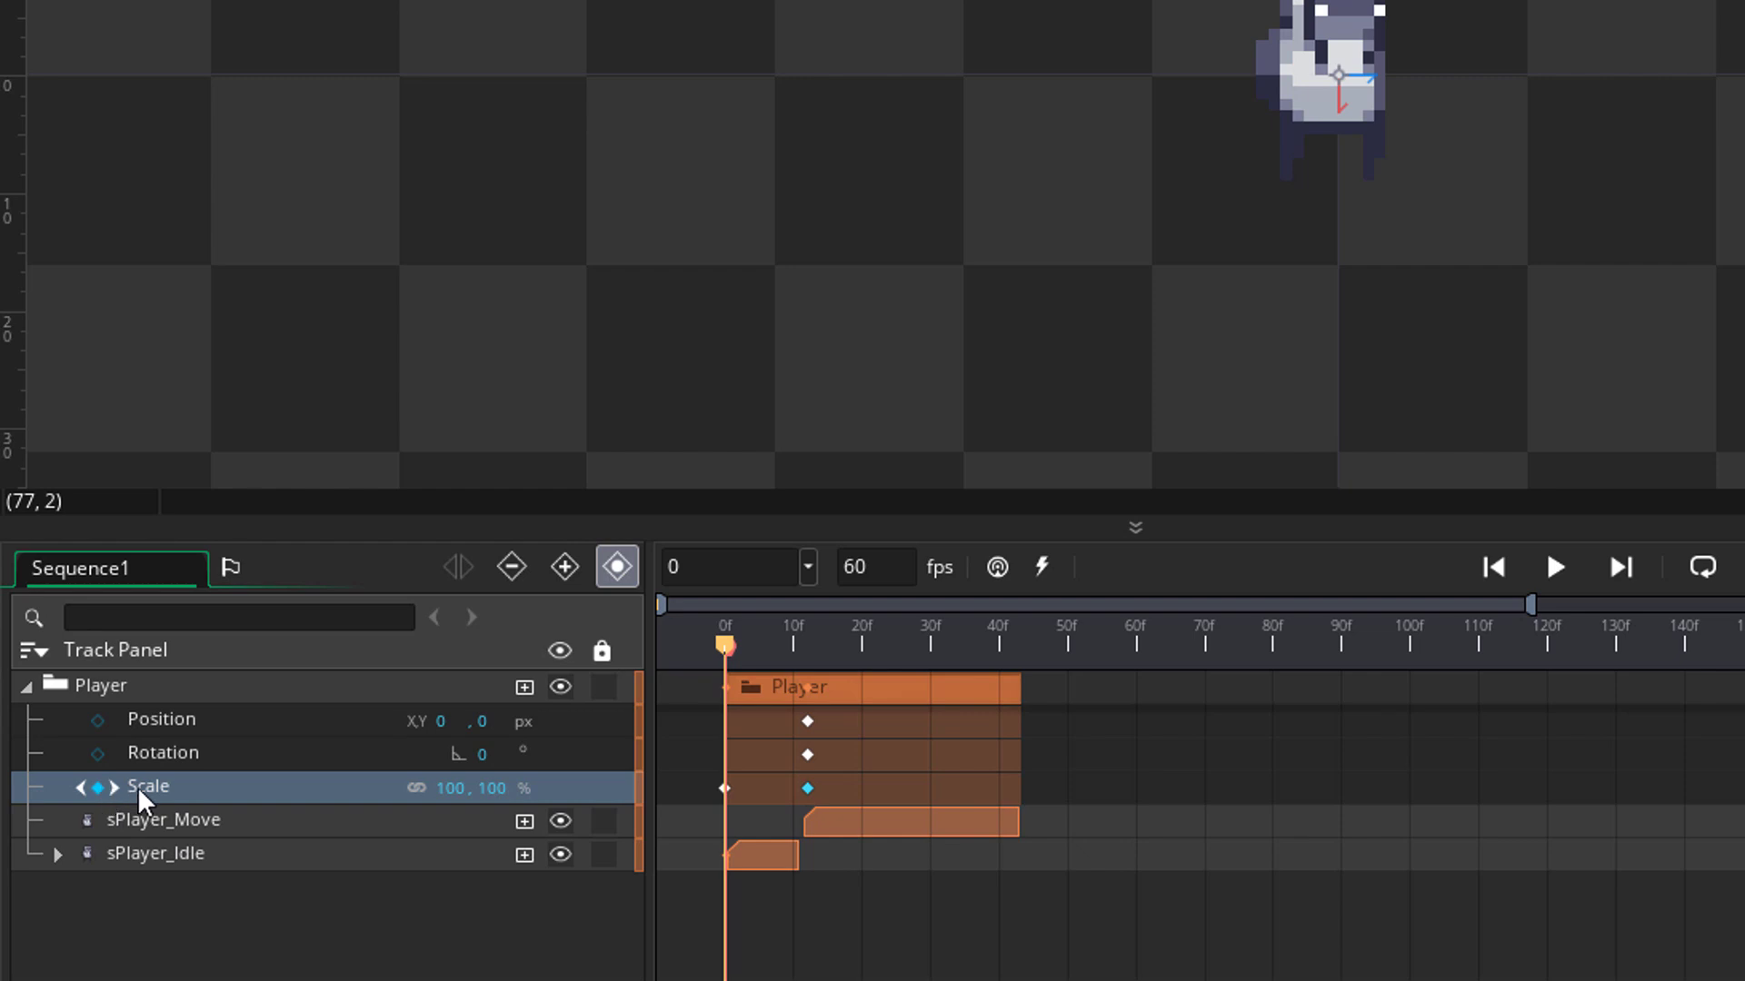
- Set the Player group's X scale to -100 at frame 12 and scrub back to the start to check the flip
{"action": "left_click", "coordinate": [808, 651]}
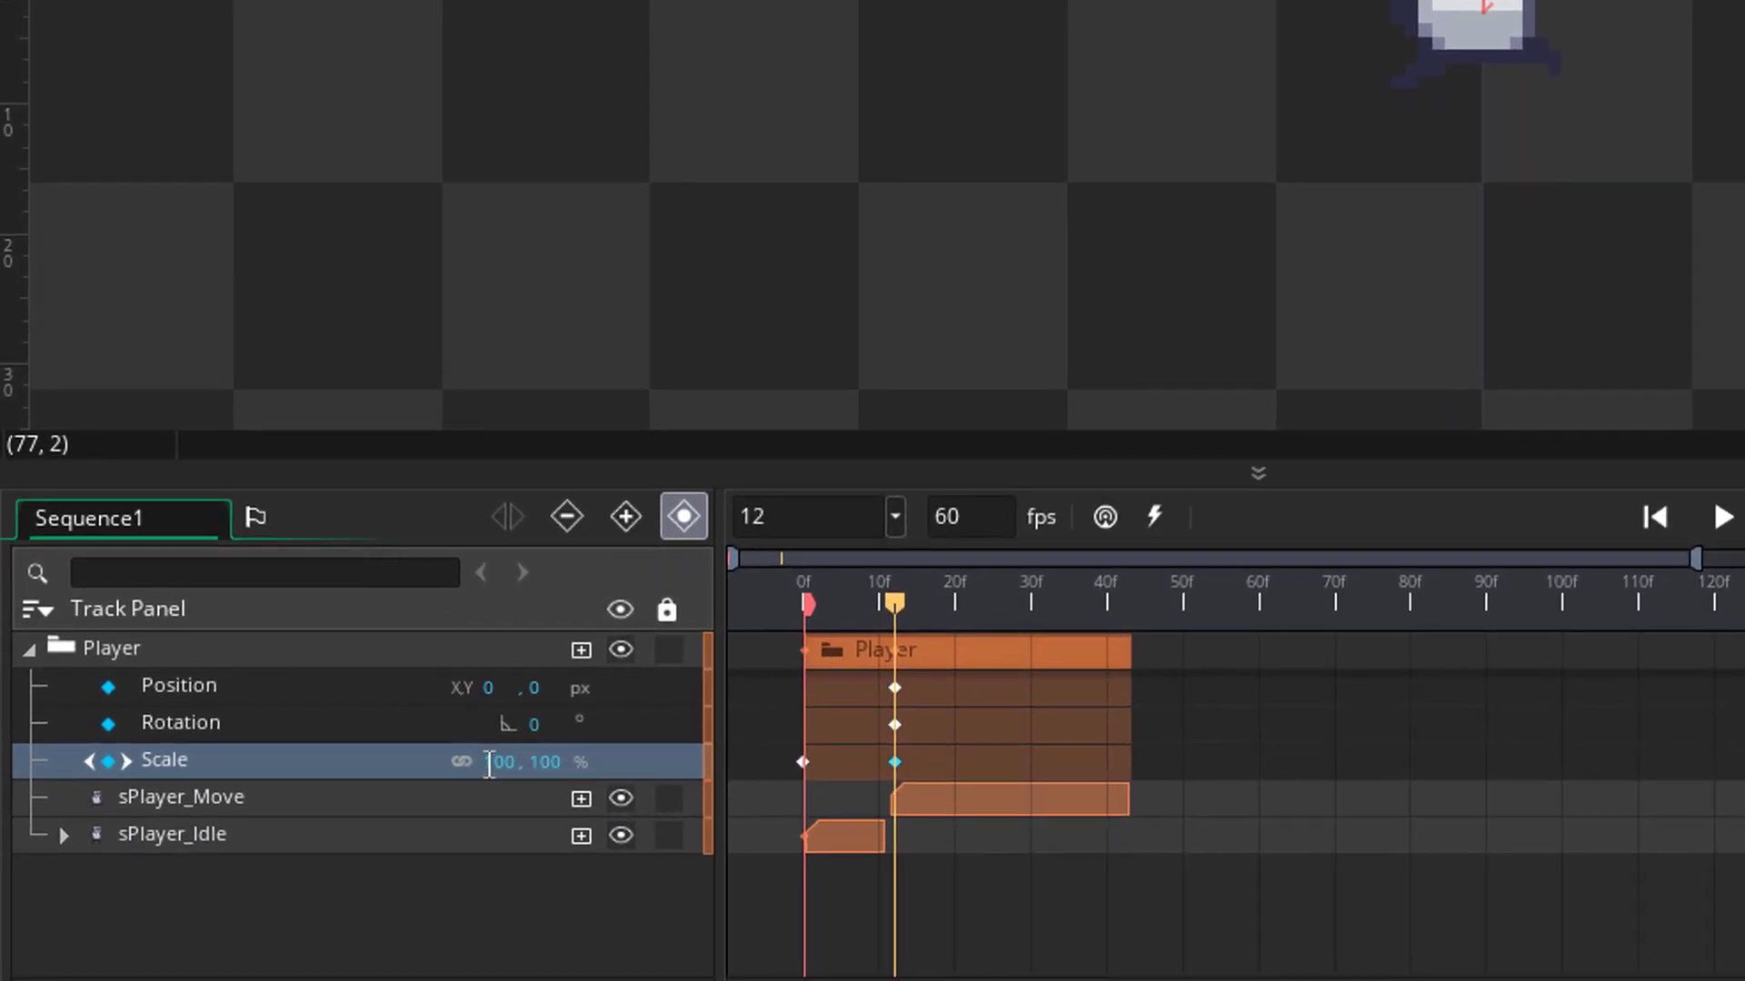
{"action": "key", "text": "ctrl+z"}
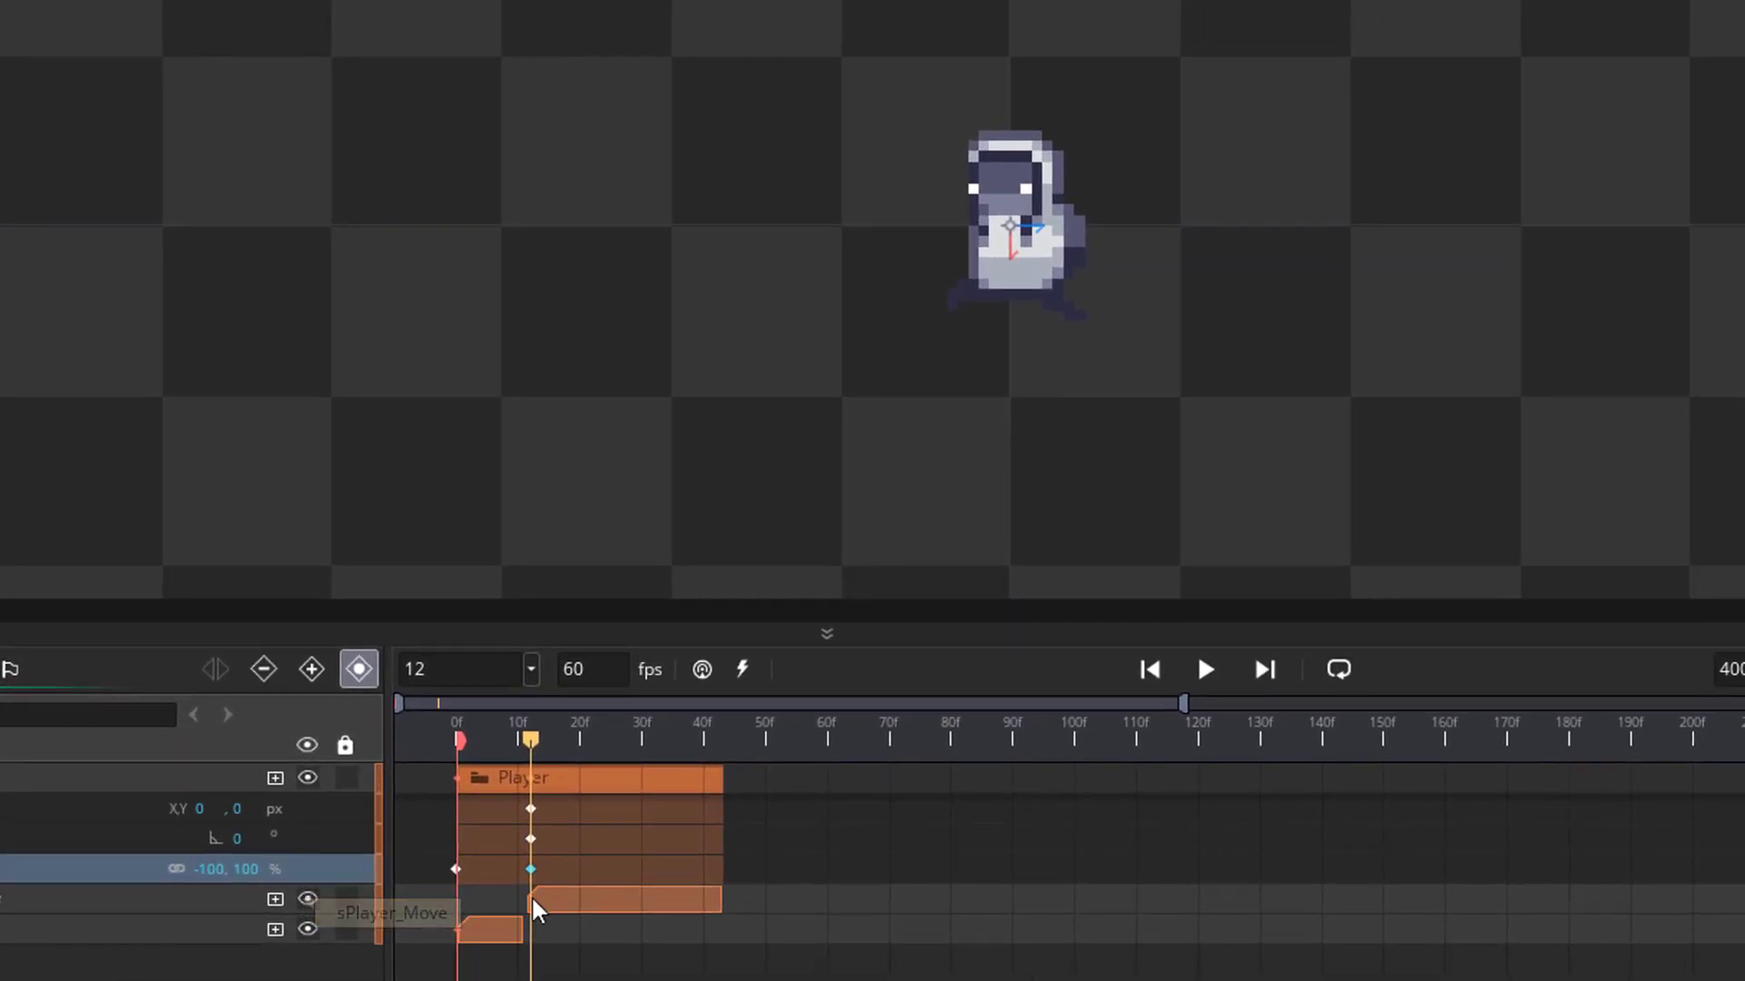
{"action": "left_click_drag", "start_coordinate": [530, 741], "coordinate": [453, 774]}
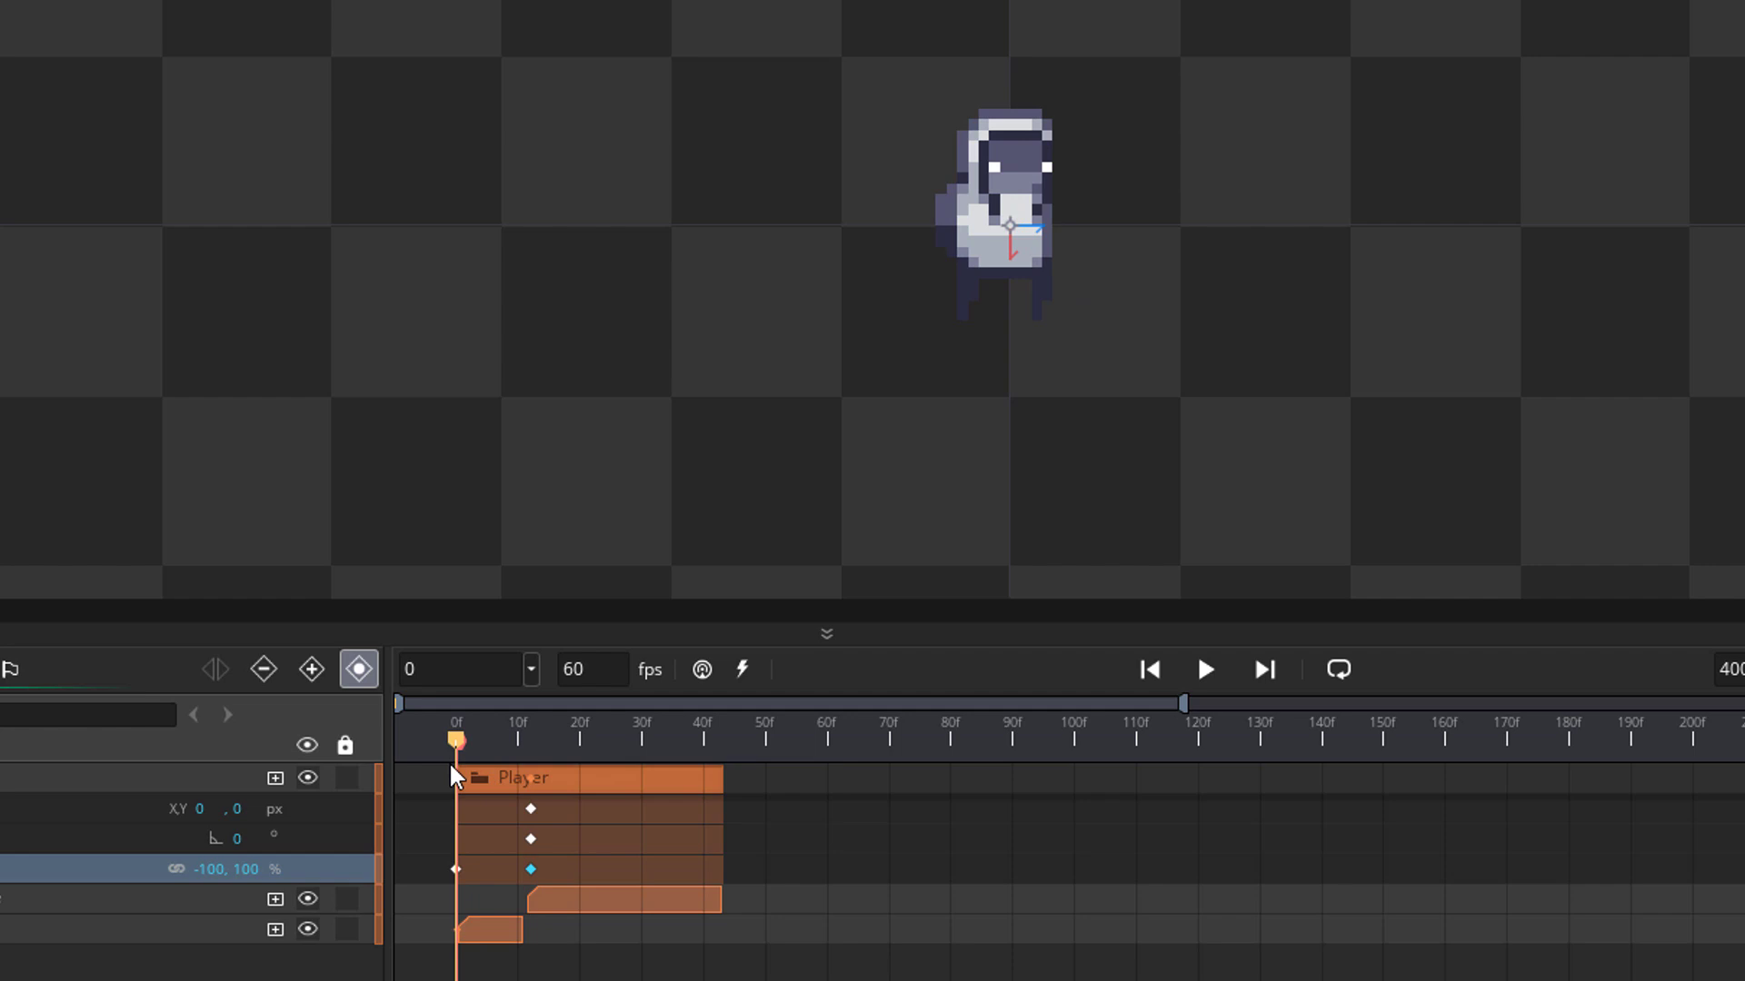
- Stretch the scale key at frame 0 up to the key at frame 12 and scrub through the result
{"action": "left_click", "coordinate": [456, 869]}
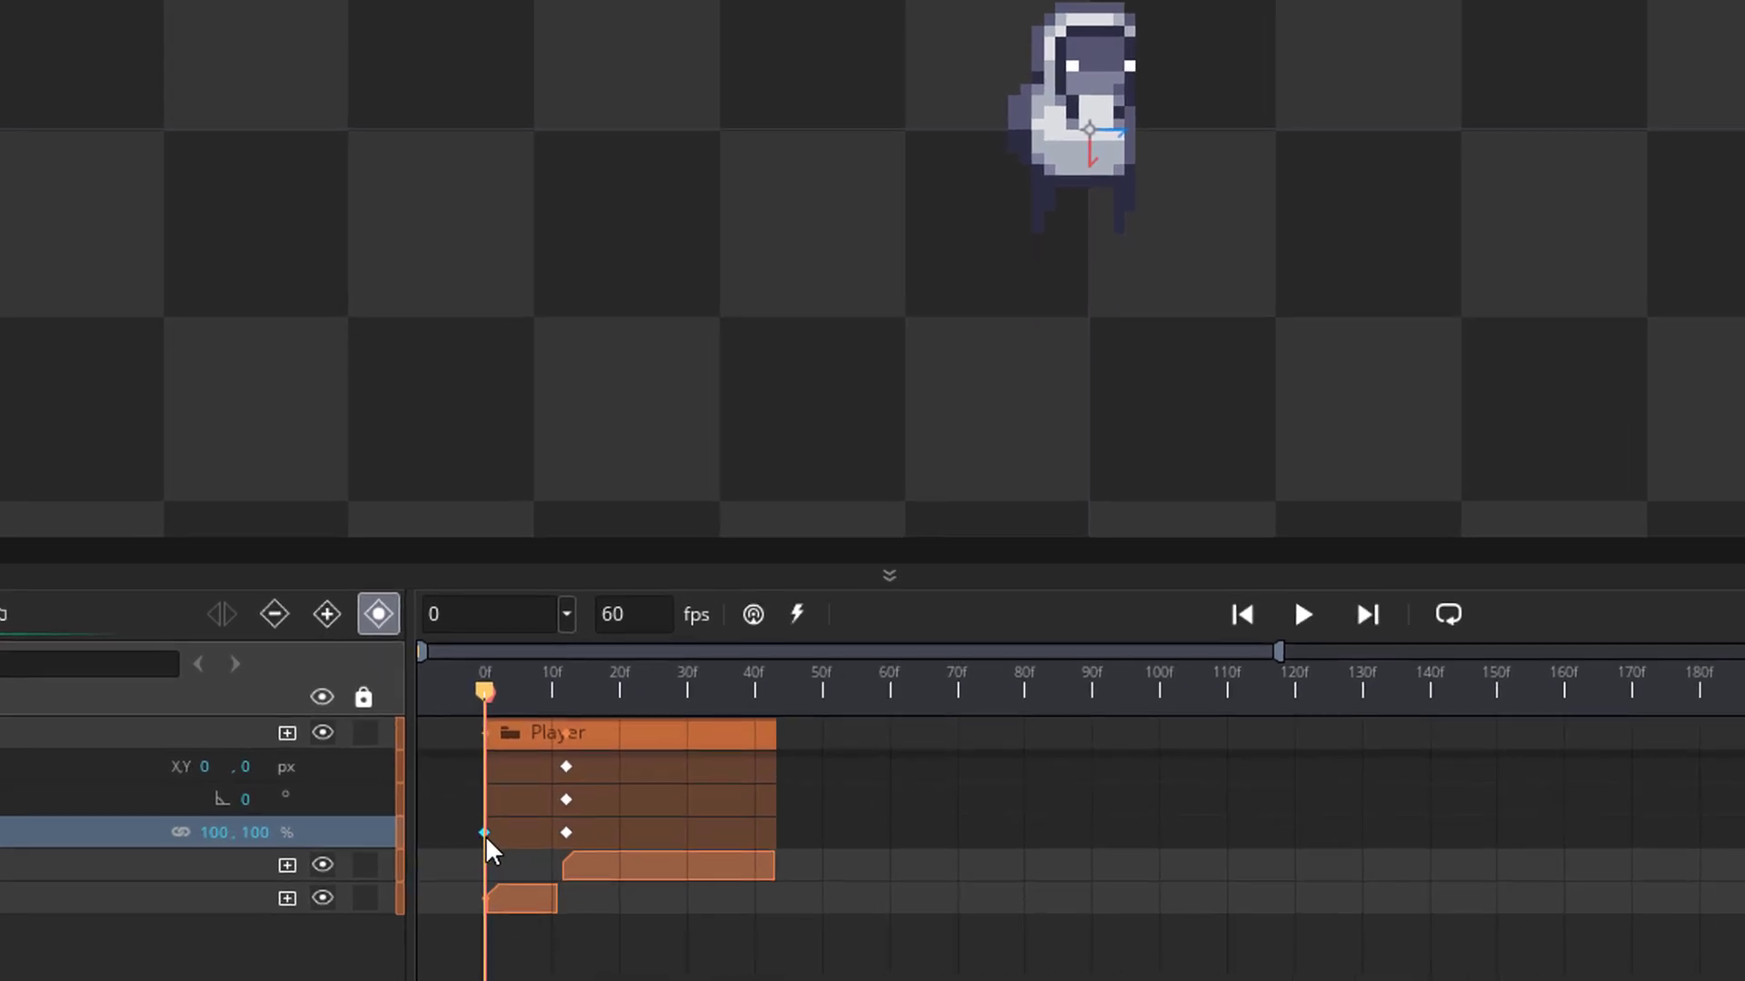
{"action": "right_click", "coordinate": [485, 834]}
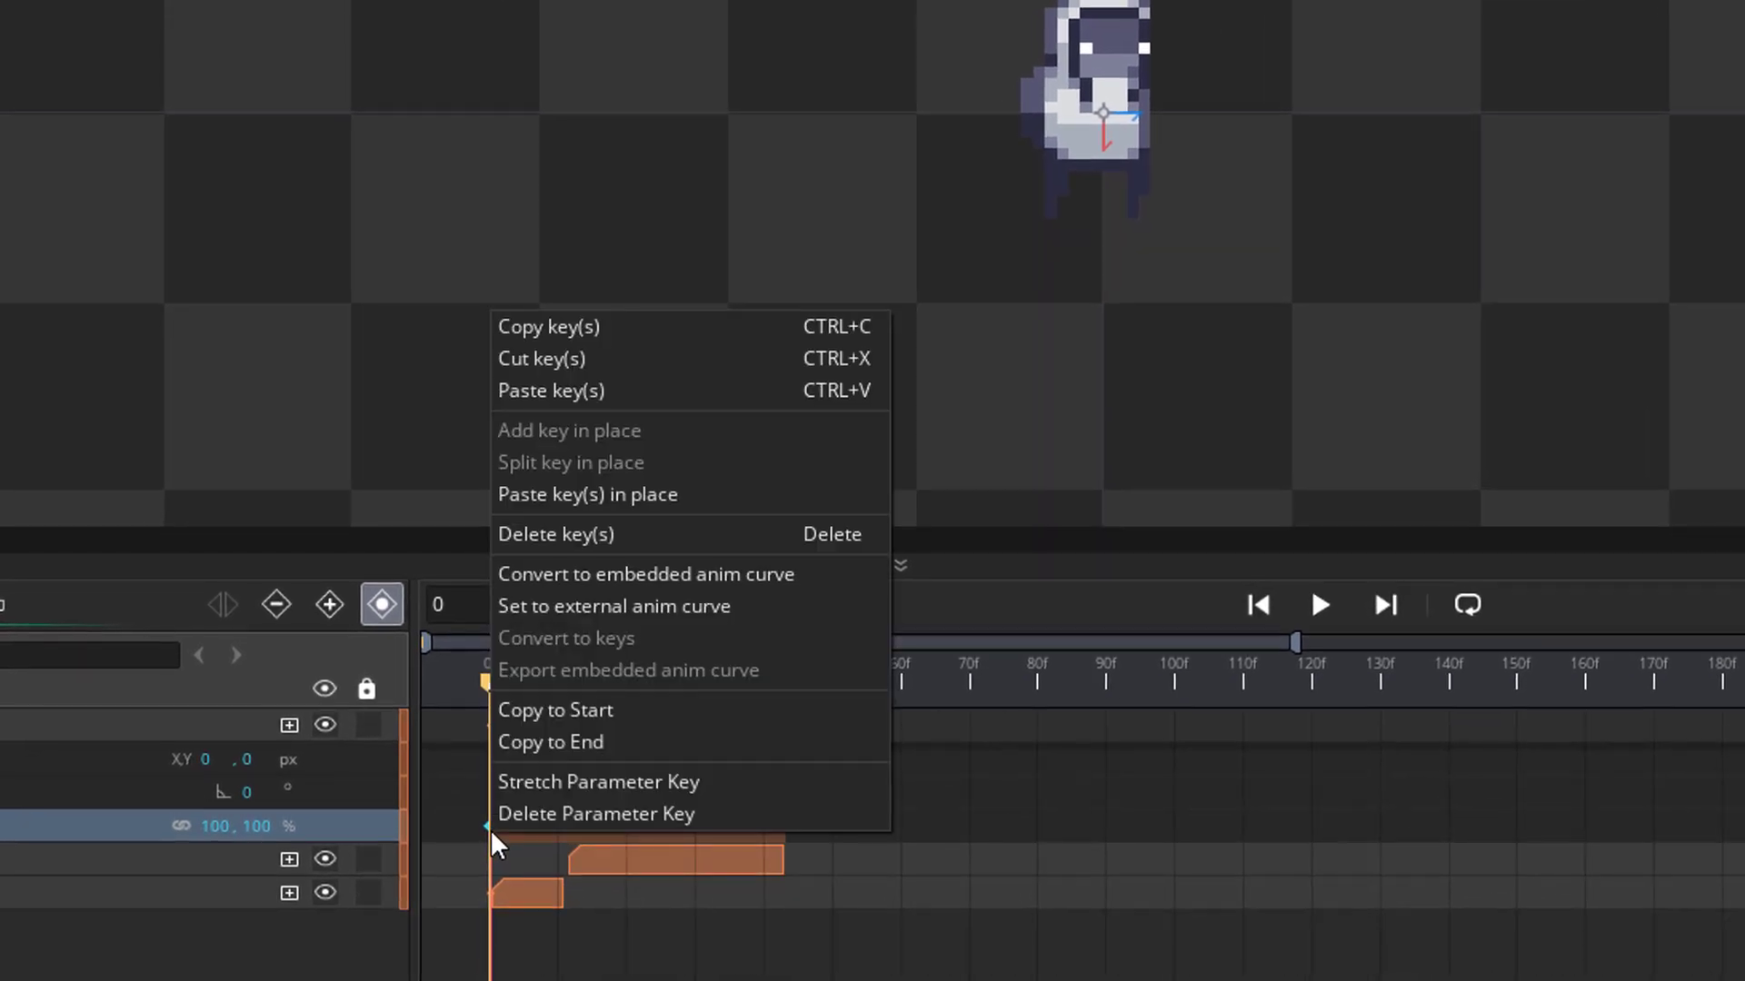
{"action": "left_click", "coordinate": [542, 783]}
{"action": "left_click_drag", "start_coordinate": [488, 691], "coordinate": [674, 683]}
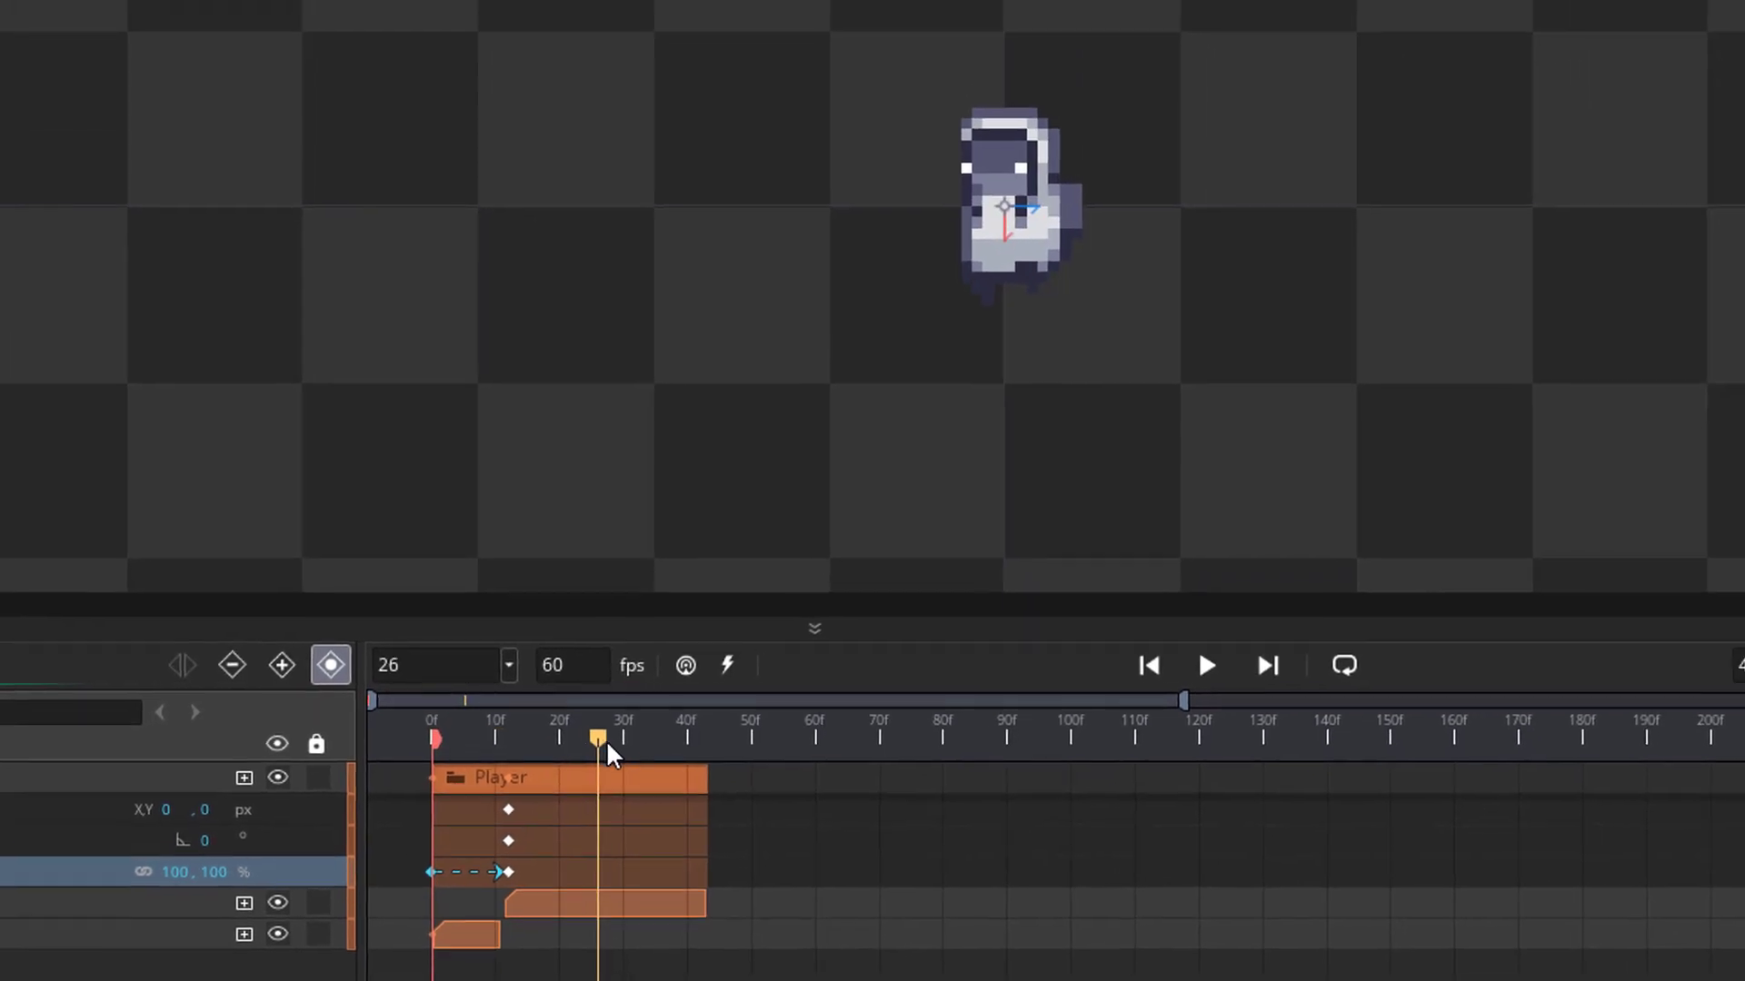
{"action": "left_click_drag", "start_coordinate": [607, 739], "coordinate": [551, 787]}
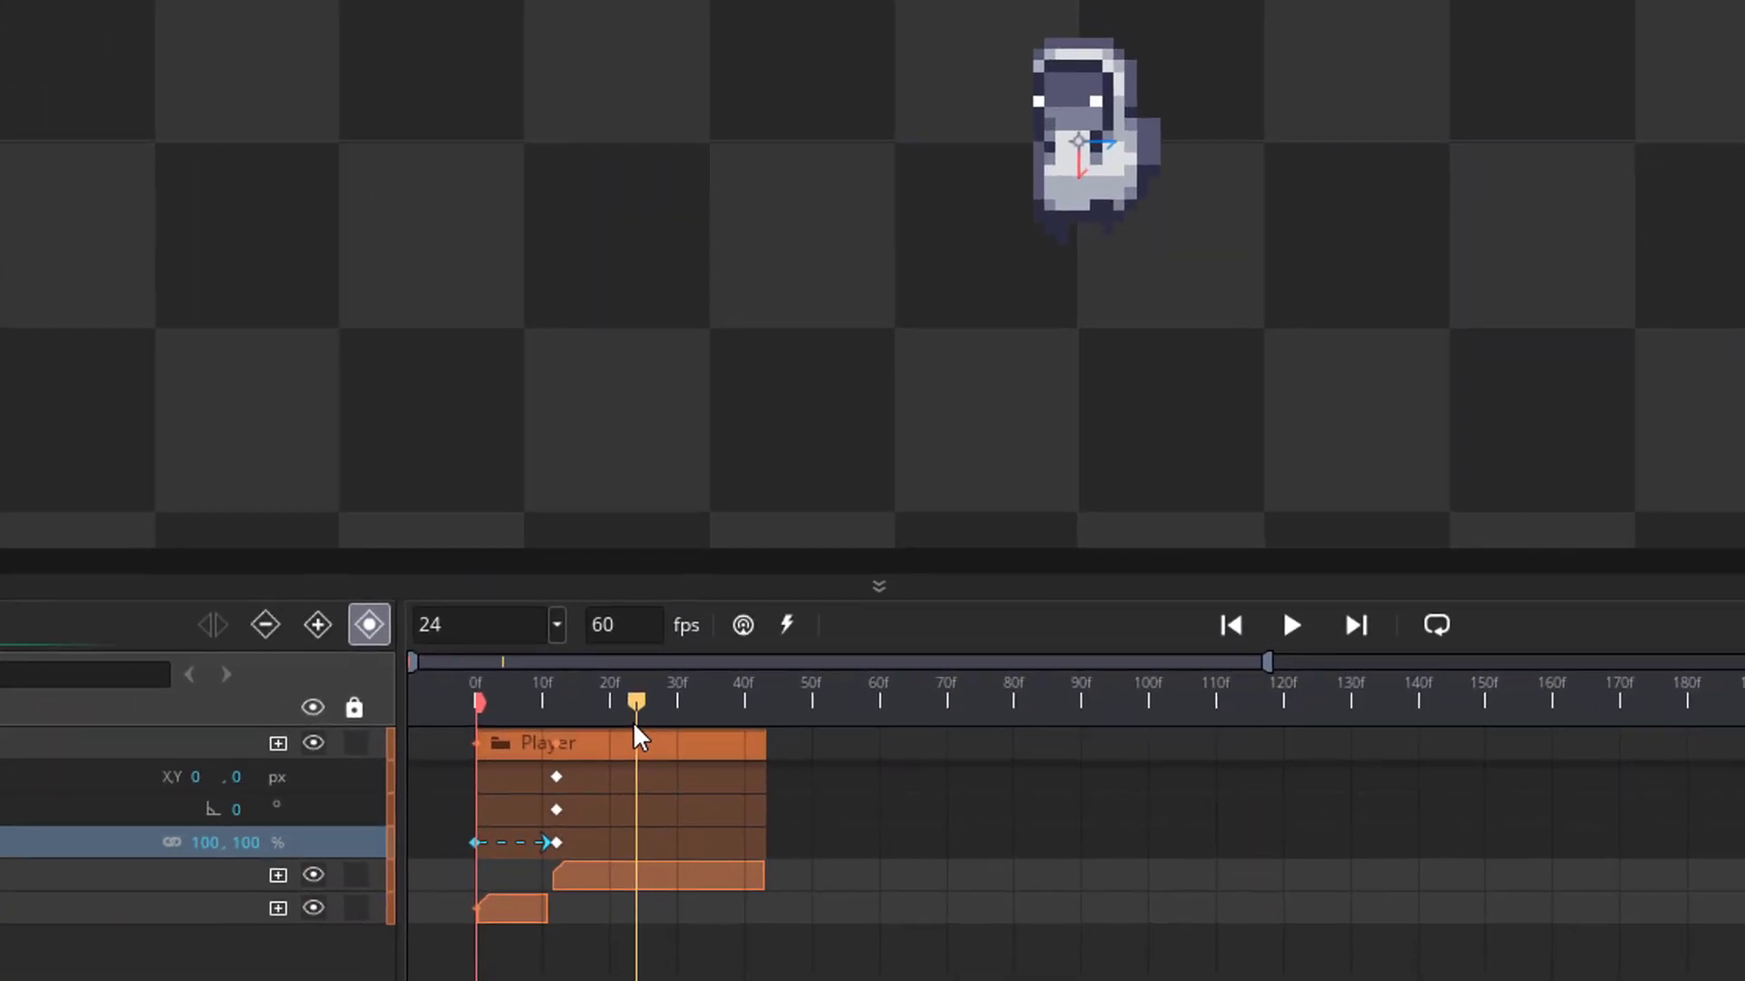
- Extend the sPlayer_Move clip to about frame 216 and key the Player group's position at frame 43 with X about -26
{"action": "left_click_drag", "start_coordinate": [731, 854], "coordinate": [1670, 817]}
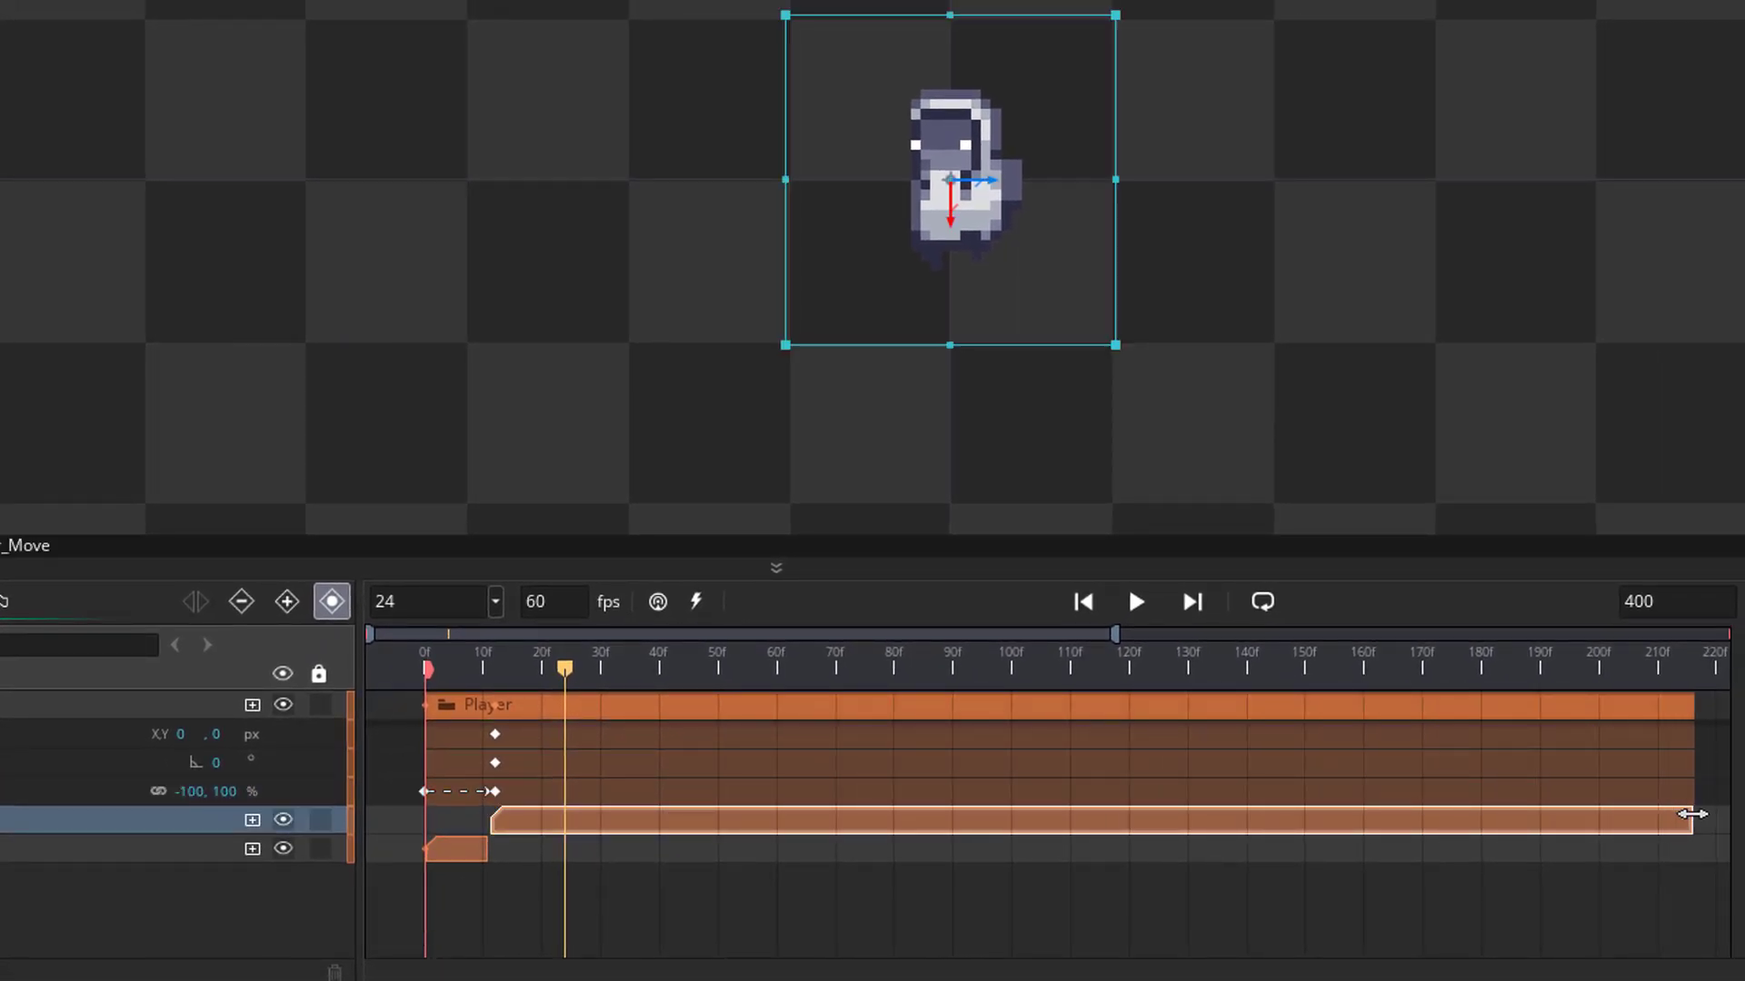
{"action": "left_click_drag", "start_coordinate": [595, 672], "coordinate": [677, 675]}
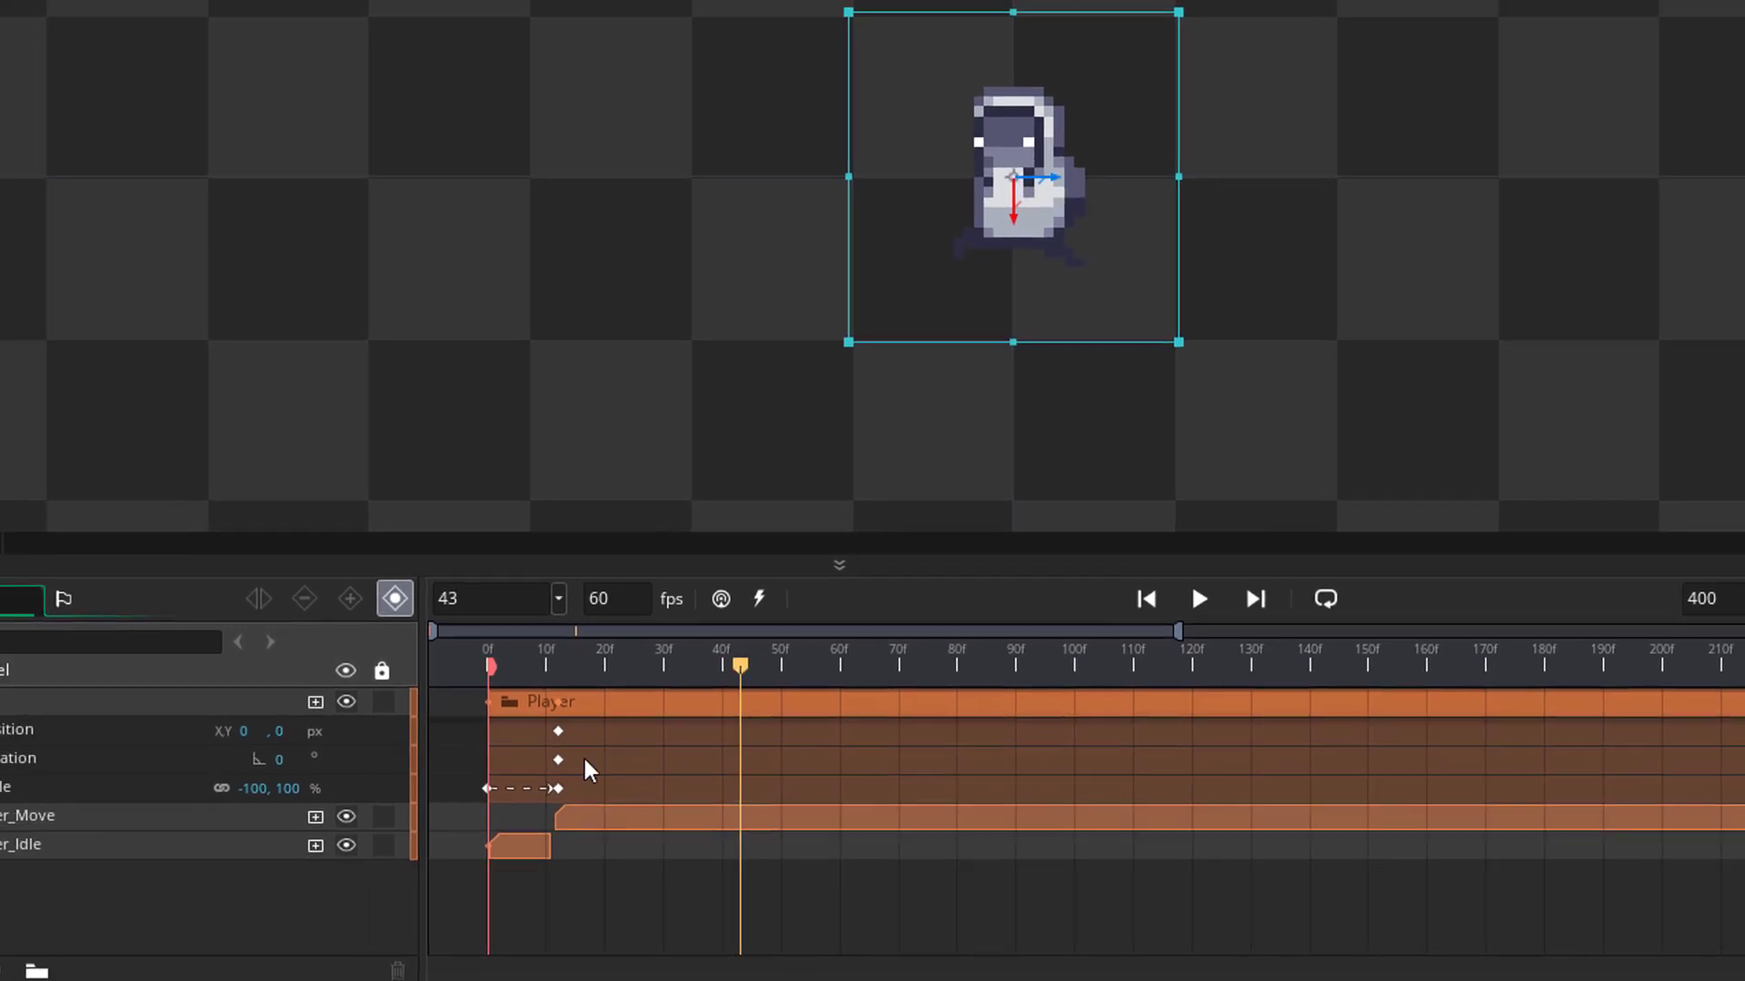
{"action": "left_click", "coordinate": [17, 729]}
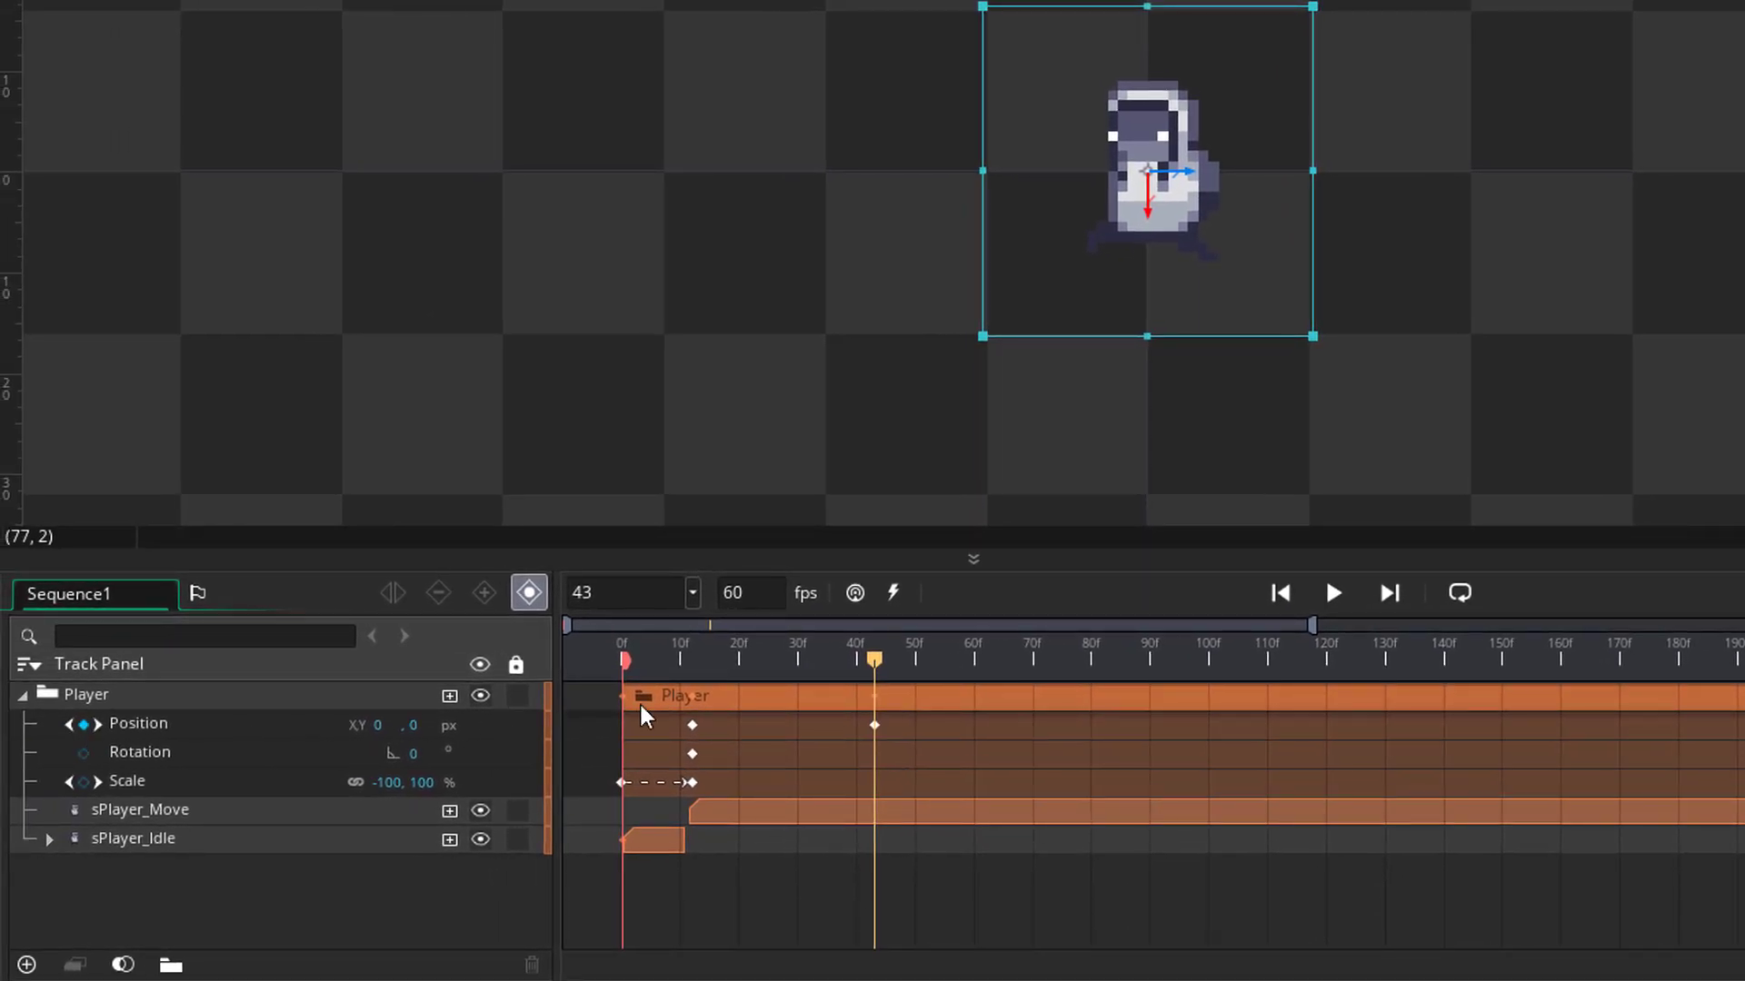
{"action": "left_click", "coordinate": [397, 705]}
{"action": "left_click_drag", "start_coordinate": [1133, 273], "coordinate": [876, 339]}
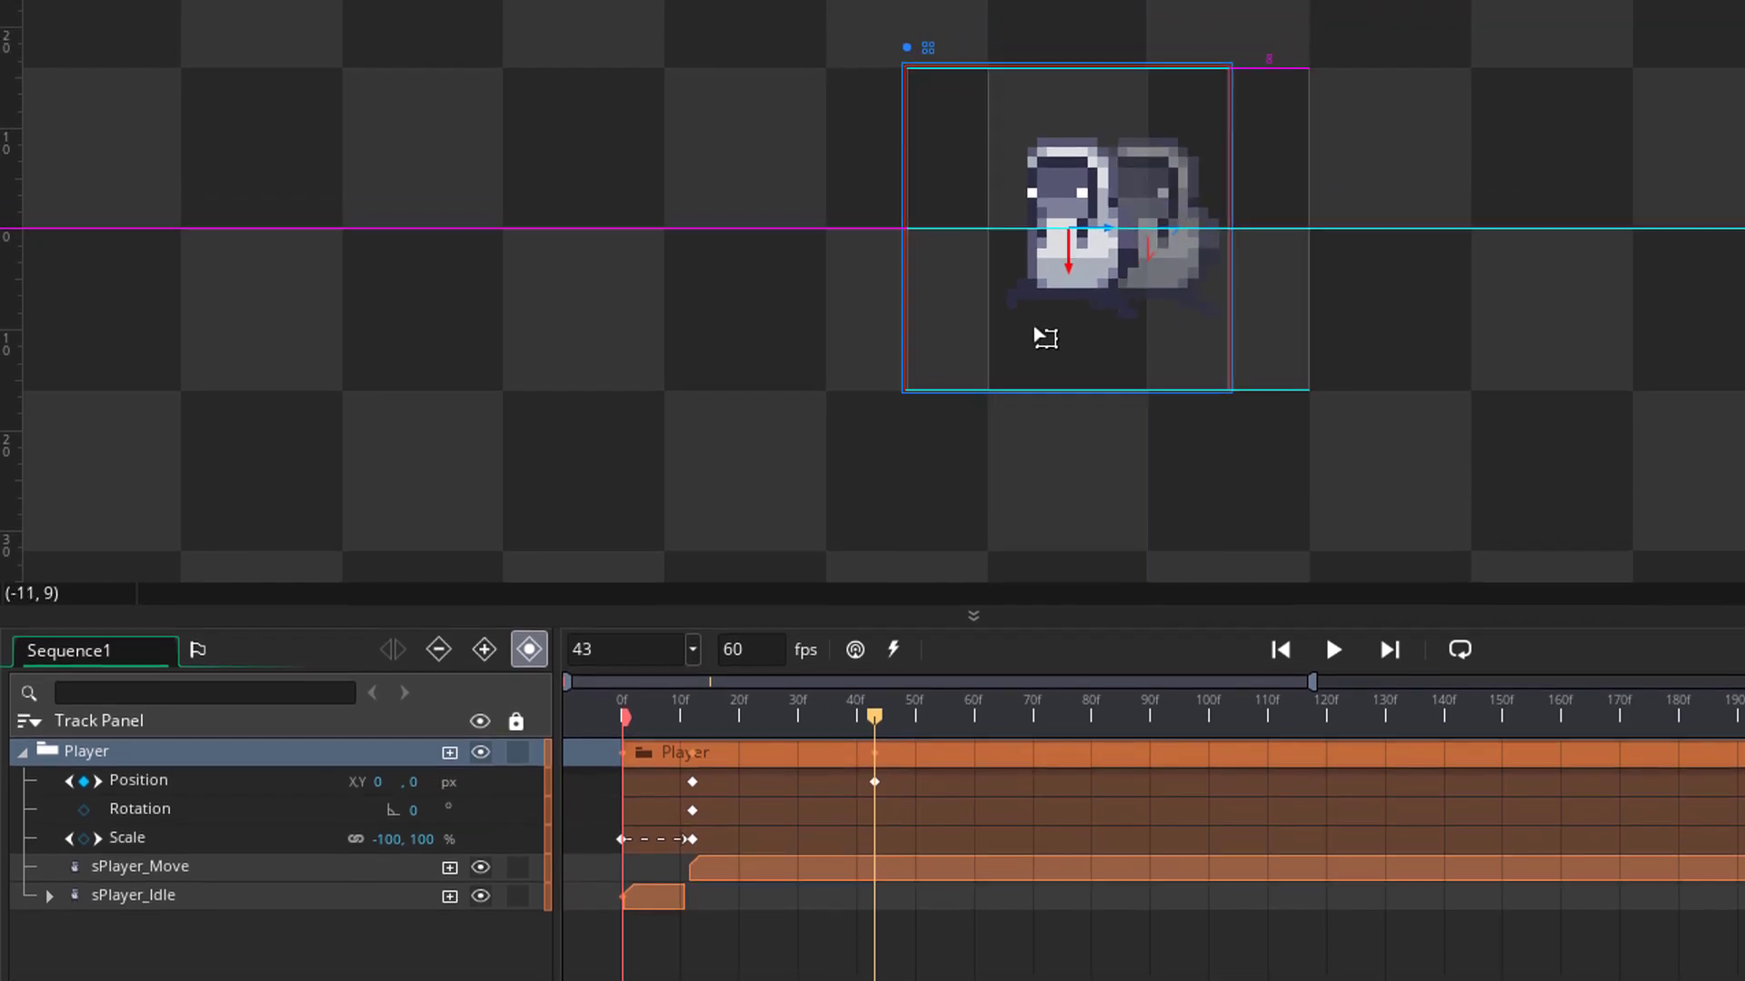
- Scrub and play the sequence from frame 0 to preview the Player group's walk
{"action": "left_click", "coordinate": [863, 723]}
{"action": "left_click_drag", "start_coordinate": [863, 740], "coordinate": [622, 740]}
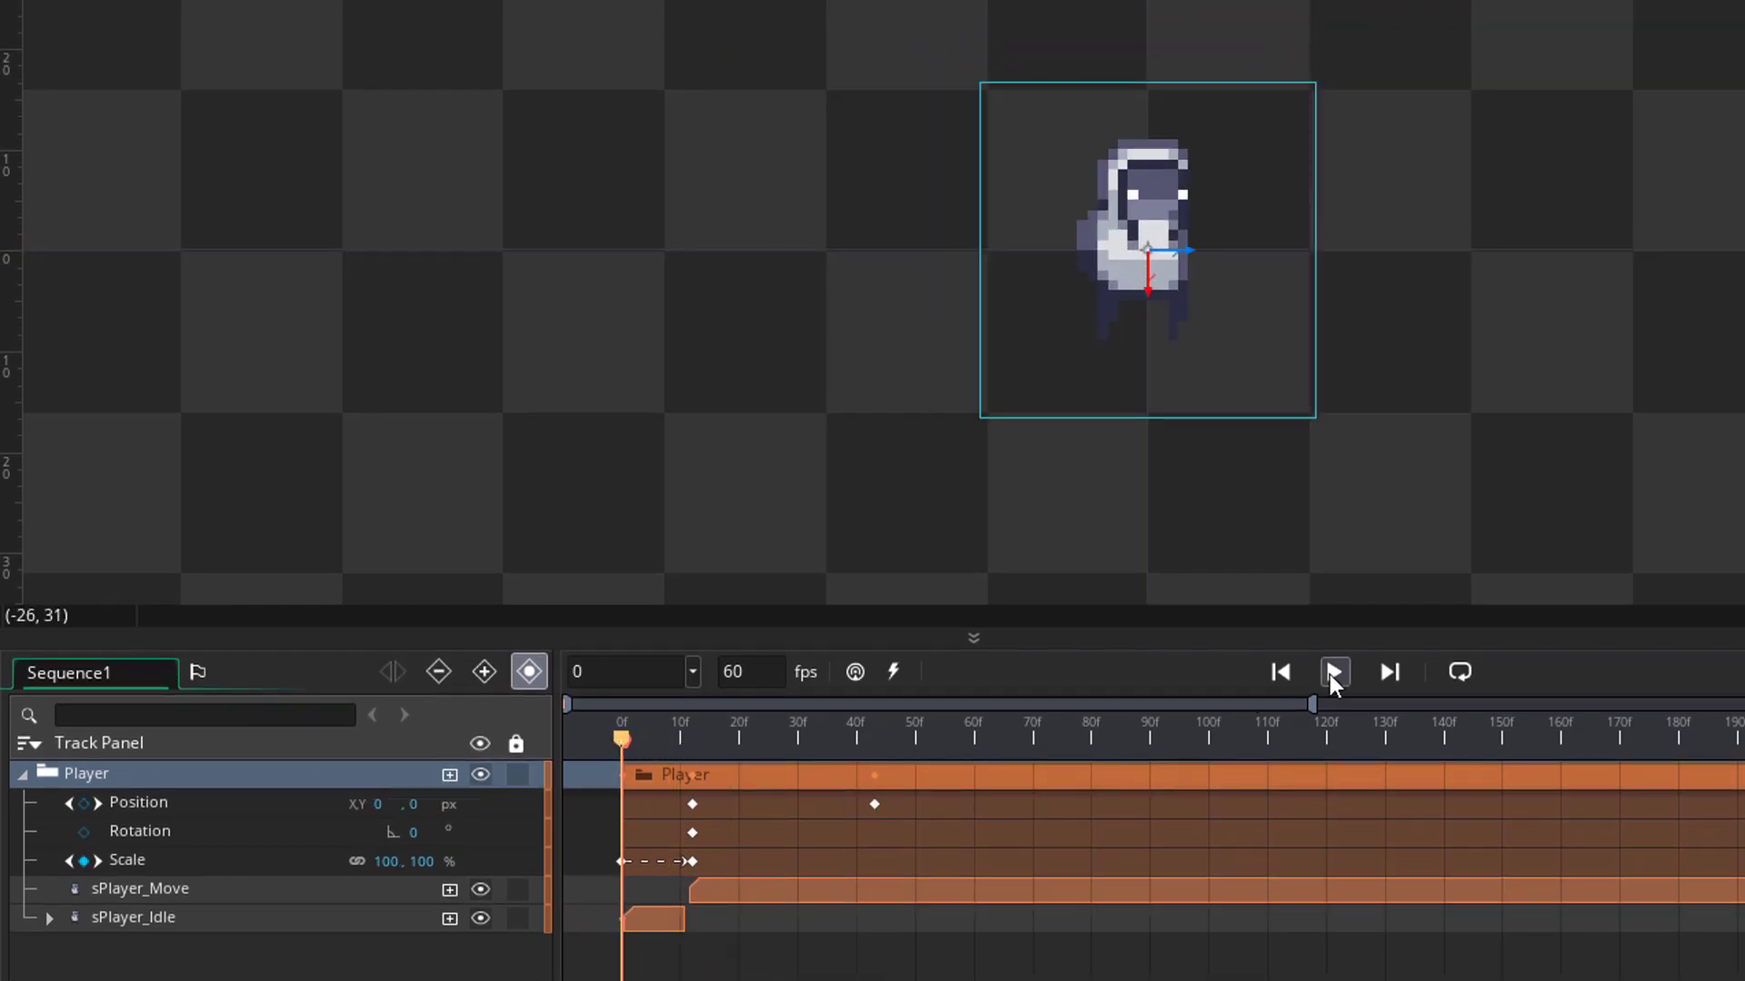
{"action": "left_click", "coordinate": [1332, 673]}
{"action": "left_click", "coordinate": [1332, 674]}
{"action": "left_click", "coordinate": [874, 740]}
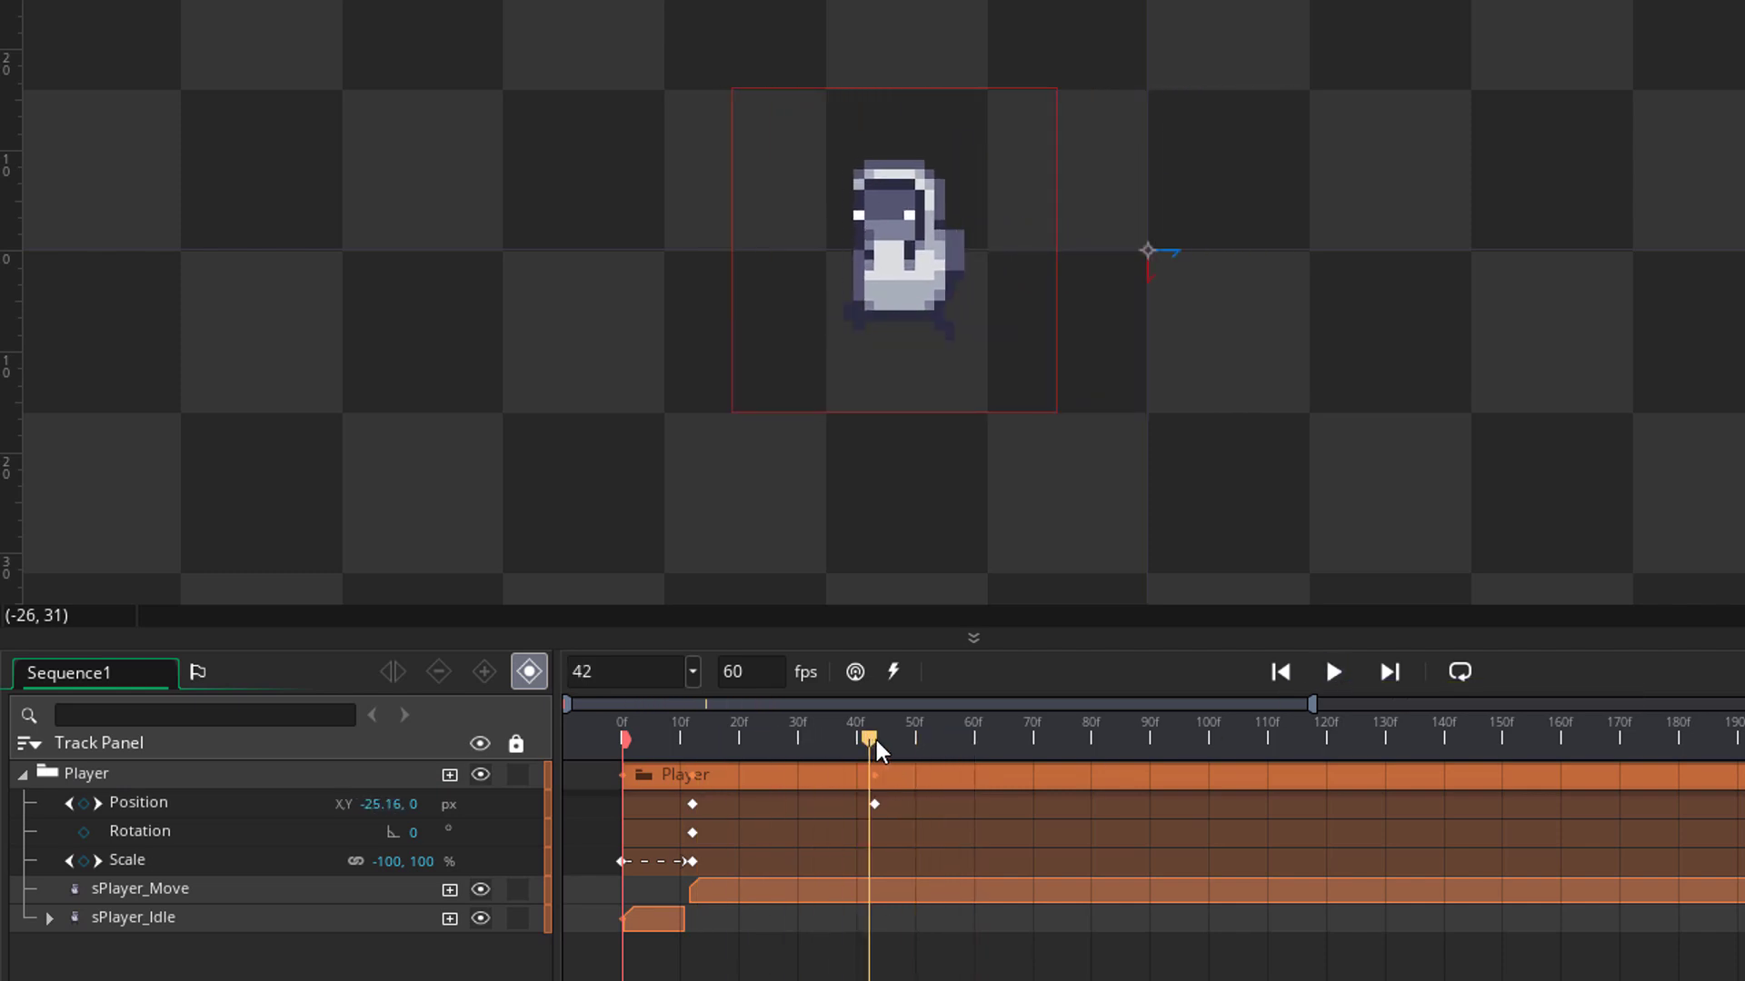
- Move the Player group's last position key to frame 61, set its X position to about -33, and play the result
{"action": "left_click_drag", "start_coordinate": [873, 804], "coordinate": [961, 803]}
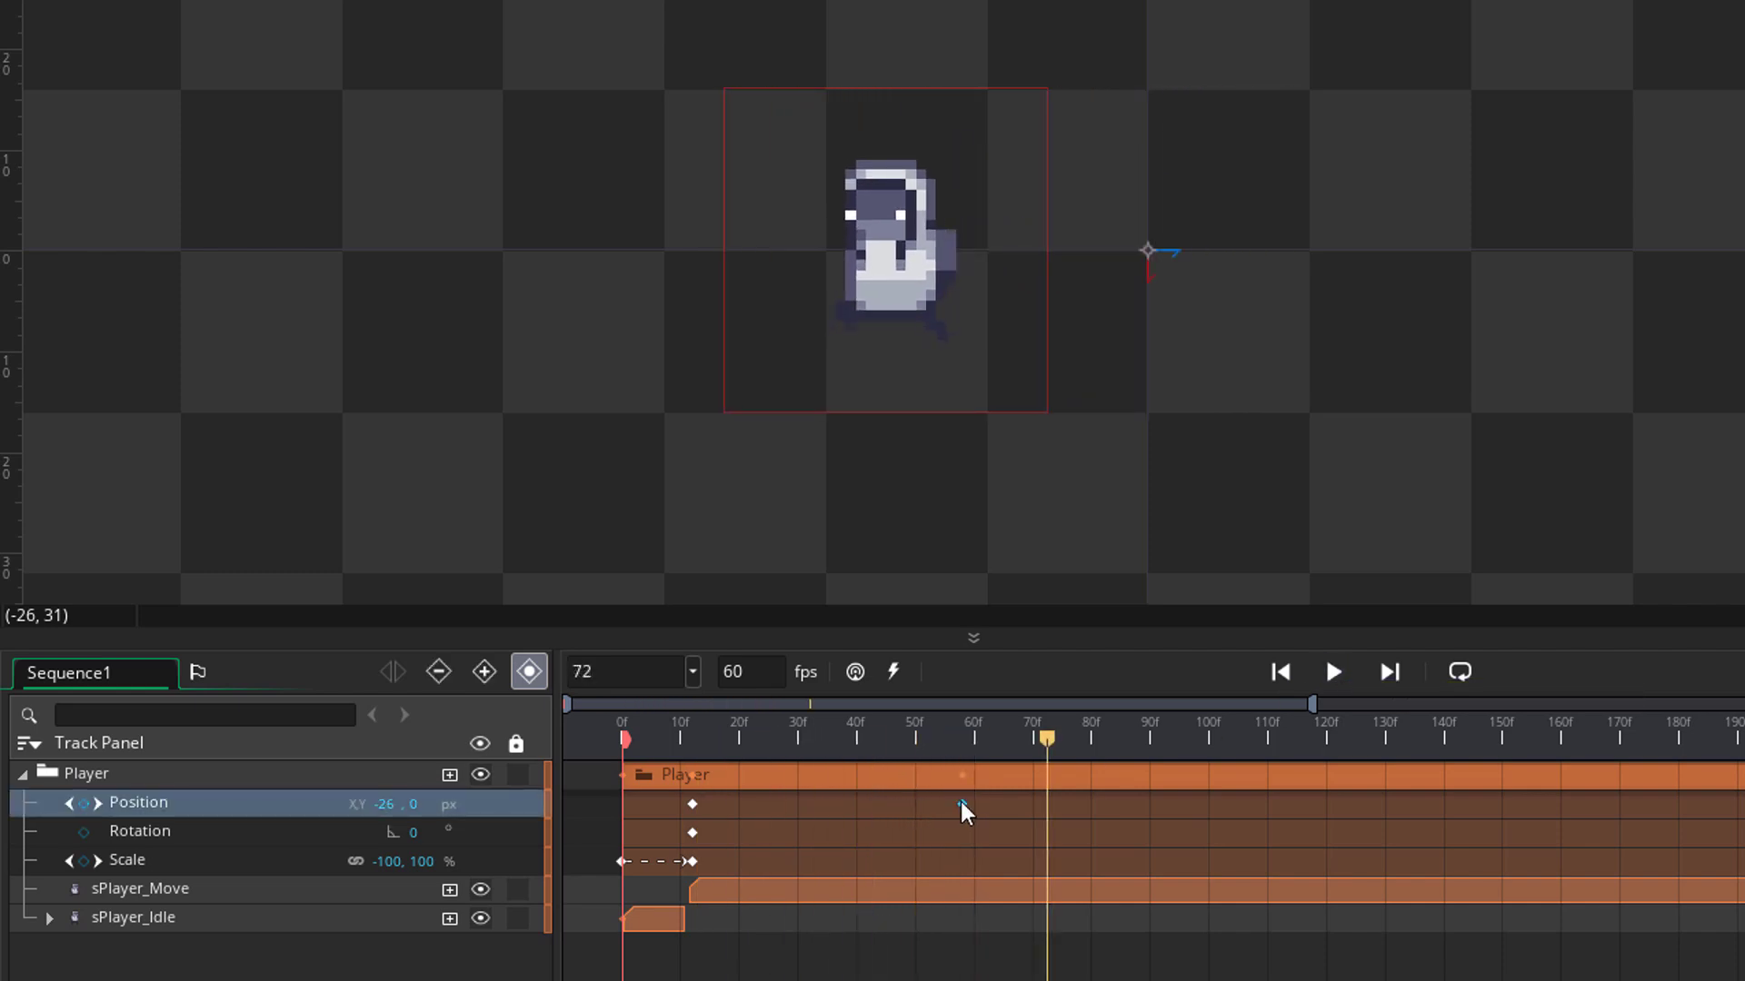
{"action": "left_click", "coordinate": [978, 747]}
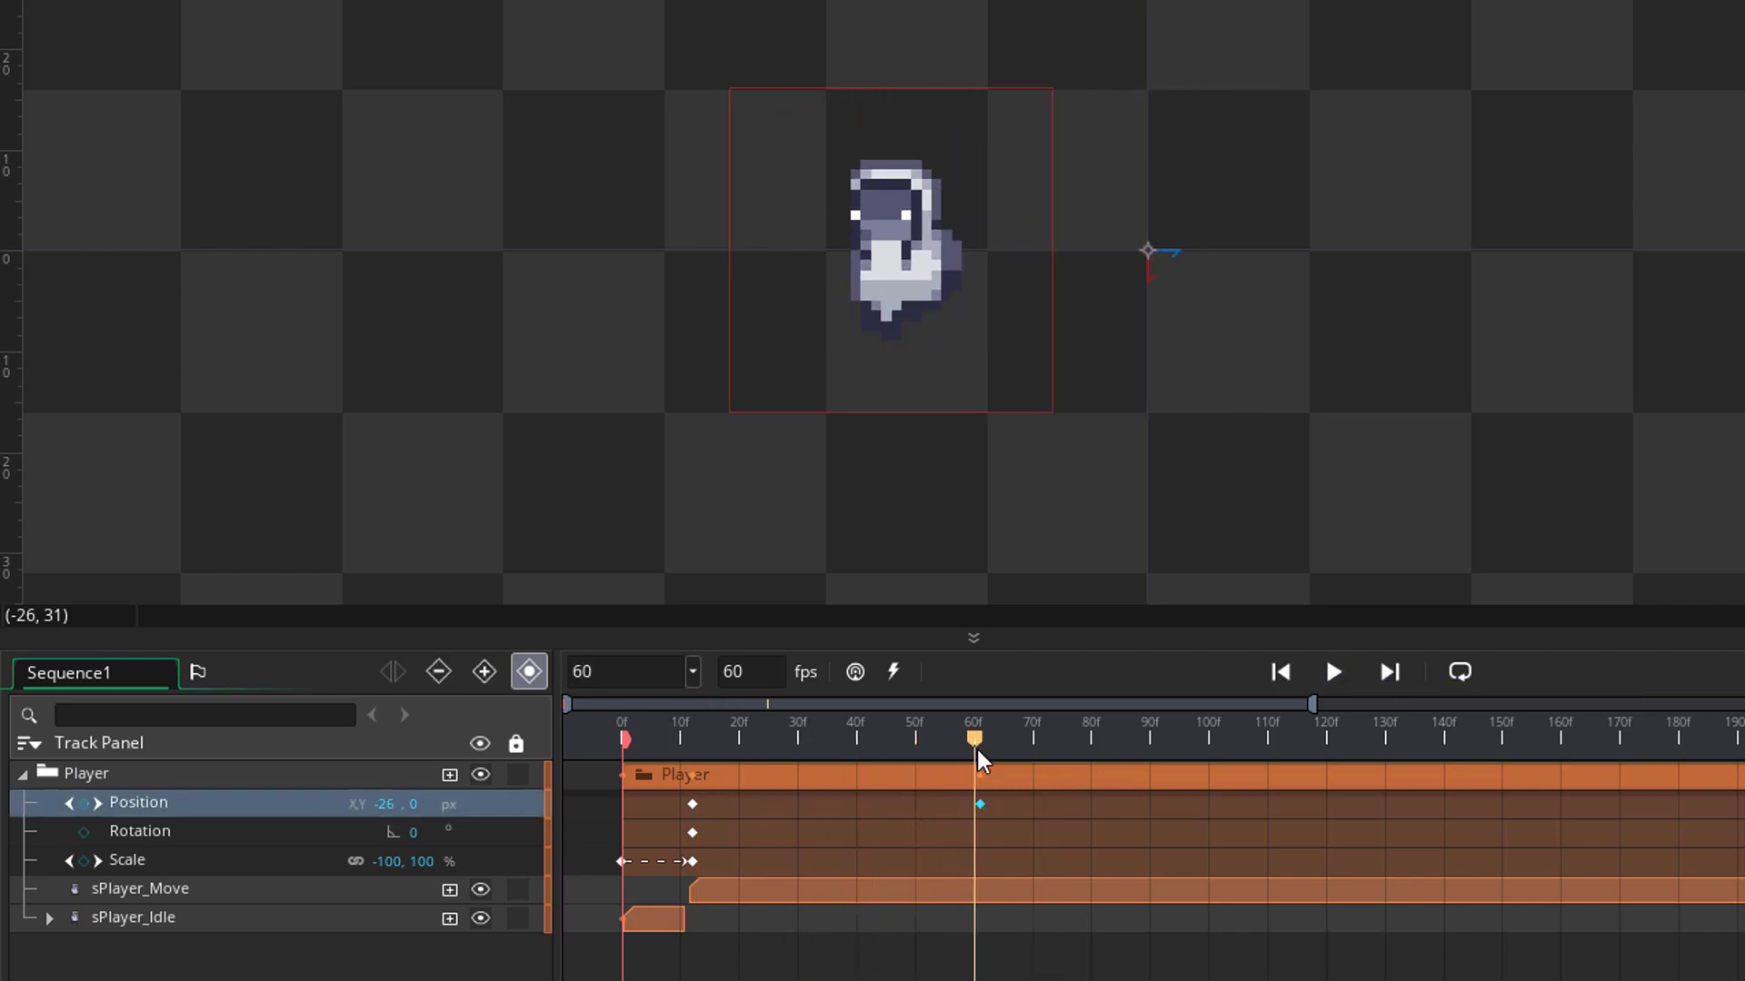
{"action": "left_click", "coordinate": [341, 773]}
{"action": "left_click_drag", "start_coordinate": [940, 338], "coordinate": [860, 339]}
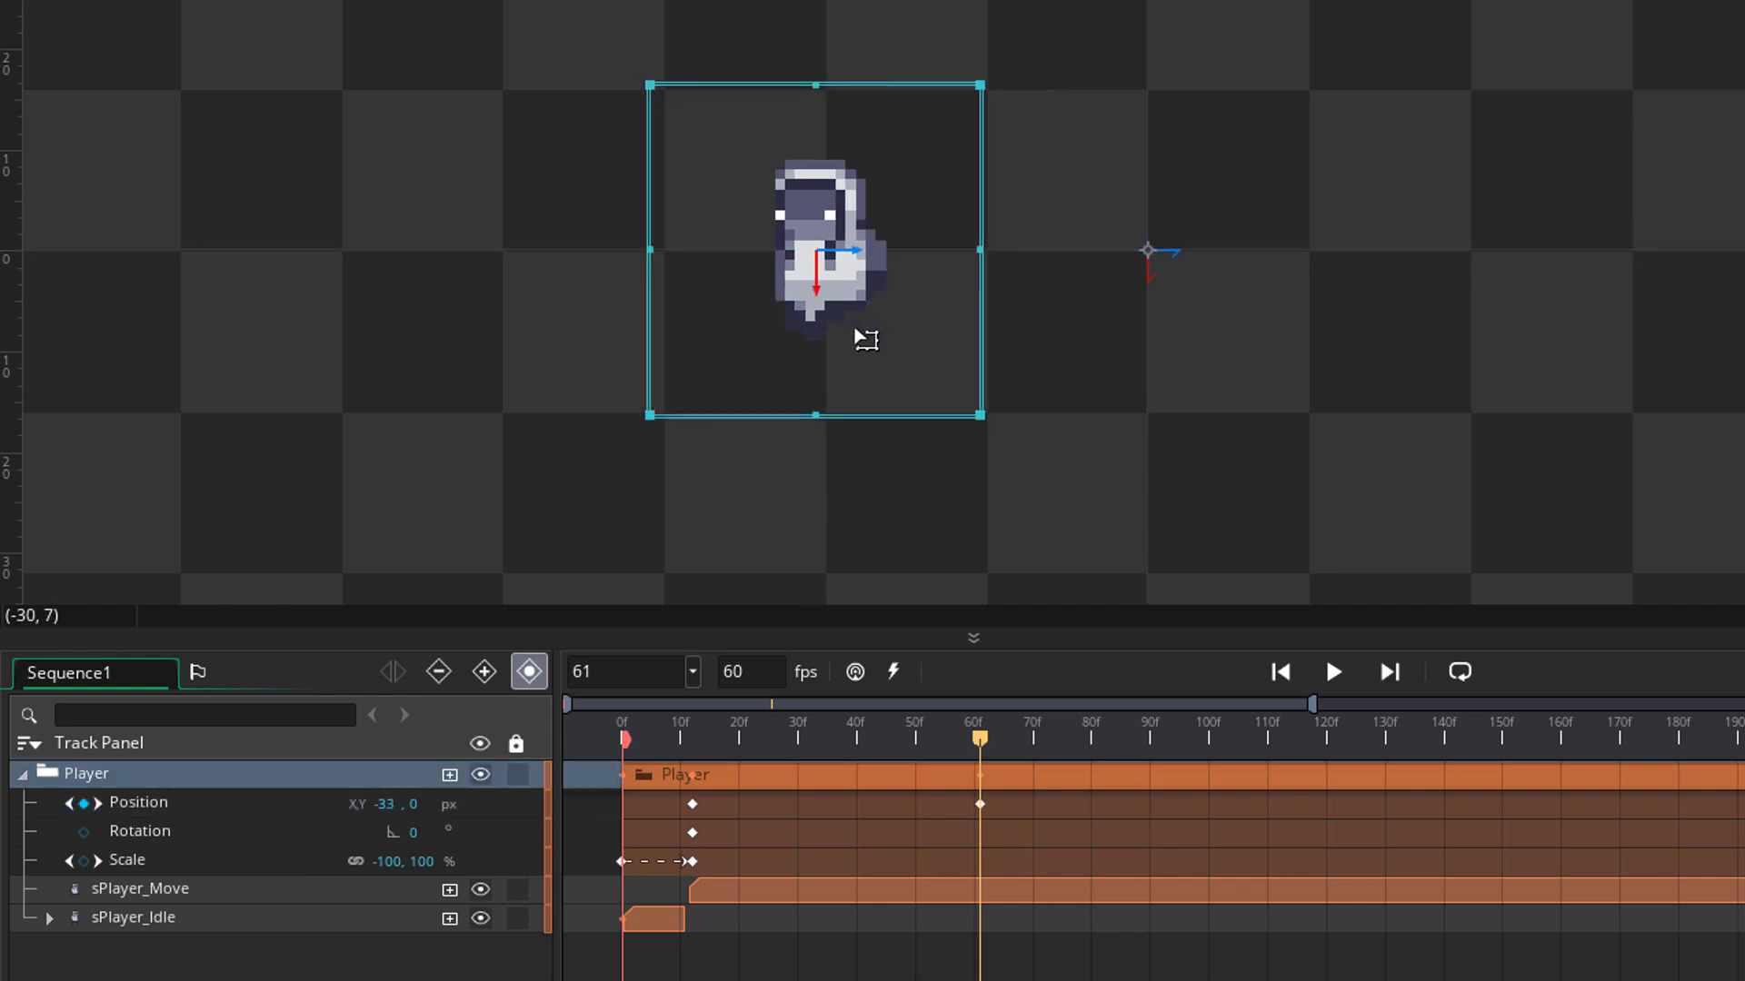
{"action": "scroll", "coordinate": [880, 342], "scroll_direction": "down", "scroll_amount": 2}
{"action": "left_click", "coordinate": [1334, 672]}
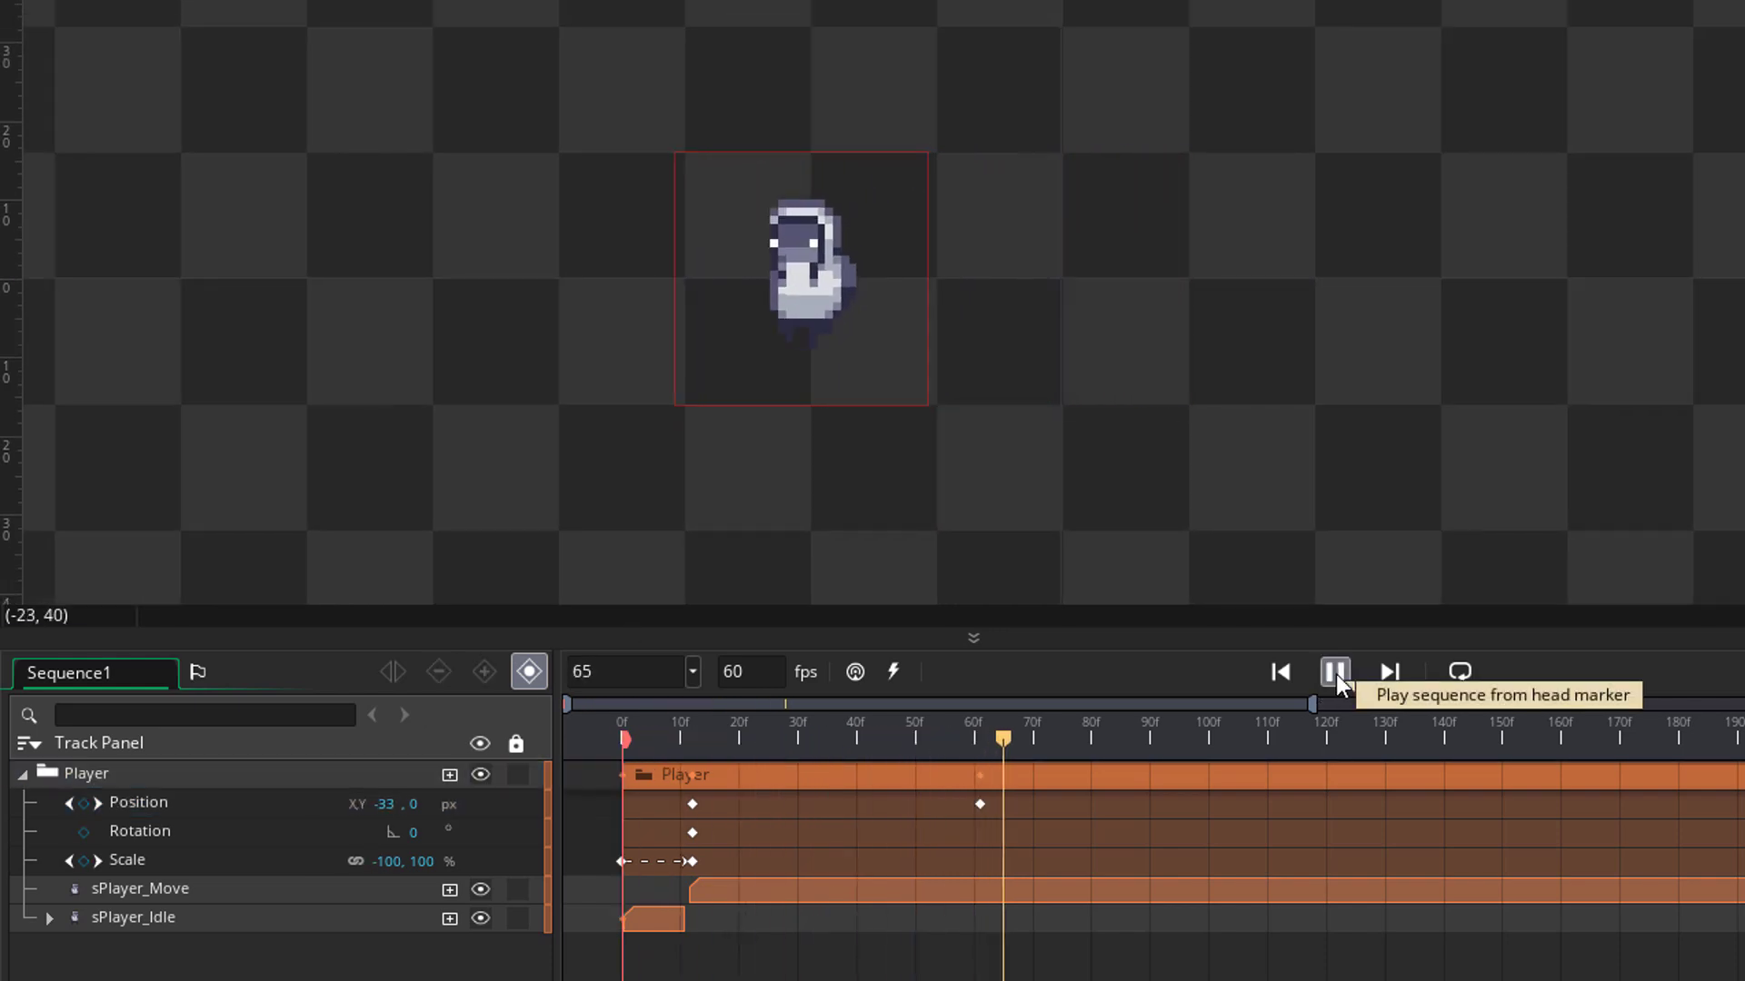
{"action": "left_click", "coordinate": [1335, 675]}
- Add a scale key to the Player group at frame 61 with an X scale of 100
{"action": "left_click_drag", "start_coordinate": [1055, 743], "coordinate": [980, 749]}
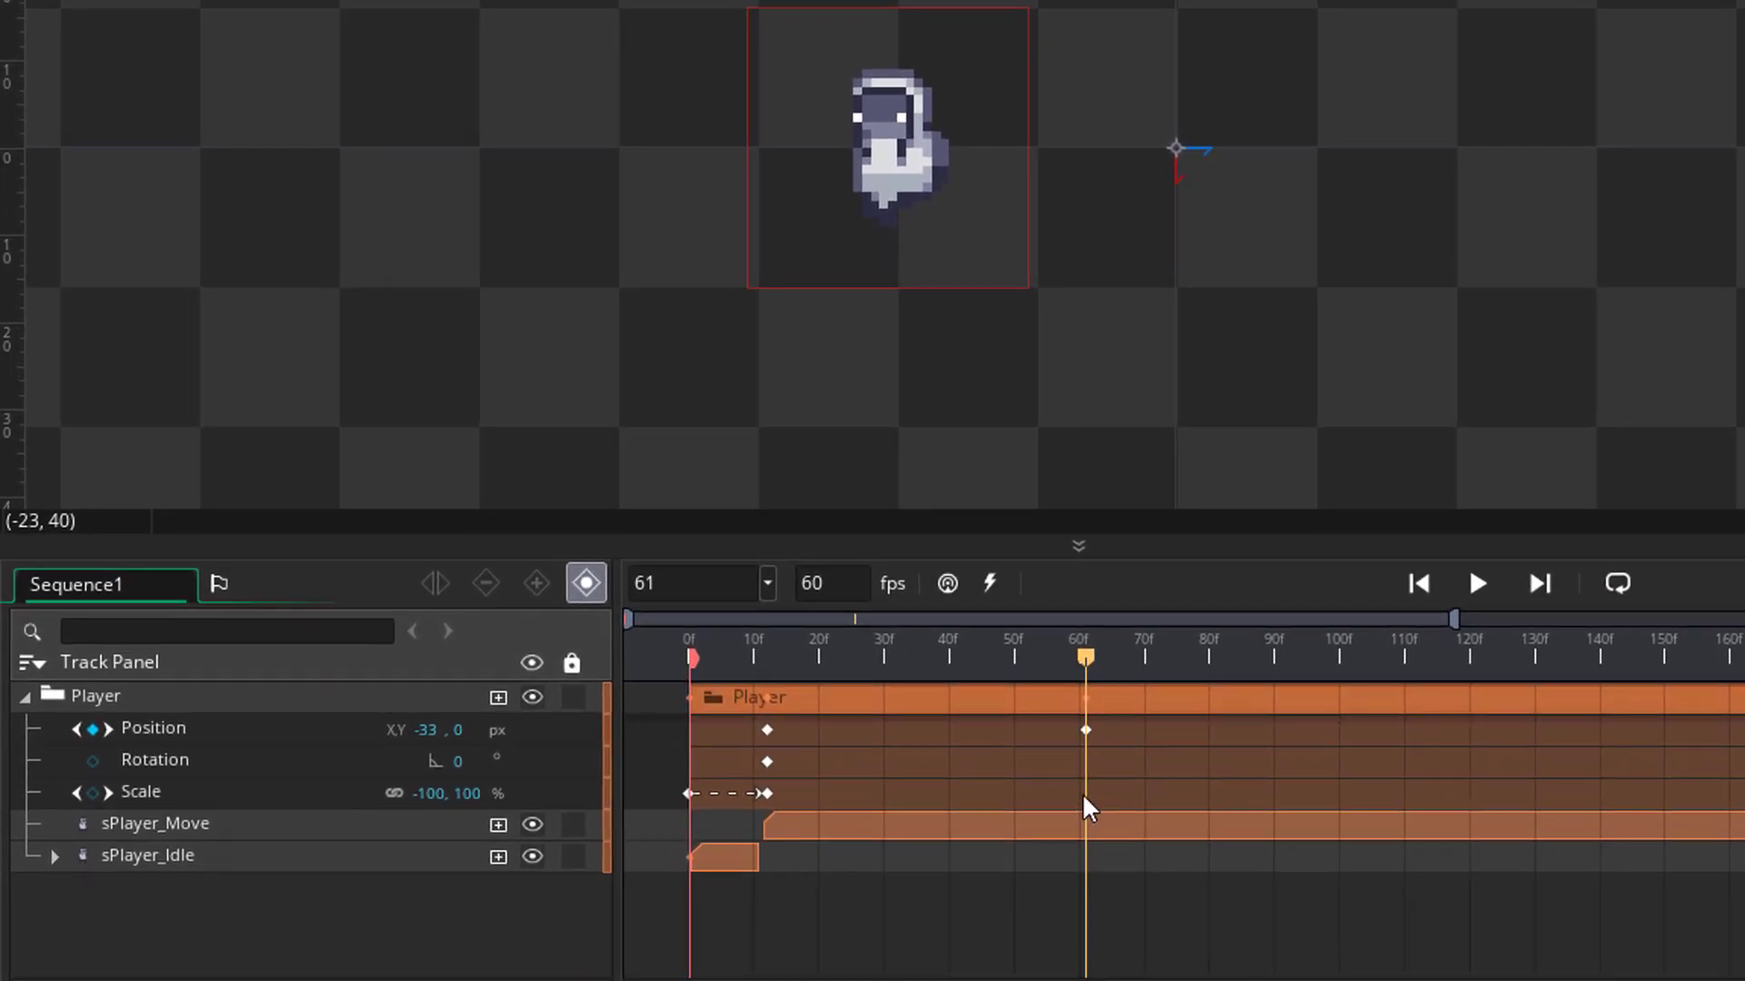
{"action": "left_click", "coordinate": [93, 793]}
{"action": "key", "text": "Delete"}
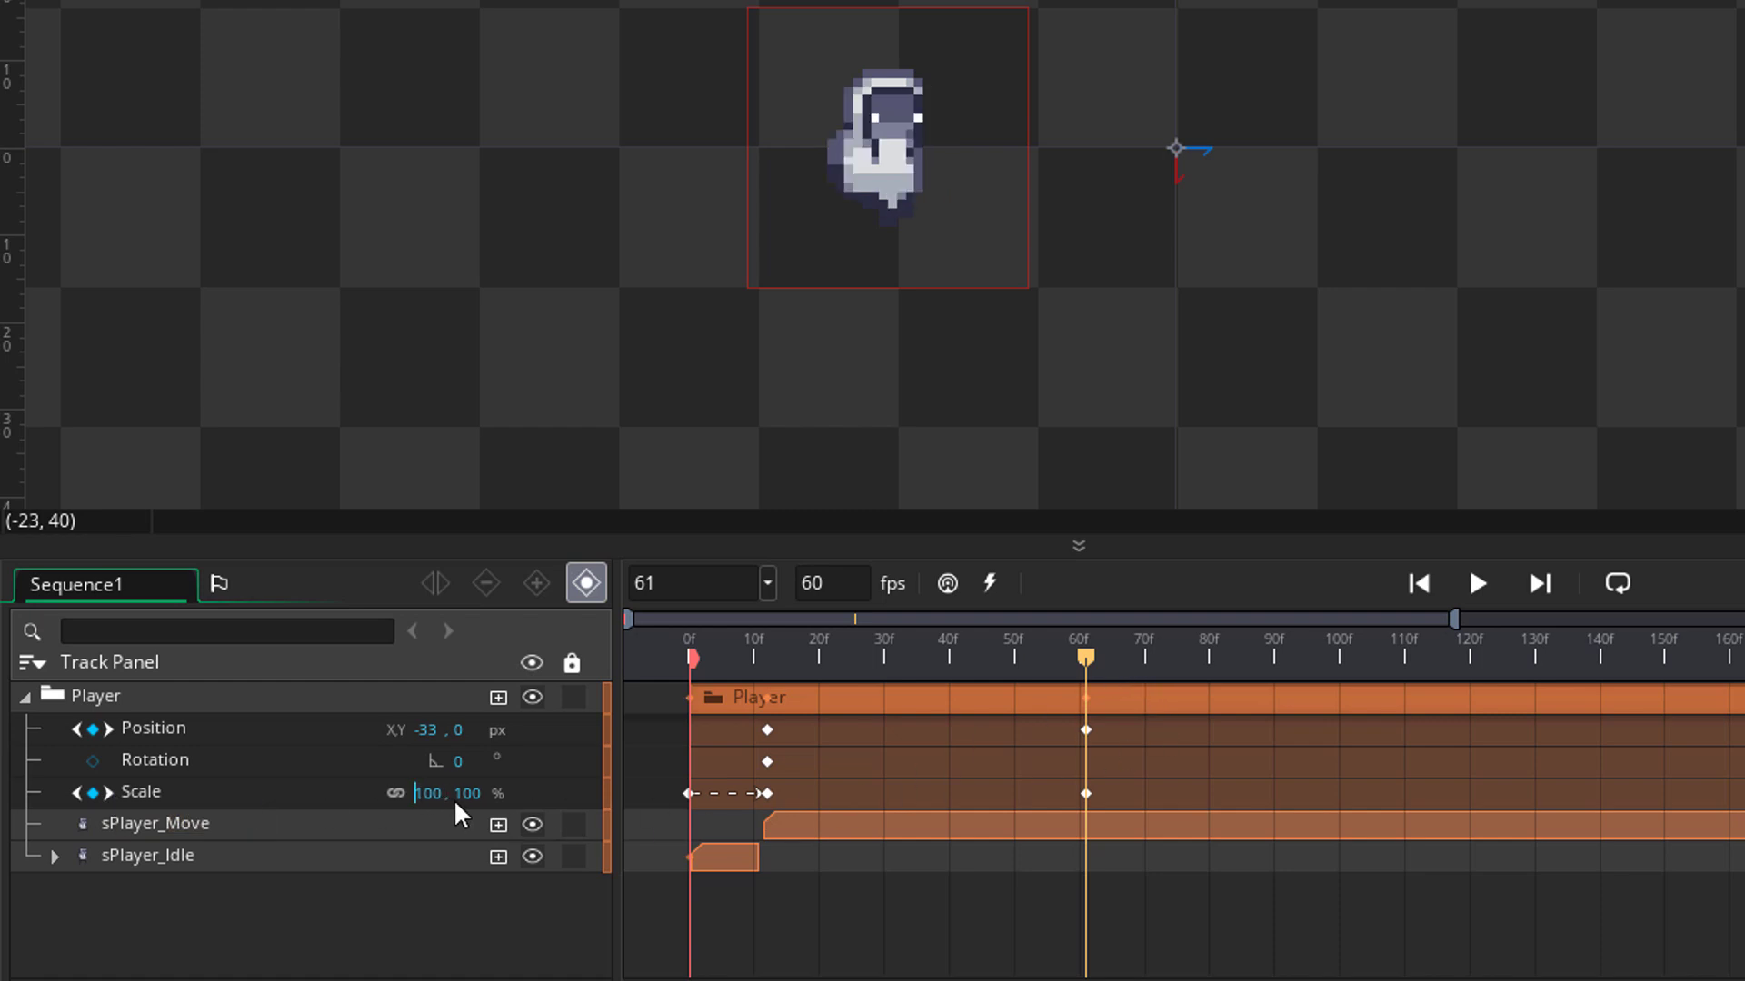
- Stretch the scale key at frame 12 up to the key at frame 61 and scrub through the turn
{"action": "left_click_drag", "start_coordinate": [1086, 662], "coordinate": [777, 678]}
{"action": "left_click_drag", "start_coordinate": [779, 740], "coordinate": [890, 756]}
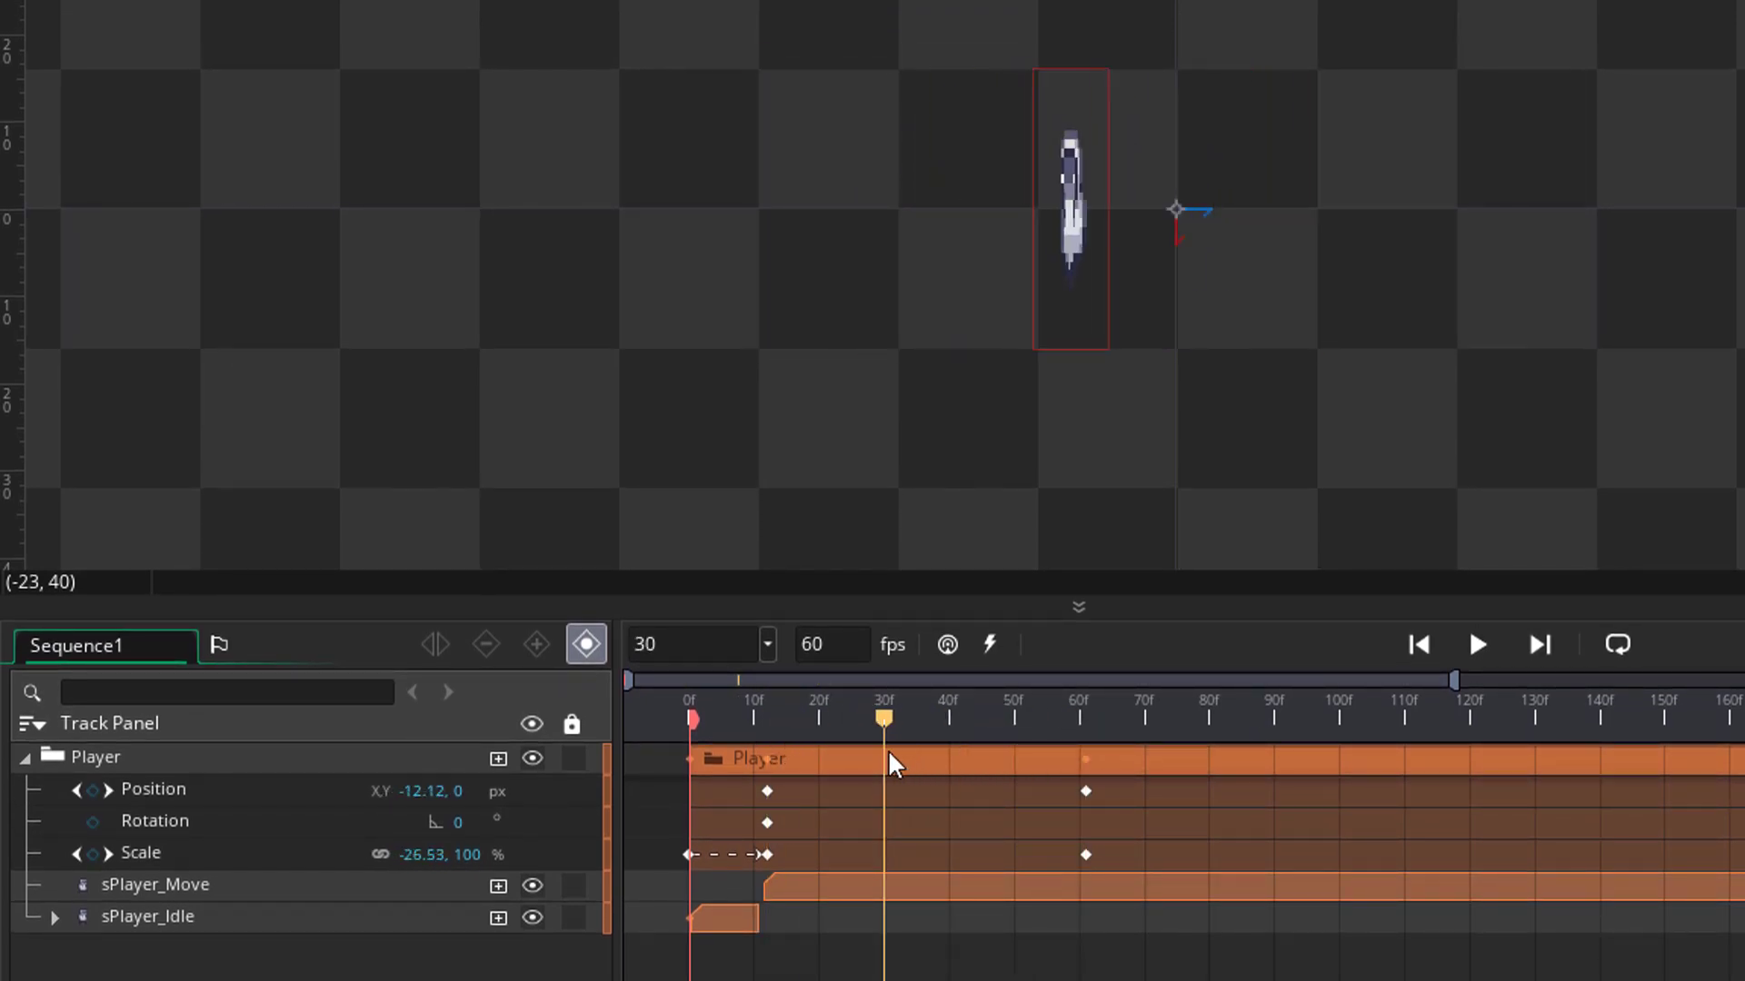
{"action": "left_click", "coordinate": [766, 854]}
{"action": "right_click", "coordinate": [767, 854]}
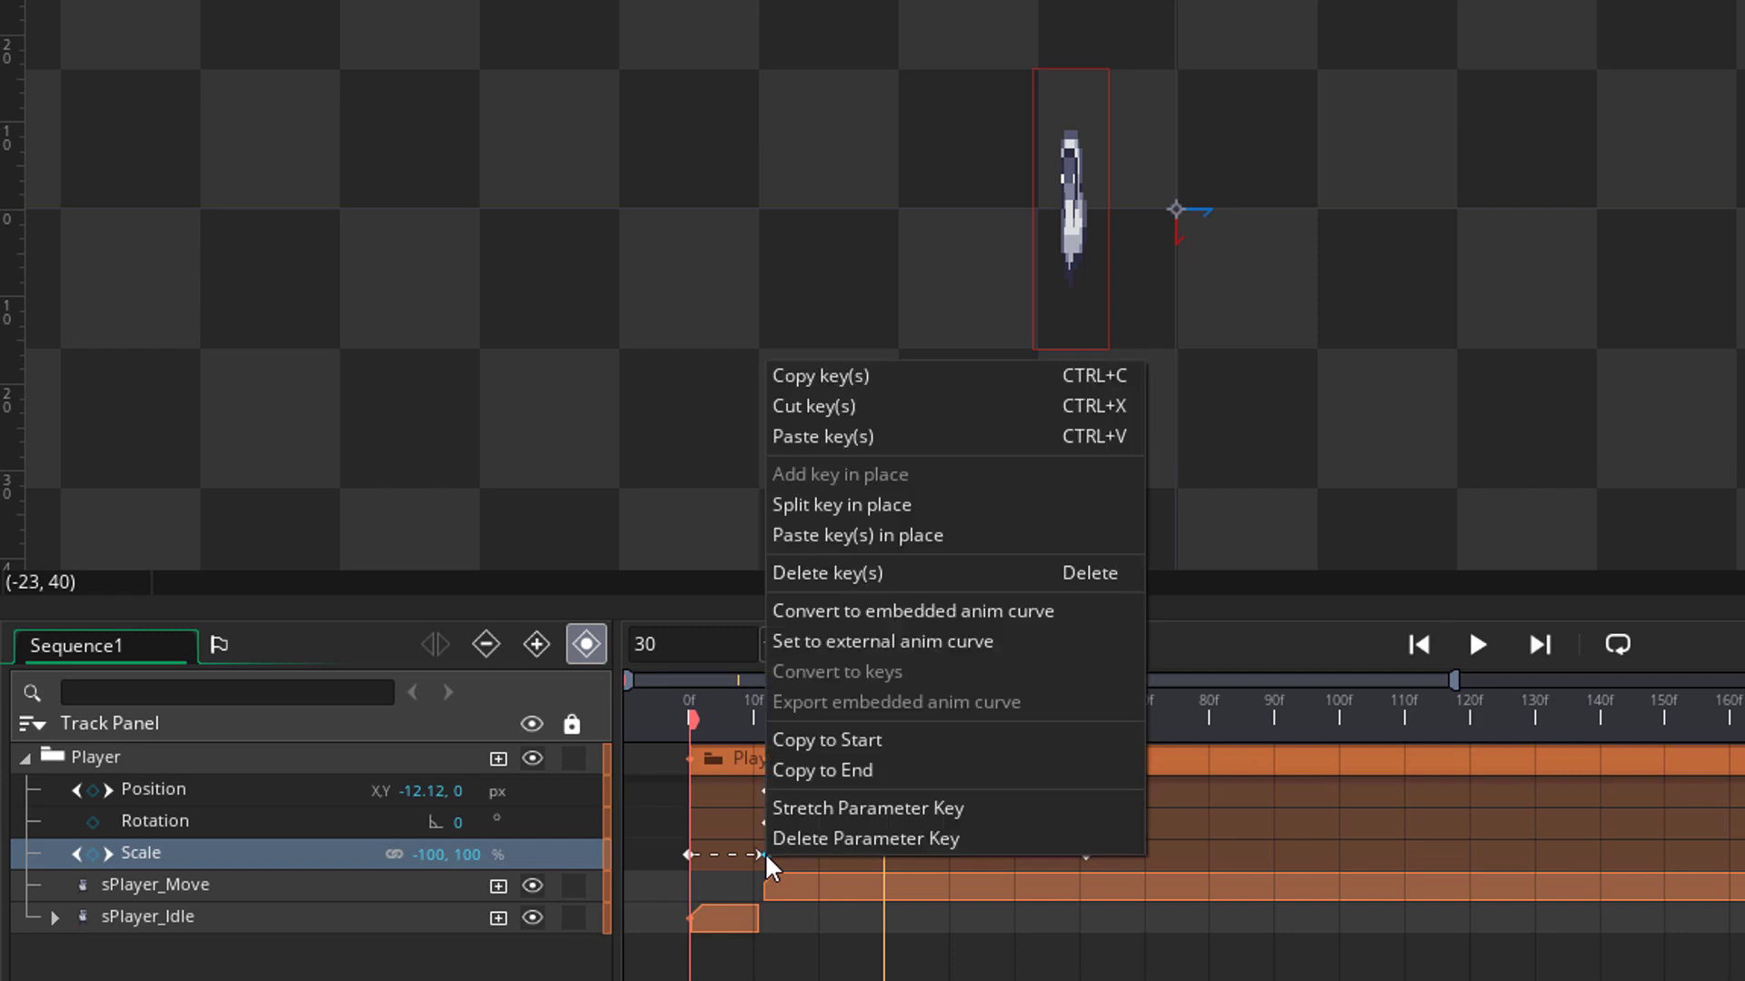
{"action": "left_click", "coordinate": [850, 807]}
{"action": "left_click_drag", "start_coordinate": [821, 711], "coordinate": [1216, 718]}
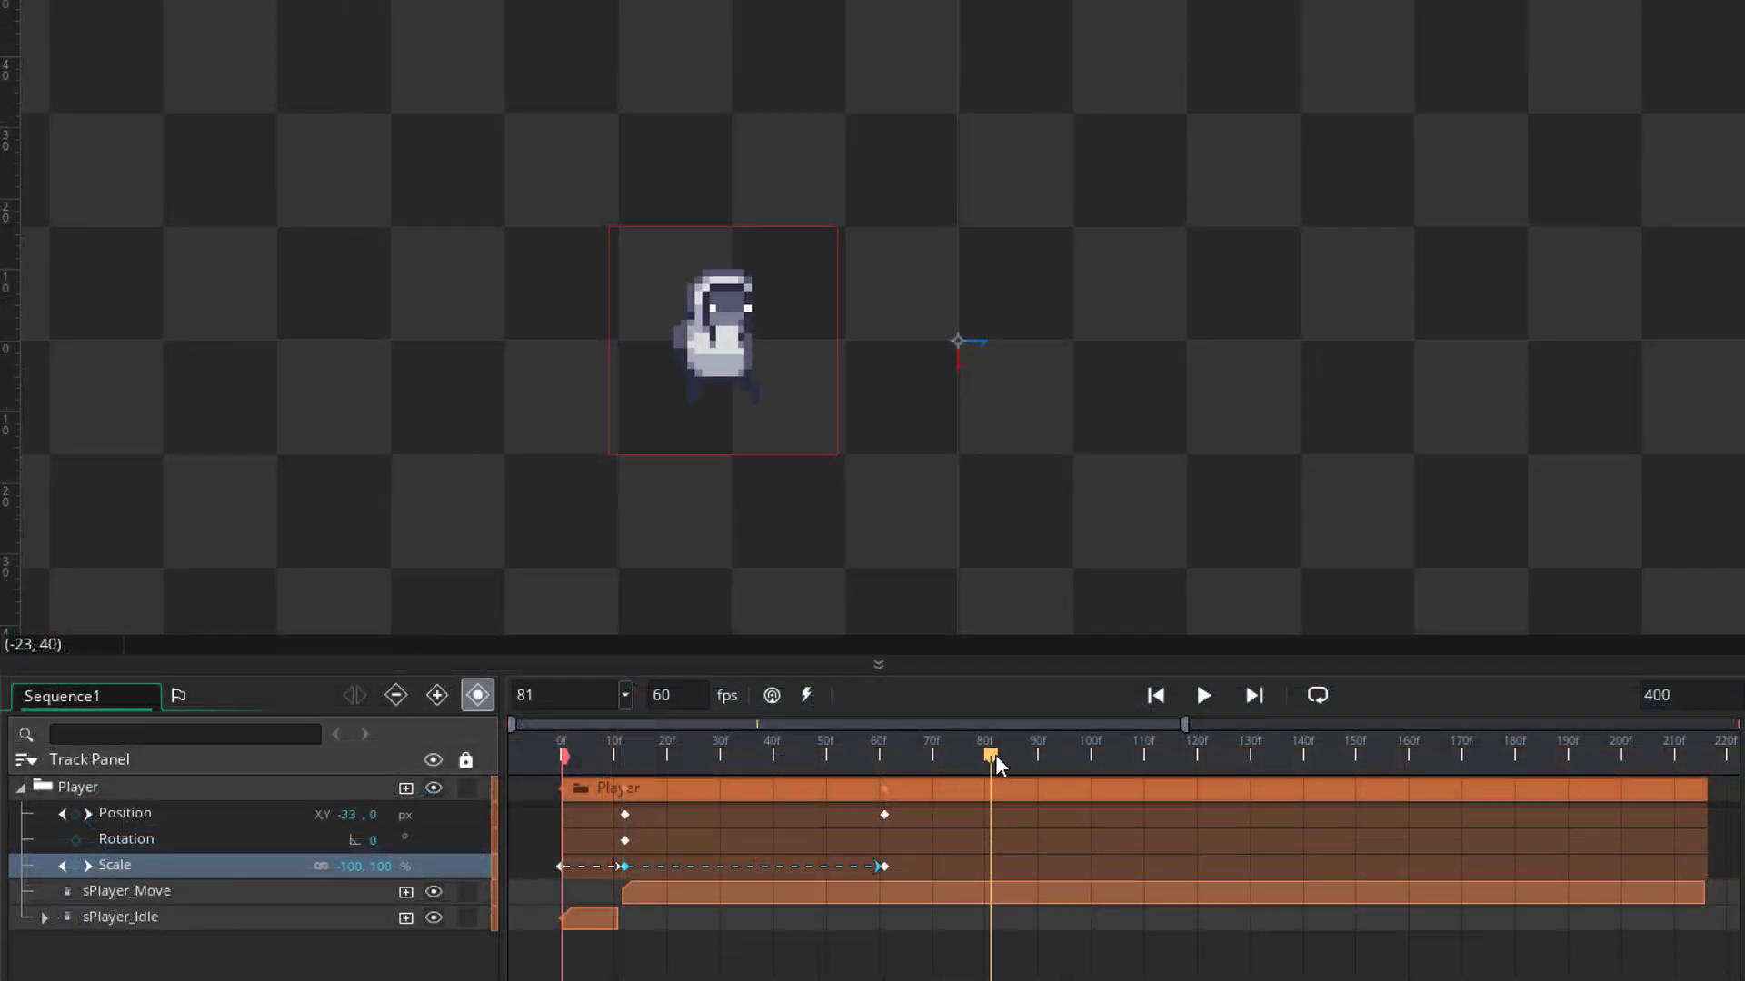
- Key the Player group's position at frame 87 with X about -43 and play the sequence from the start
{"action": "left_click_drag", "start_coordinate": [995, 754], "coordinate": [1054, 745]}
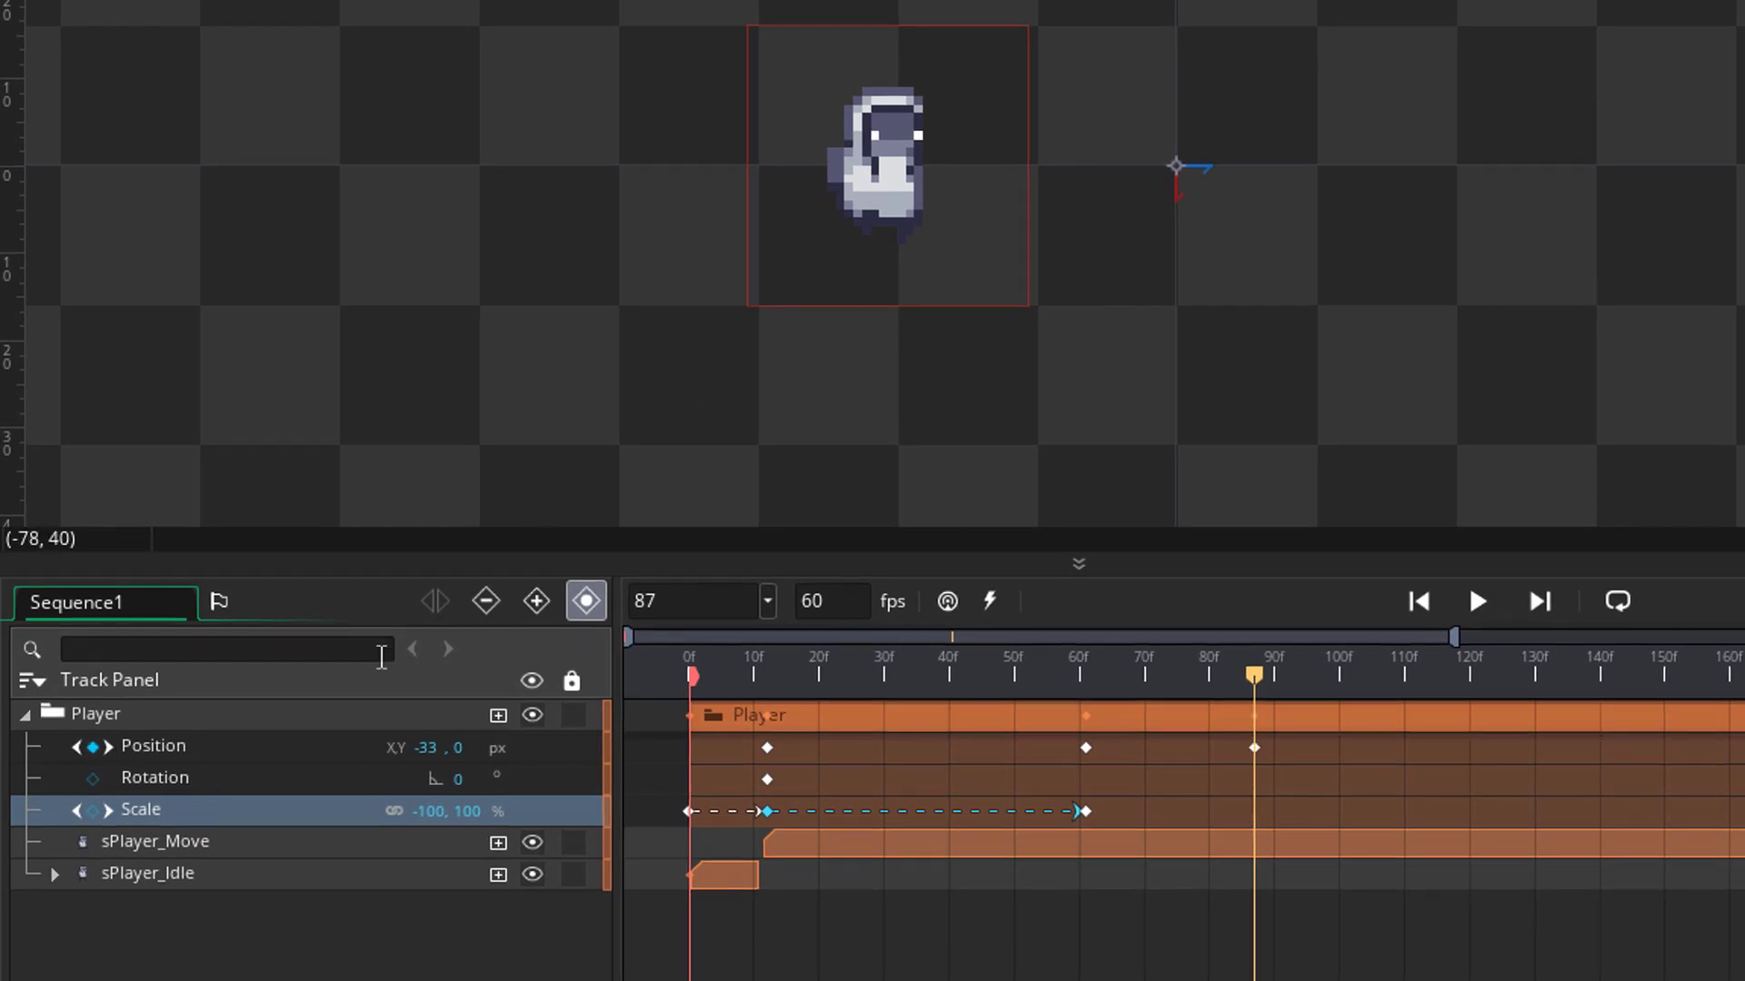
{"action": "left_click", "coordinate": [353, 717]}
{"action": "left_click_drag", "start_coordinate": [924, 178], "coordinate": [837, 235]}
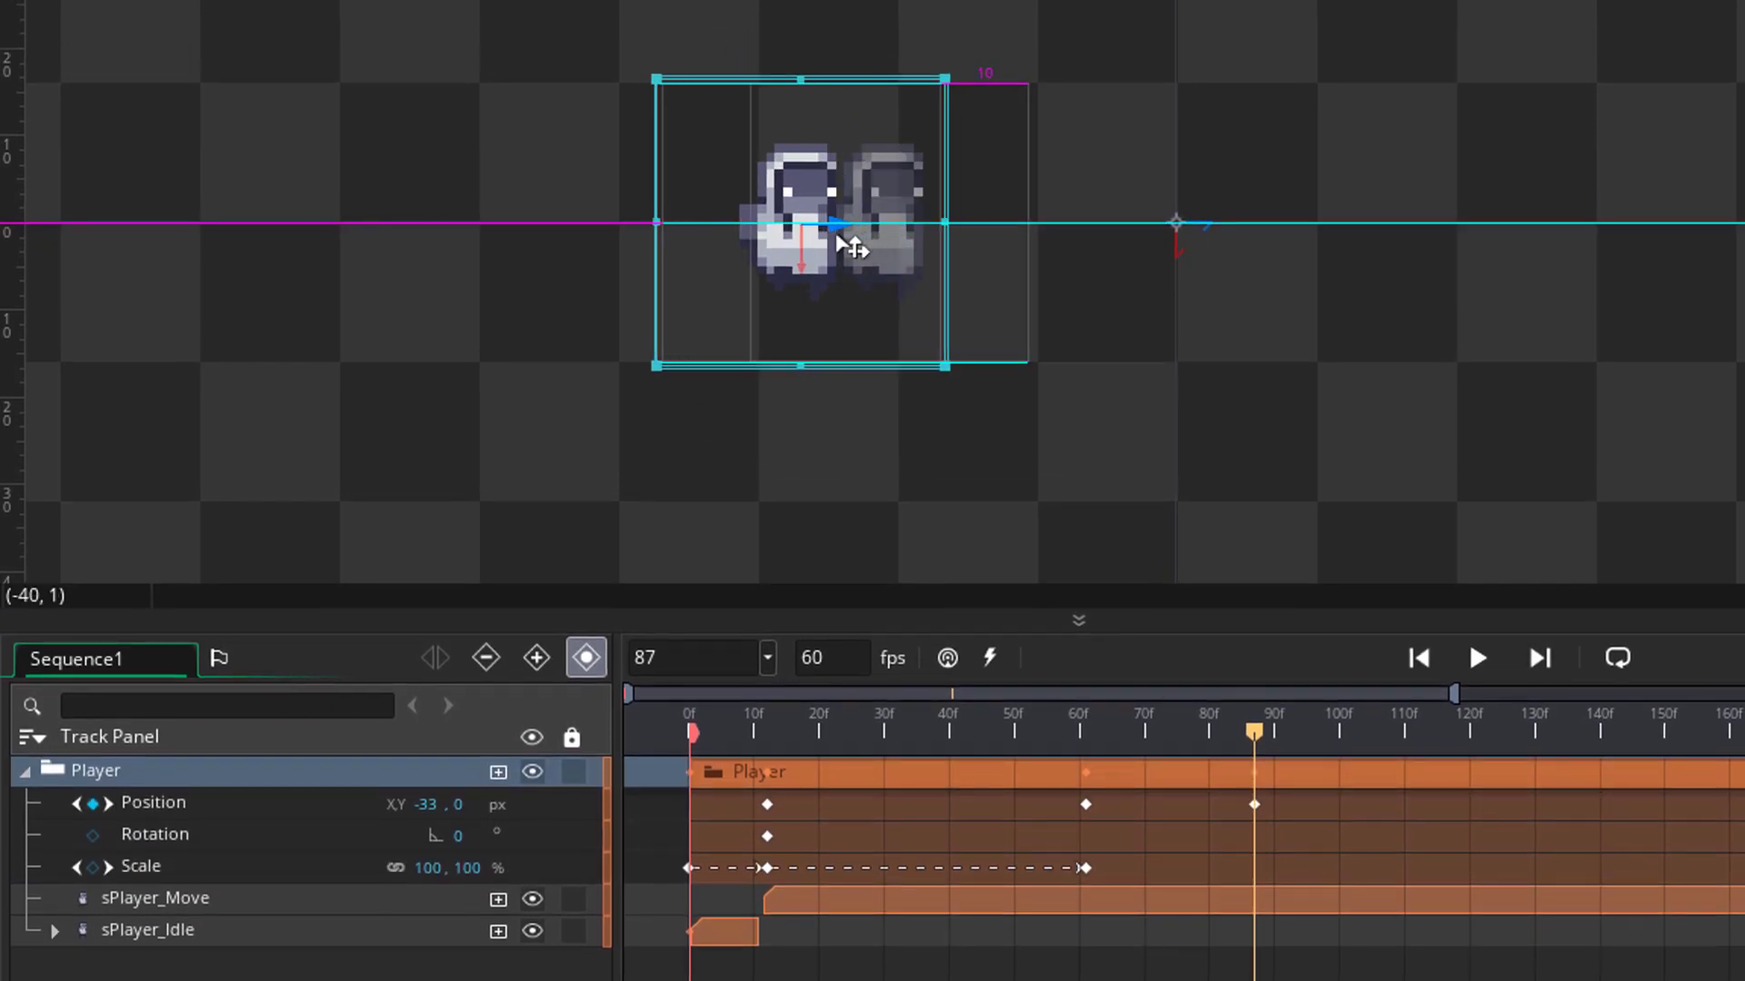
{"action": "left_click_drag", "start_coordinate": [1154, 738], "coordinate": [687, 741]}
{"action": "left_click", "coordinate": [1480, 661]}
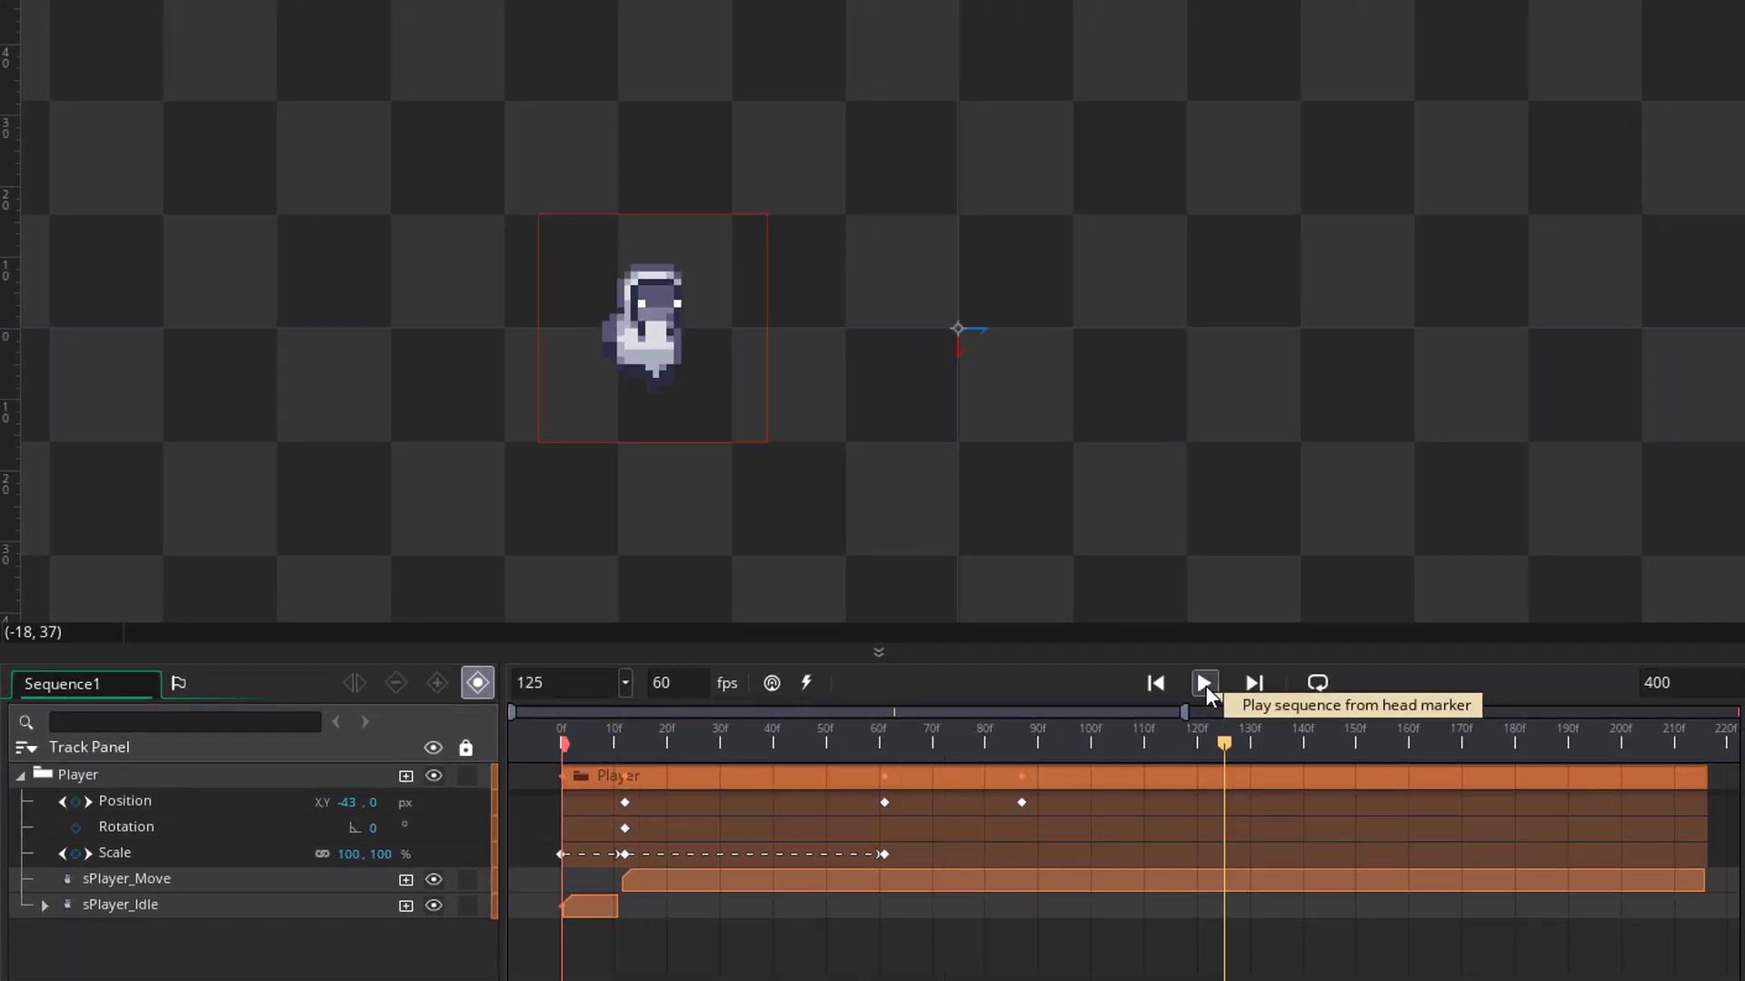
- Shorten the sPlayer_Move clip so that it ends at about frame 87
{"action": "left_click_drag", "start_coordinate": [1016, 743], "coordinate": [1022, 743]}
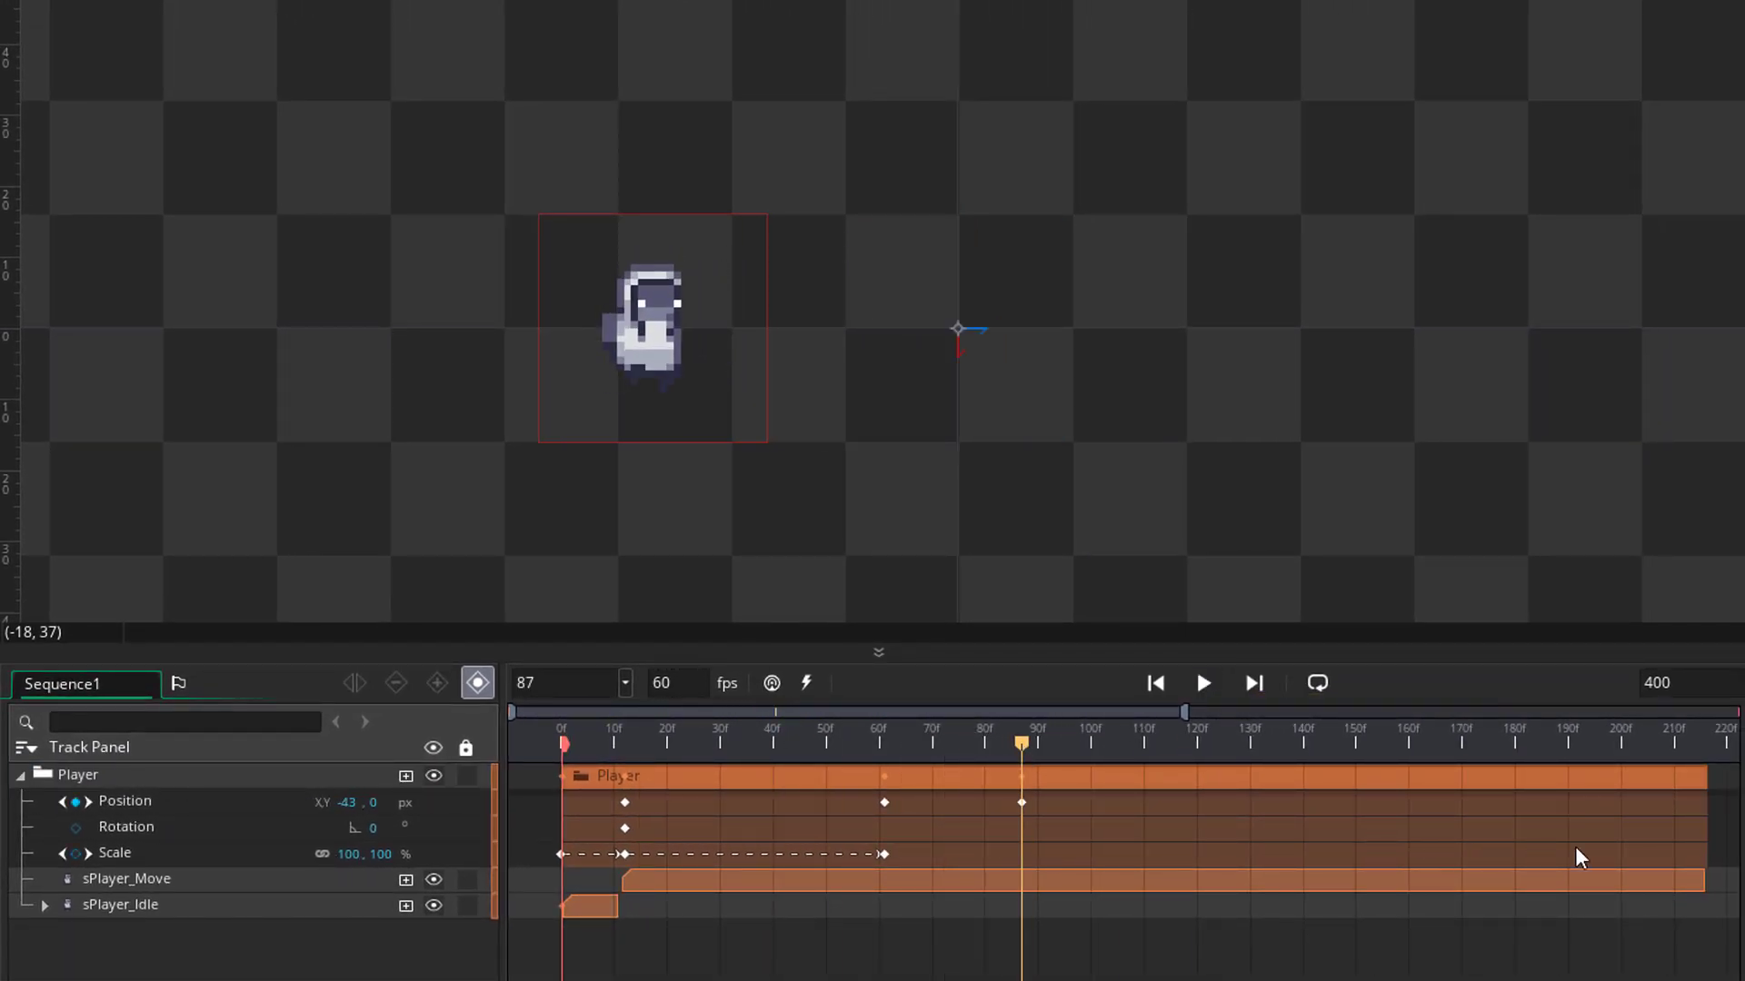
{"action": "left_click_drag", "start_coordinate": [1705, 880], "coordinate": [1100, 866]}
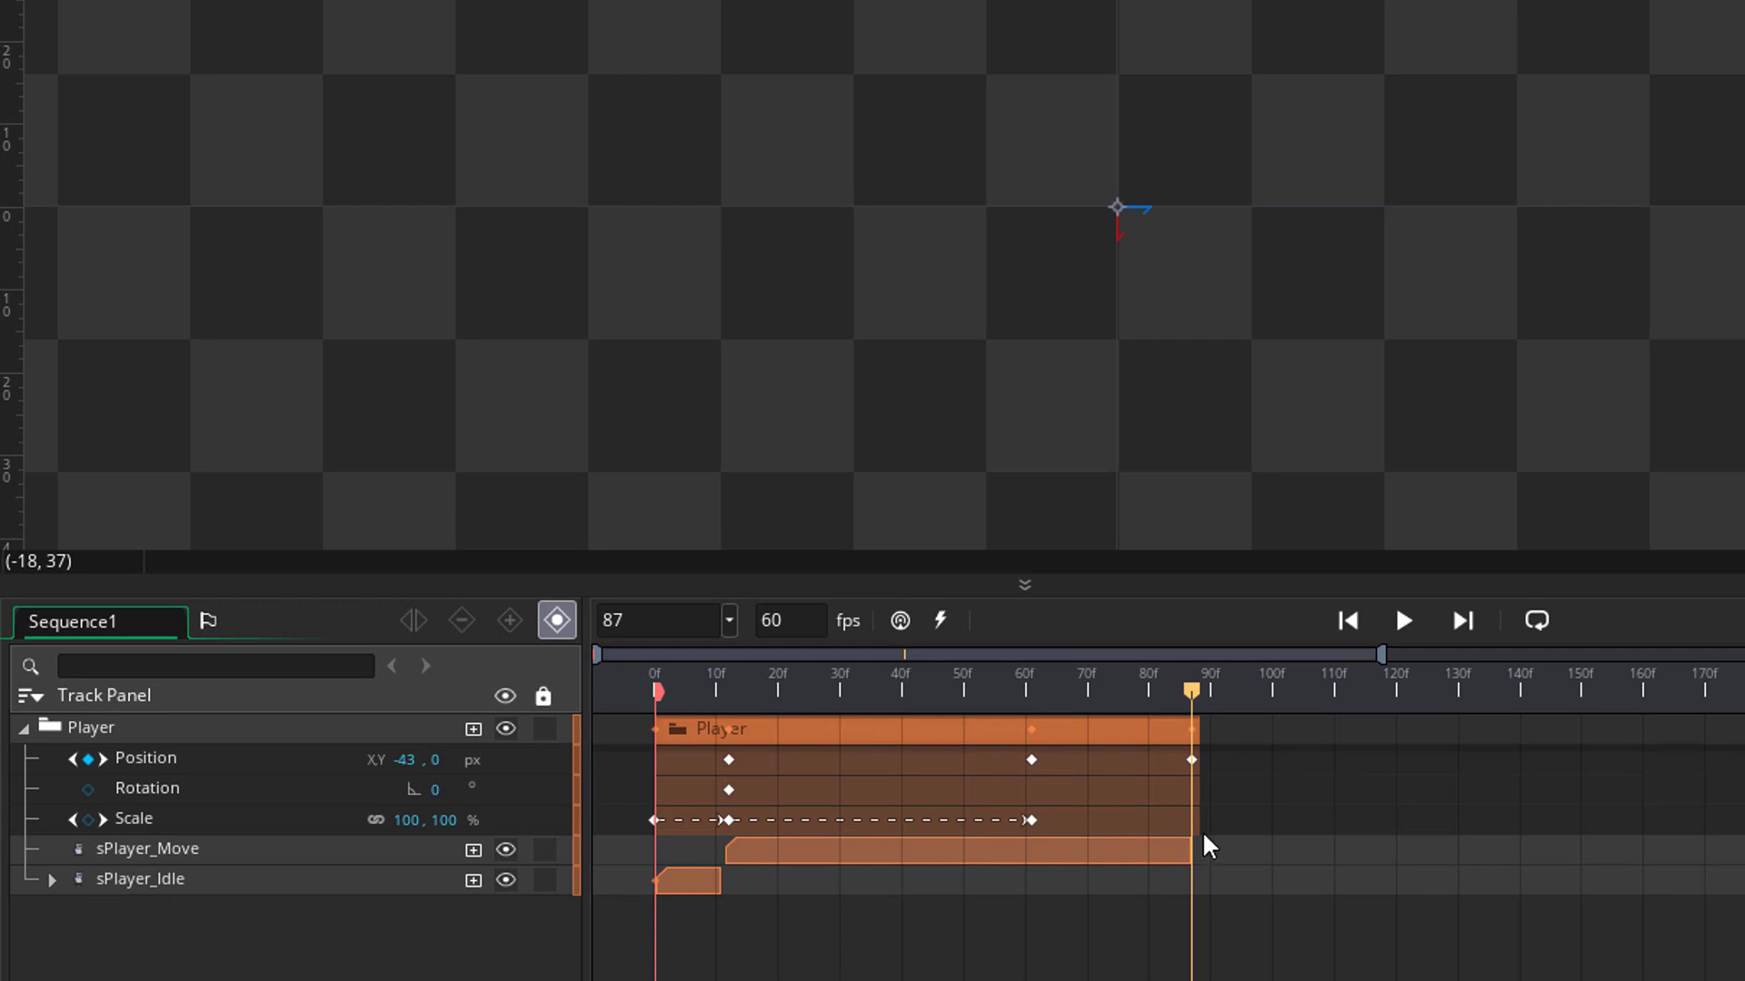
- Copy the sPlayer_Idle clip to the sequence's end and move the copy to about frame 87, right after sPlayer_Move
{"action": "left_click", "coordinate": [696, 879]}
{"action": "right_click", "coordinate": [696, 879]}
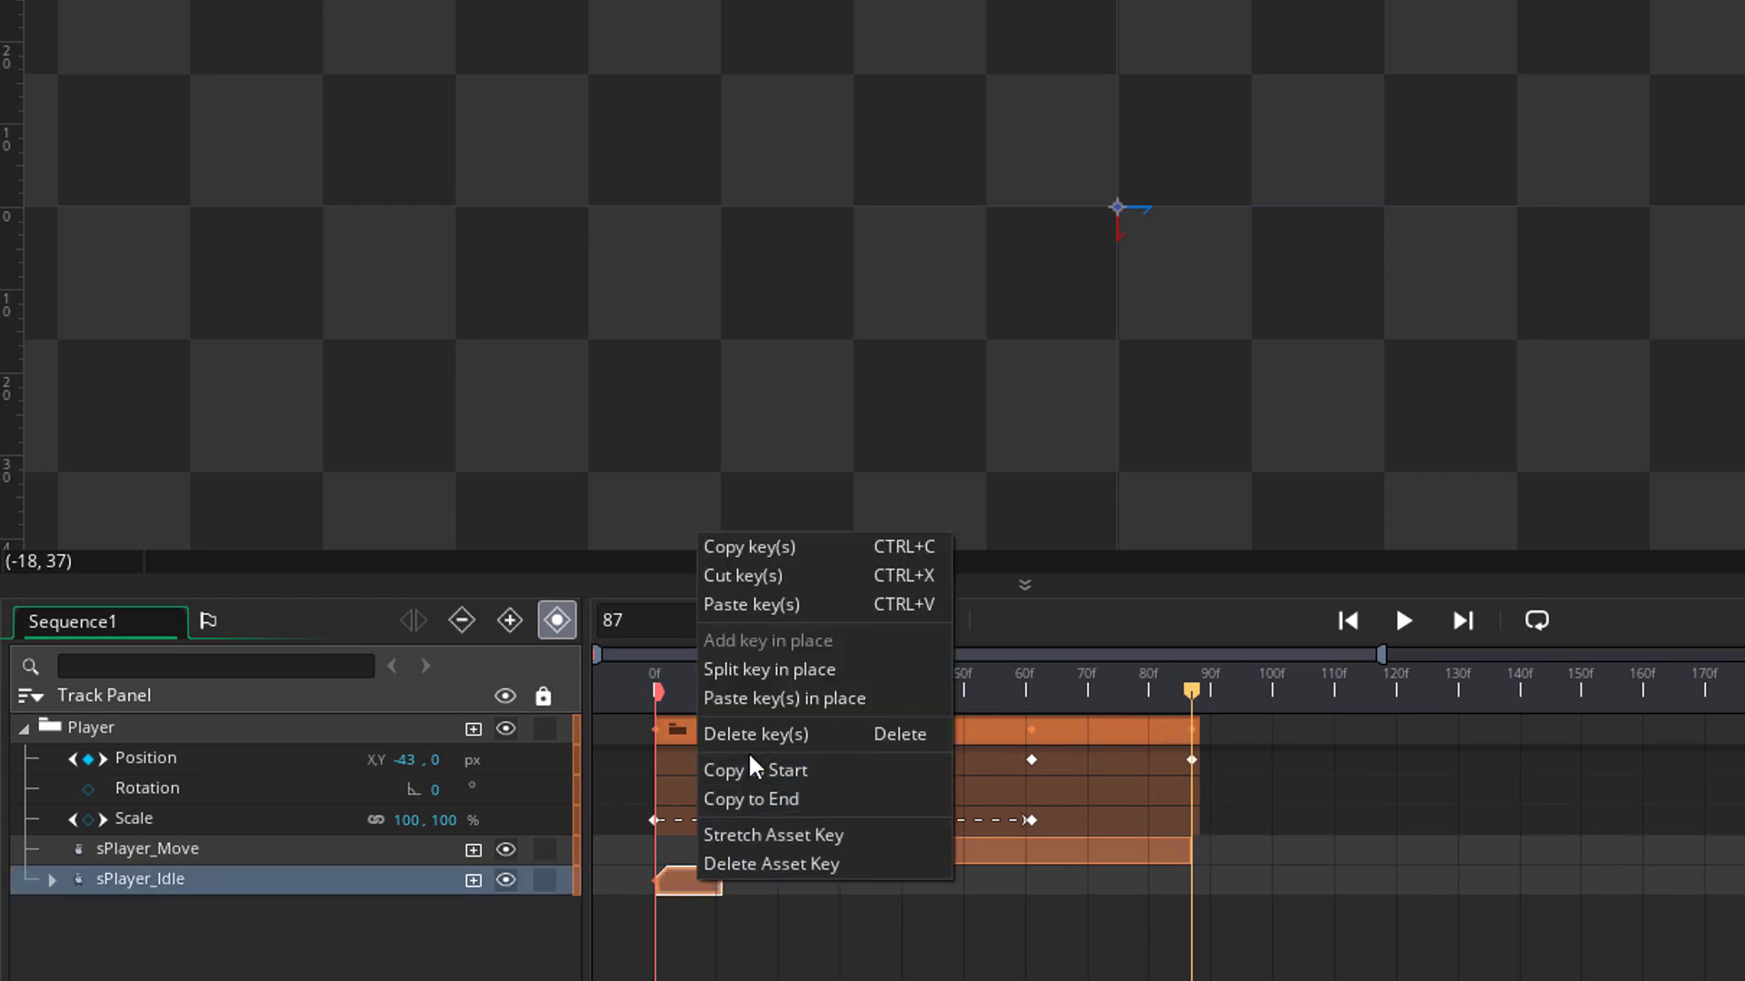
{"action": "left_click", "coordinate": [745, 799]}
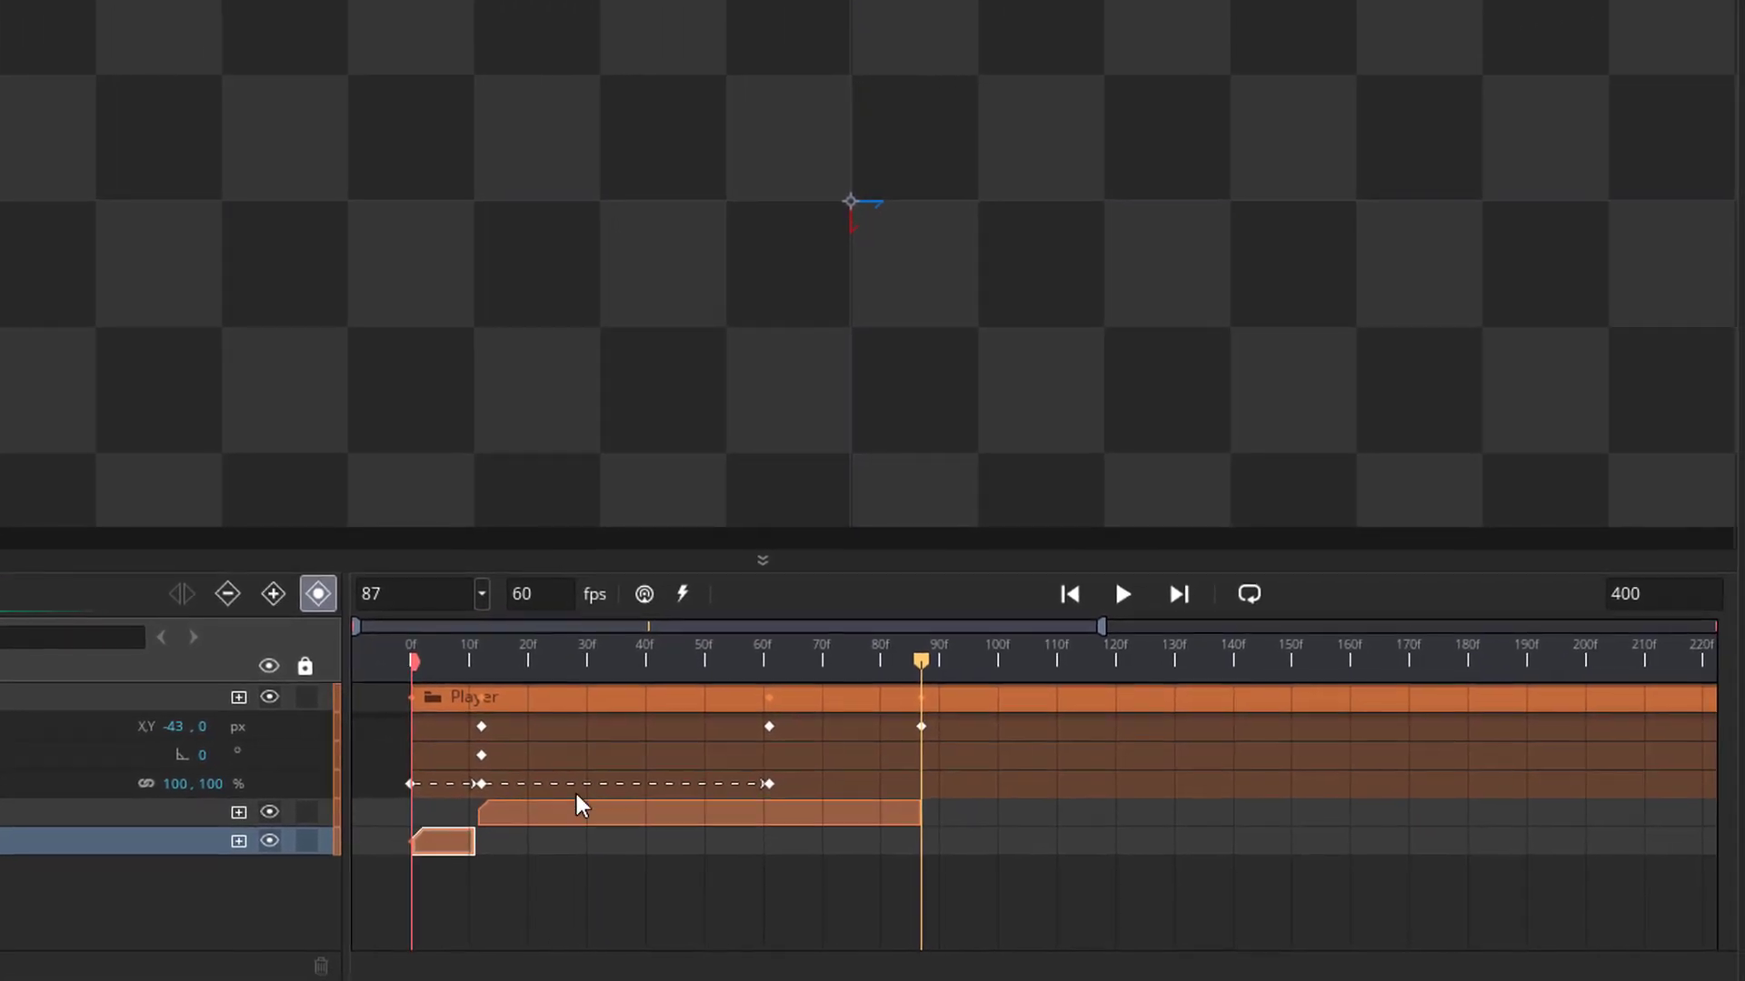
{"action": "left_click_drag", "start_coordinate": [1099, 625], "coordinate": [1711, 625]}
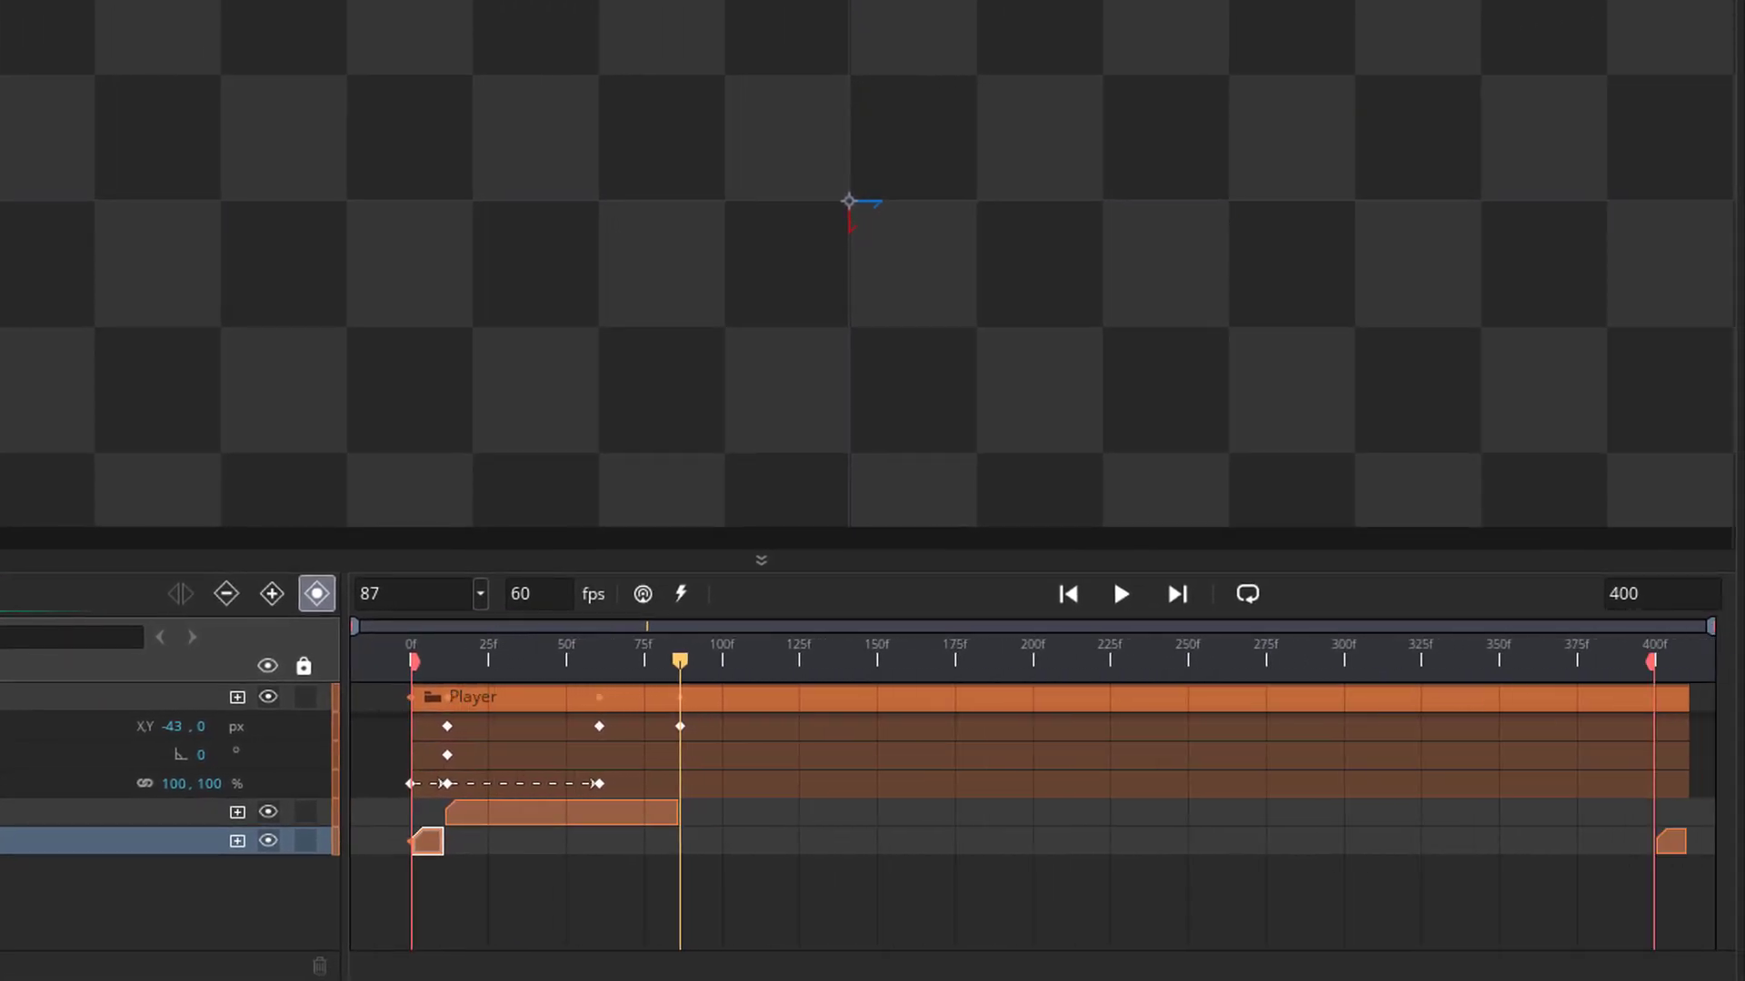
{"action": "left_click_drag", "start_coordinate": [1670, 847], "coordinate": [695, 854]}
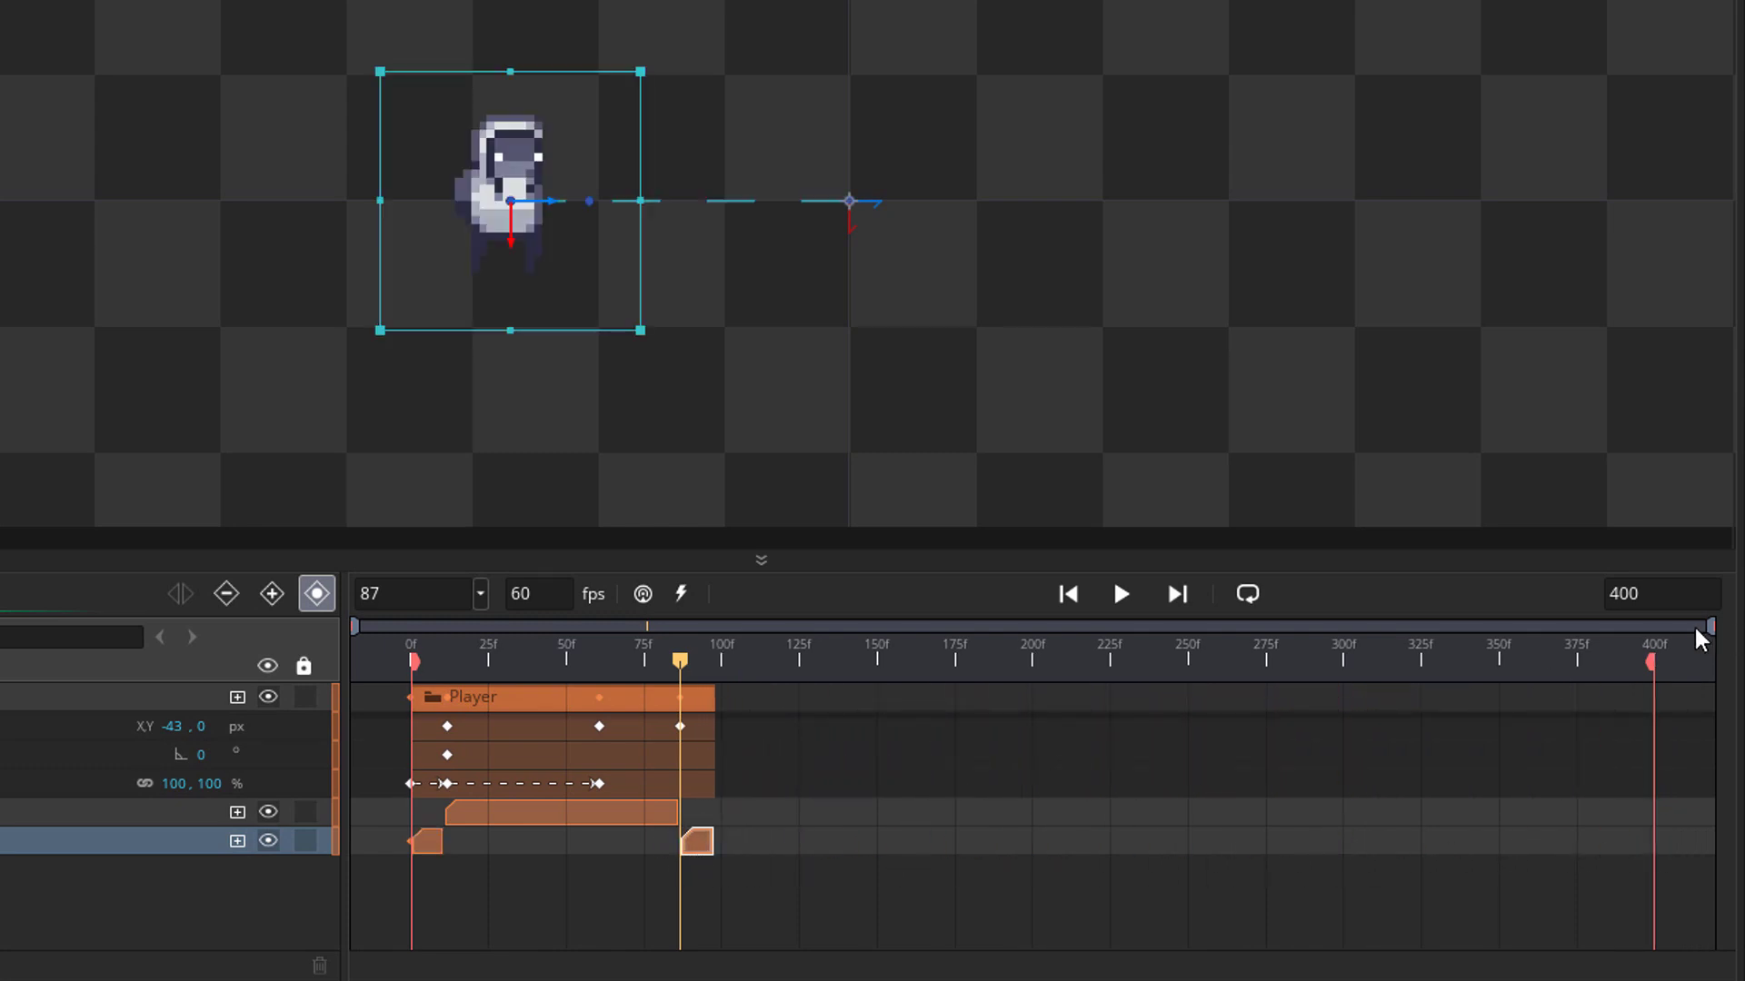
- Extend the second sPlayer_Idle clip to about frame 176
{"action": "left_click_drag", "start_coordinate": [1695, 628], "coordinate": [970, 636]}
{"action": "left_click", "coordinate": [1059, 663]}
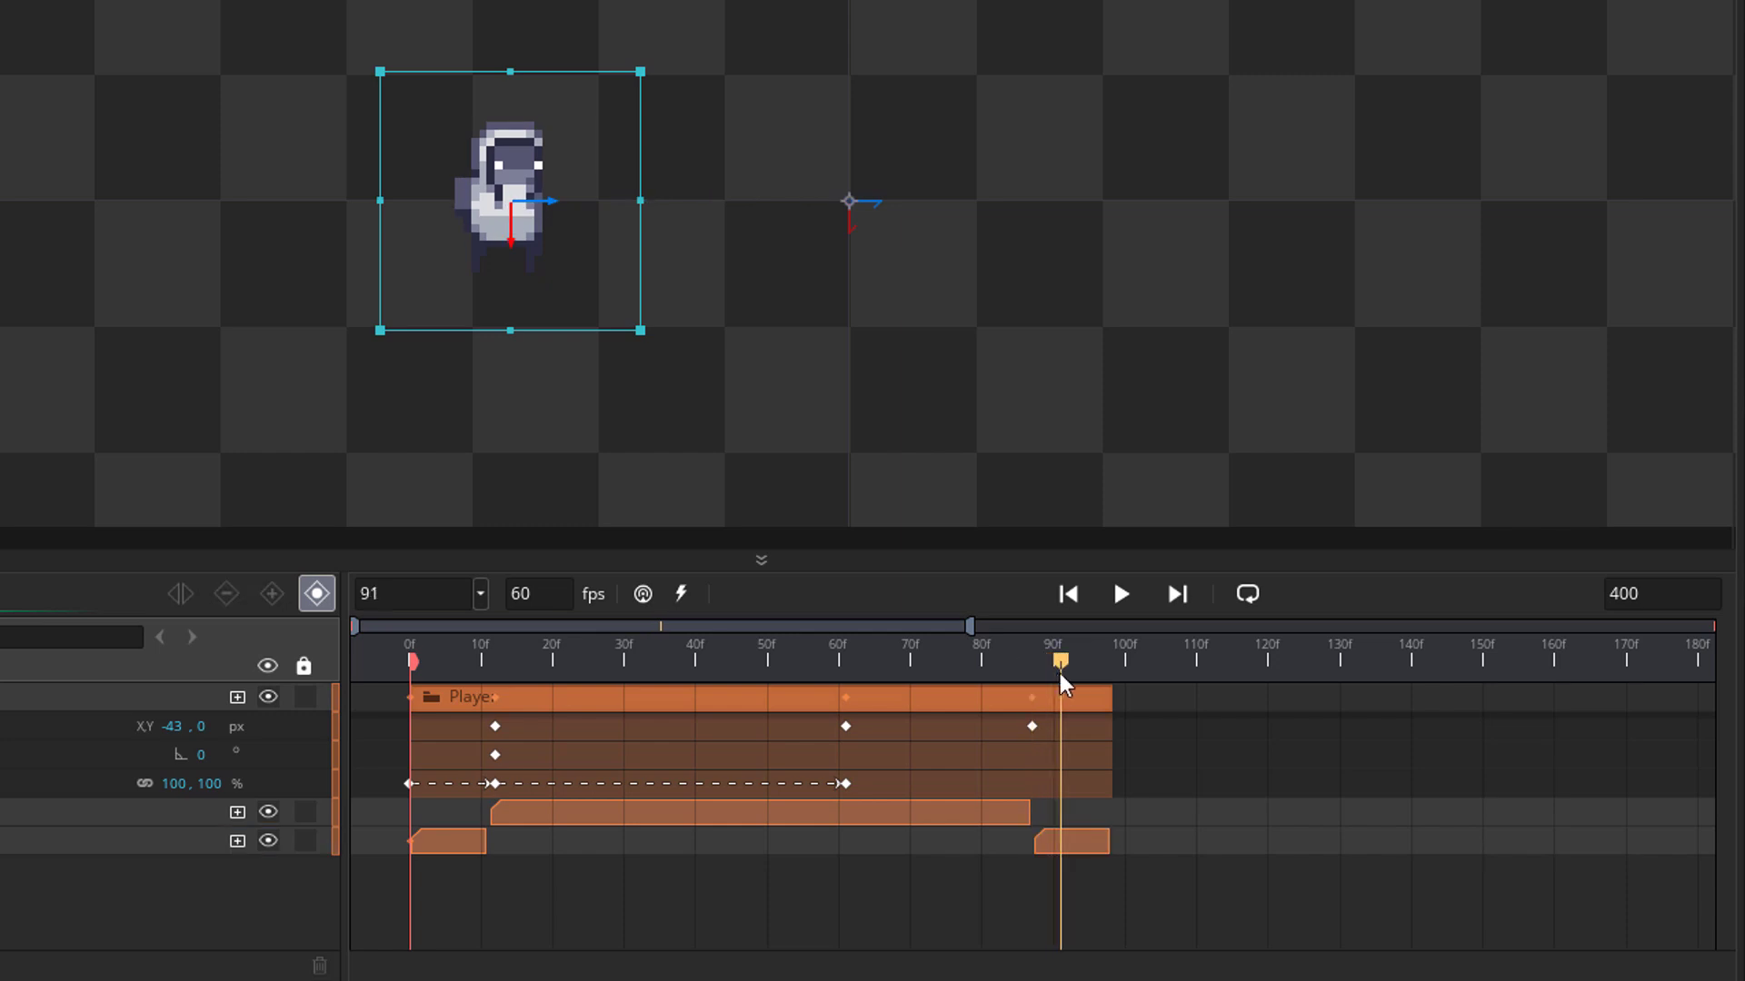
{"action": "left_click_drag", "start_coordinate": [1109, 843], "coordinate": [1666, 843]}
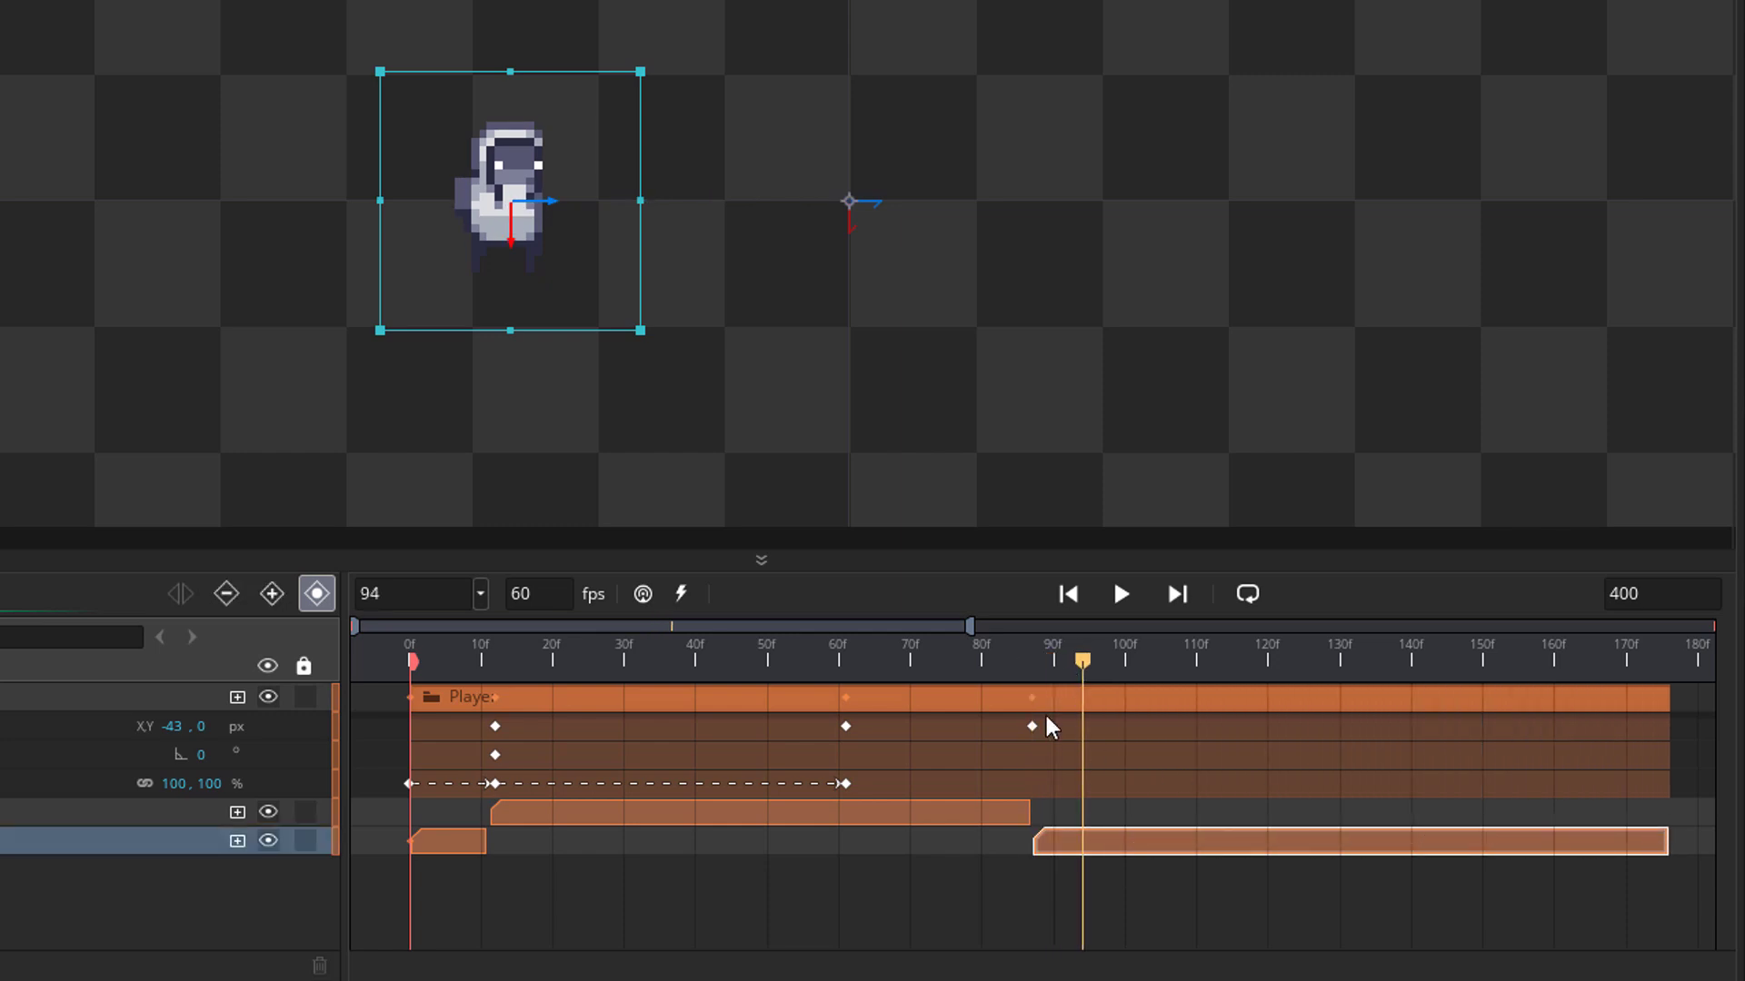
- Play the sequence from frame 0 to check the transition from moving to idle
{"action": "left_click", "coordinate": [574, 662]}
{"action": "left_click", "coordinate": [407, 688]}
{"action": "left_click", "coordinate": [1123, 596]}
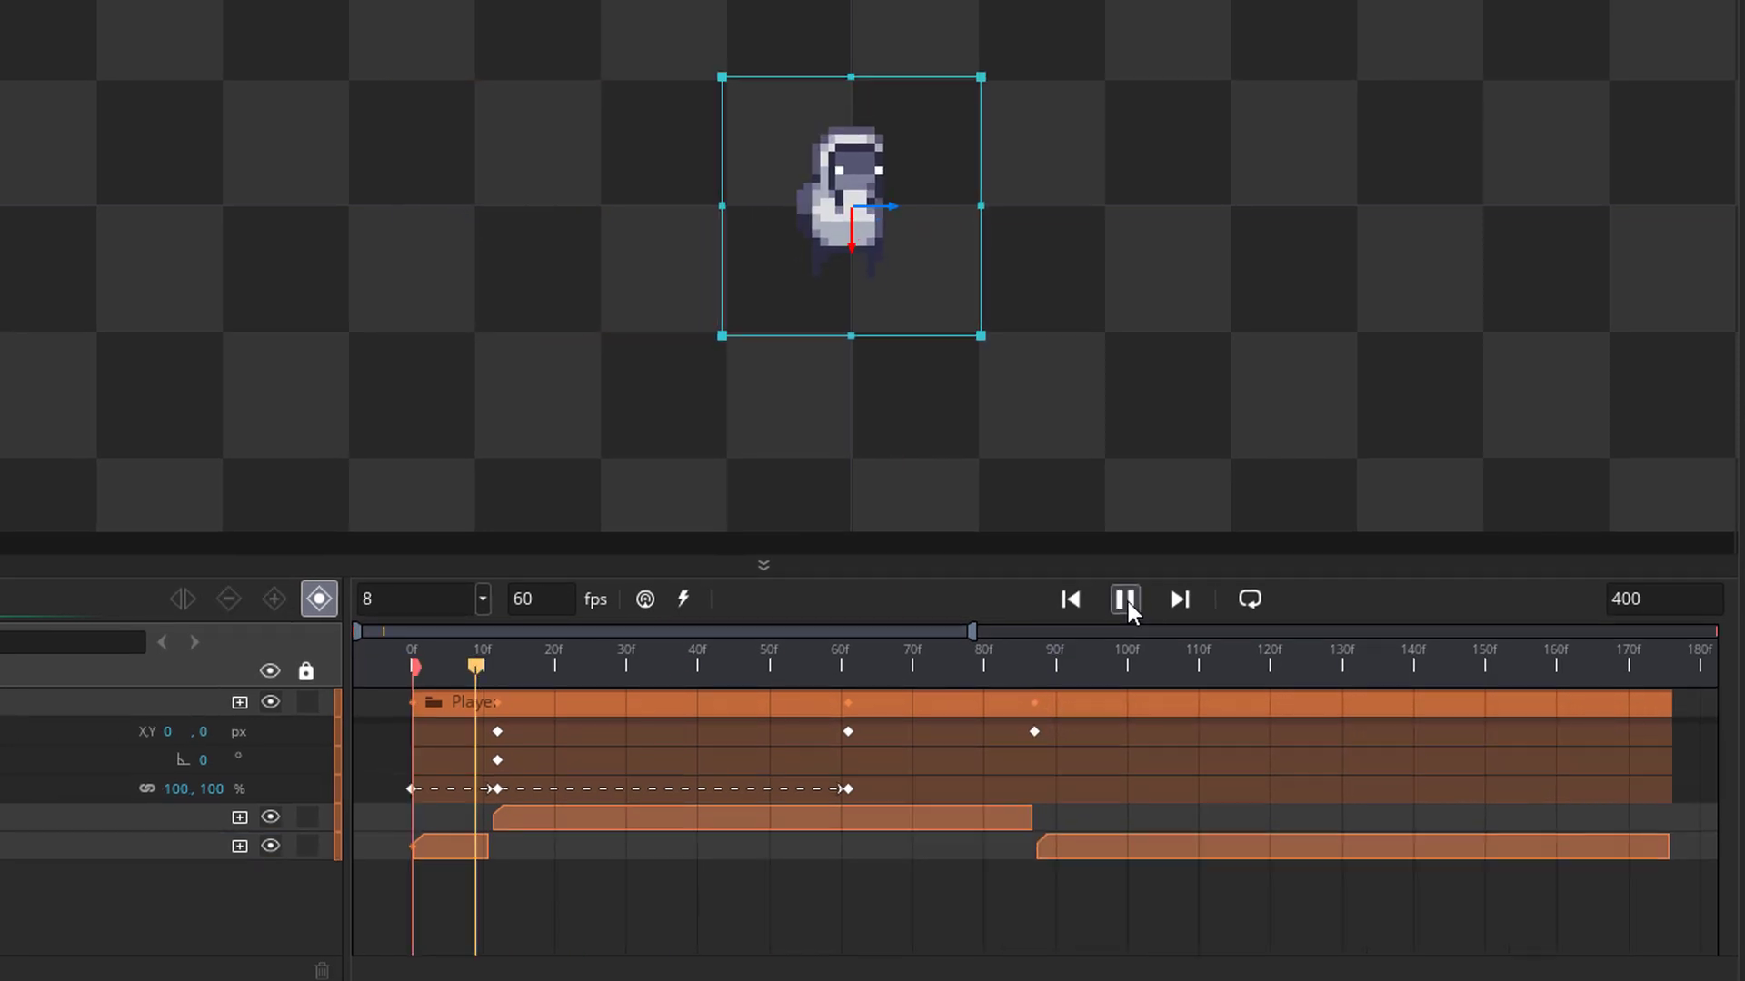
{"action": "left_click", "coordinate": [1157, 676]}
- Delay the Player group's last position key to about frame 93 and retime the sPlayer_Move end and second sPlayer_Idle start to match
{"action": "left_click_drag", "start_coordinate": [1132, 731], "coordinate": [875, 747]}
{"action": "left_click_drag", "start_coordinate": [1068, 809], "coordinate": [1098, 809]}
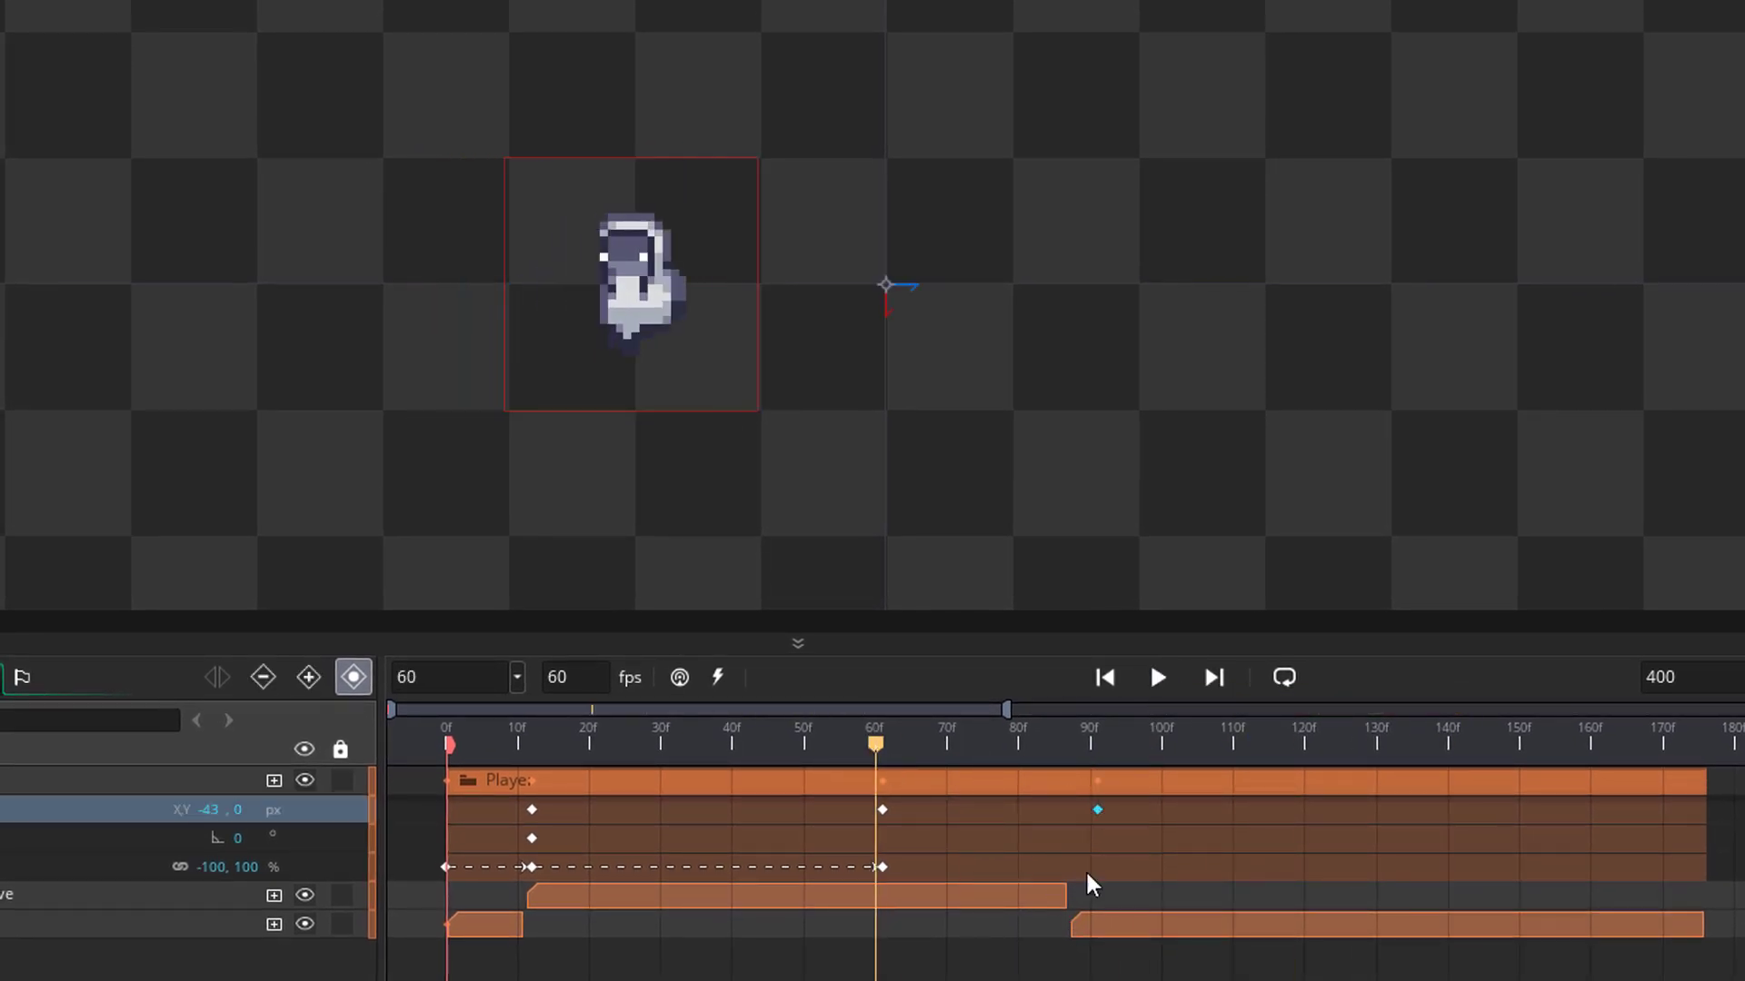
{"action": "left_click_drag", "start_coordinate": [1065, 895], "coordinate": [1114, 924]}
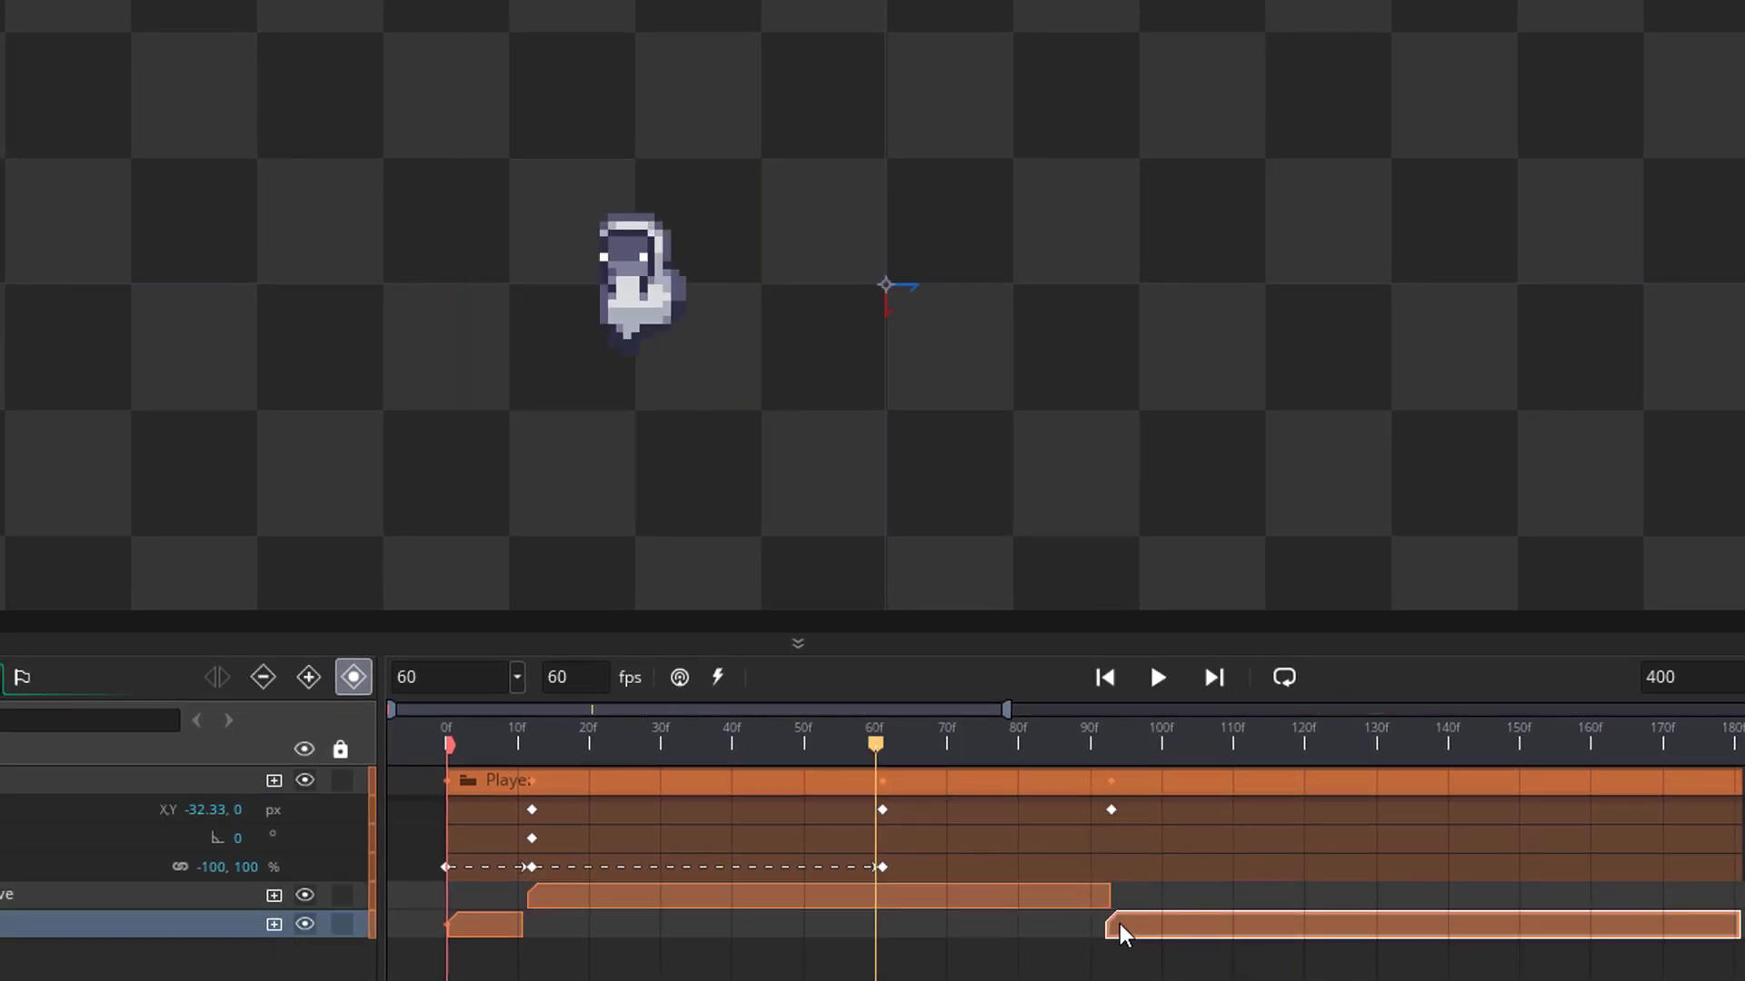
- Play back the retimed sequence and return the playhead to frame 0
{"action": "left_click", "coordinate": [1091, 752]}
{"action": "left_click", "coordinate": [1158, 677]}
{"action": "left_click", "coordinate": [1157, 676]}
{"action": "left_click_drag", "start_coordinate": [1147, 755], "coordinate": [472, 767]}
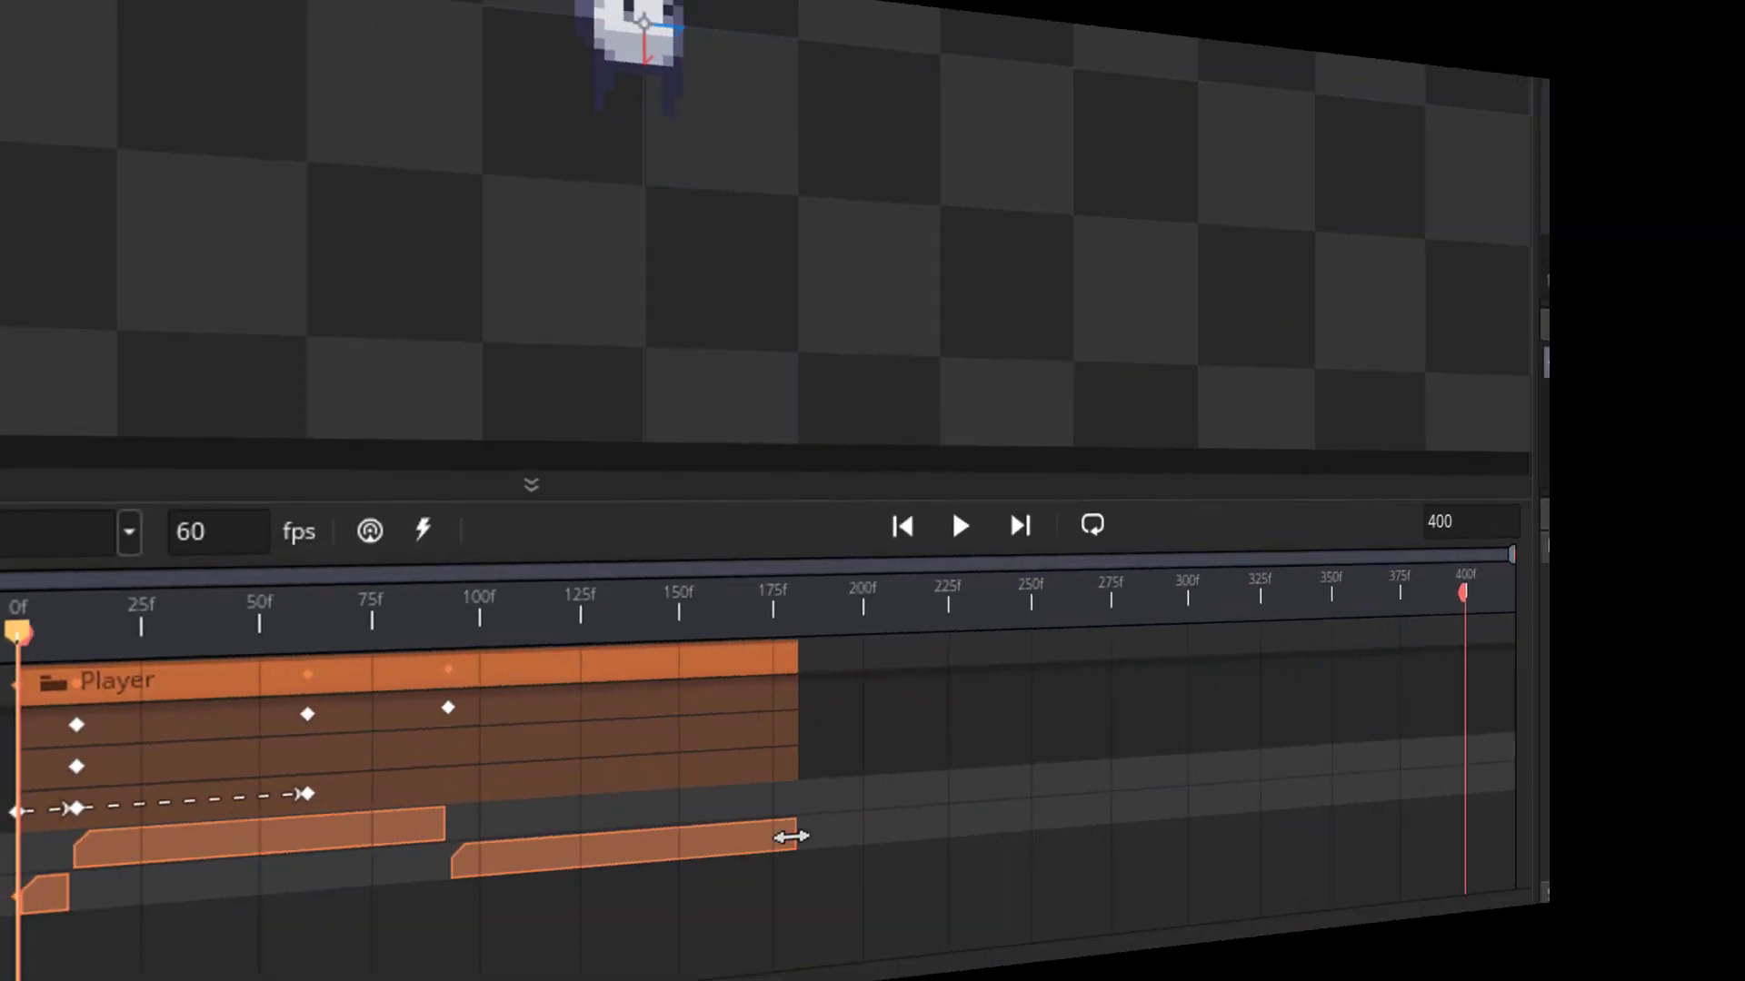
- Extend the second sPlayer_Idle clip to frame 400 and play the sequence from the start
{"action": "left_click_drag", "start_coordinate": [791, 836], "coordinate": [1463, 791]}
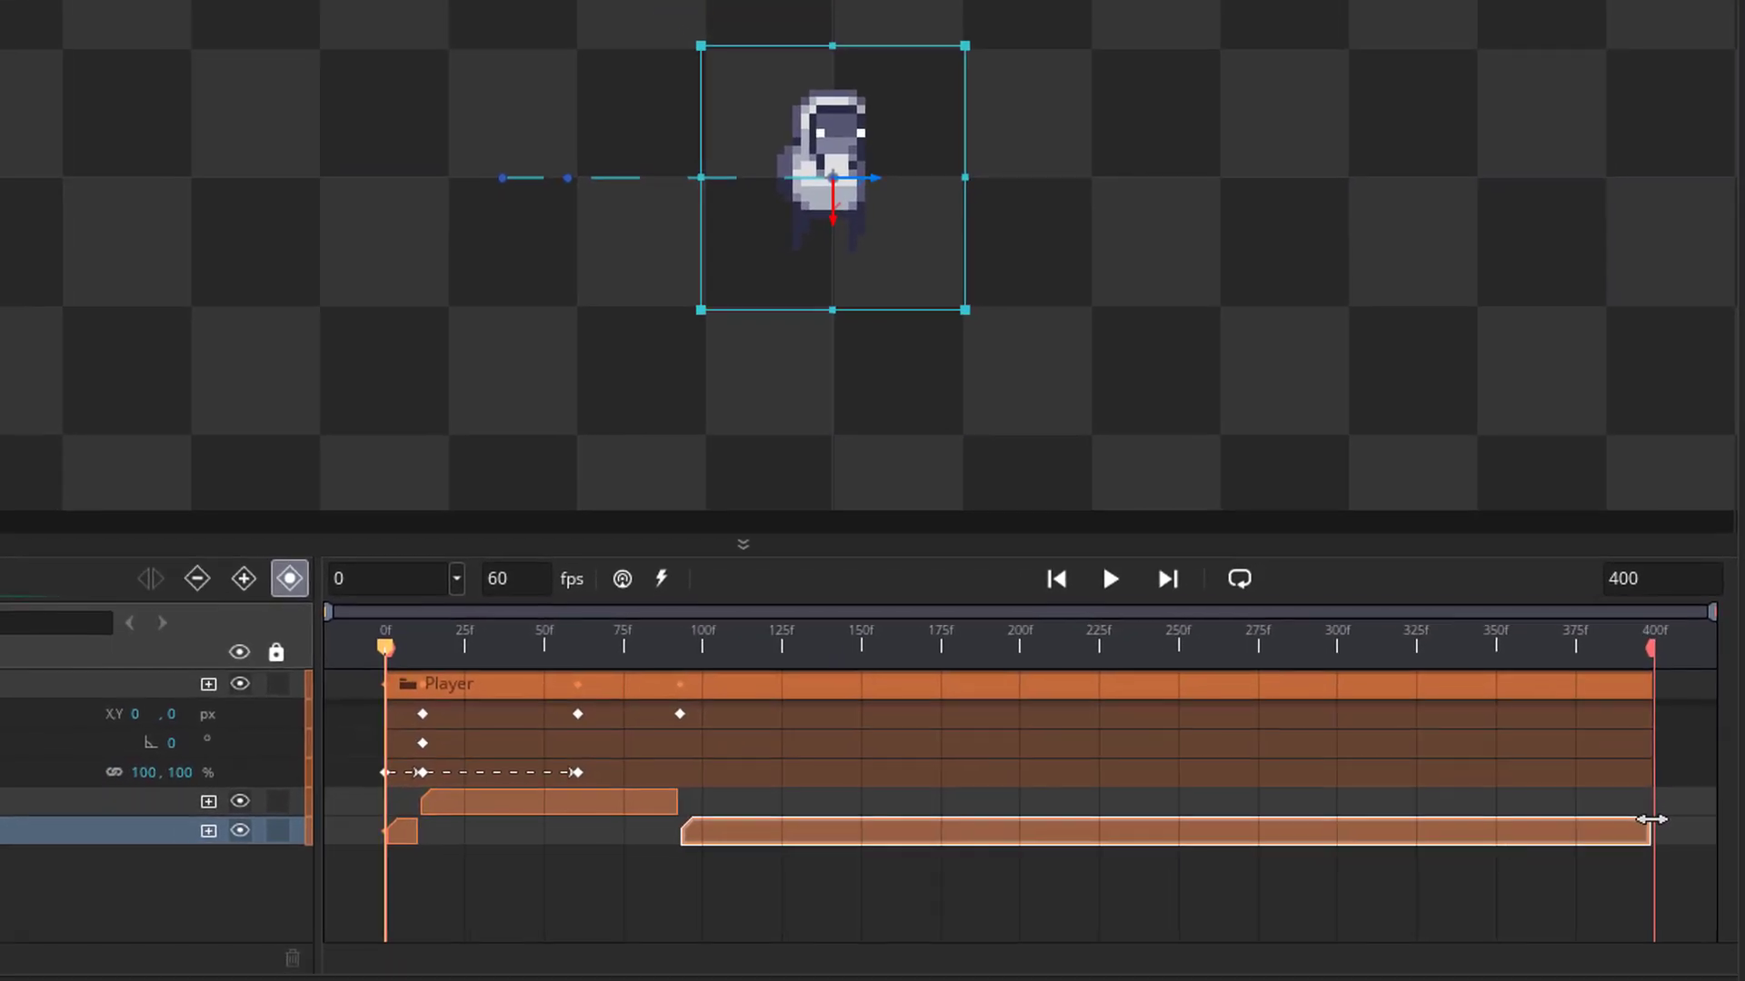
{"action": "left_click_drag", "start_coordinate": [549, 656], "coordinate": [411, 659]}
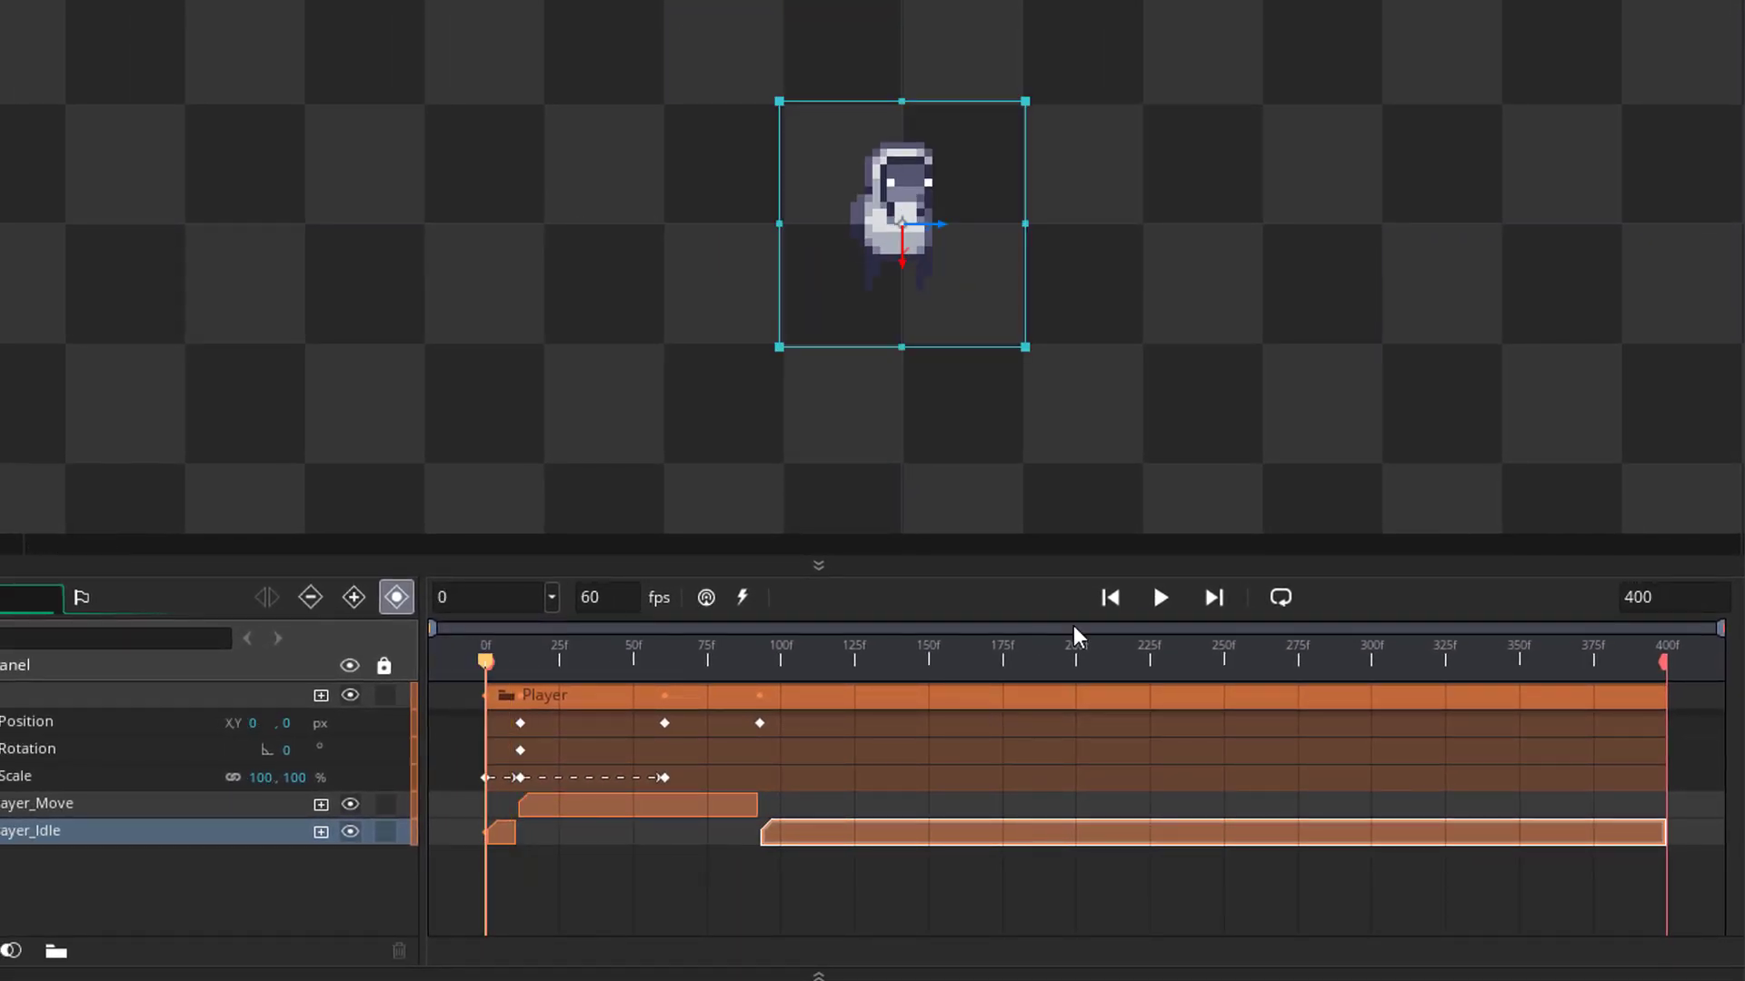
{"action": "left_click", "coordinate": [1163, 602]}
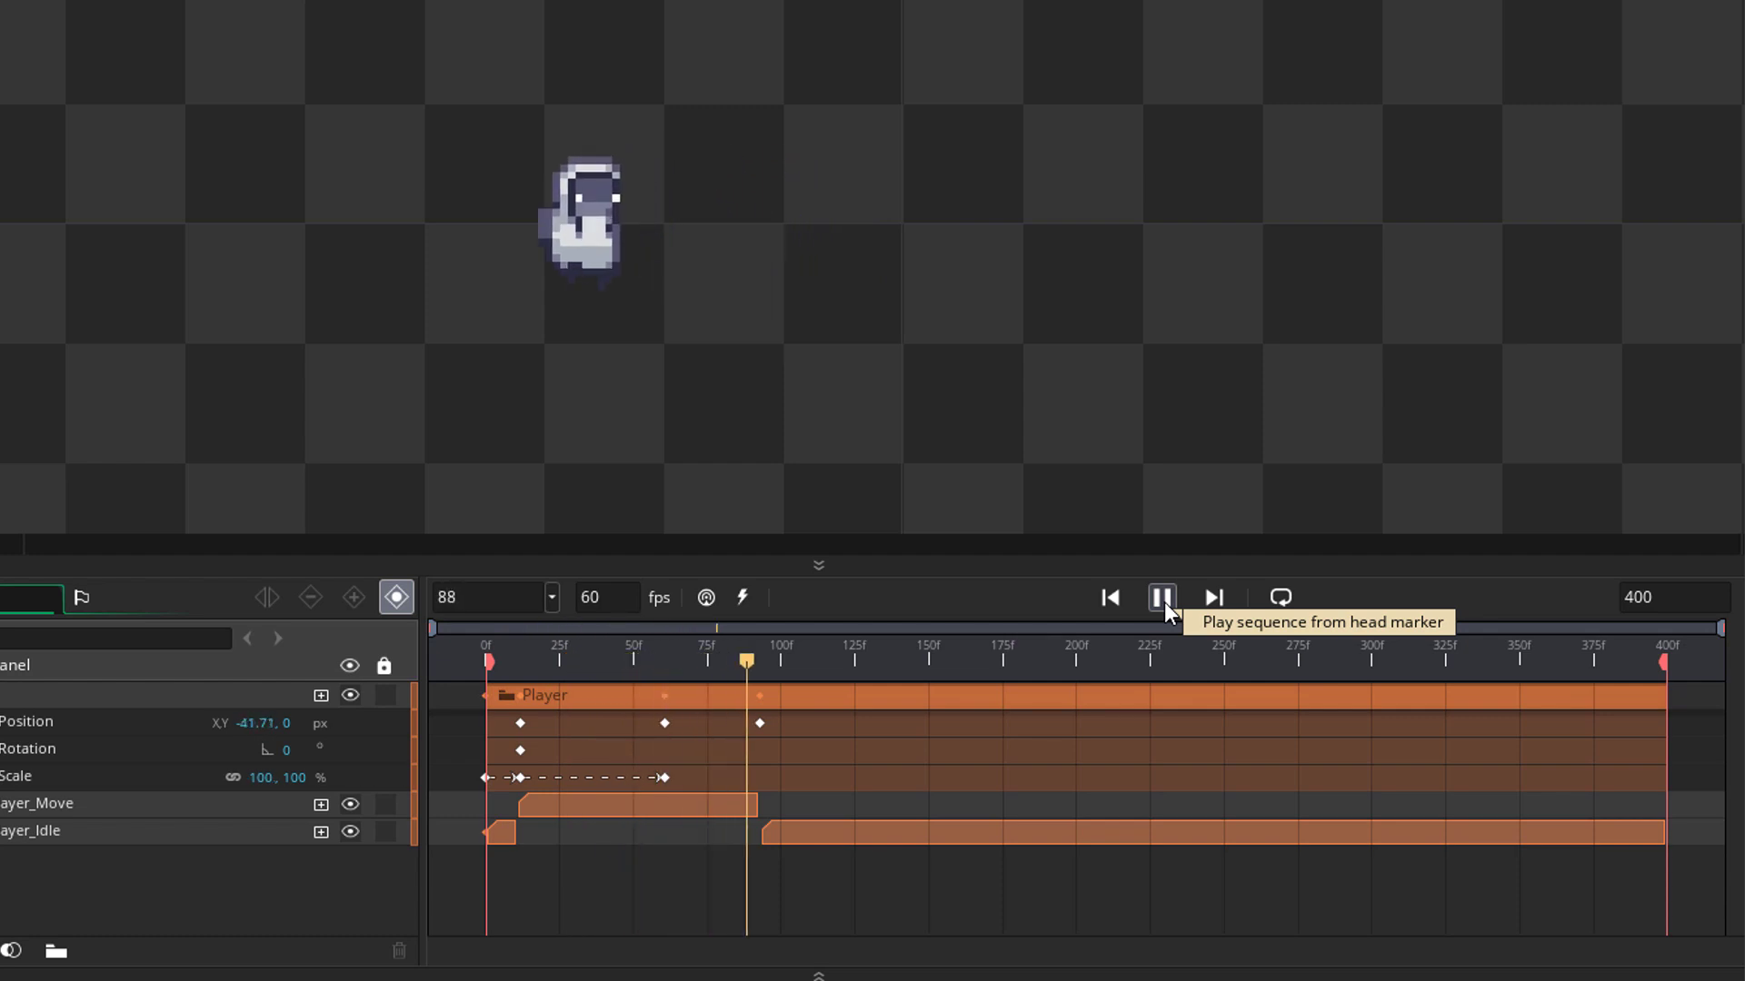
{"action": "left_click", "coordinate": [1164, 602]}
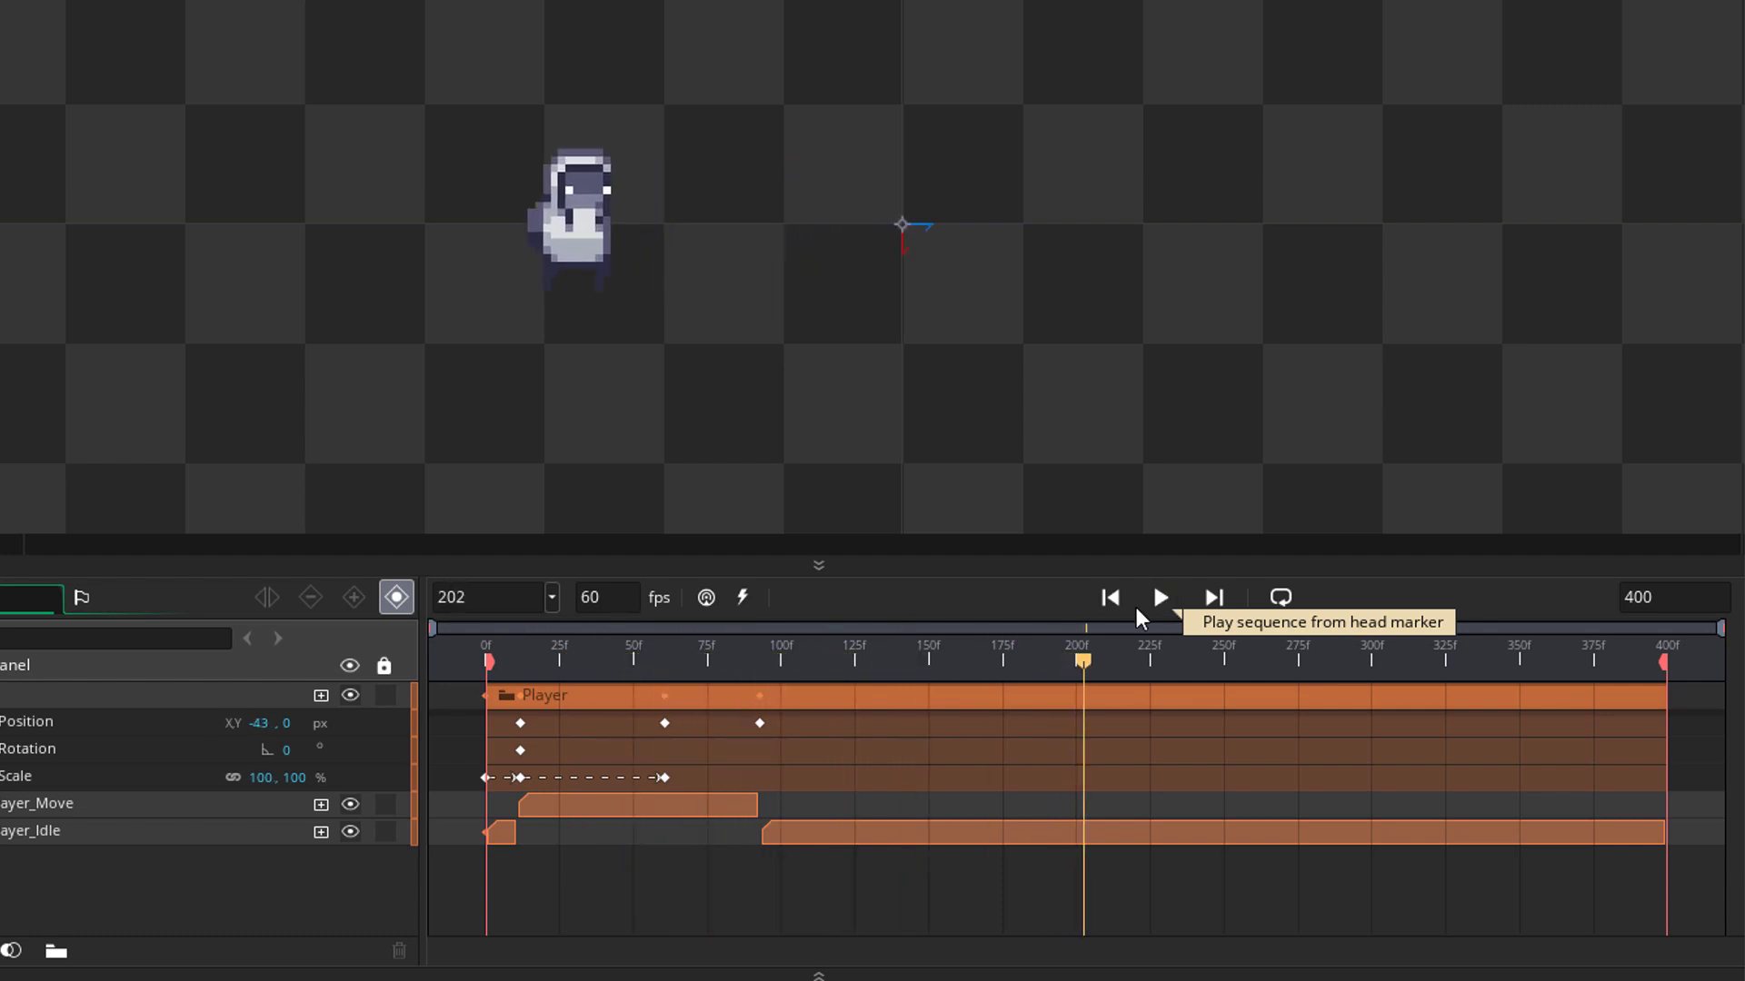
{"action": "left_click_drag", "start_coordinate": [815, 667], "coordinate": [504, 669]}
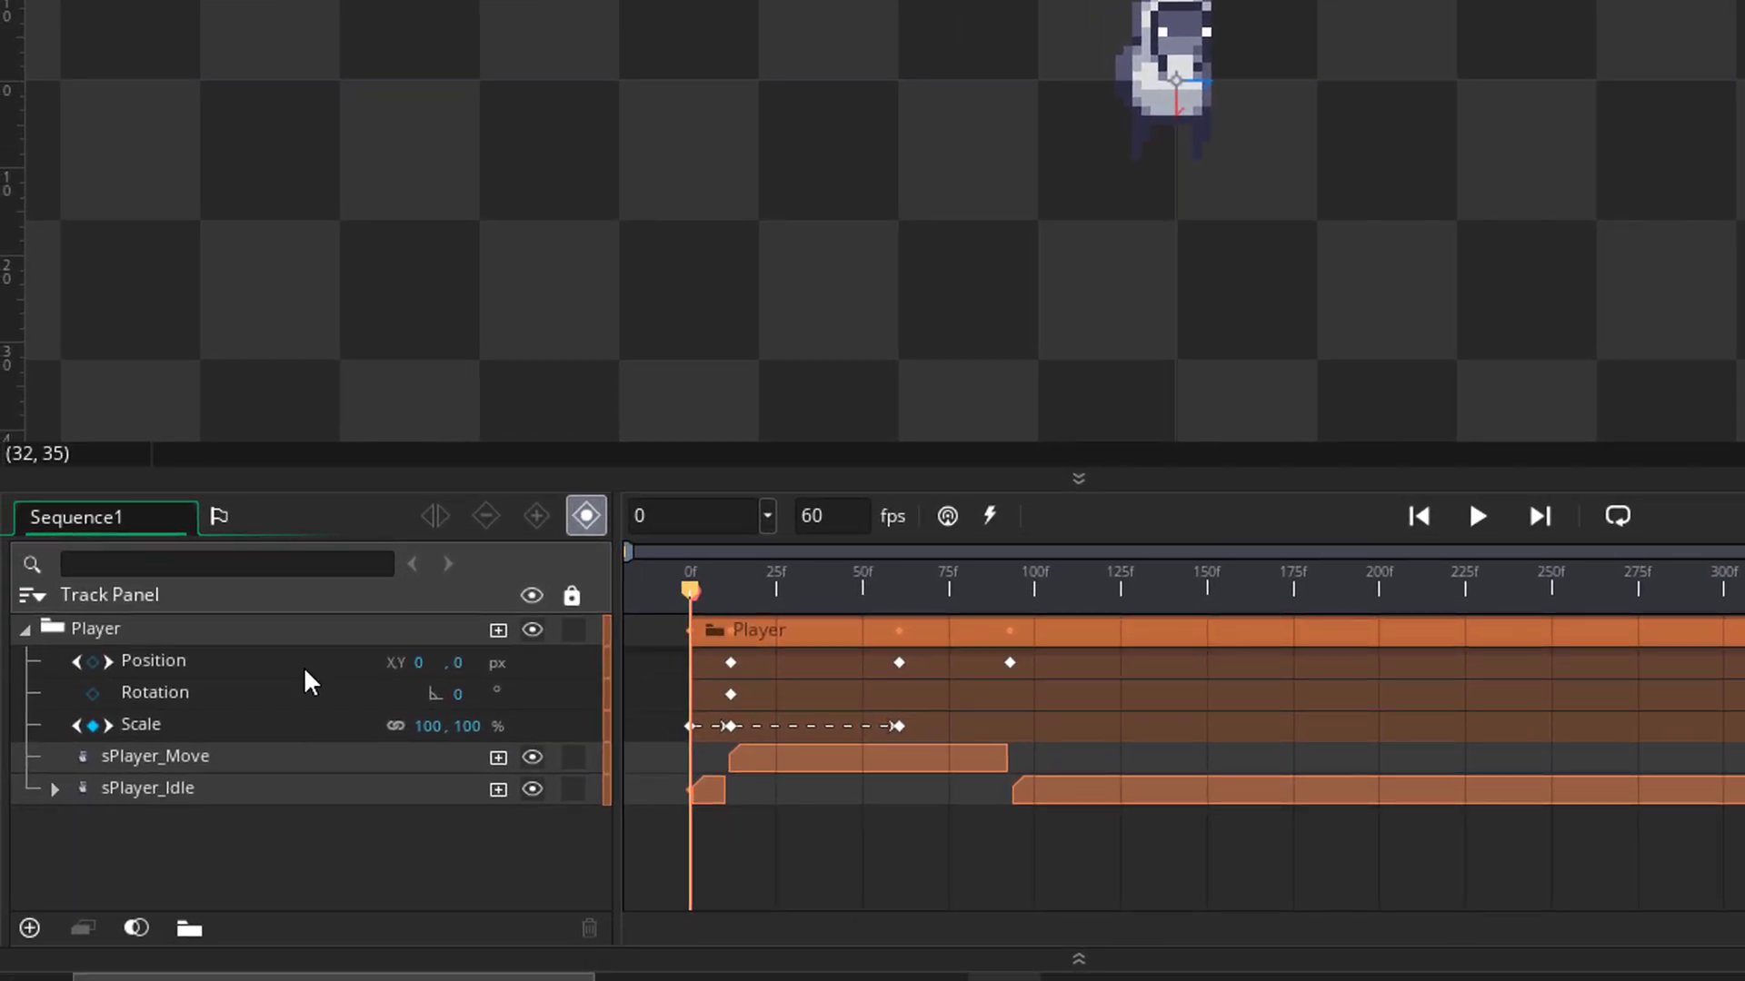
- Convert the Player group's Position track to an embedded animation curve and open that curve for editing
{"action": "left_click", "coordinate": [305, 670]}
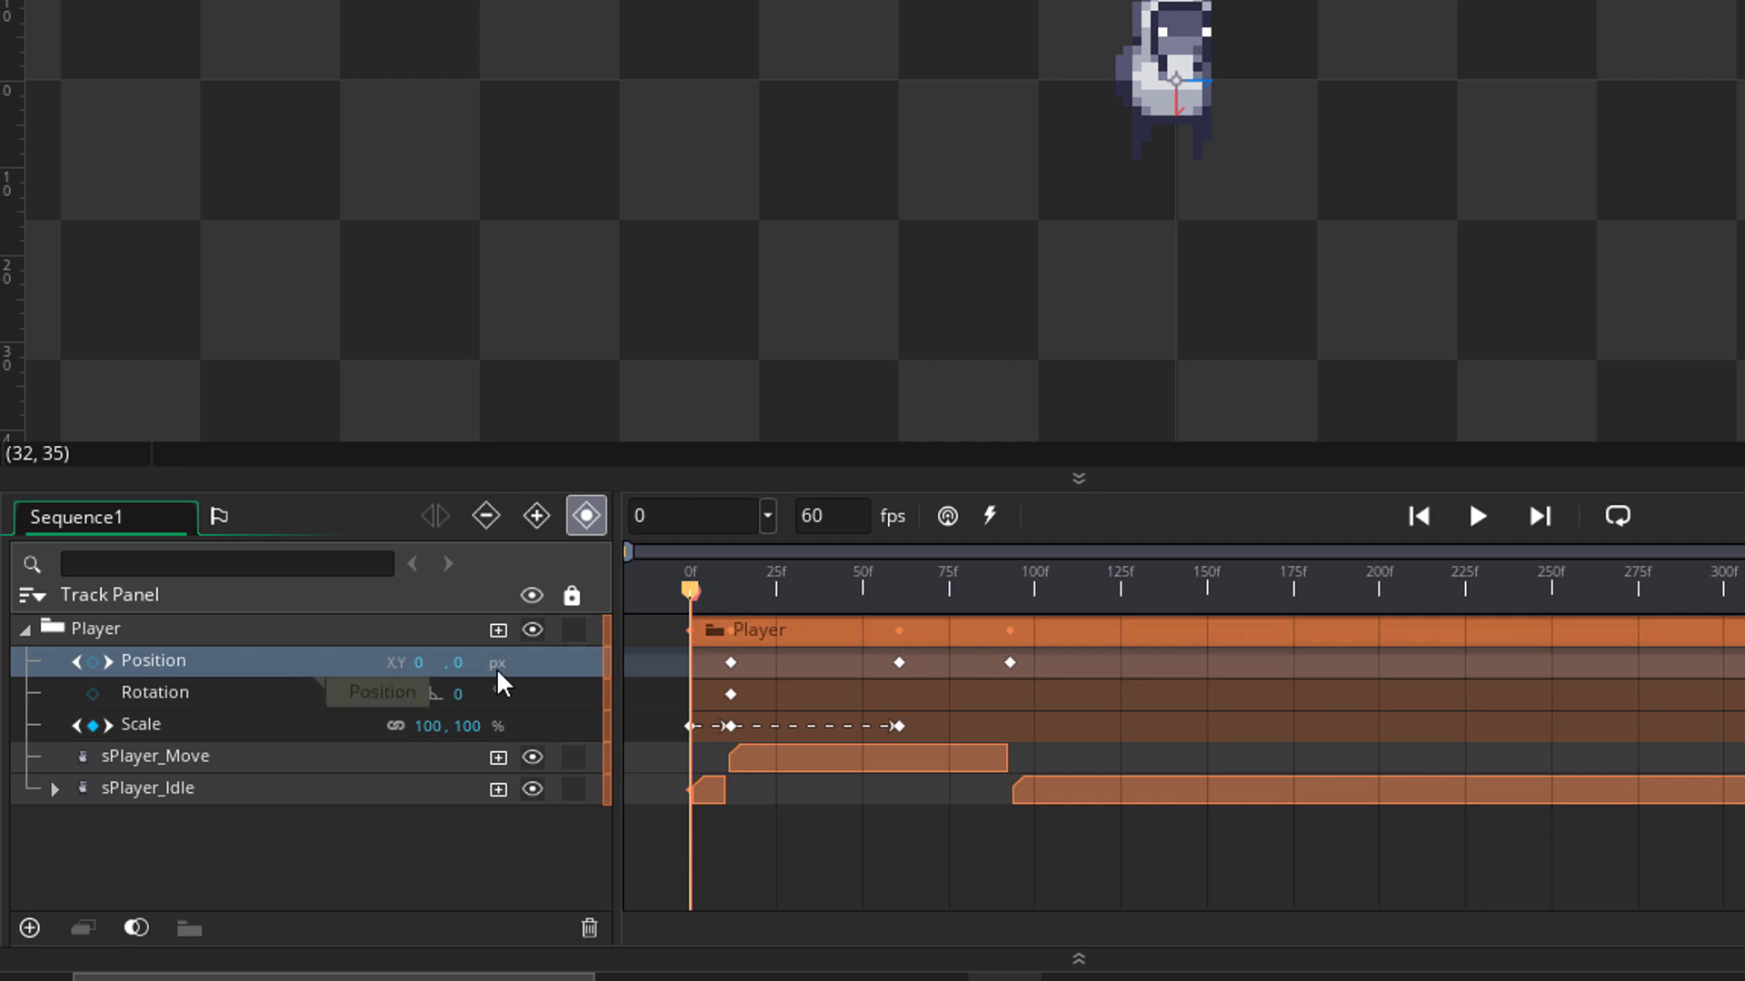
{"action": "right_click", "coordinate": [848, 673]}
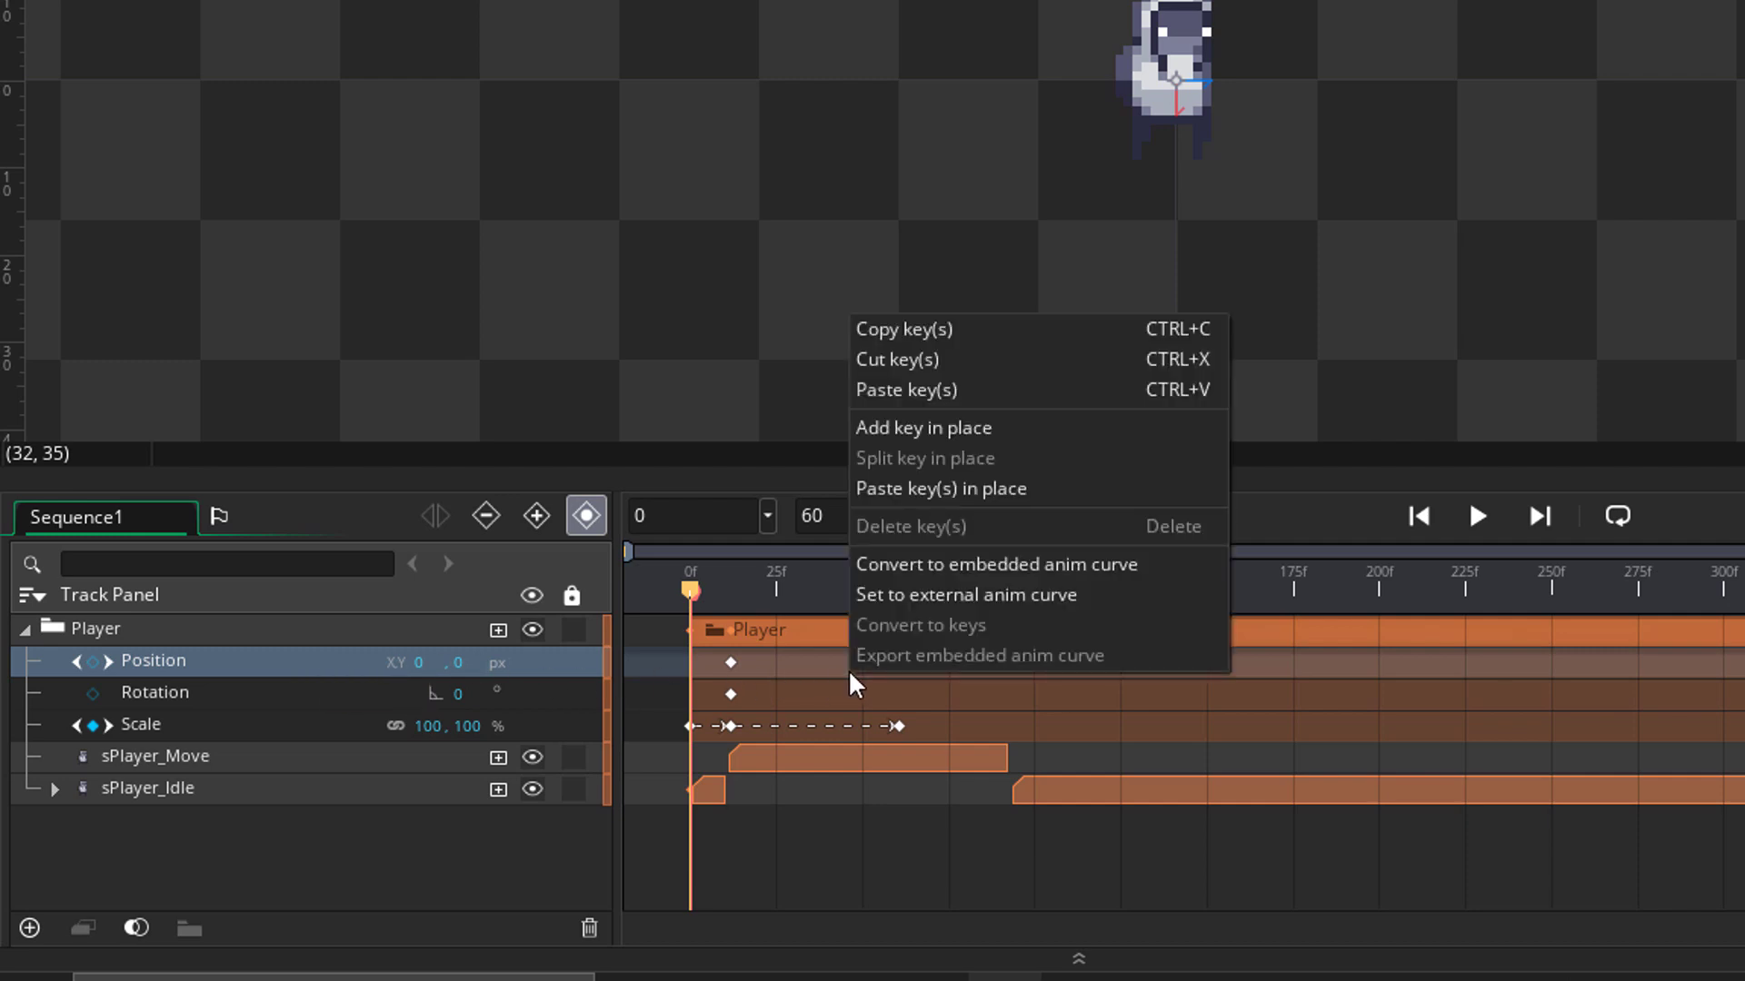
{"action": "left_click", "coordinate": [934, 564]}
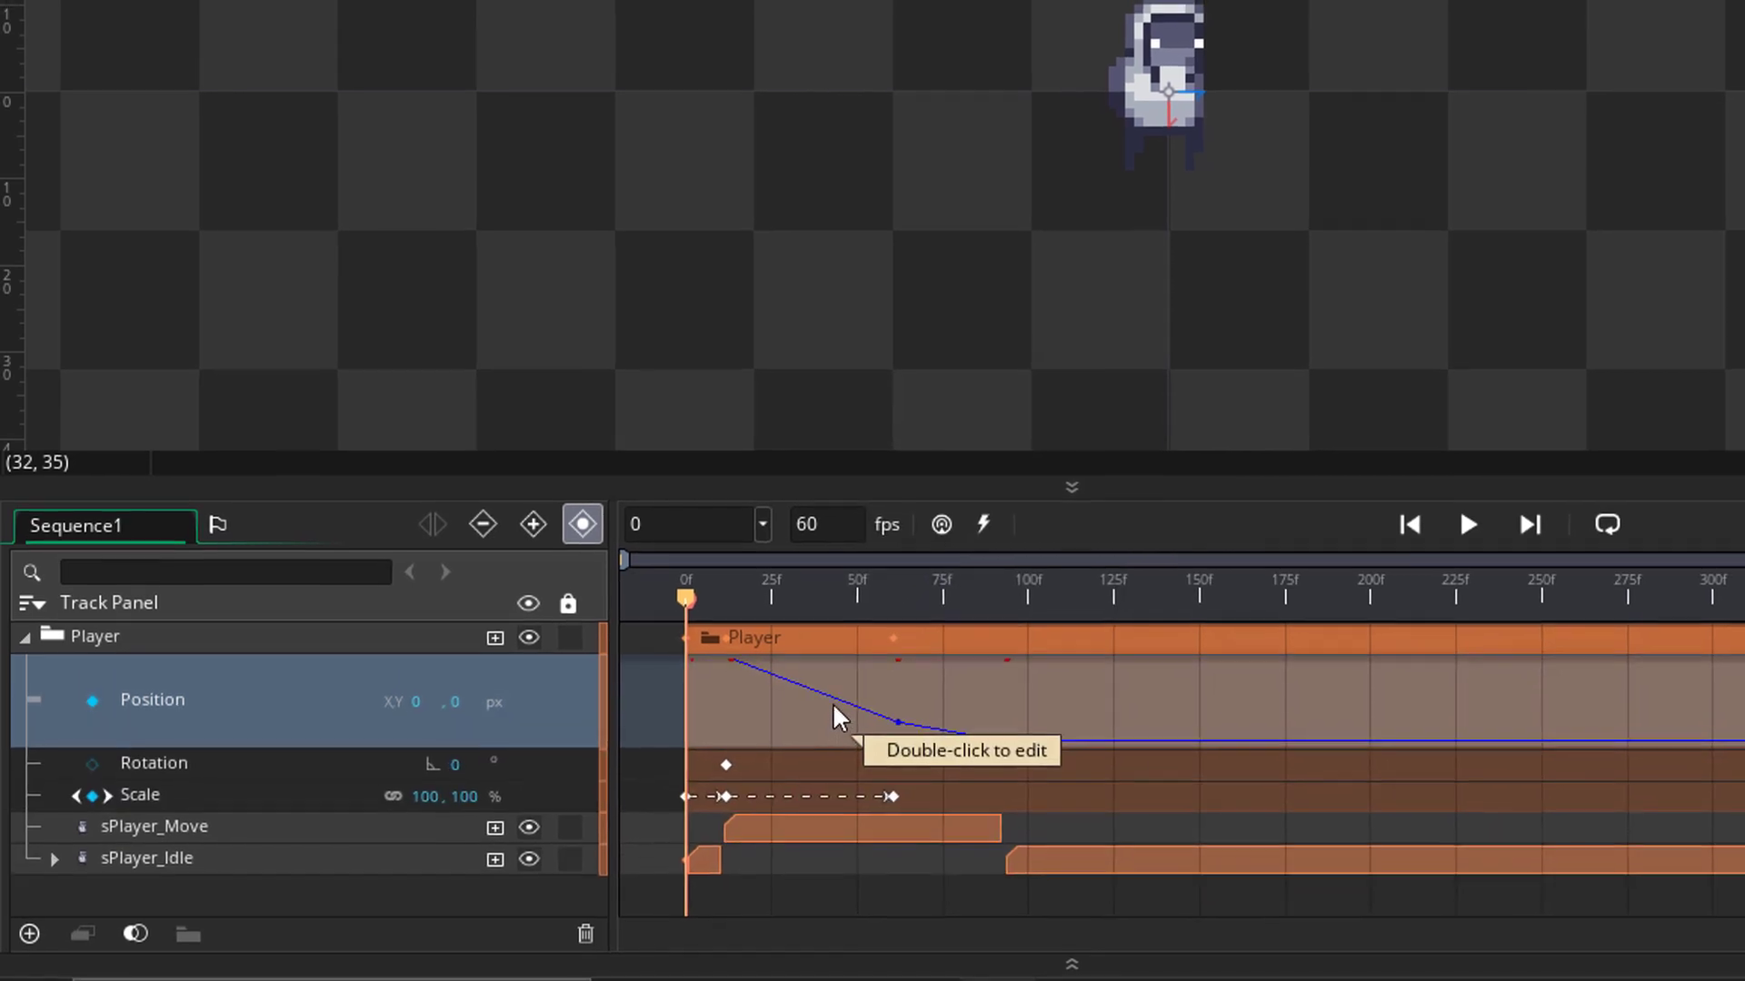
{"action": "left_click_drag", "start_coordinate": [667, 633], "coordinate": [639, 668]}
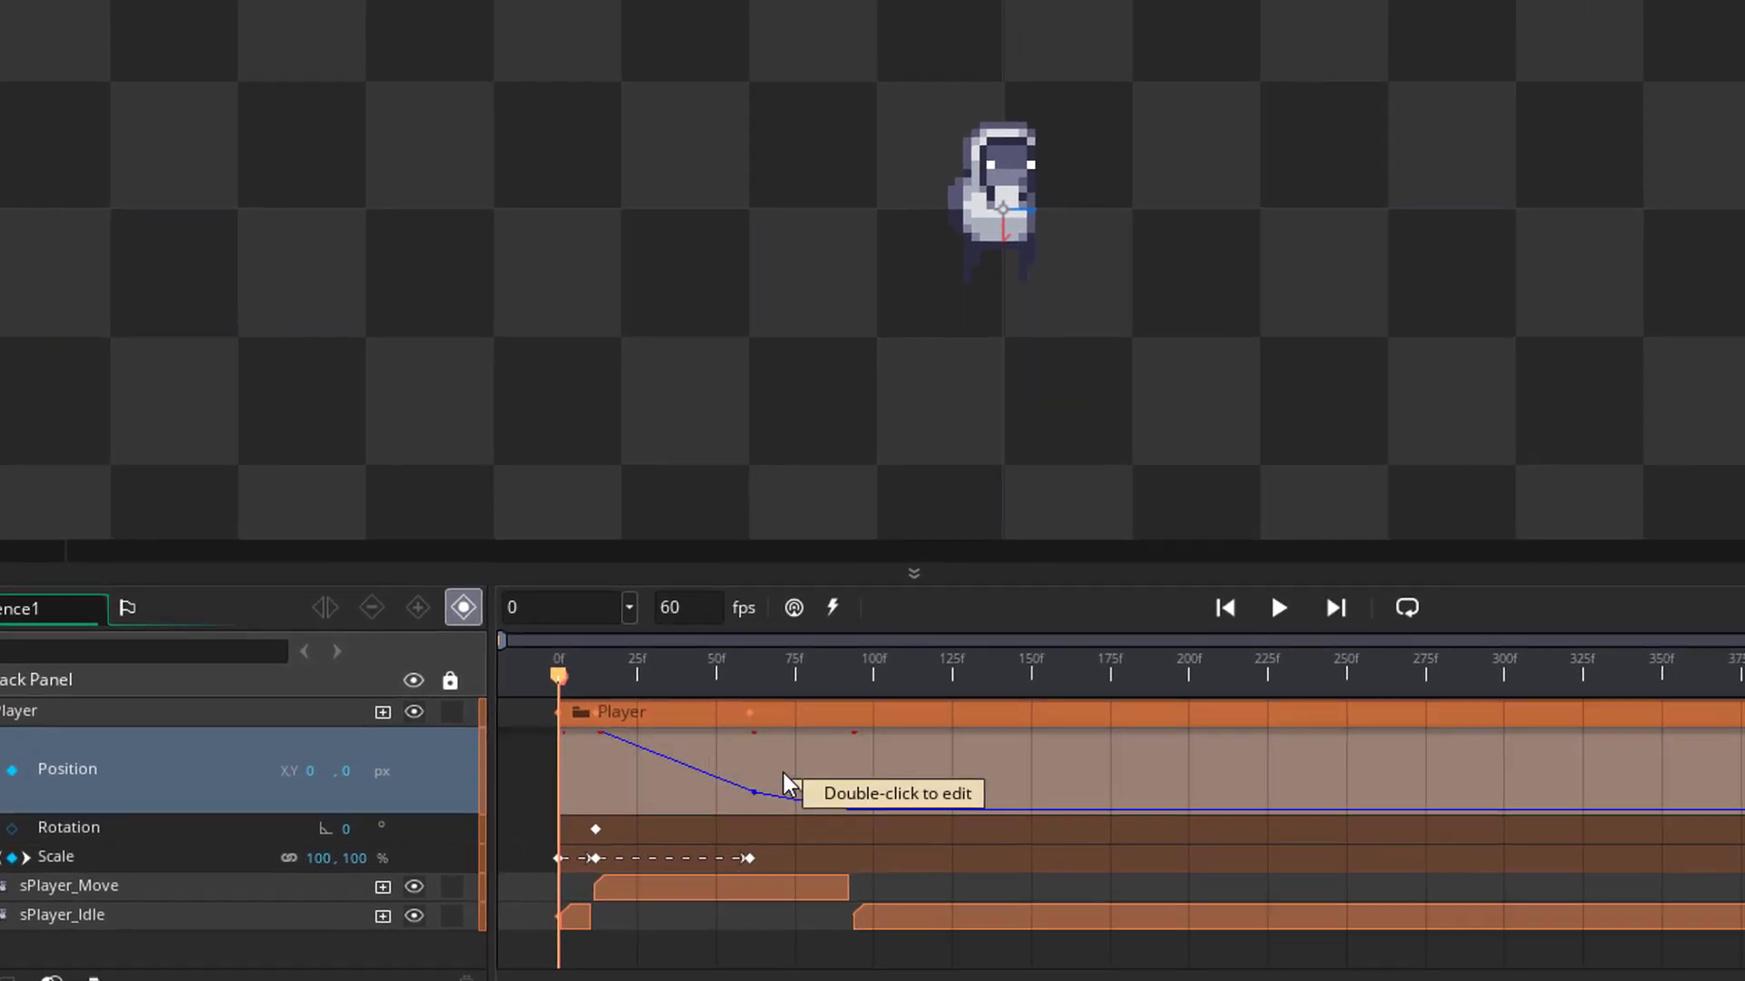
{"action": "double_click", "coordinate": [847, 773]}
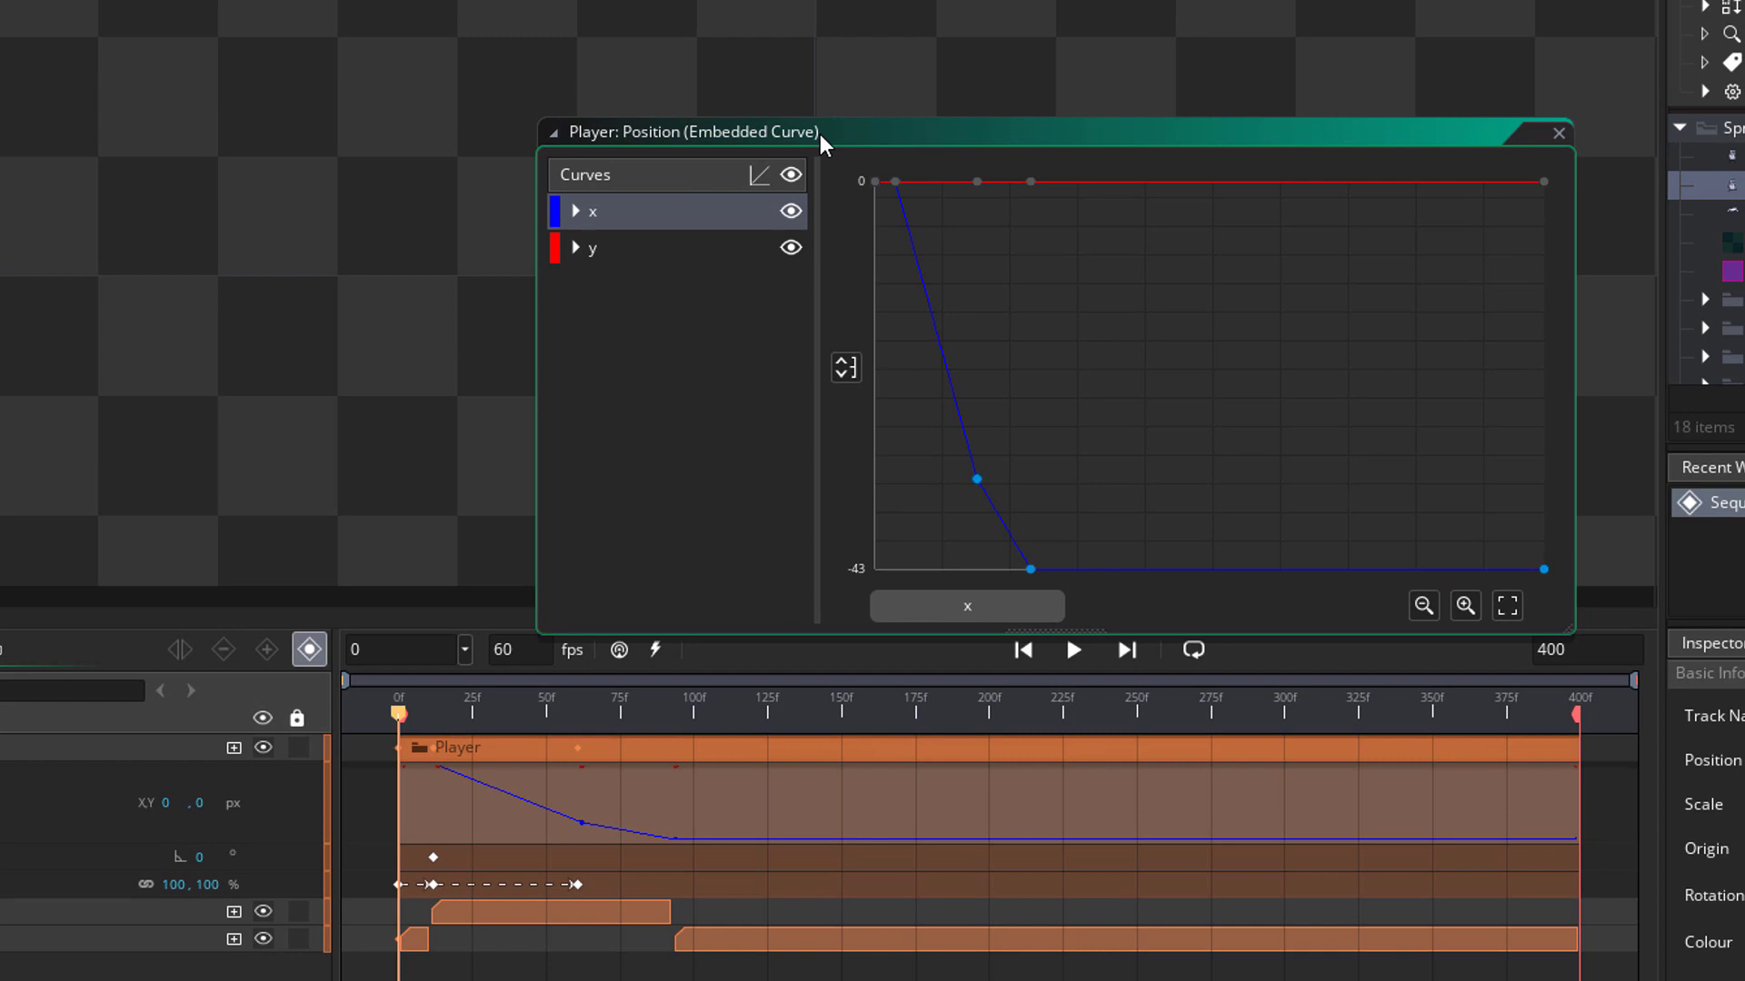
{"action": "left_click_drag", "start_coordinate": [819, 134], "coordinate": [1499, 82]}
{"action": "left_click_drag", "start_coordinate": [1075, 160], "coordinate": [1404, 684]}
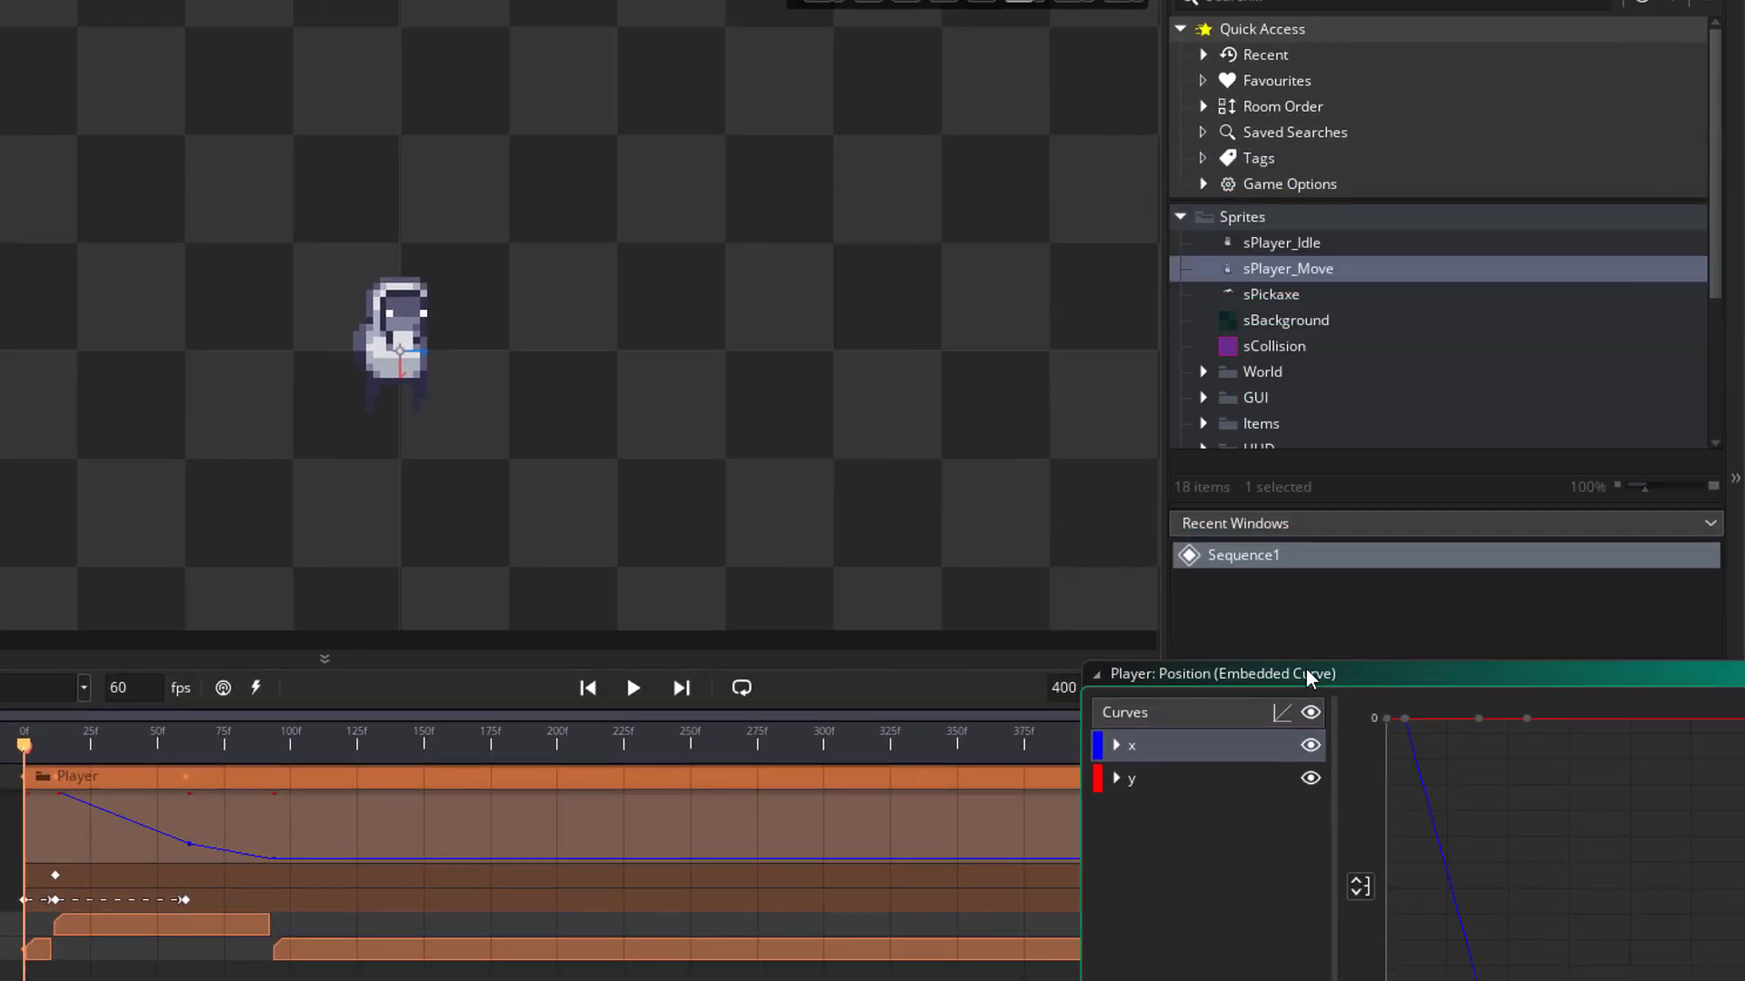
{"action": "left_click_drag", "start_coordinate": [1160, 545], "coordinate": [913, 219]}
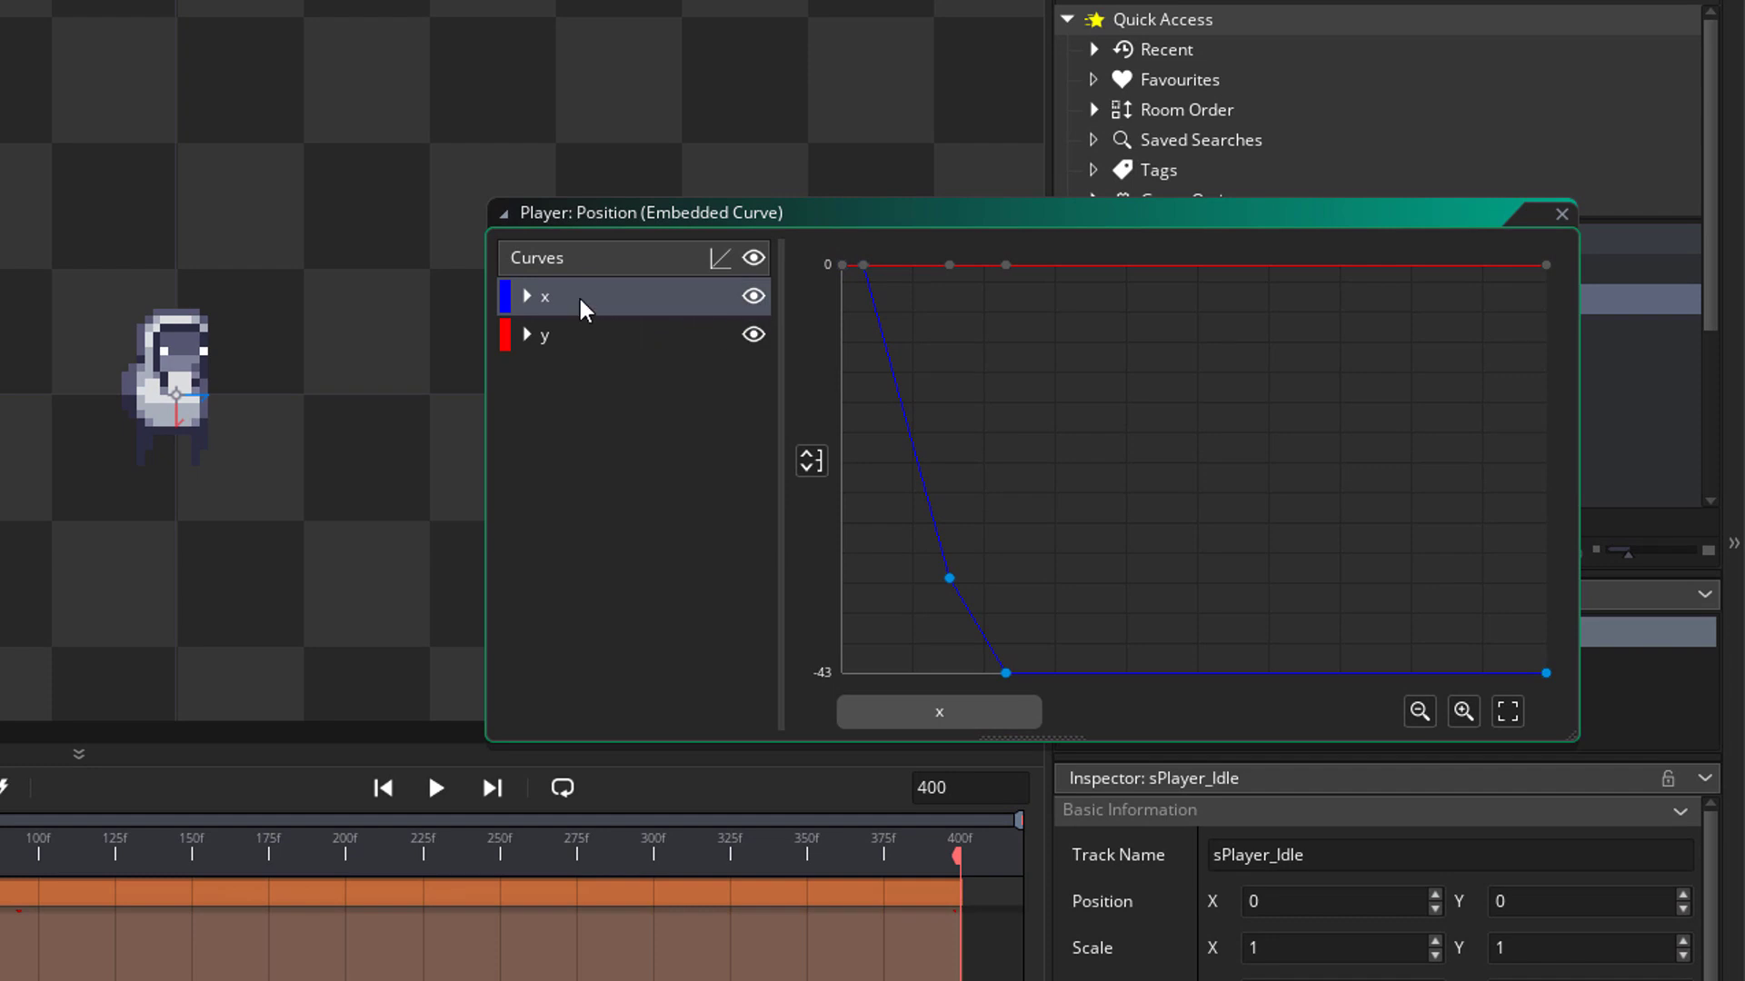
- Select the x channel of the Position curve and set the curve type to Smooth
{"action": "left_click", "coordinate": [576, 336]}
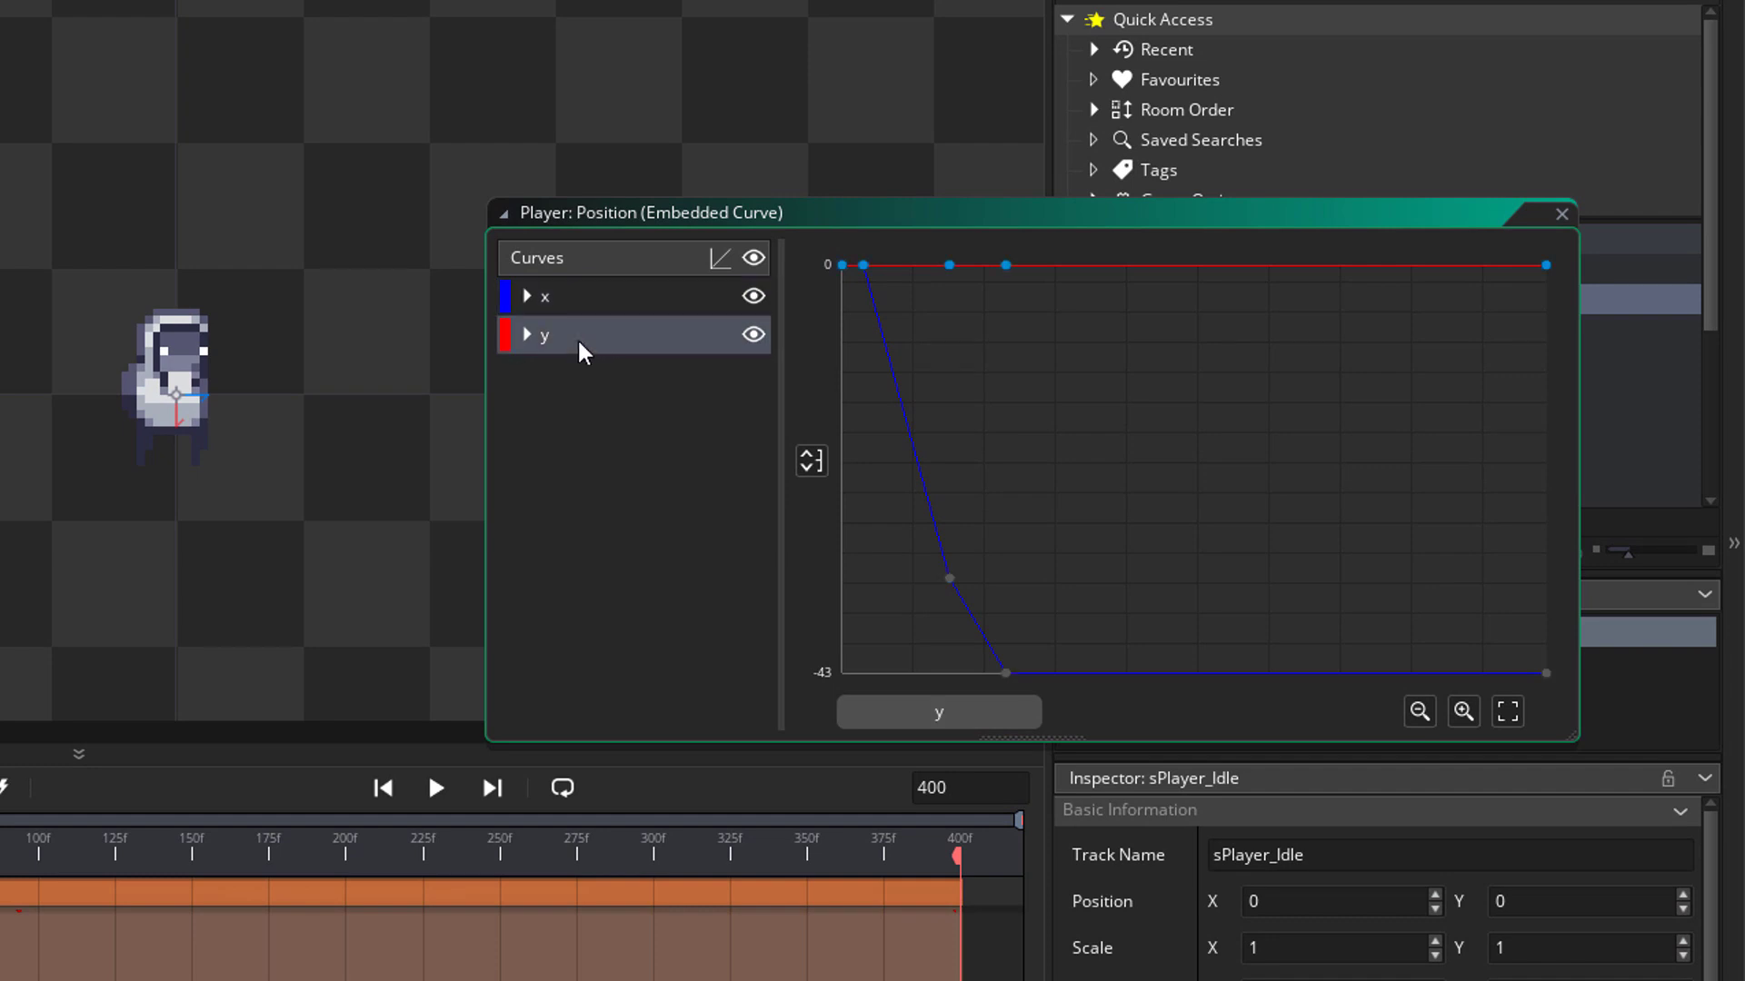
{"action": "left_click", "coordinate": [573, 300]}
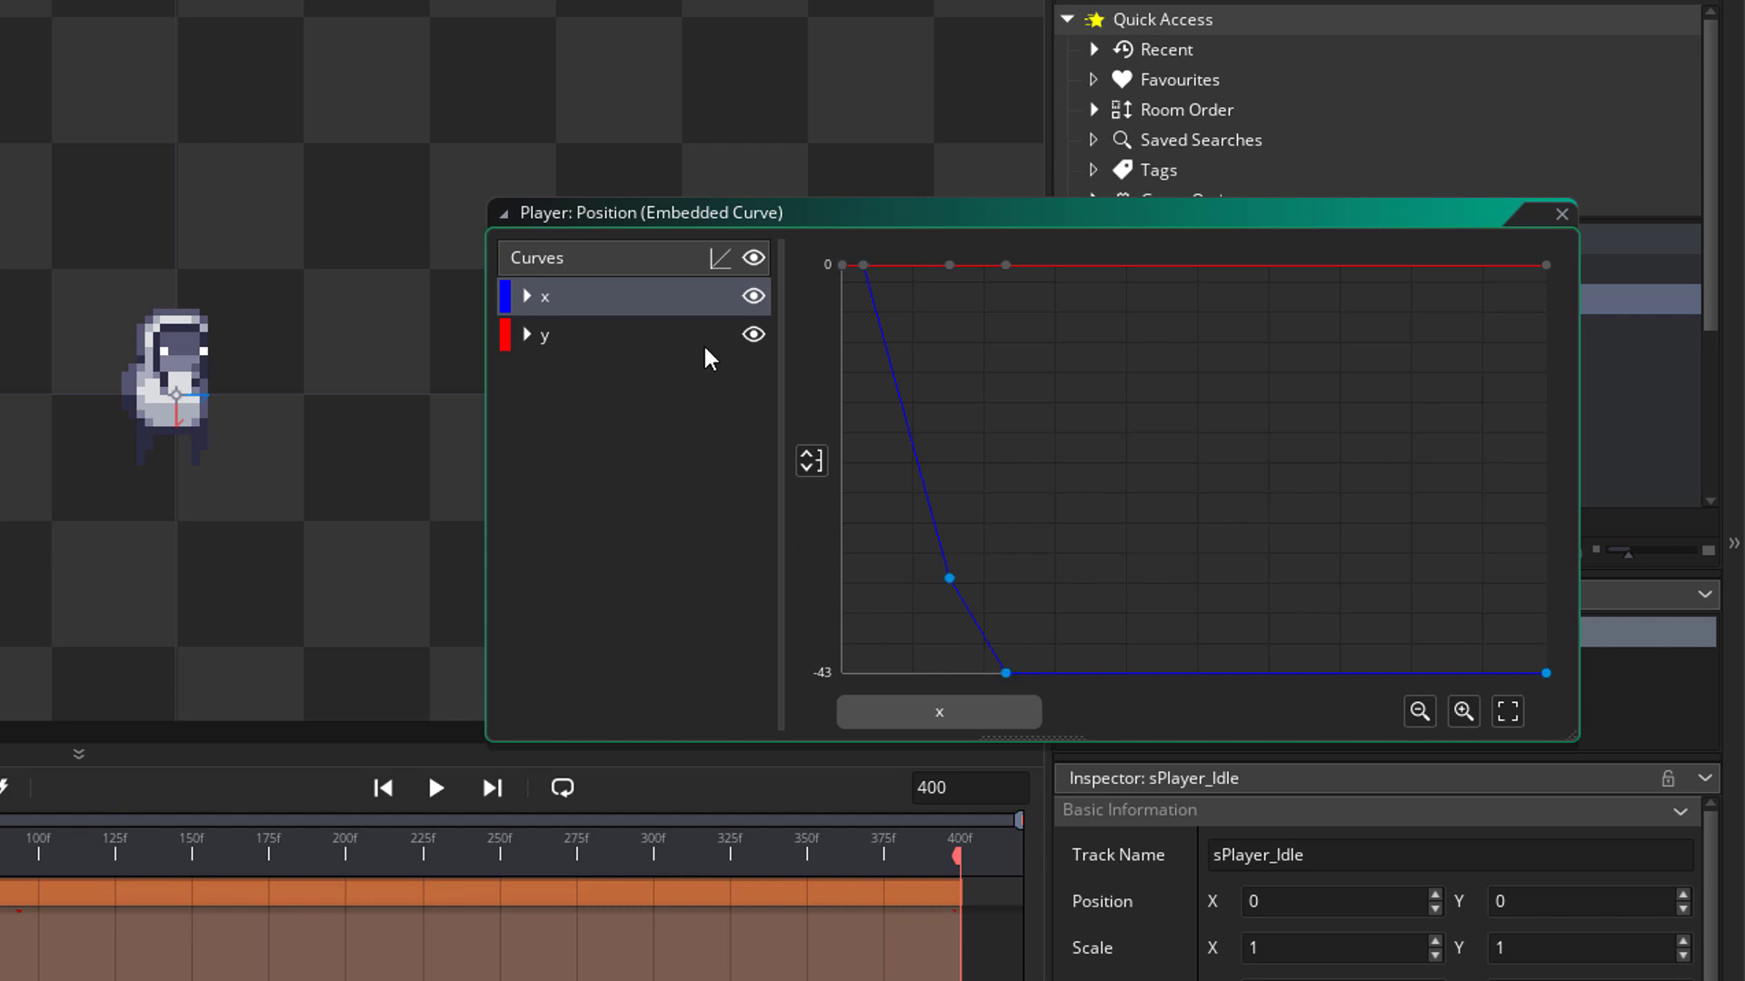
{"action": "left_click", "coordinate": [718, 267]}
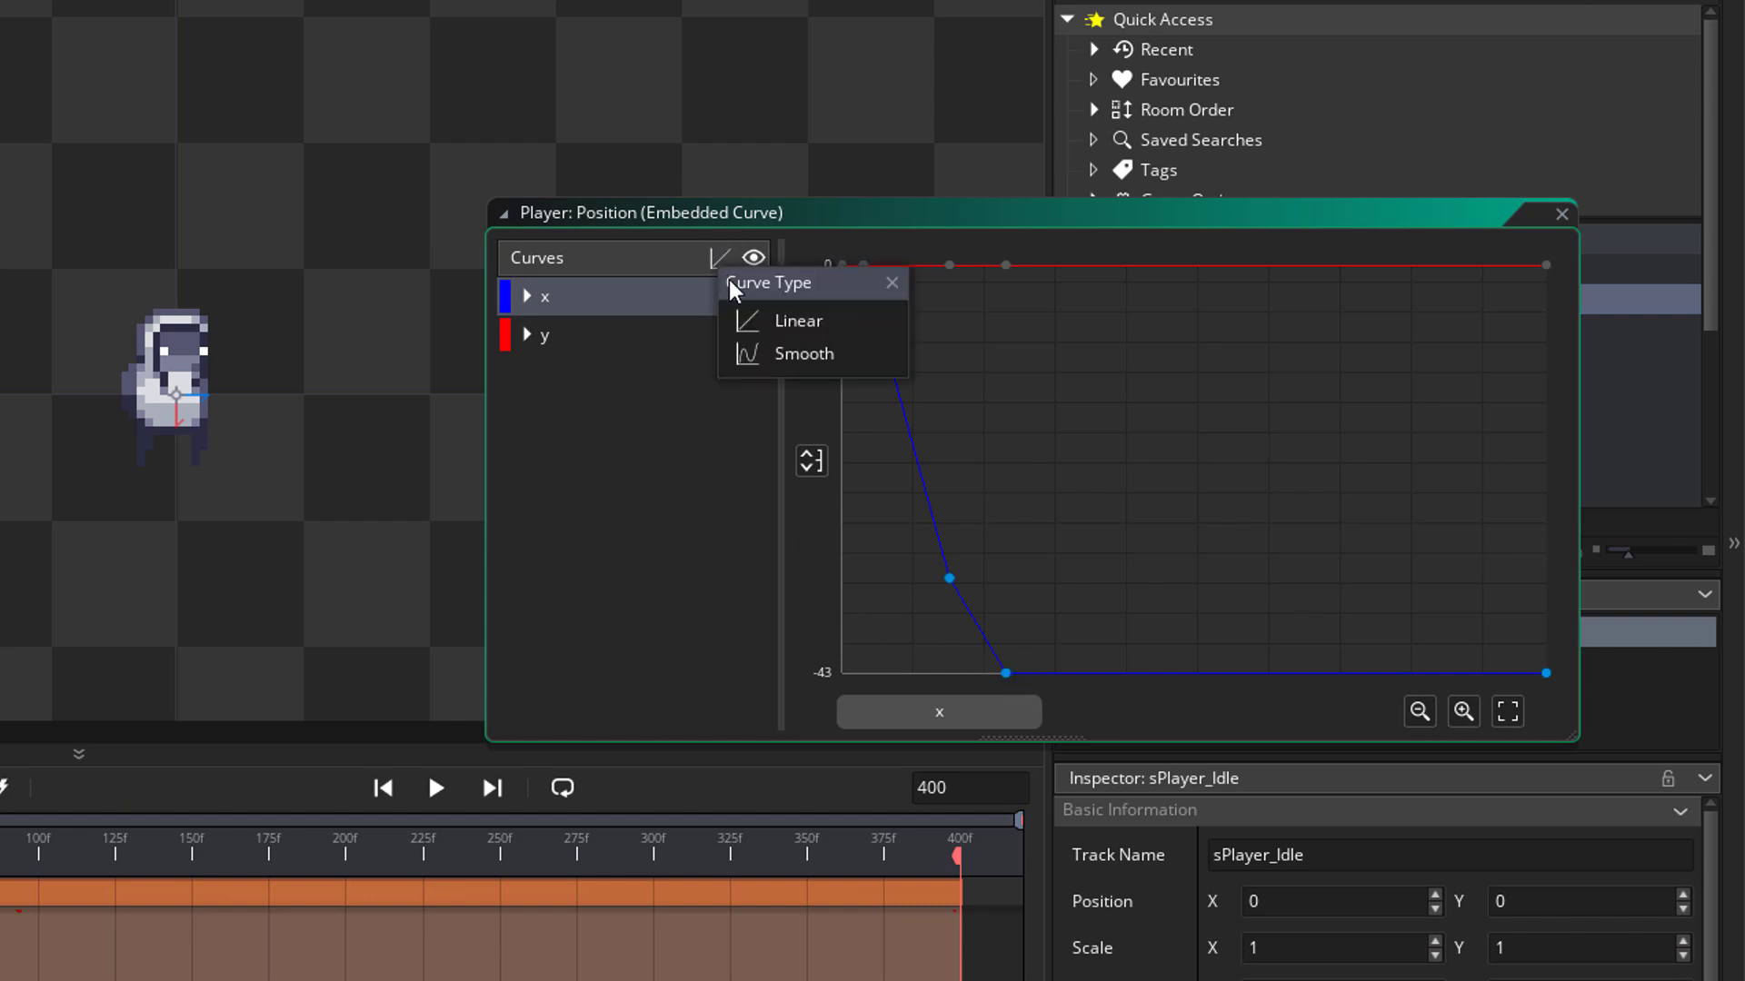
{"action": "left_click", "coordinate": [782, 354]}
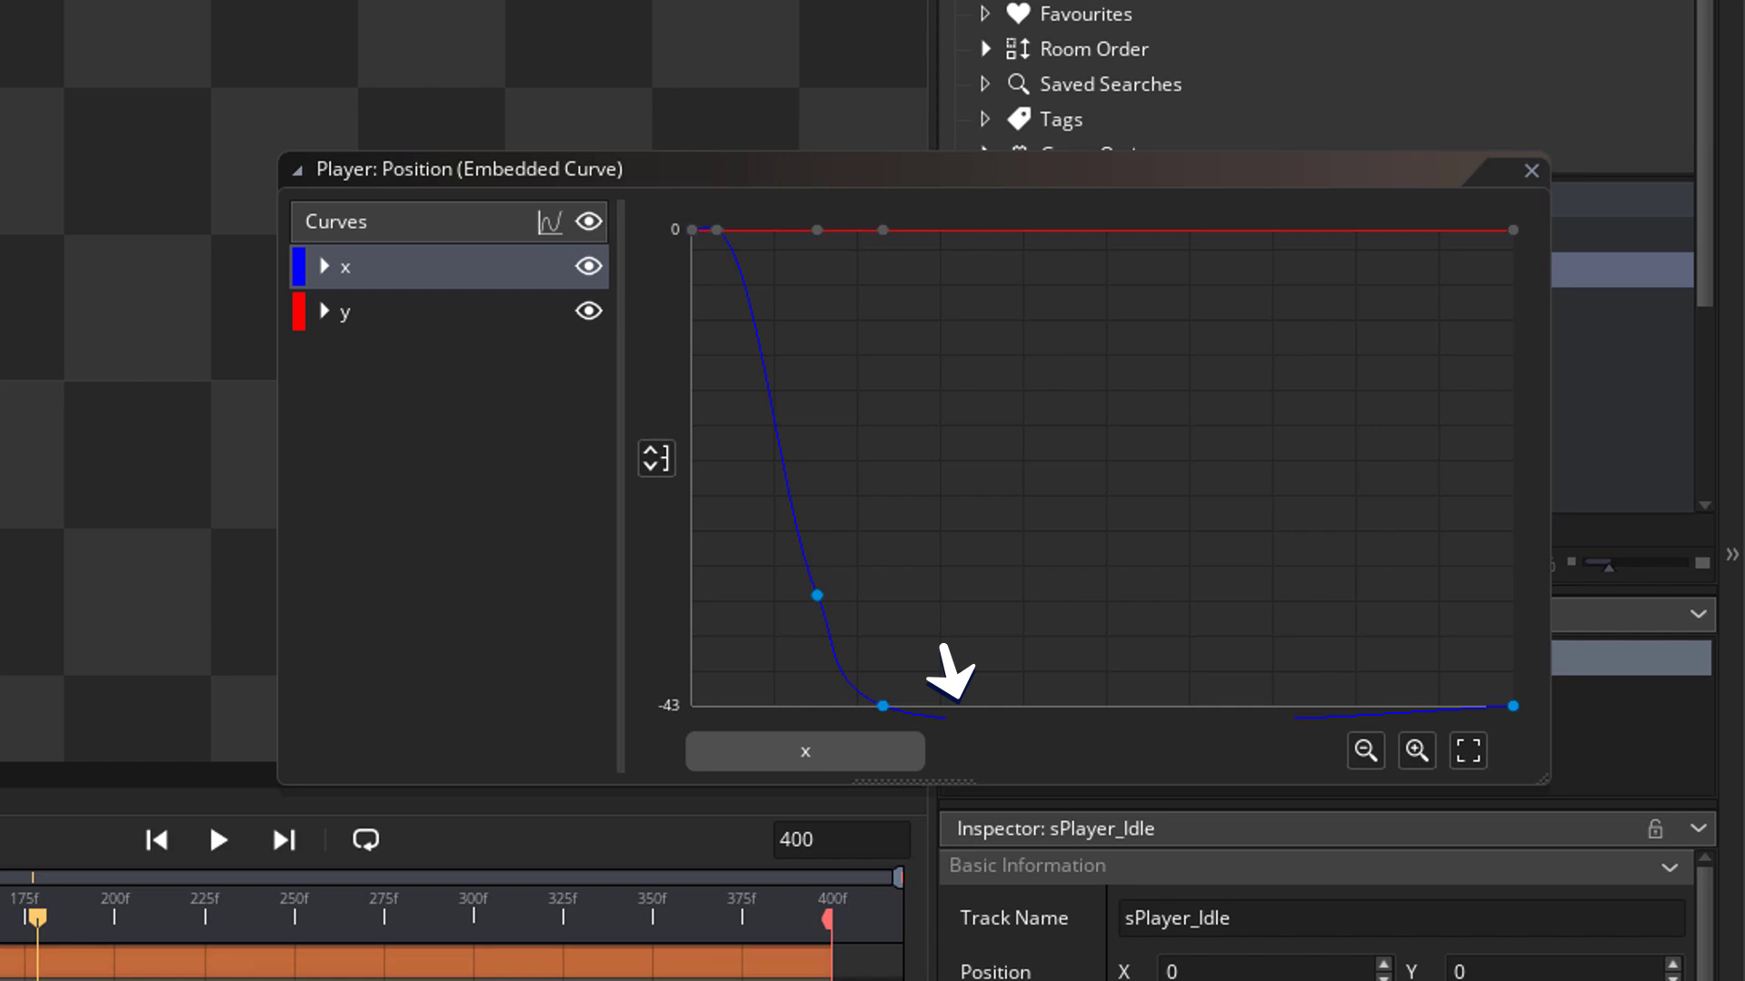
- Add and adjust points on the x curve so it eases from 0 to -43 without overshooting, and play the sequence
{"action": "left_click_drag", "start_coordinate": [974, 716], "coordinate": [762, 265]}
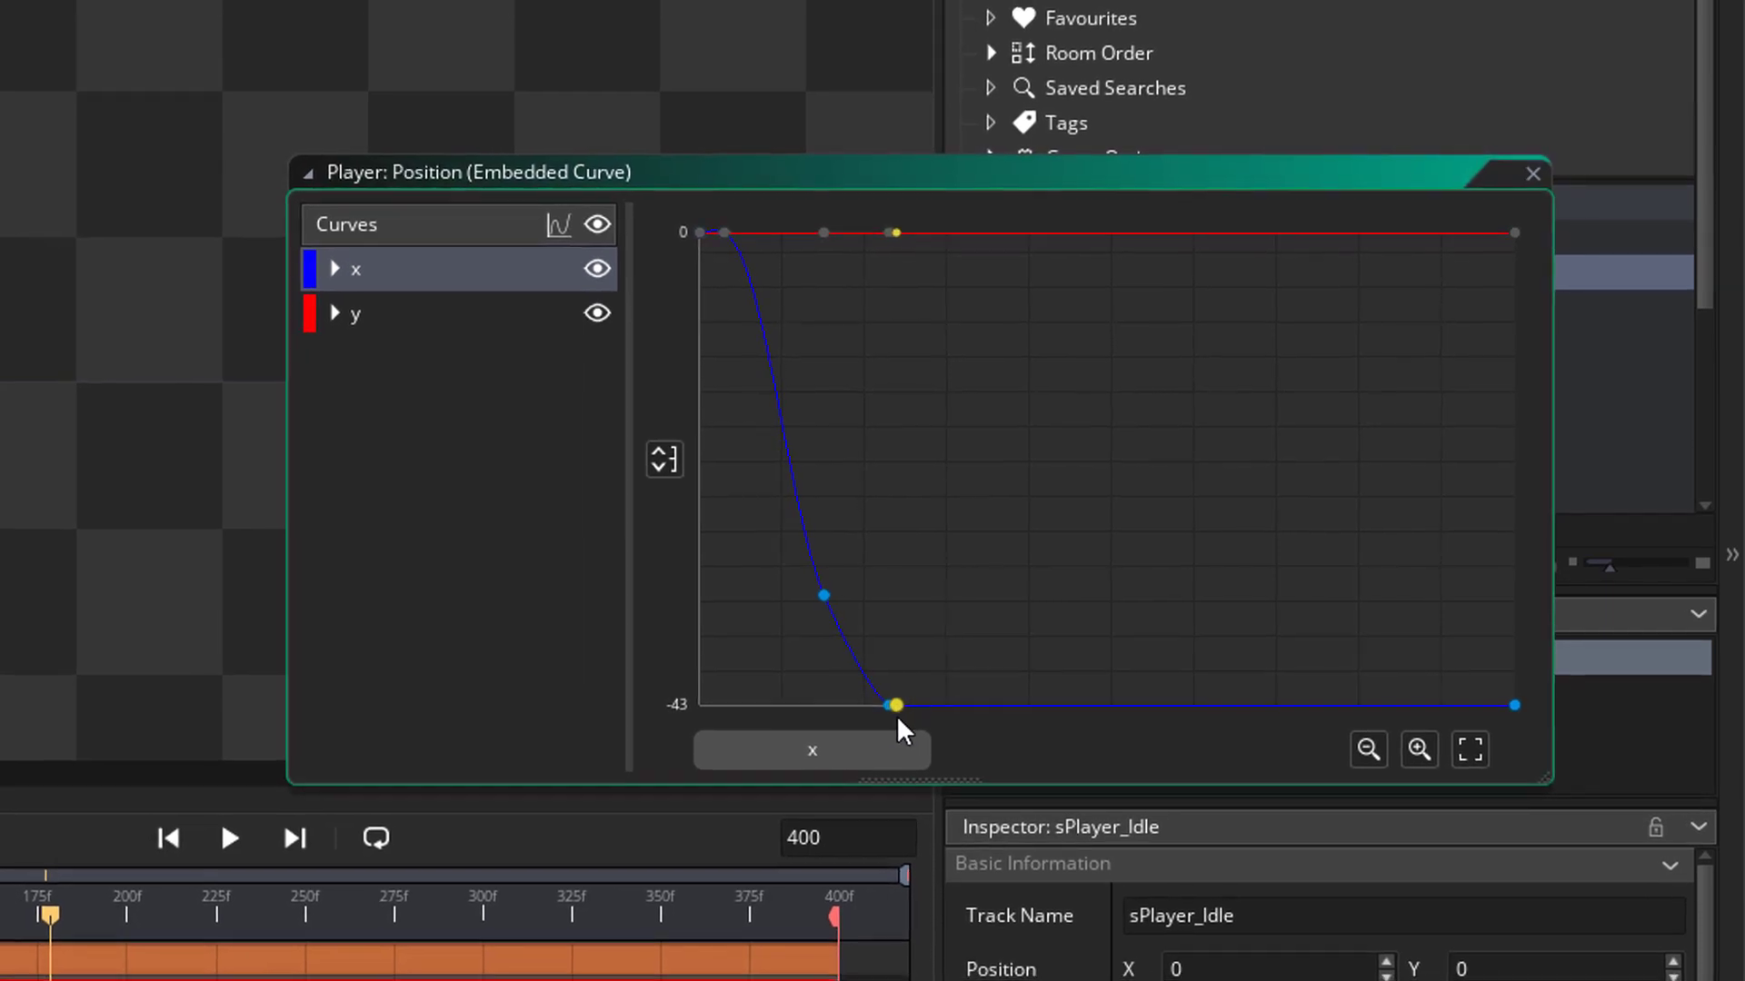
{"action": "left_click_drag", "start_coordinate": [873, 632], "coordinate": [854, 531]}
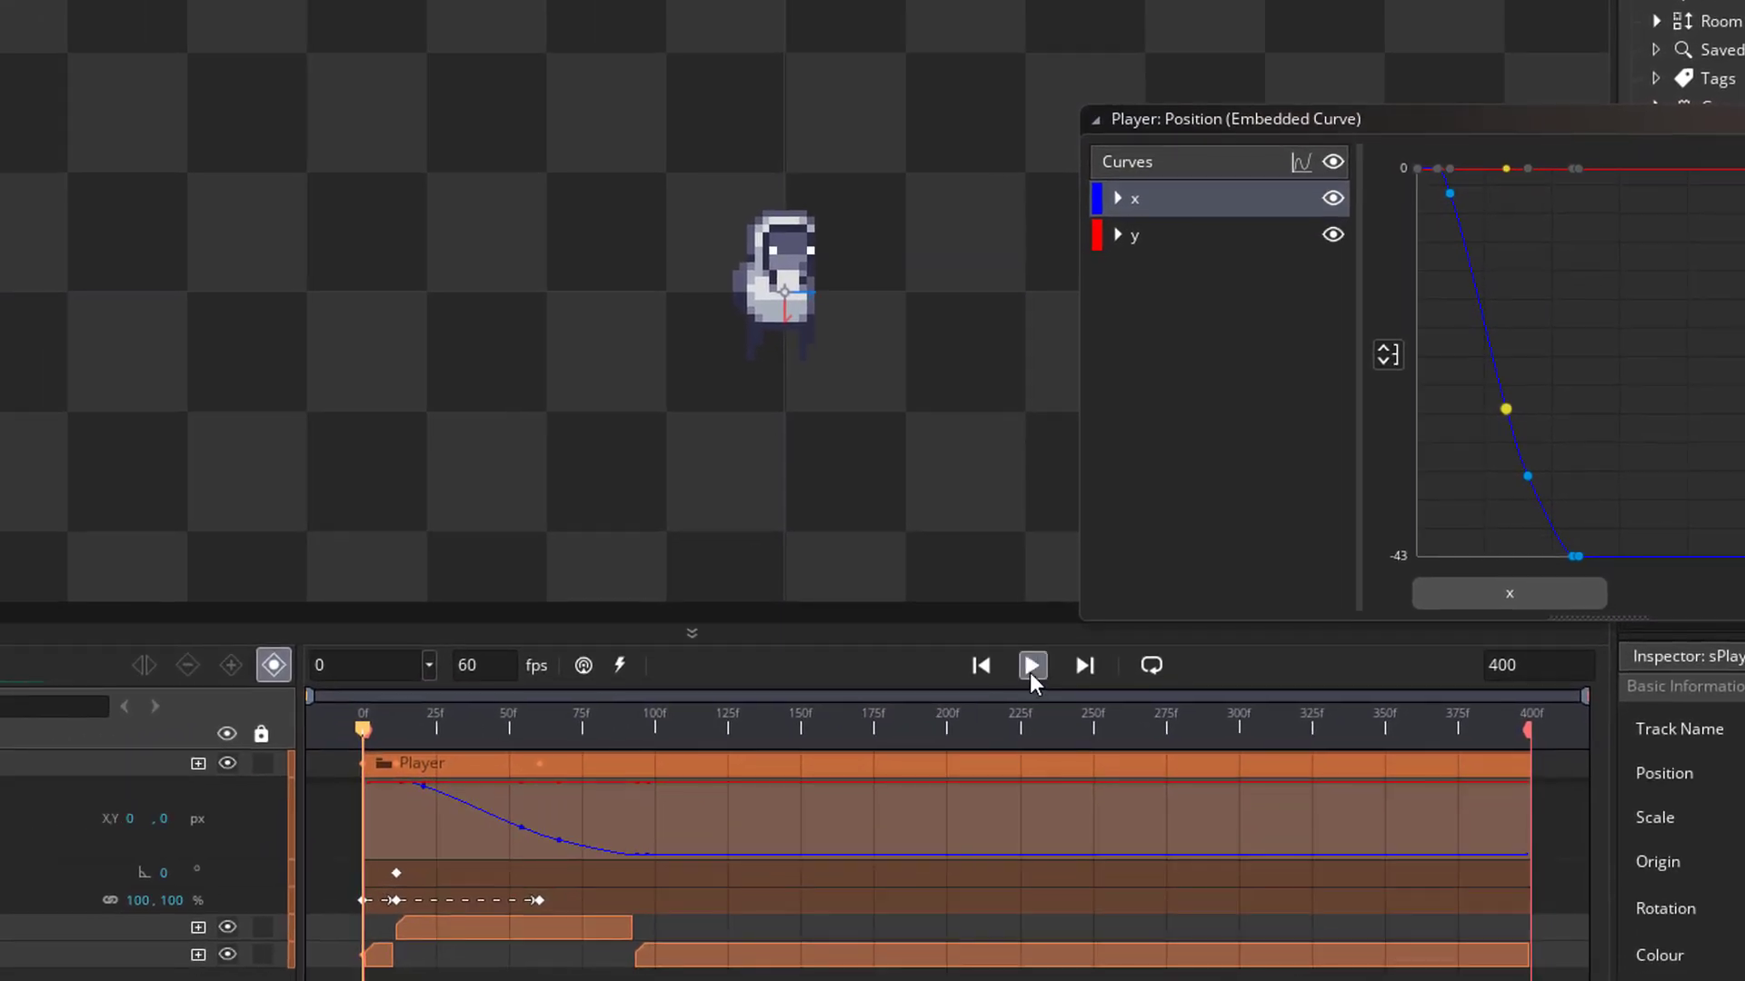
{"action": "left_click", "coordinate": [855, 704]}
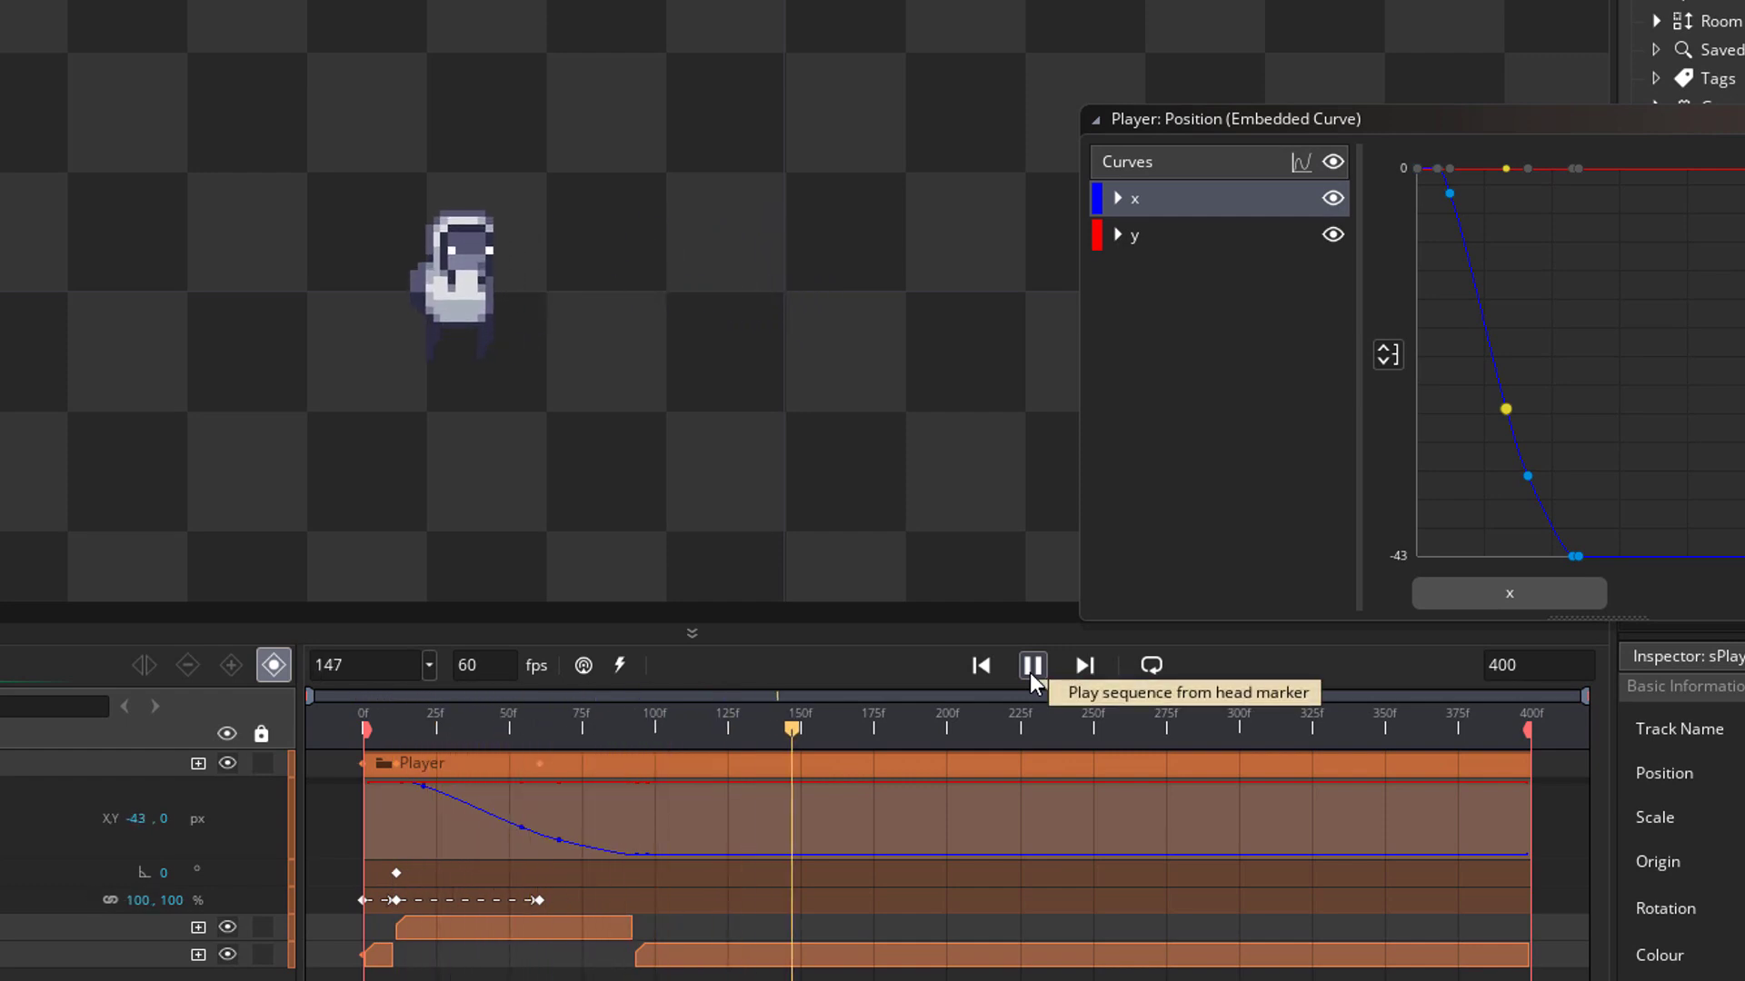
{"action": "left_click", "coordinate": [1029, 673]}
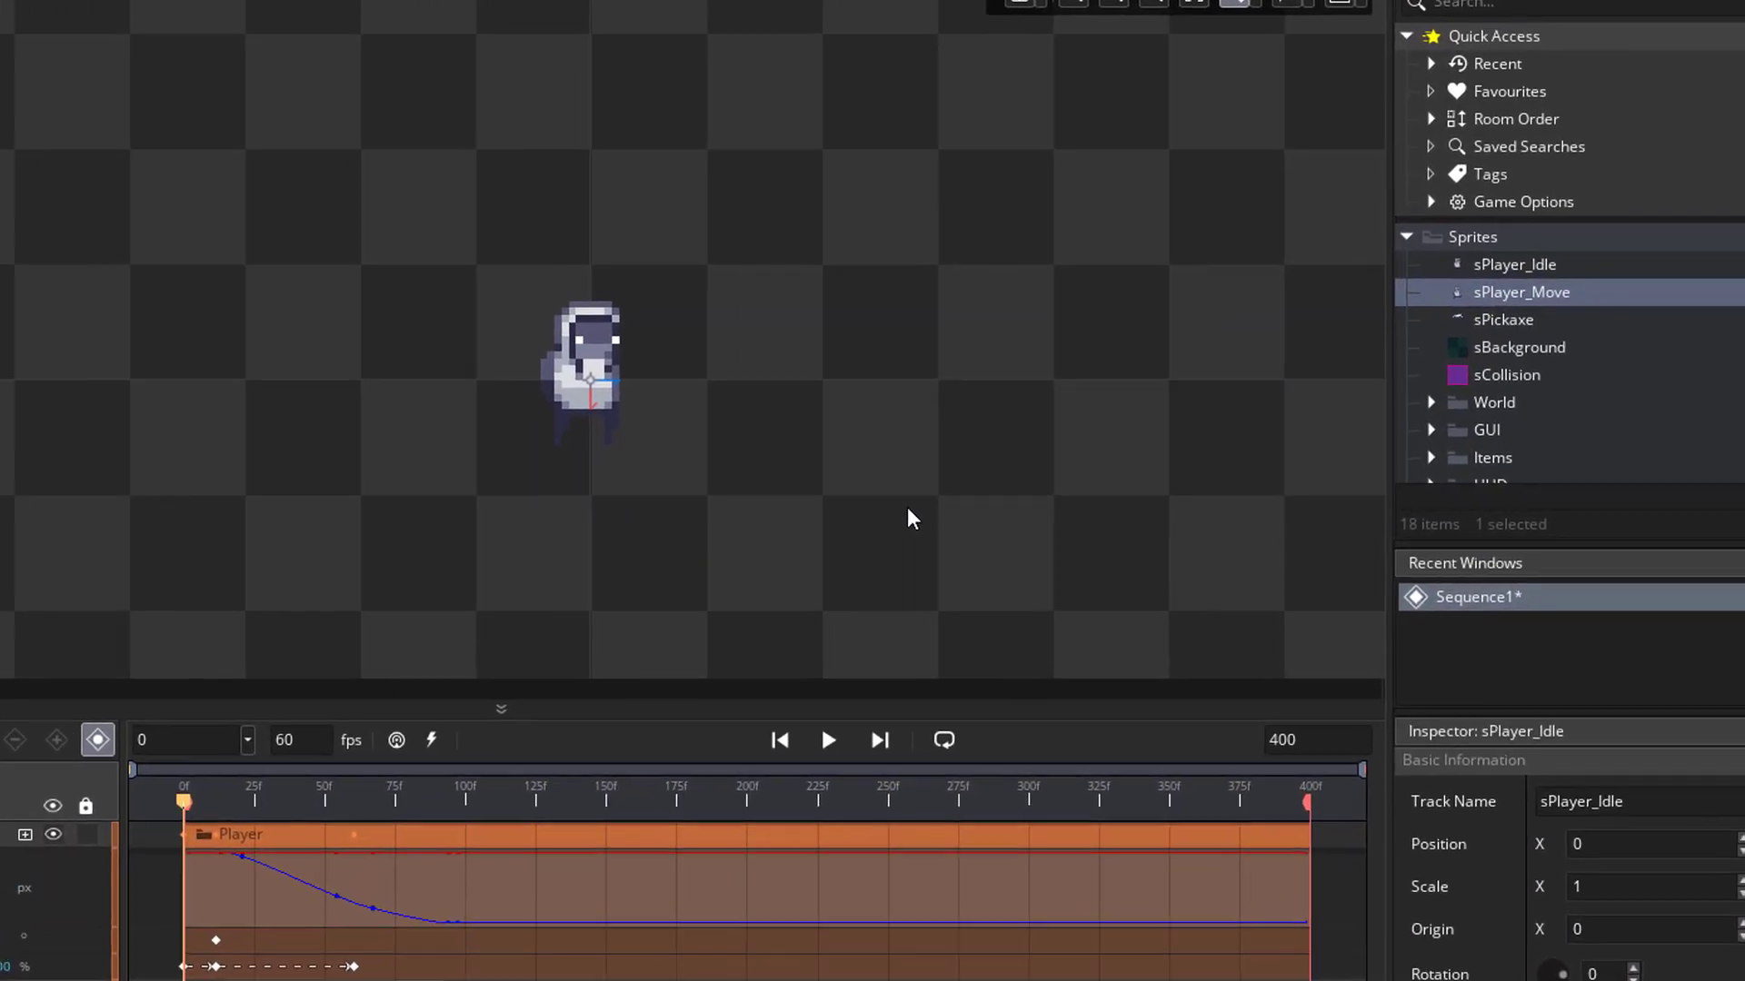
- Add the sPickaxe sprite to the Player group and extend its clip from frame 0 to frame 400
{"action": "left_click_drag", "start_coordinate": [1510, 329], "coordinate": [115, 764]}
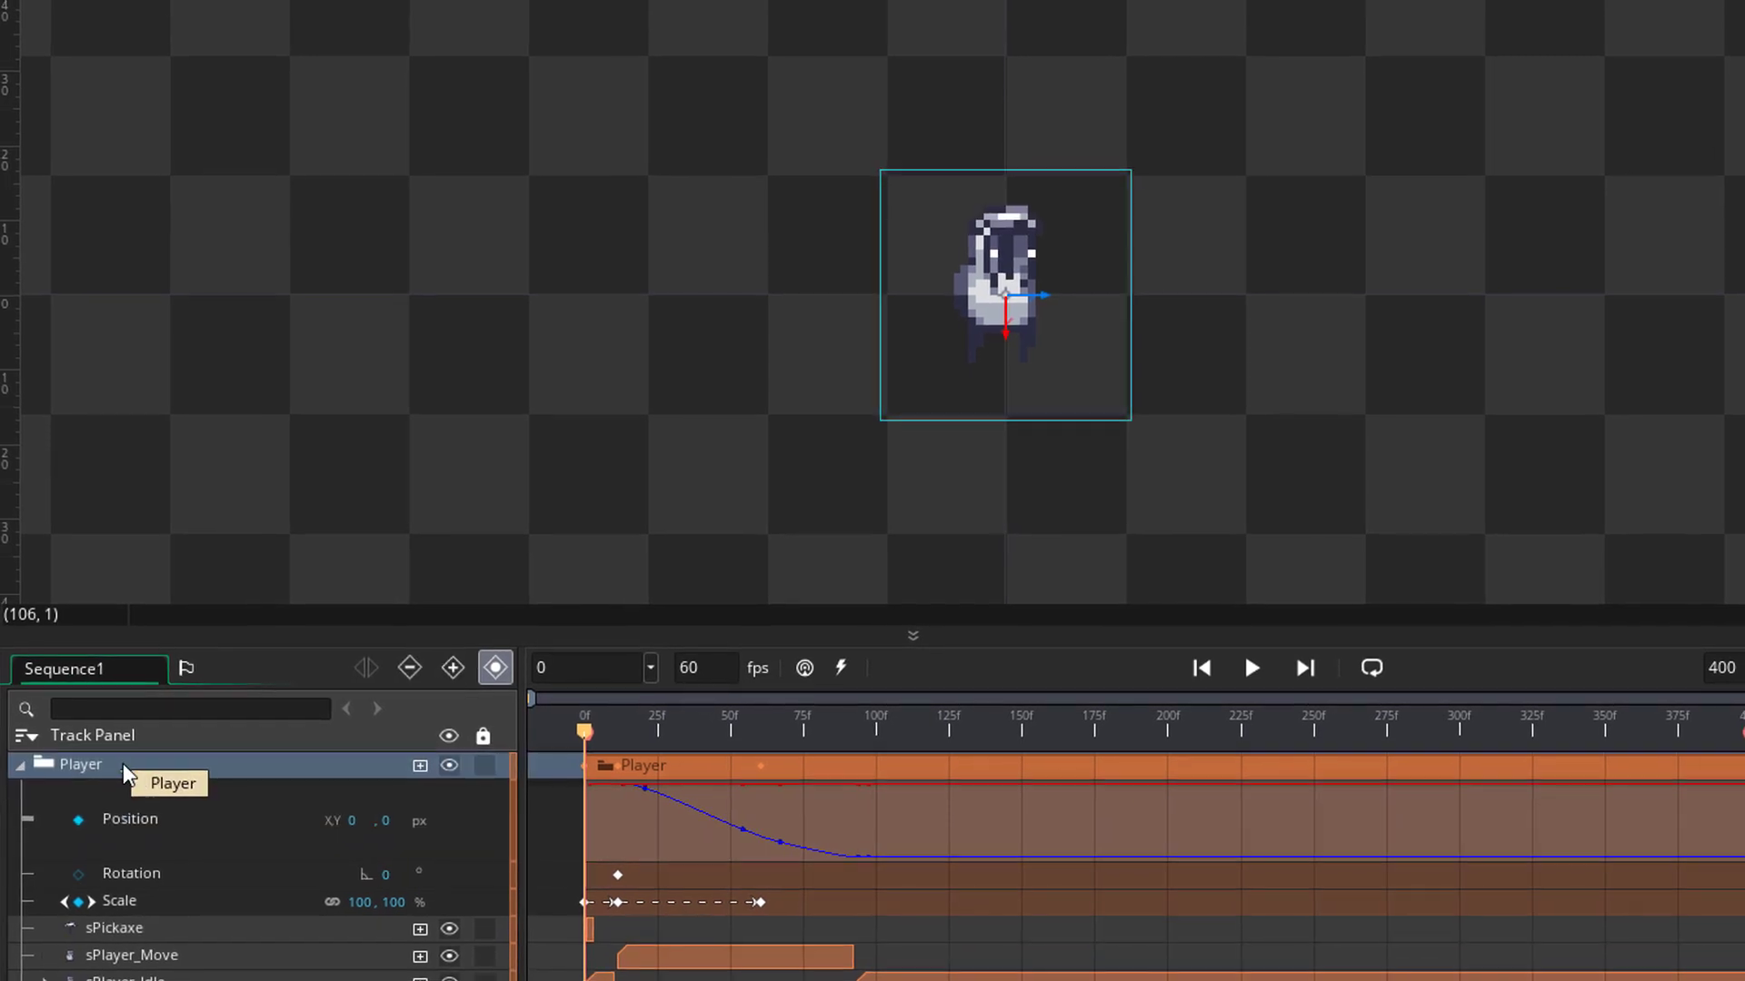
{"action": "scroll", "coordinate": [999, 250], "scroll_direction": "up", "scroll_amount": 2, "text": "ctrl"}
{"action": "middle_click_drag", "start_coordinate": [529, 493], "coordinate": [545, 433]}
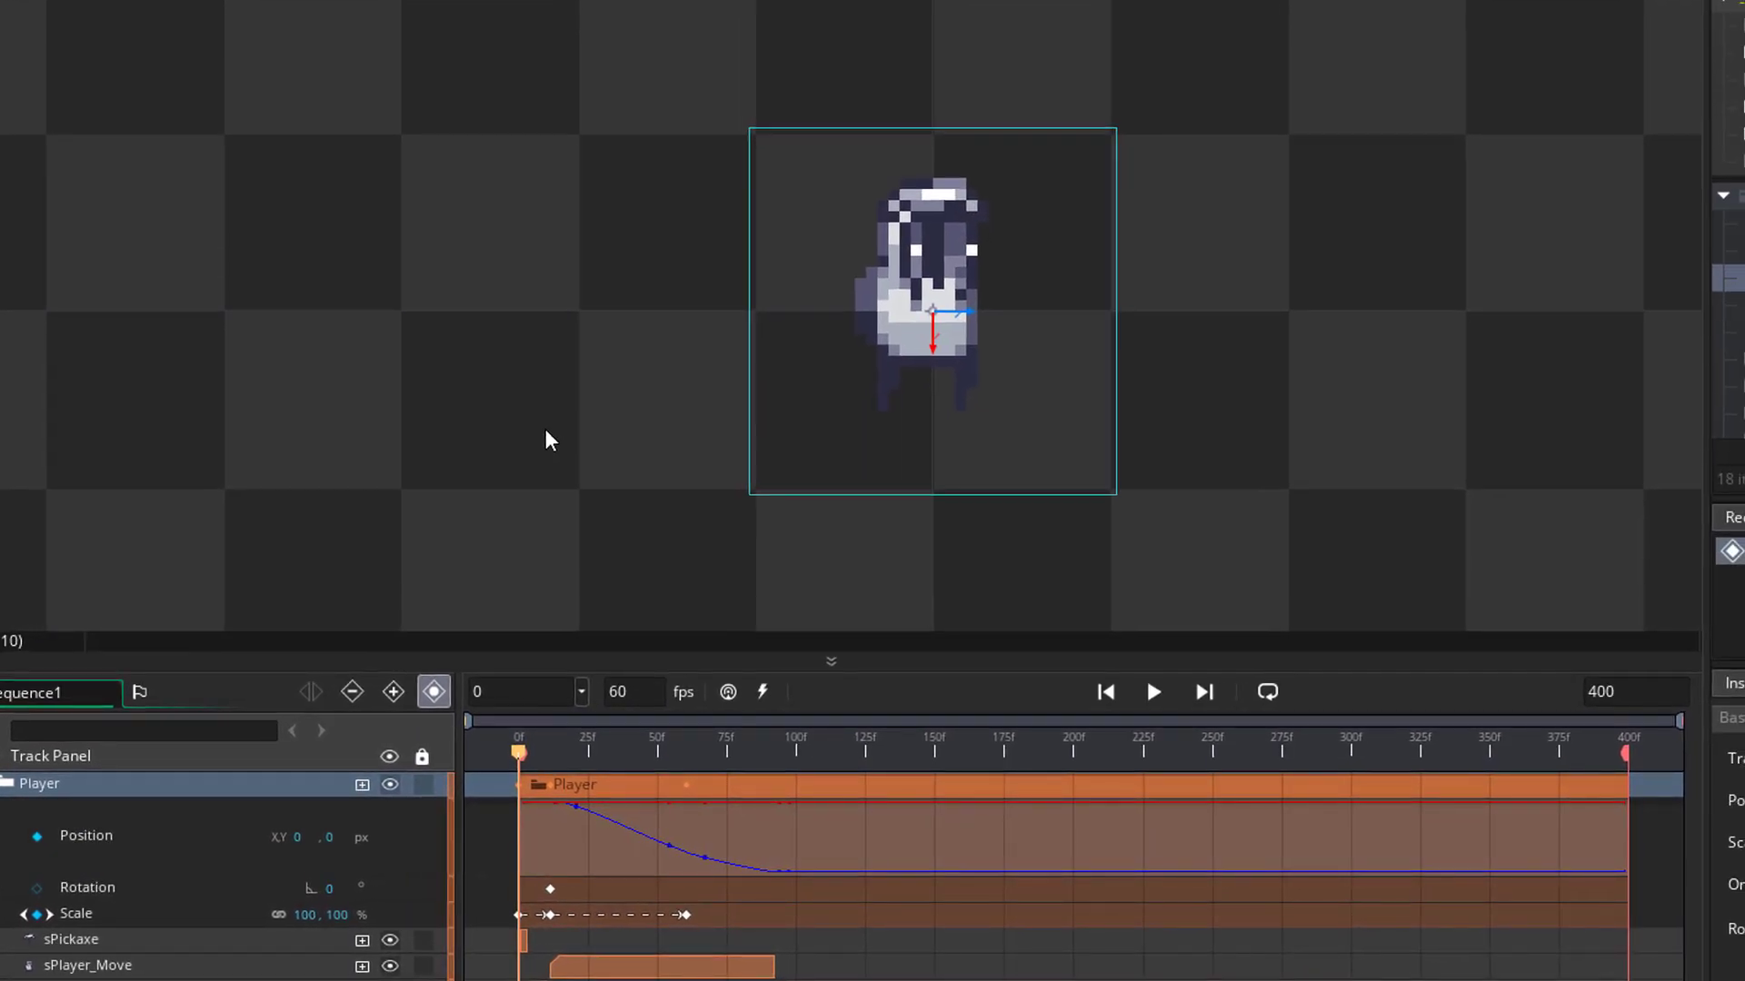
{"action": "scroll", "coordinate": [545, 427], "scroll_direction": "down", "scroll_amount": 1, "text": "ctrl"}
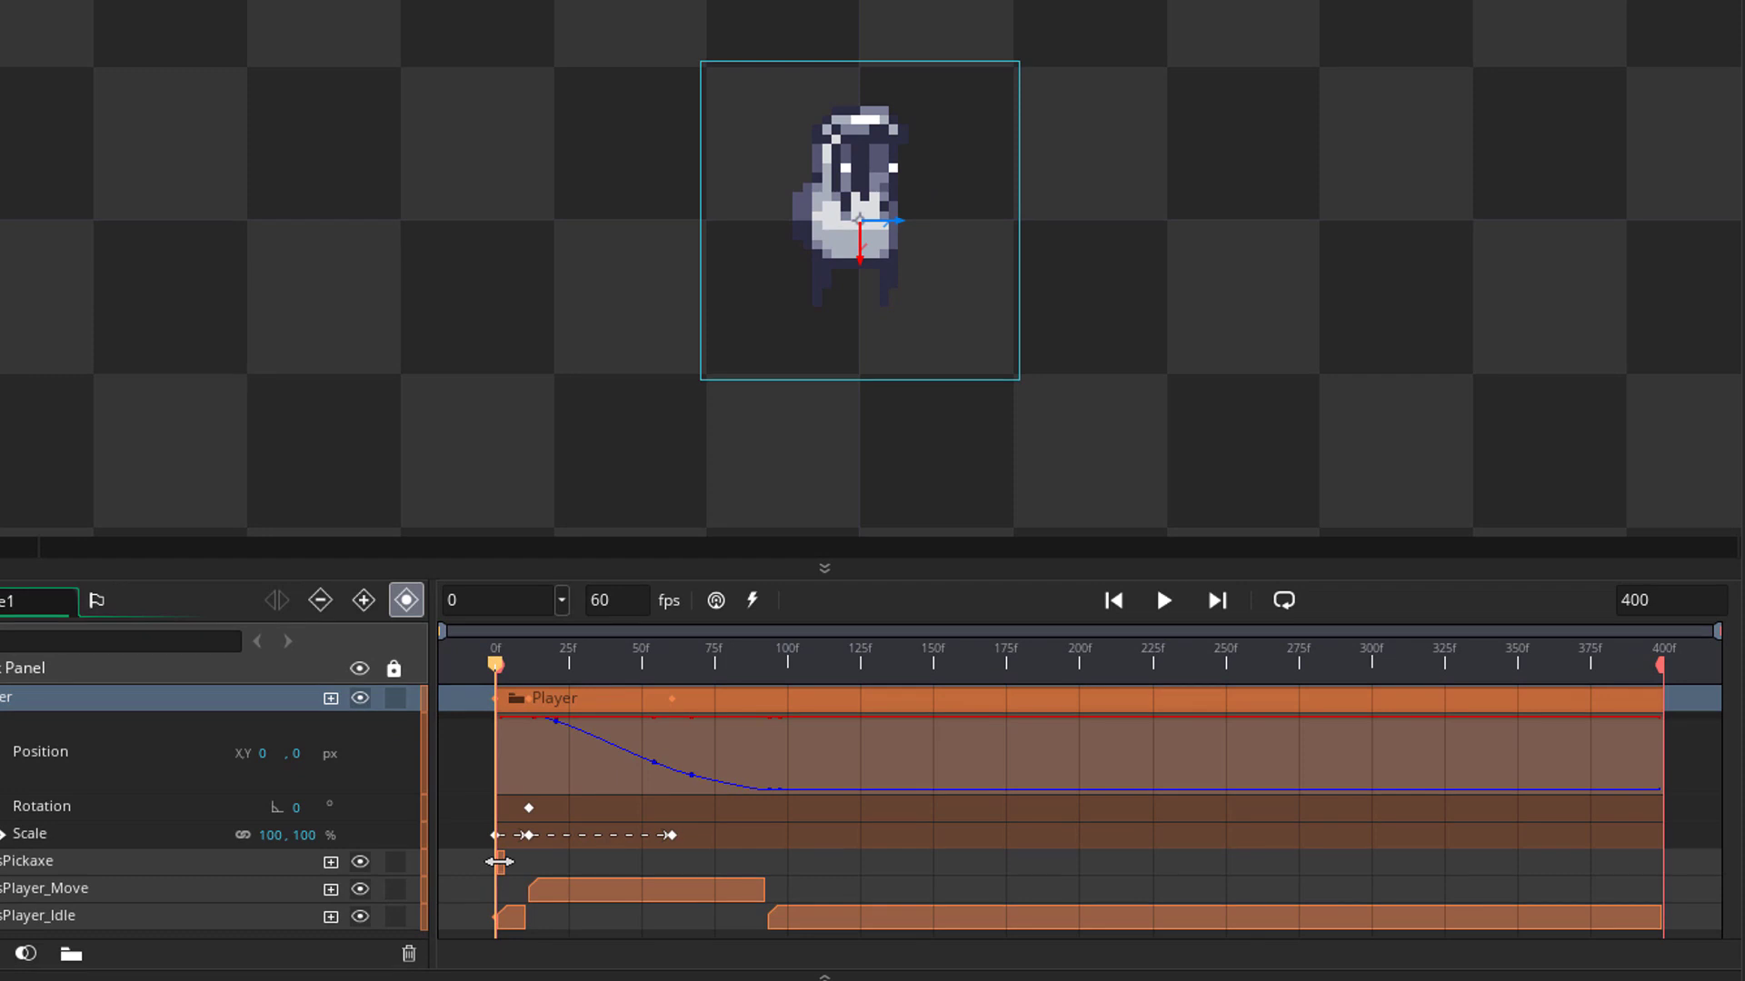
{"action": "left_click_drag", "start_coordinate": [503, 864], "coordinate": [1665, 857]}
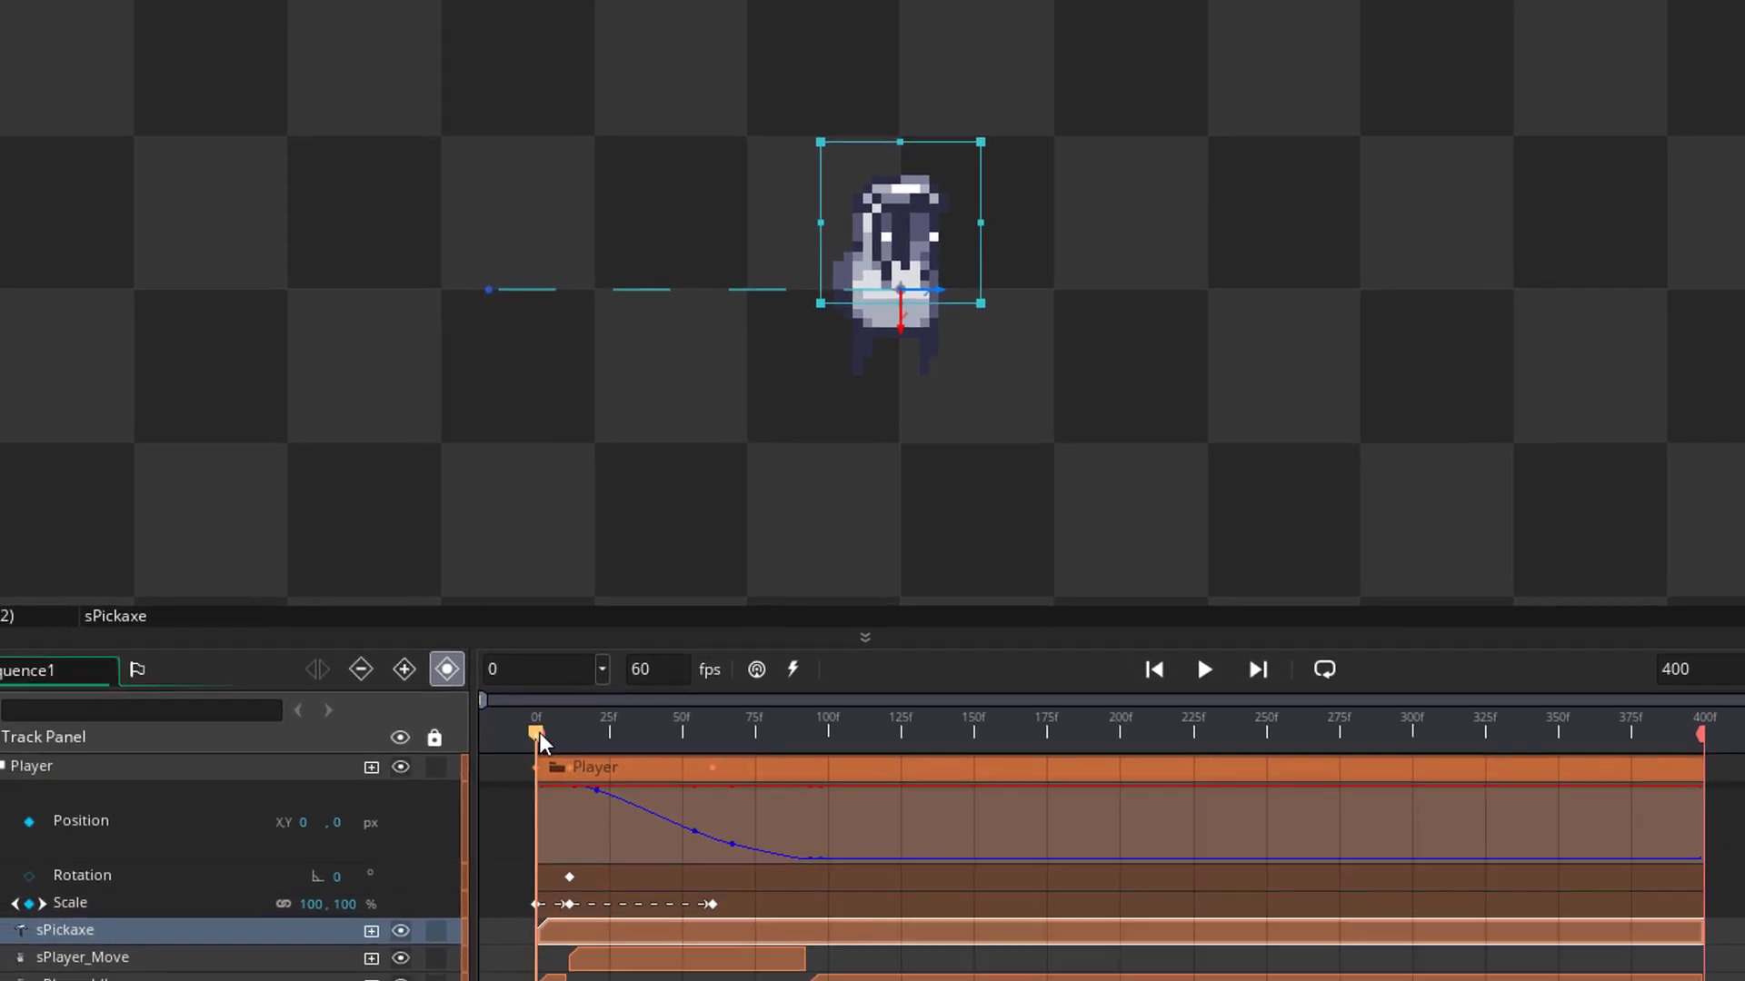
- Place the pickaxe behind the player's back at frame 0, rotate it counter-clockwise and play the sequence
{"action": "left_click_drag", "start_coordinate": [538, 732], "coordinate": [495, 788]}
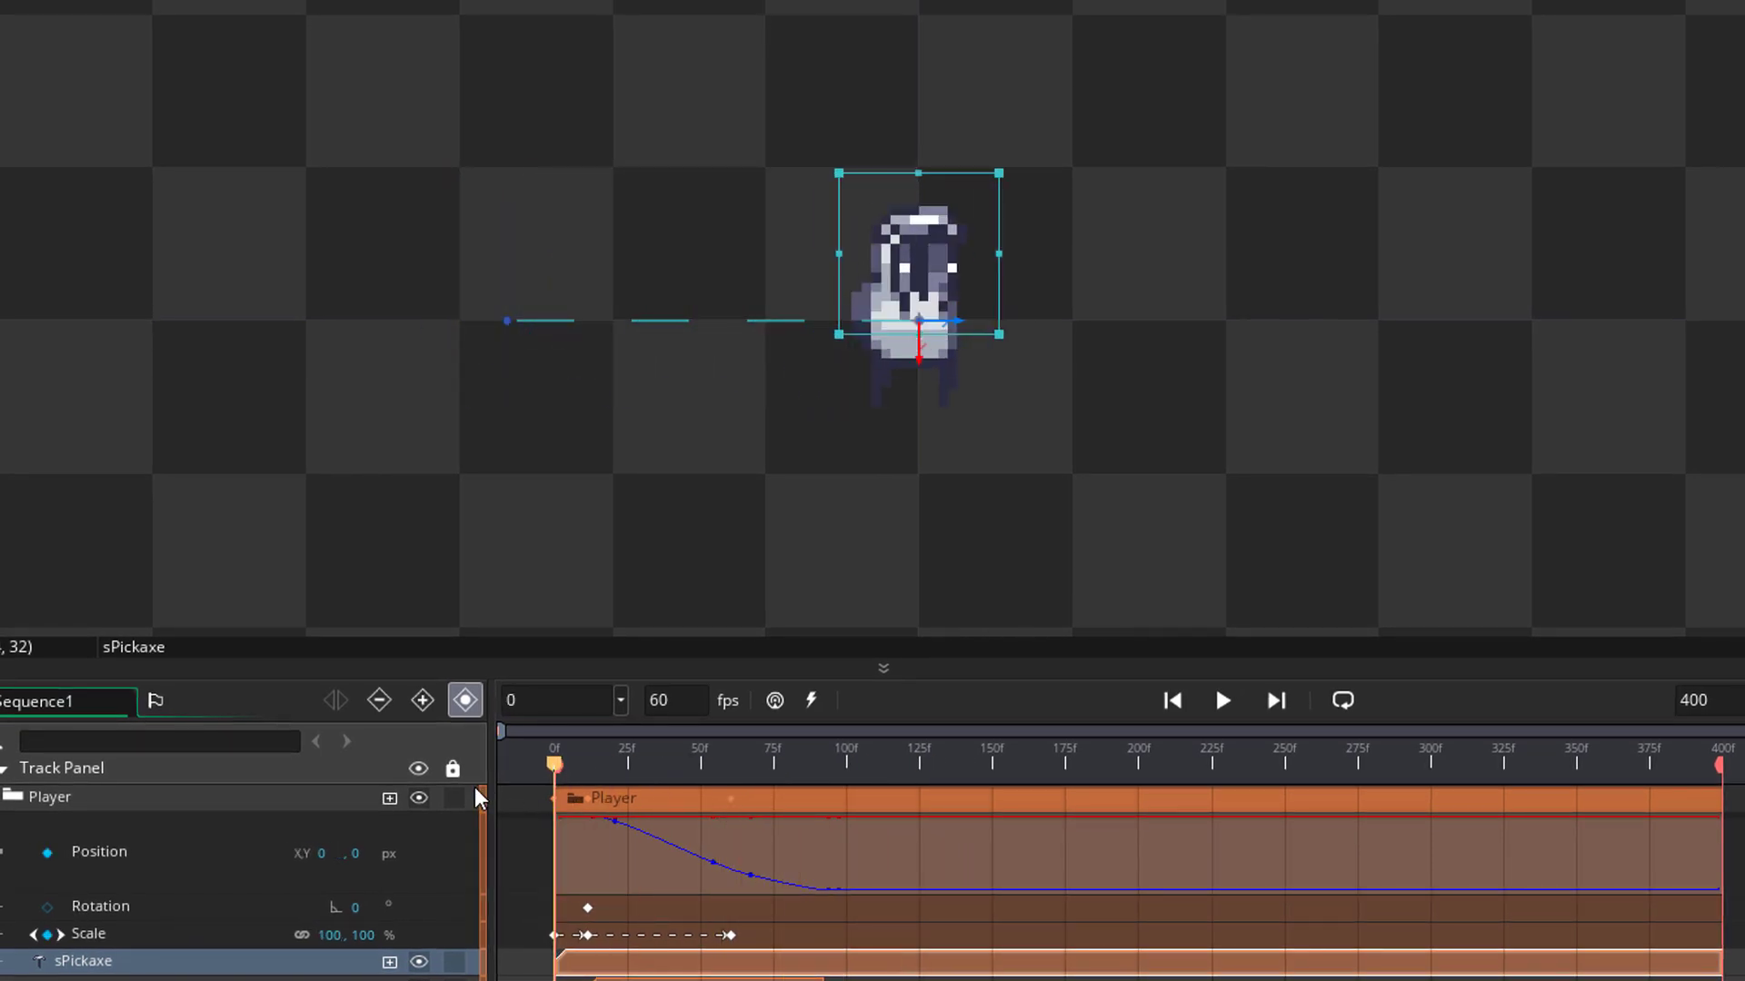
{"action": "mouse_move", "coordinate": [476, 798]}
{"action": "left_mouse_down"}
{"action": "mouse_move", "coordinate": [919, 786]}
{"action": "mouse_move", "coordinate": [476, 787]}
{"action": "left_mouse_up"}
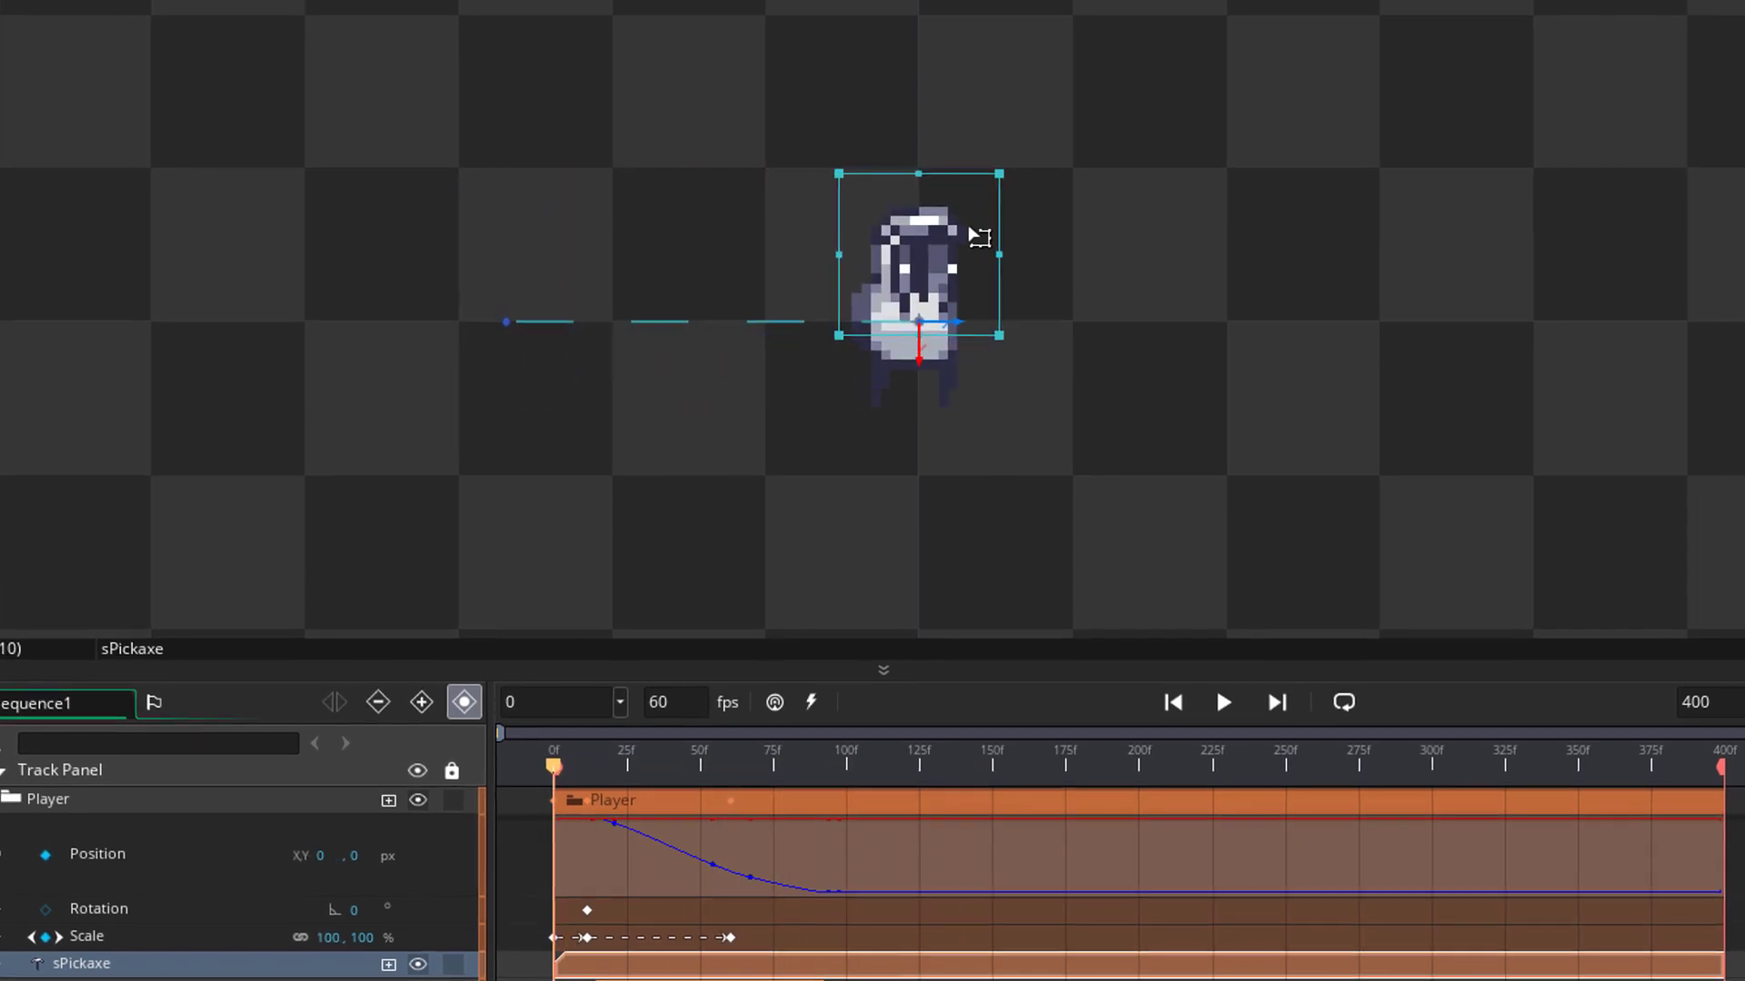
{"action": "left_click_drag", "start_coordinate": [928, 244], "coordinate": [889, 292]}
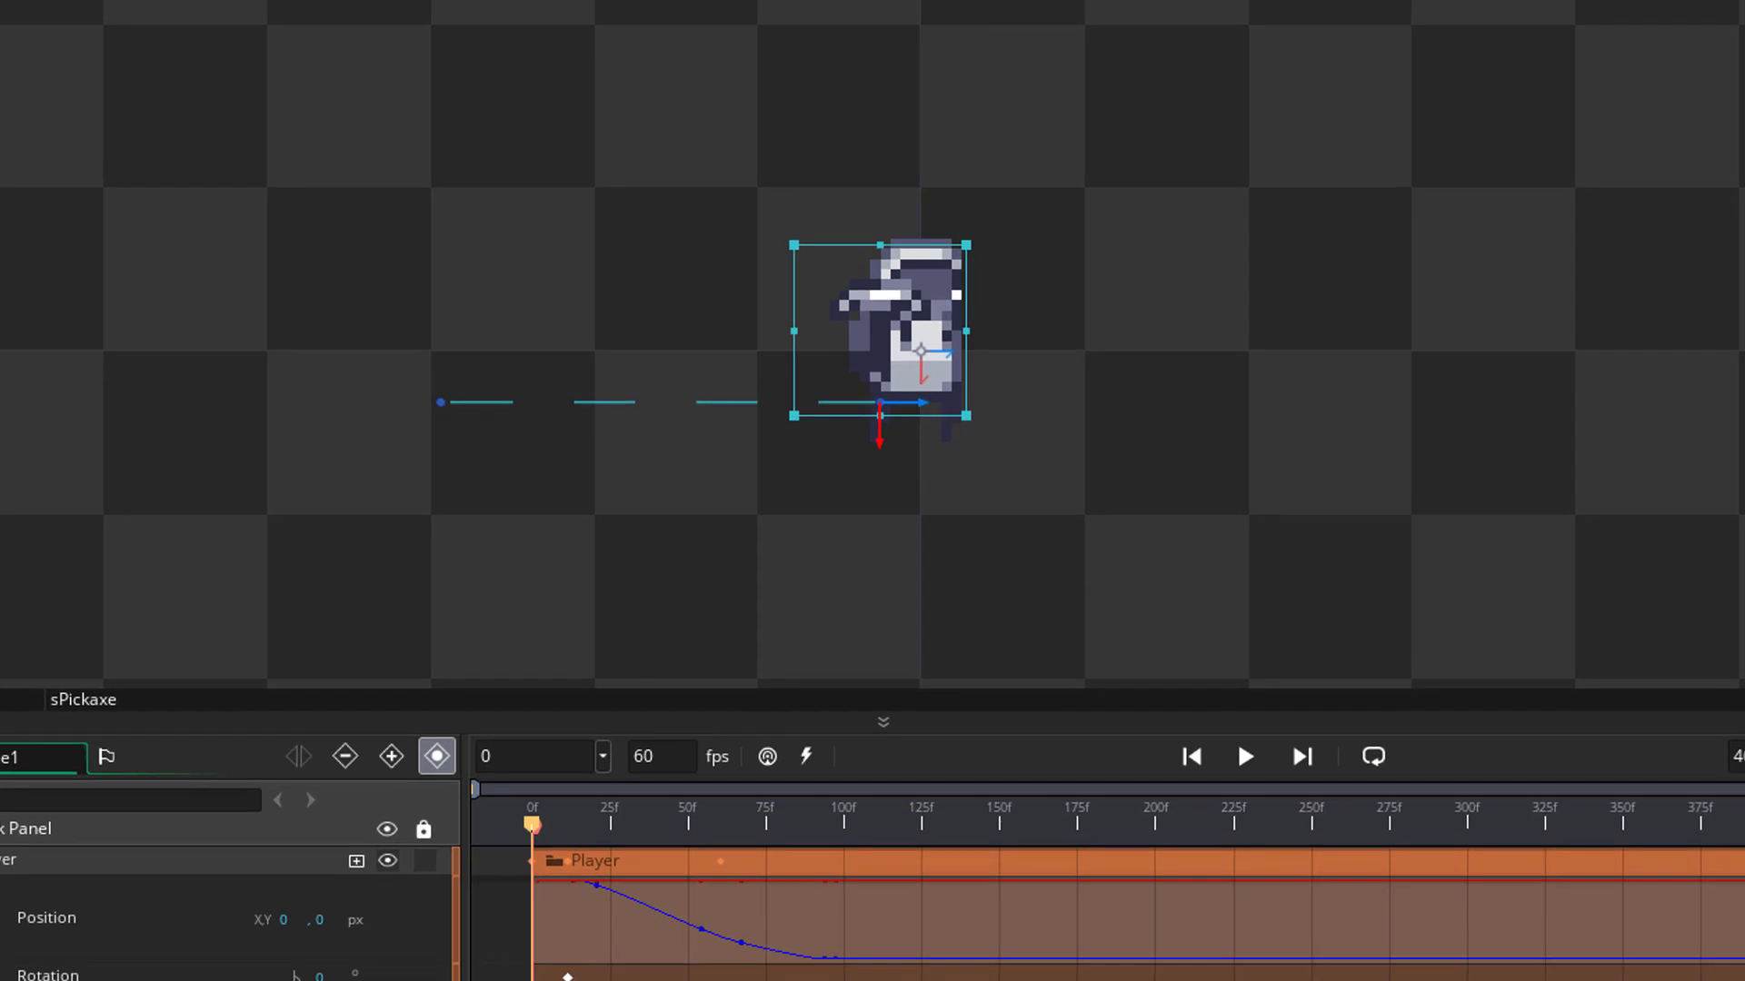
{"action": "left_click", "coordinate": [1659, 2]}
{"action": "left_click_drag", "start_coordinate": [950, 382], "coordinate": [920, 316]}
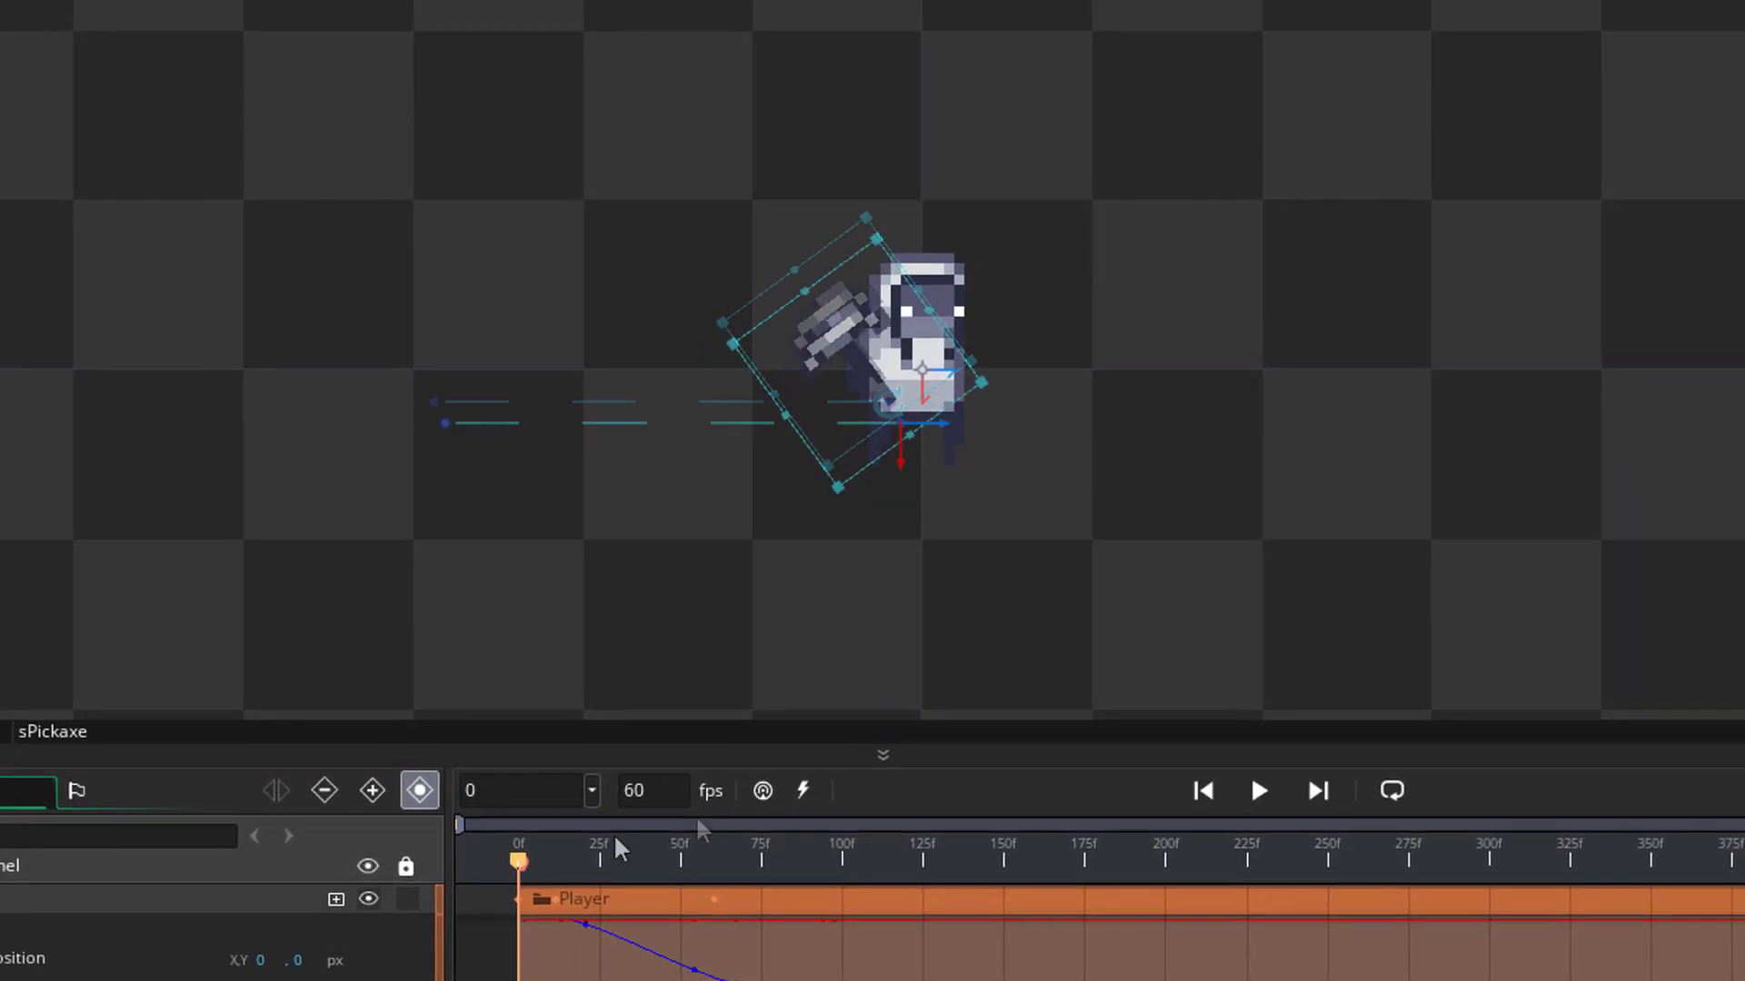
{"action": "left_click", "coordinate": [1258, 791]}
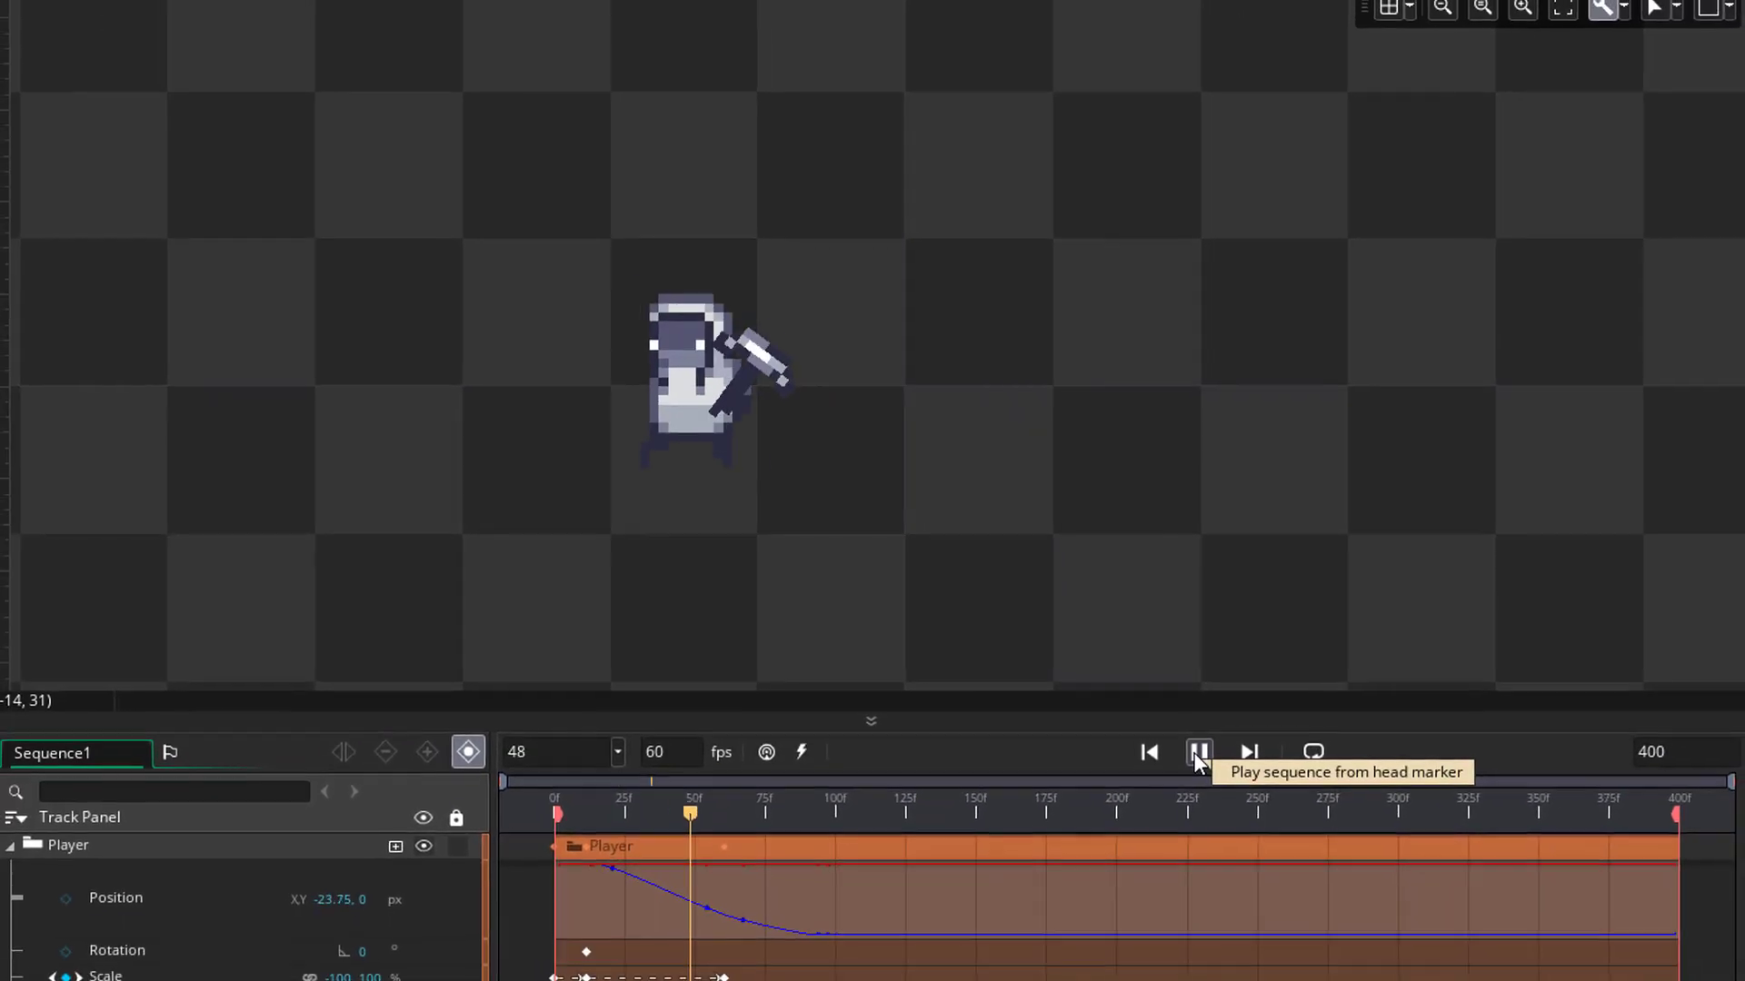
{"action": "left_click", "coordinate": [1198, 754]}
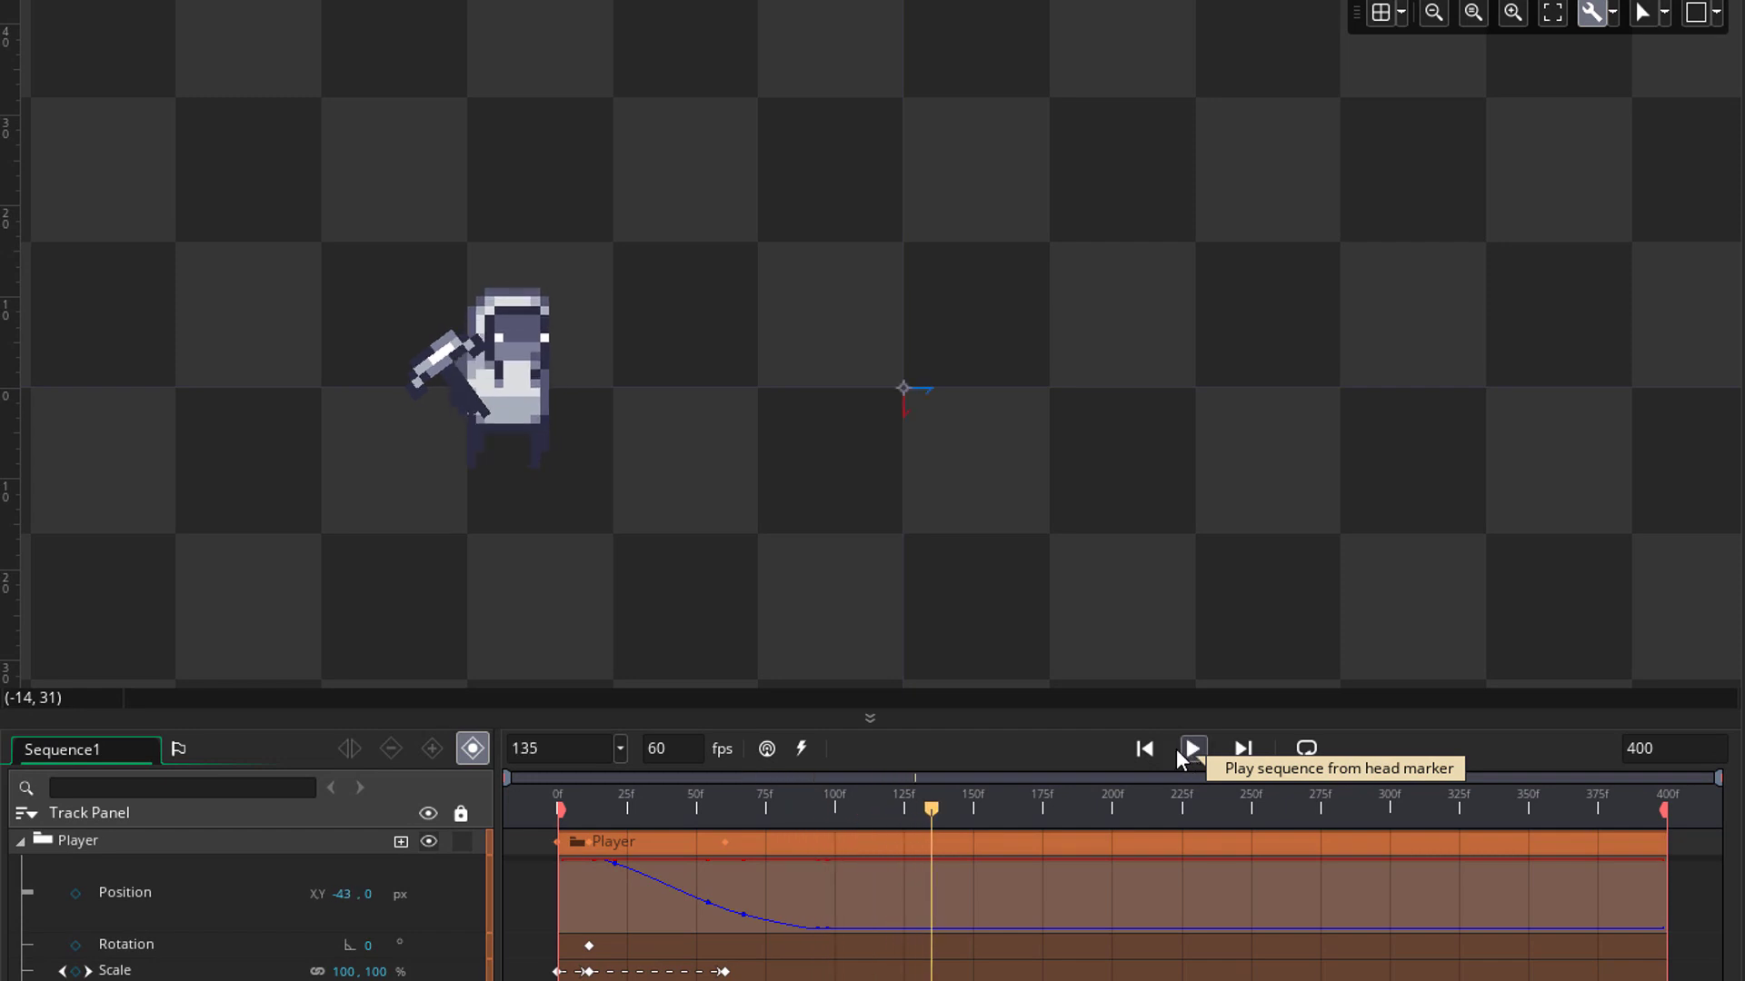
- Add the sTree sprite from the World folder to the sequence, placing it to the right of the sequence origin
{"action": "scroll", "coordinate": [947, 550], "scroll_direction": "down", "scroll_amount": 2}
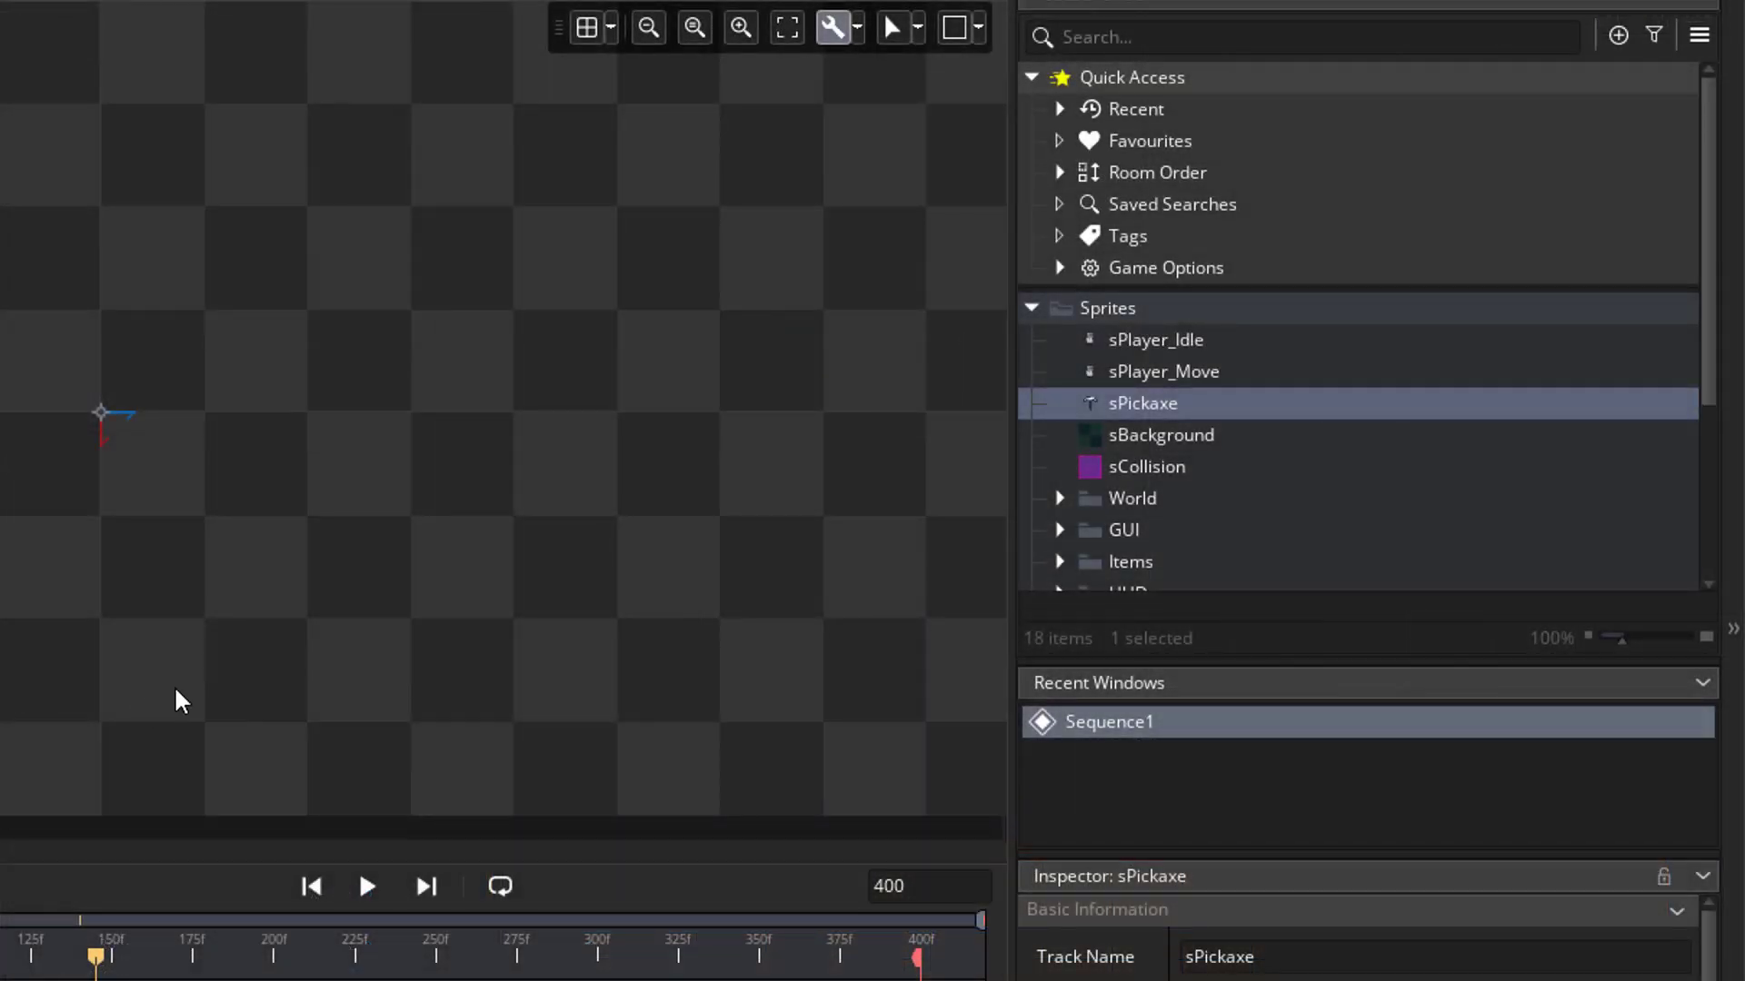
{"action": "scroll", "coordinate": [1063, 401], "scroll_direction": "down", "scroll_amount": 2}
{"action": "left_click", "coordinate": [1058, 381]}
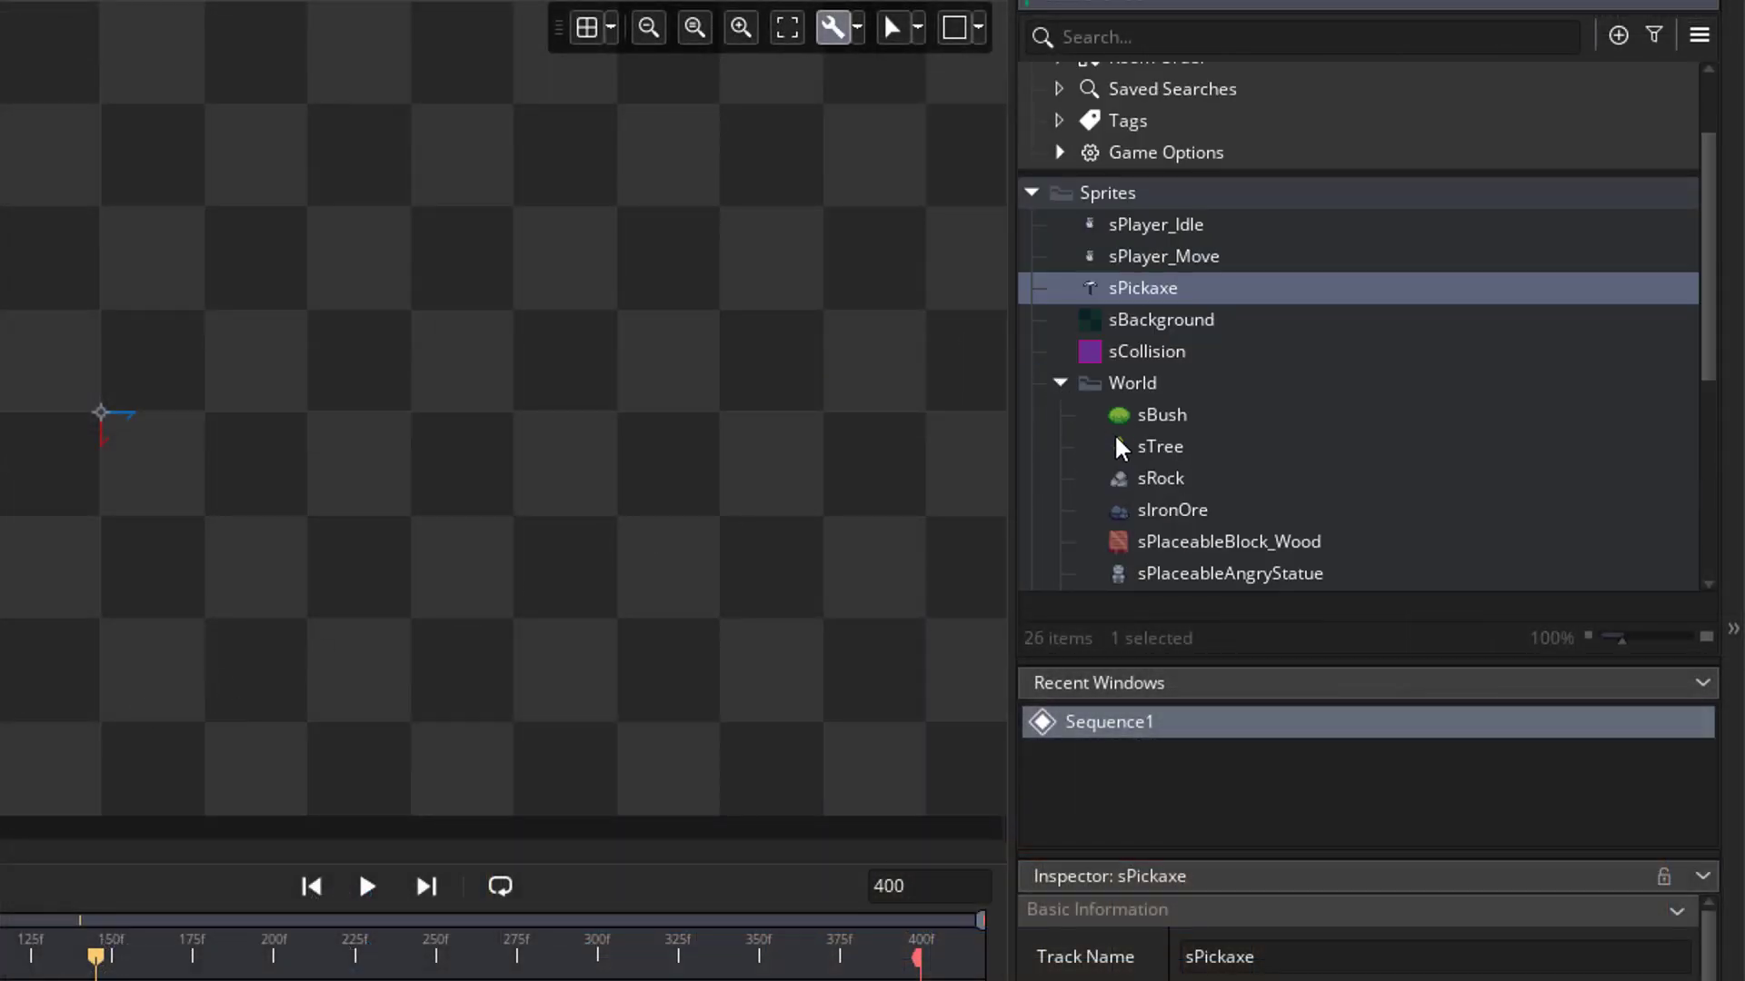
{"action": "left_click", "coordinate": [1177, 447]}
{"action": "left_click_drag", "start_coordinate": [1178, 446], "coordinate": [460, 372]}
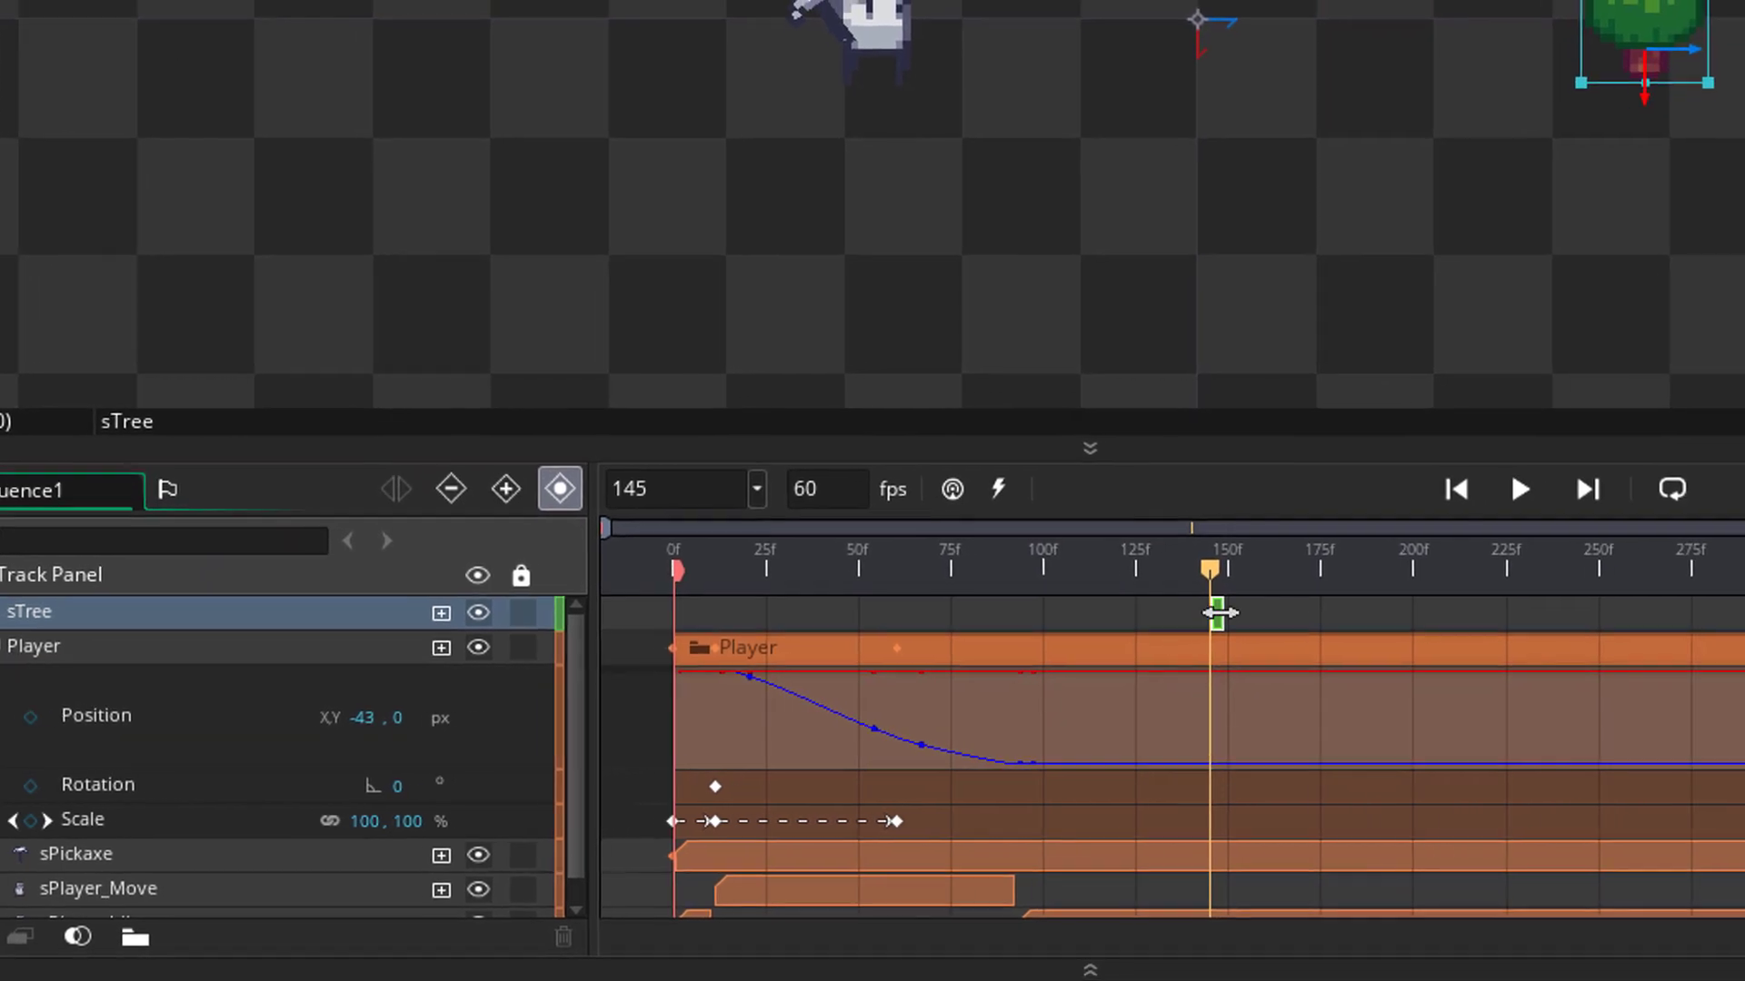
- Move the start of the sTree clip to frame 0 and extend the clip across the sequence
{"action": "left_click_drag", "start_coordinate": [1309, 610], "coordinate": [1234, 610]}
{"action": "left_click_drag", "start_coordinate": [951, 621], "coordinate": [825, 622]}
{"action": "left_click_drag", "start_coordinate": [883, 622], "coordinate": [556, 621]}
{"action": "left_click_drag", "start_coordinate": [711, 622], "coordinate": [1692, 633]}
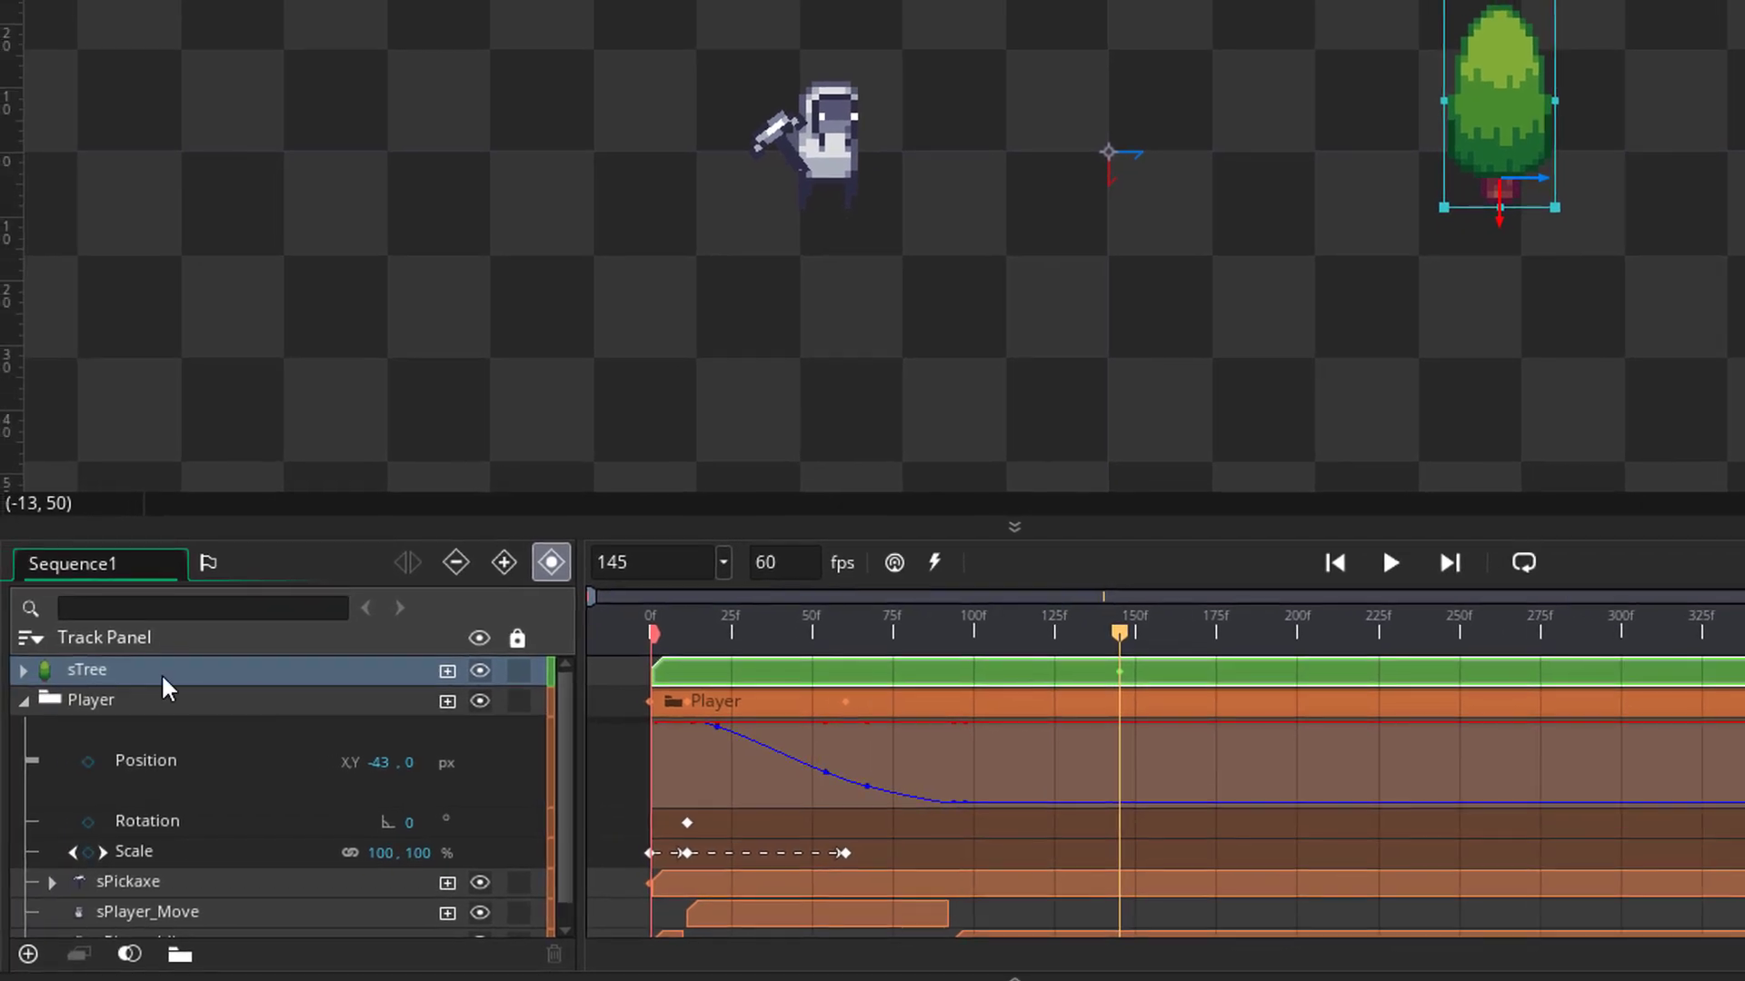
- Move the sTree position keyframe to frame 0 and reposition the tree there to 56.66, 8.09
{"action": "left_click", "coordinate": [23, 671]}
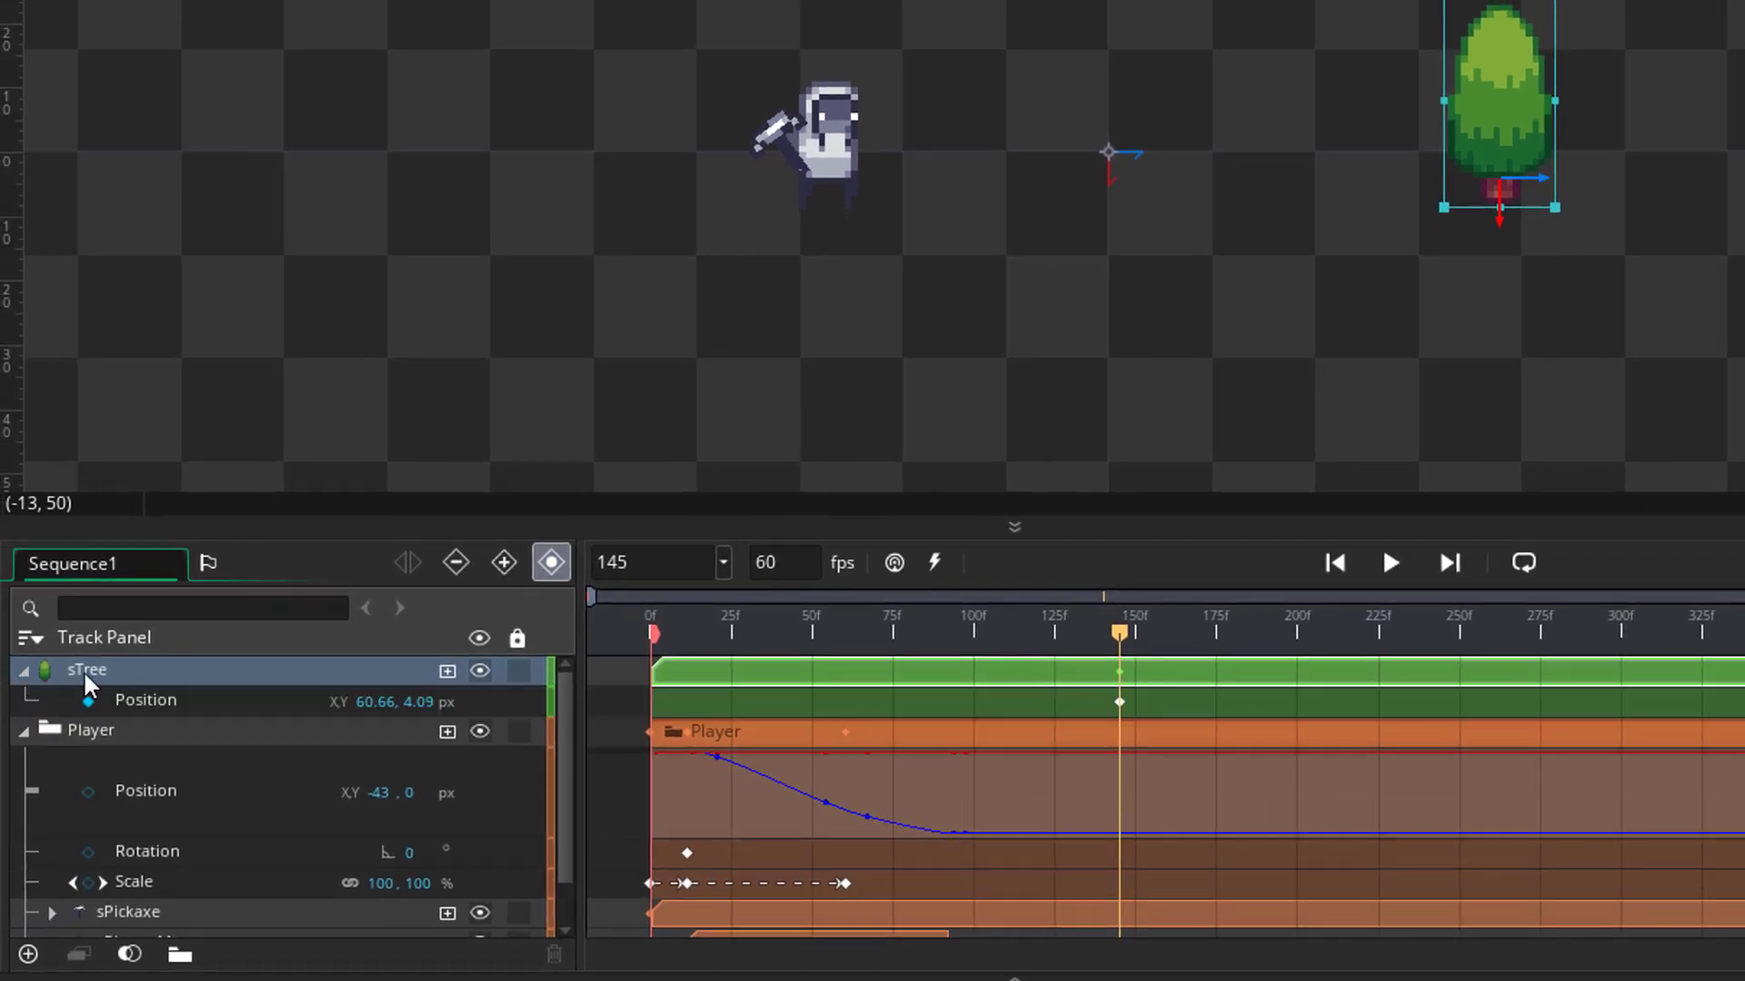
{"action": "left_click", "coordinate": [1120, 703]}
{"action": "left_click_drag", "start_coordinate": [793, 718], "coordinate": [654, 713]}
{"action": "left_click_drag", "start_coordinate": [715, 638], "coordinate": [642, 643]}
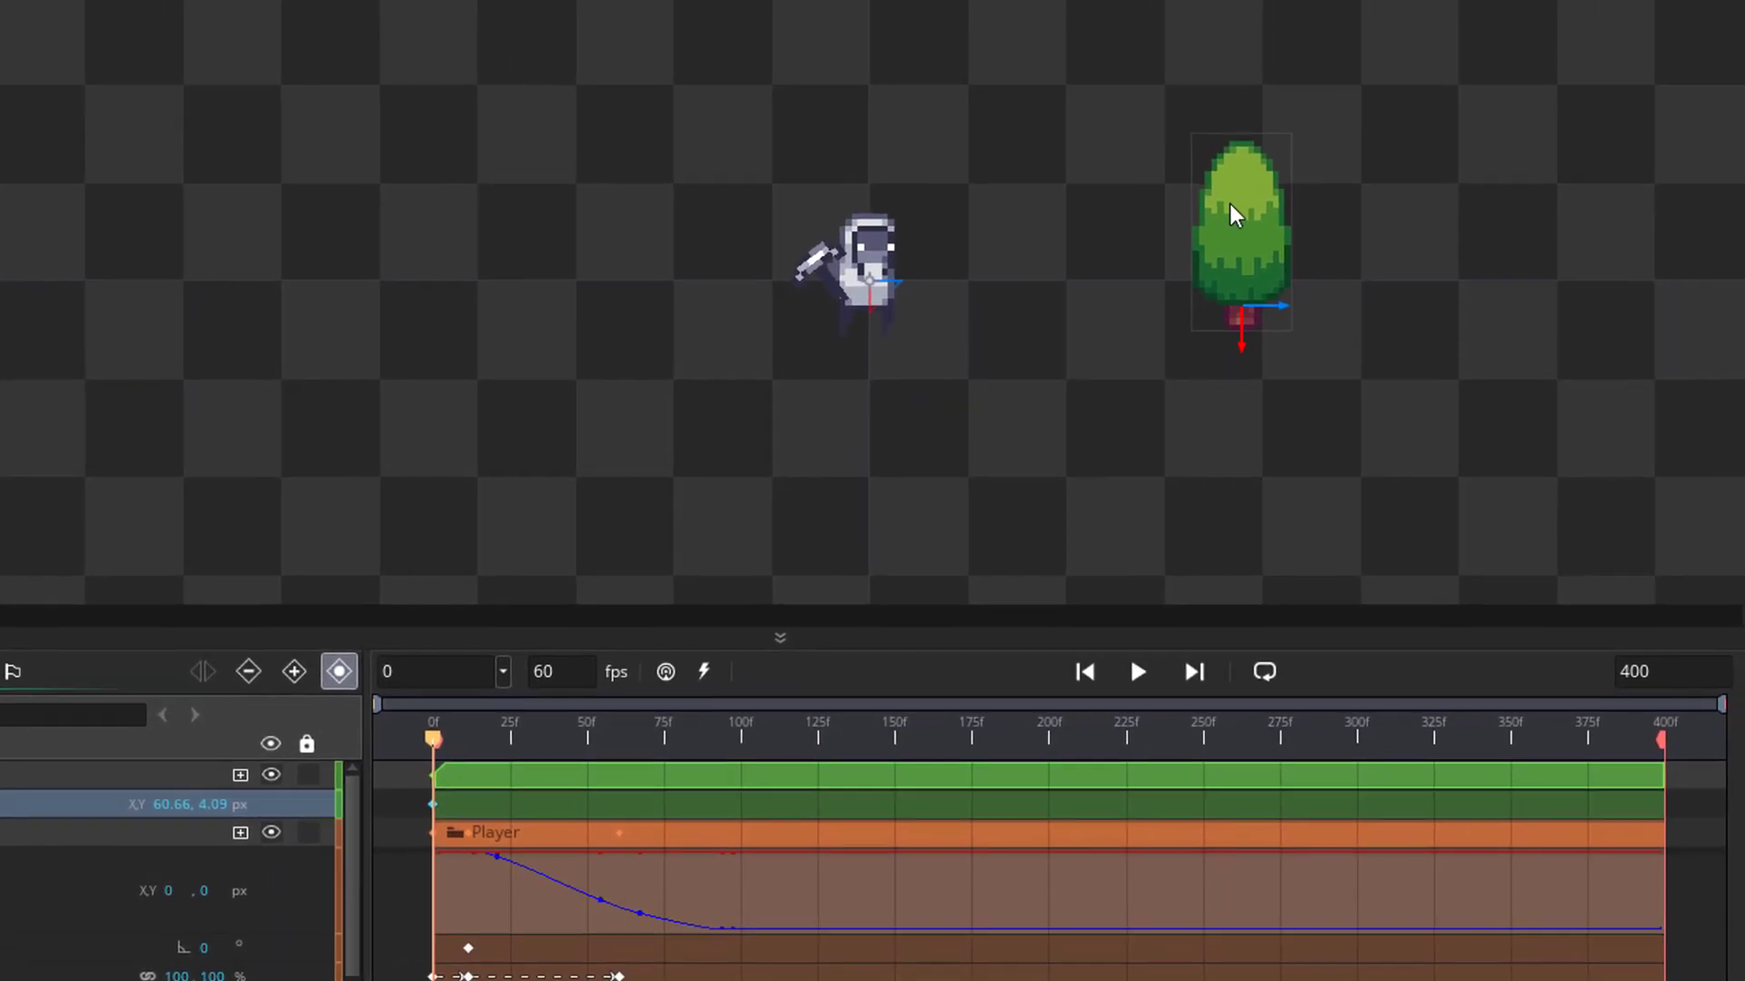
{"action": "left_click_drag", "start_coordinate": [1270, 194], "coordinate": [1244, 219]}
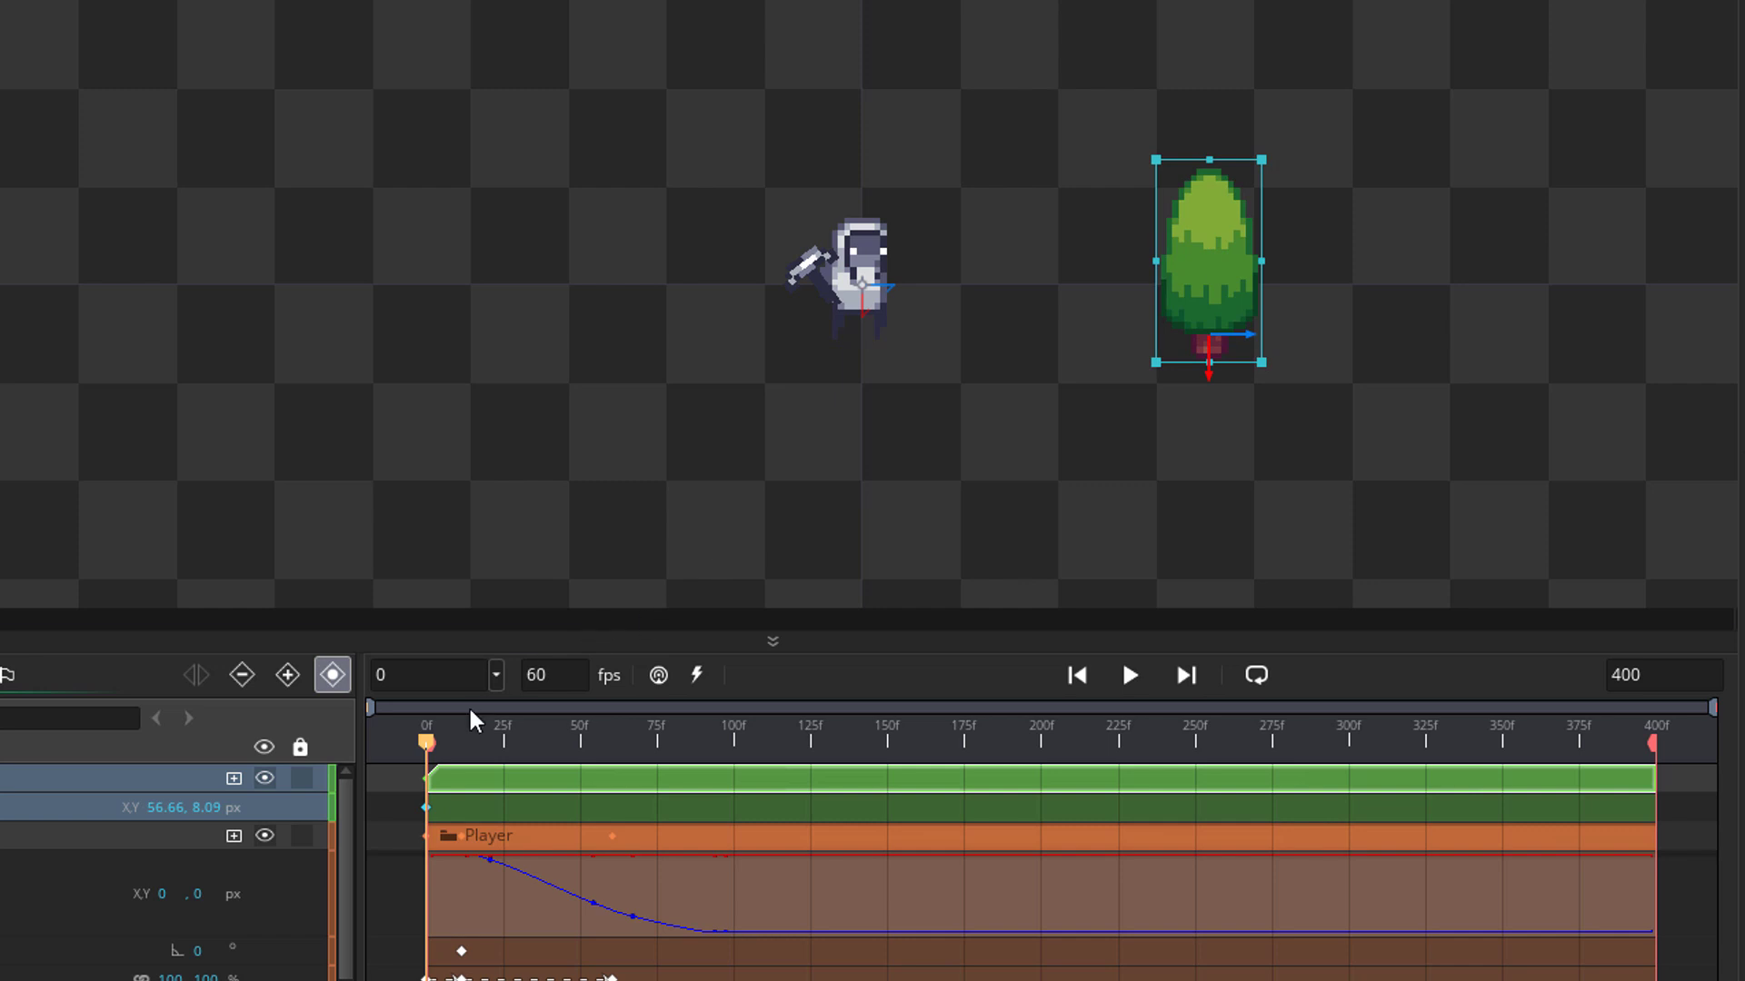
{"action": "left_click_drag", "start_coordinate": [430, 747], "coordinate": [550, 739]}
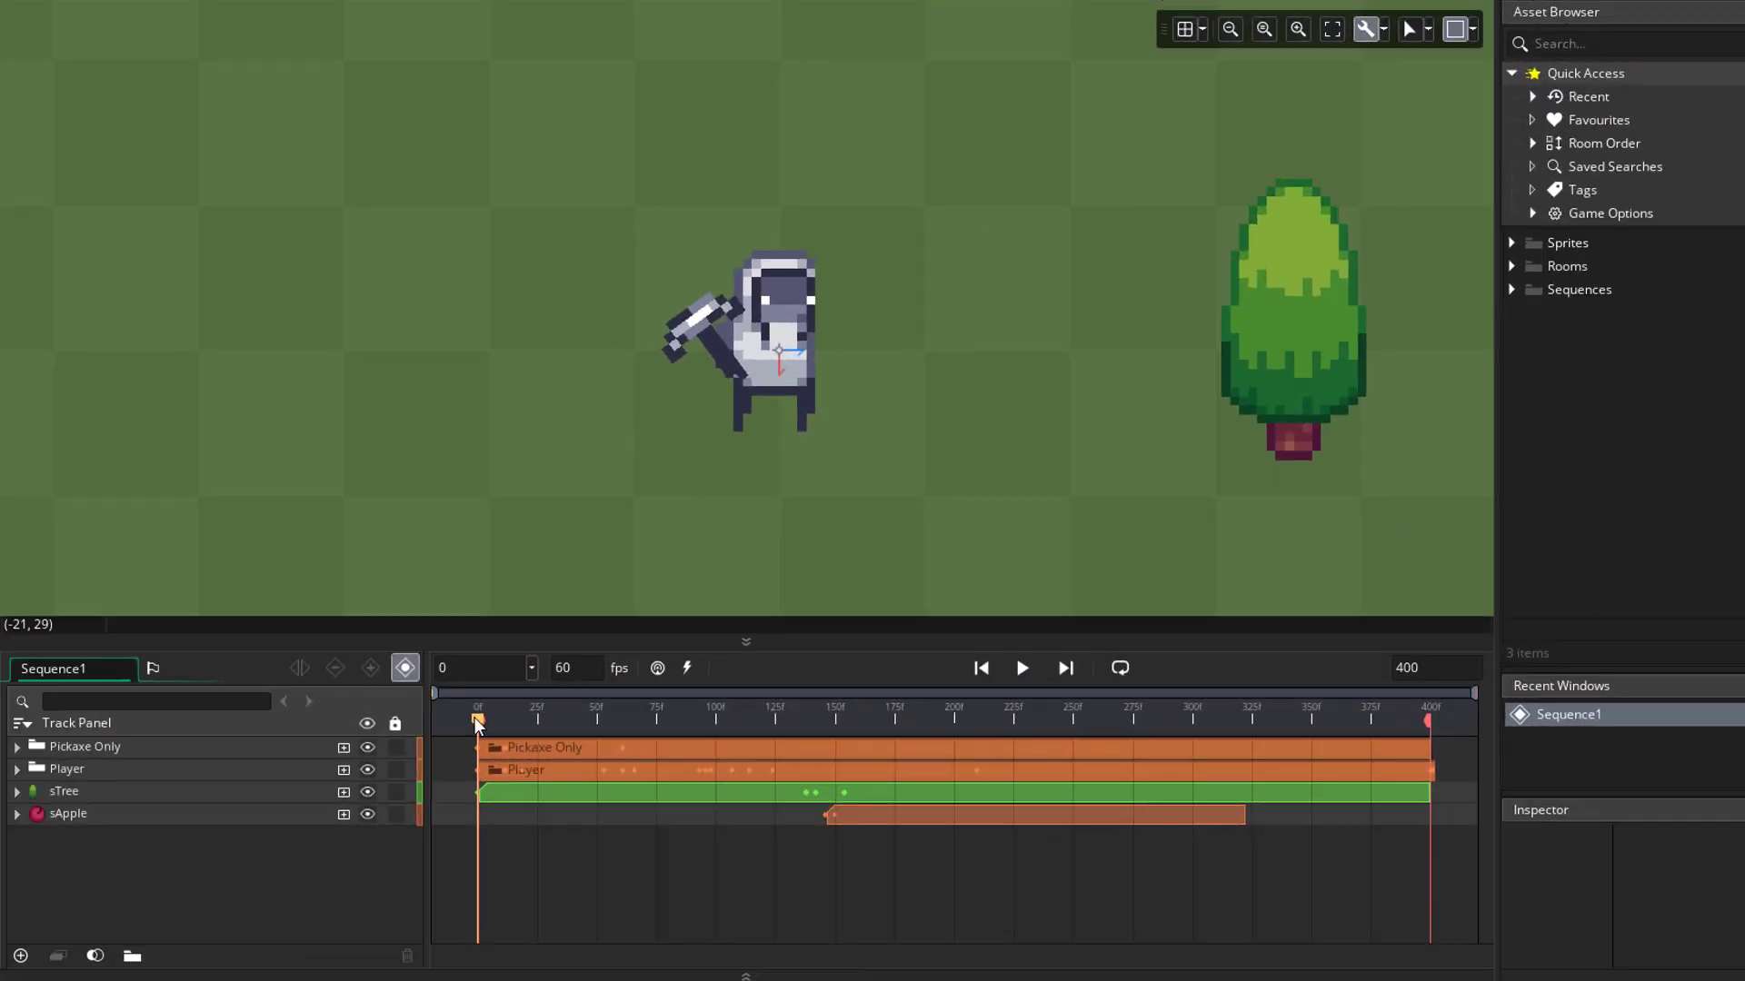
- Scrub through the finished example sequence and examine the Pickaxe Only group's position curve, keyframes and sPickaxe clip
{"action": "left_click_drag", "start_coordinate": [473, 719], "coordinate": [783, 717]}
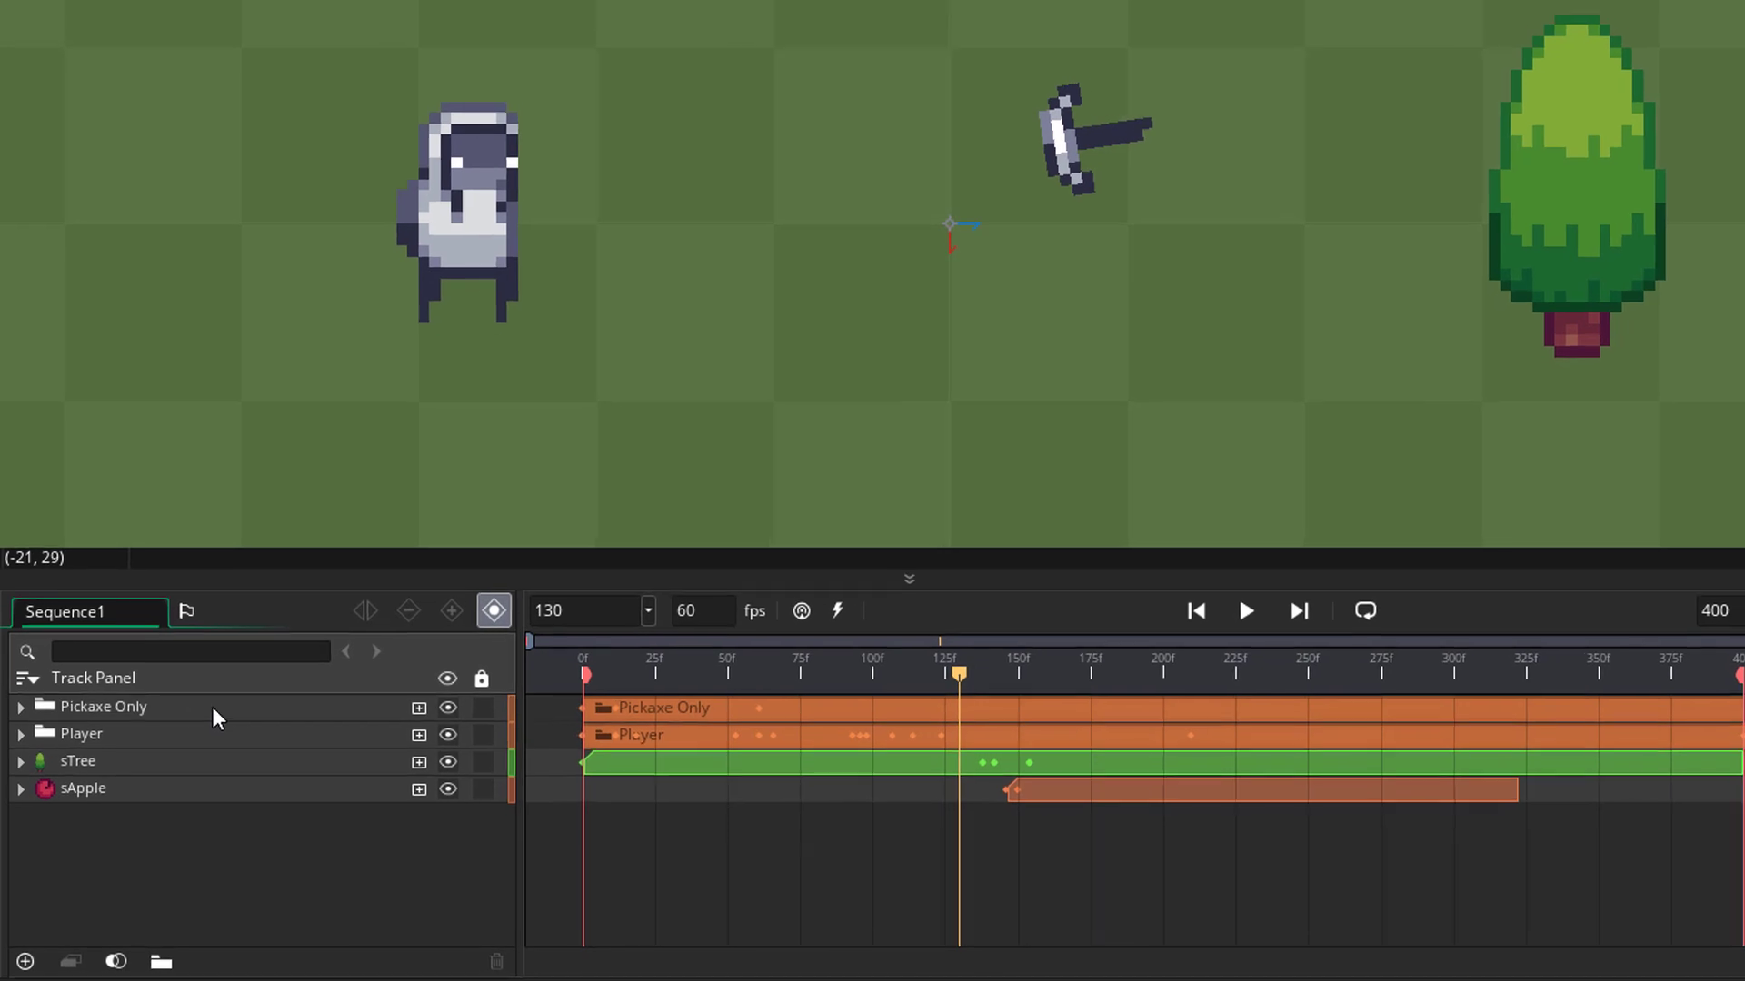
{"action": "left_click", "coordinate": [148, 704]}
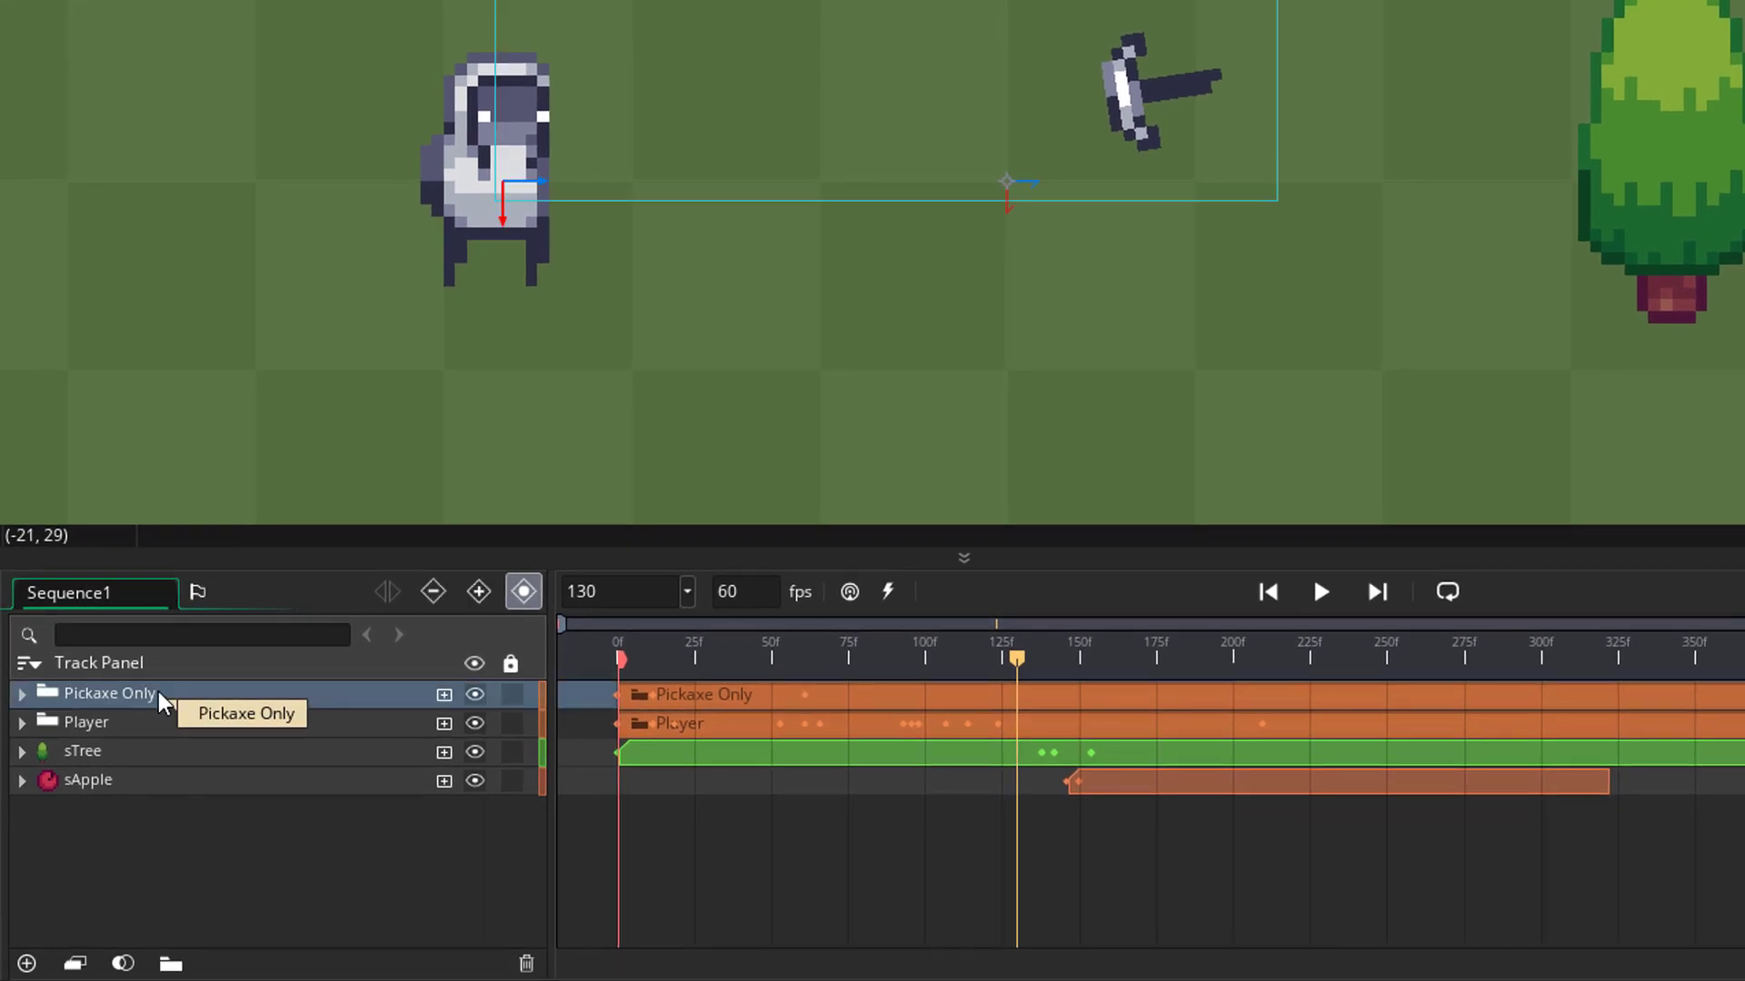
{"action": "left_click", "coordinate": [22, 694]}
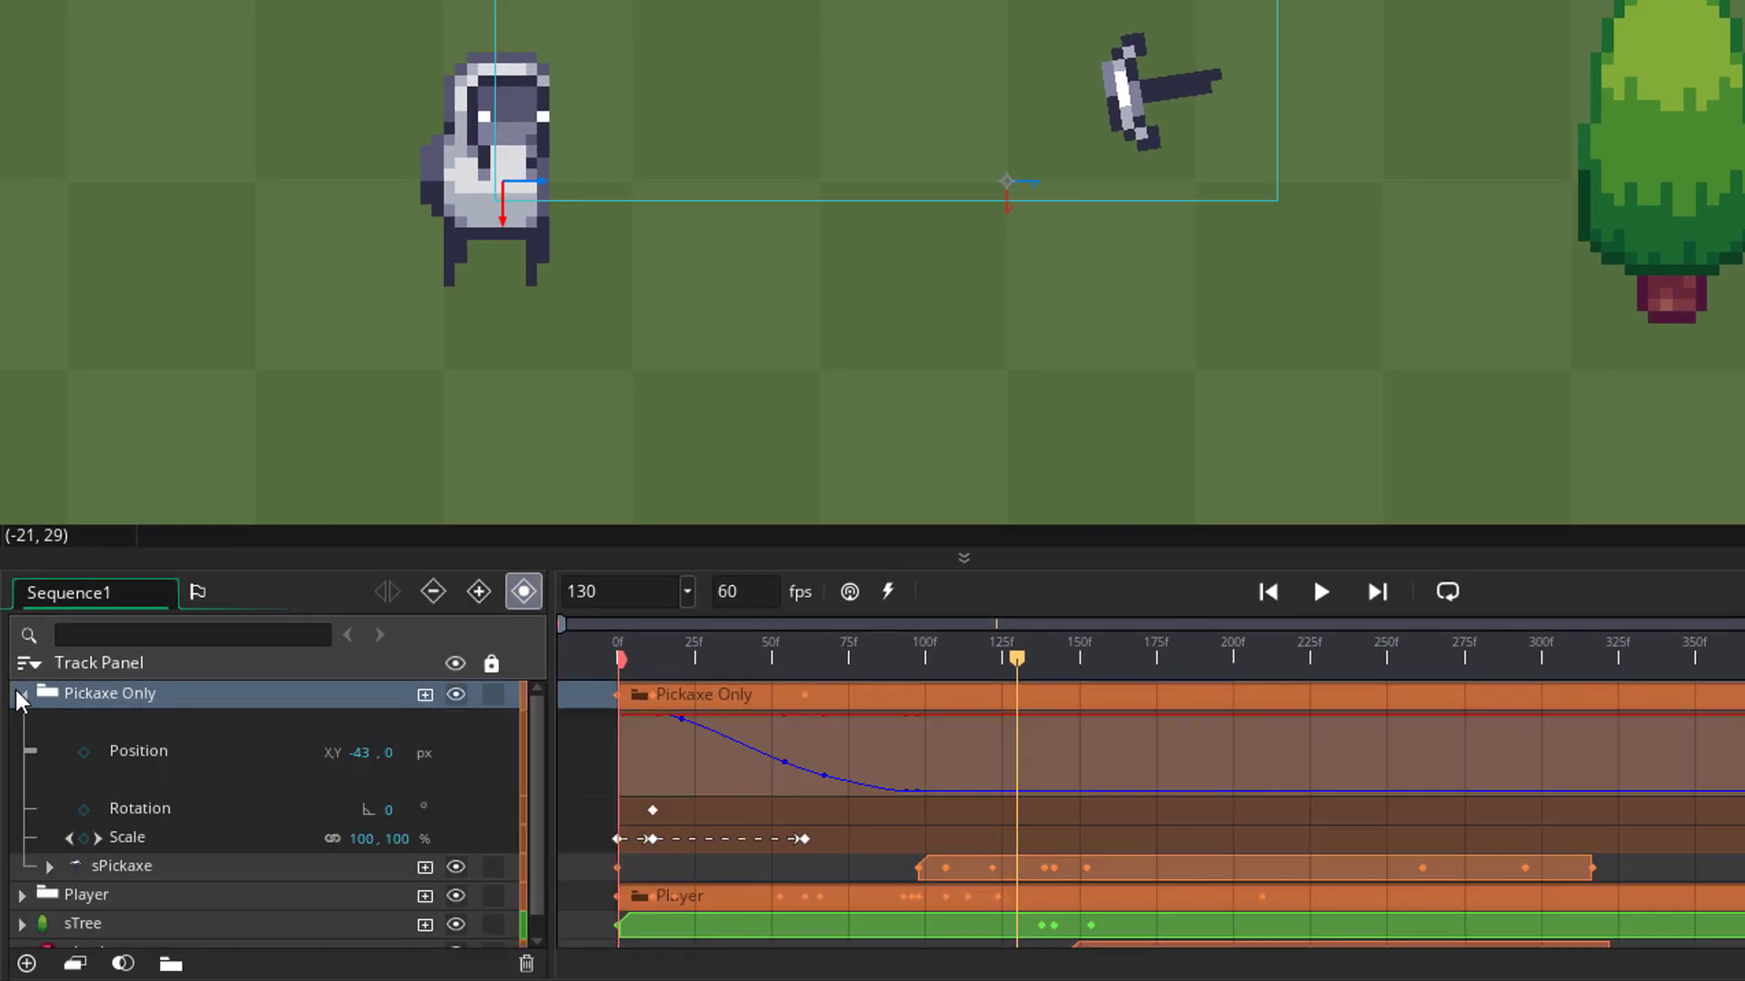
{"action": "left_click_drag", "start_coordinate": [901, 656], "coordinate": [1067, 657]}
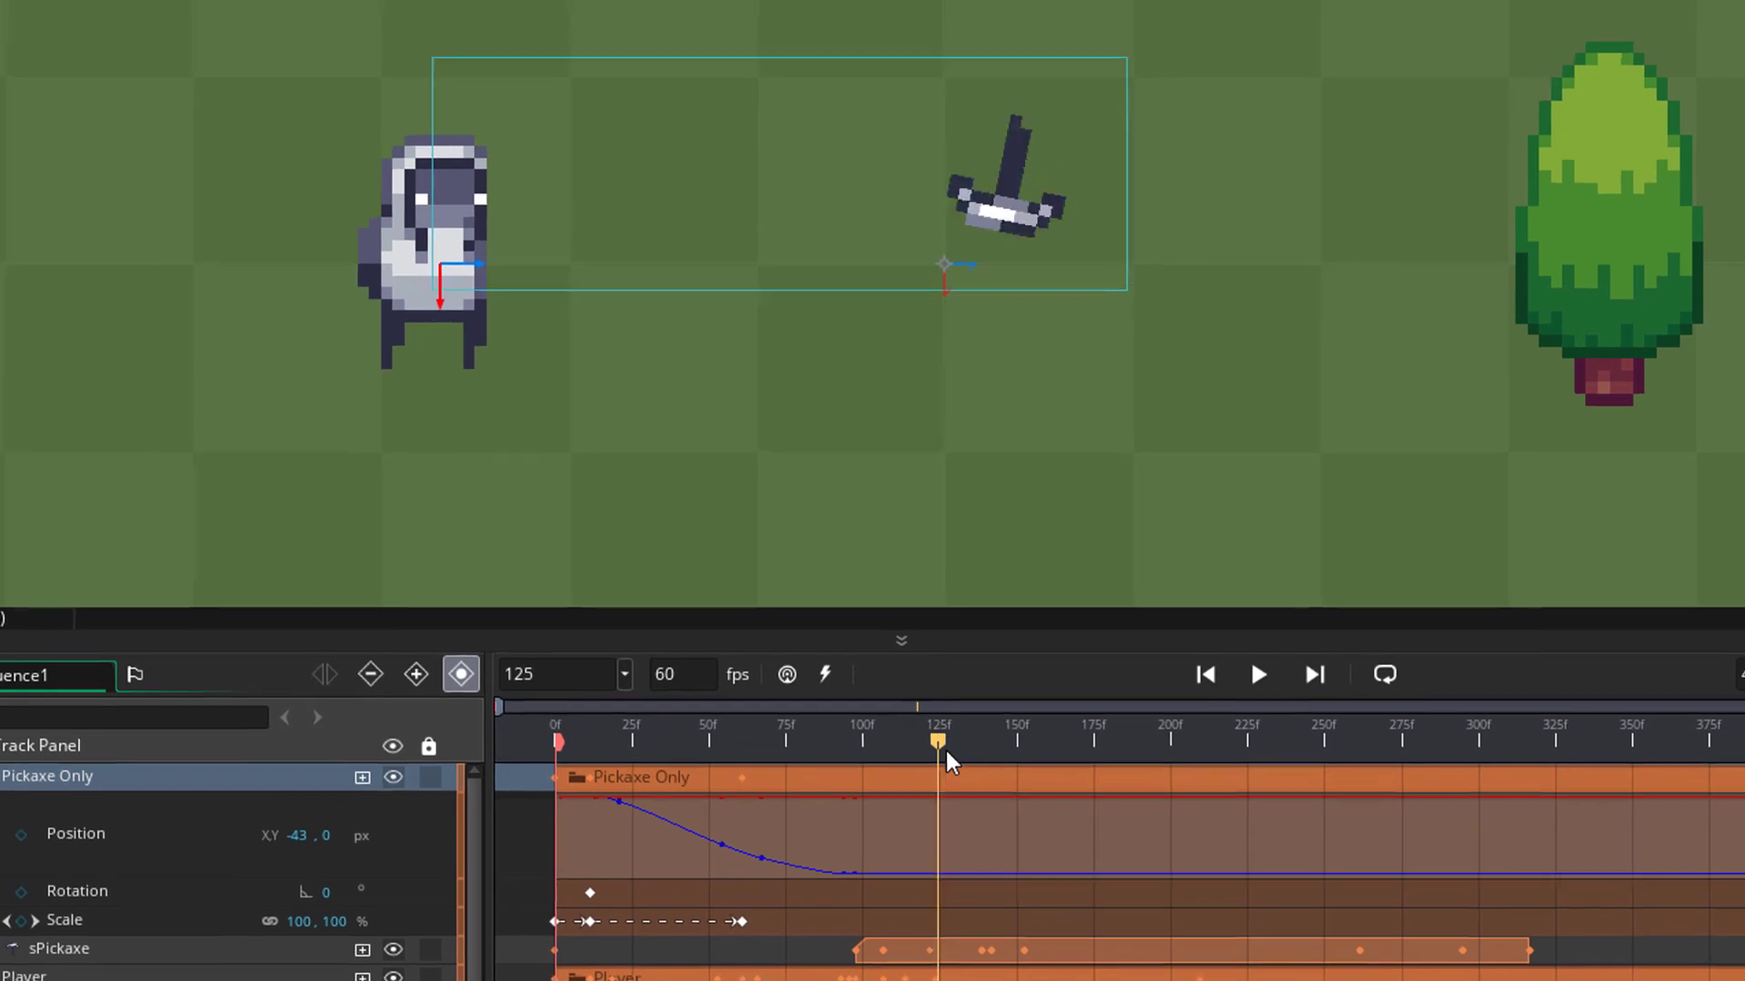
{"action": "left_click_drag", "start_coordinate": [993, 798], "coordinate": [831, 814]}
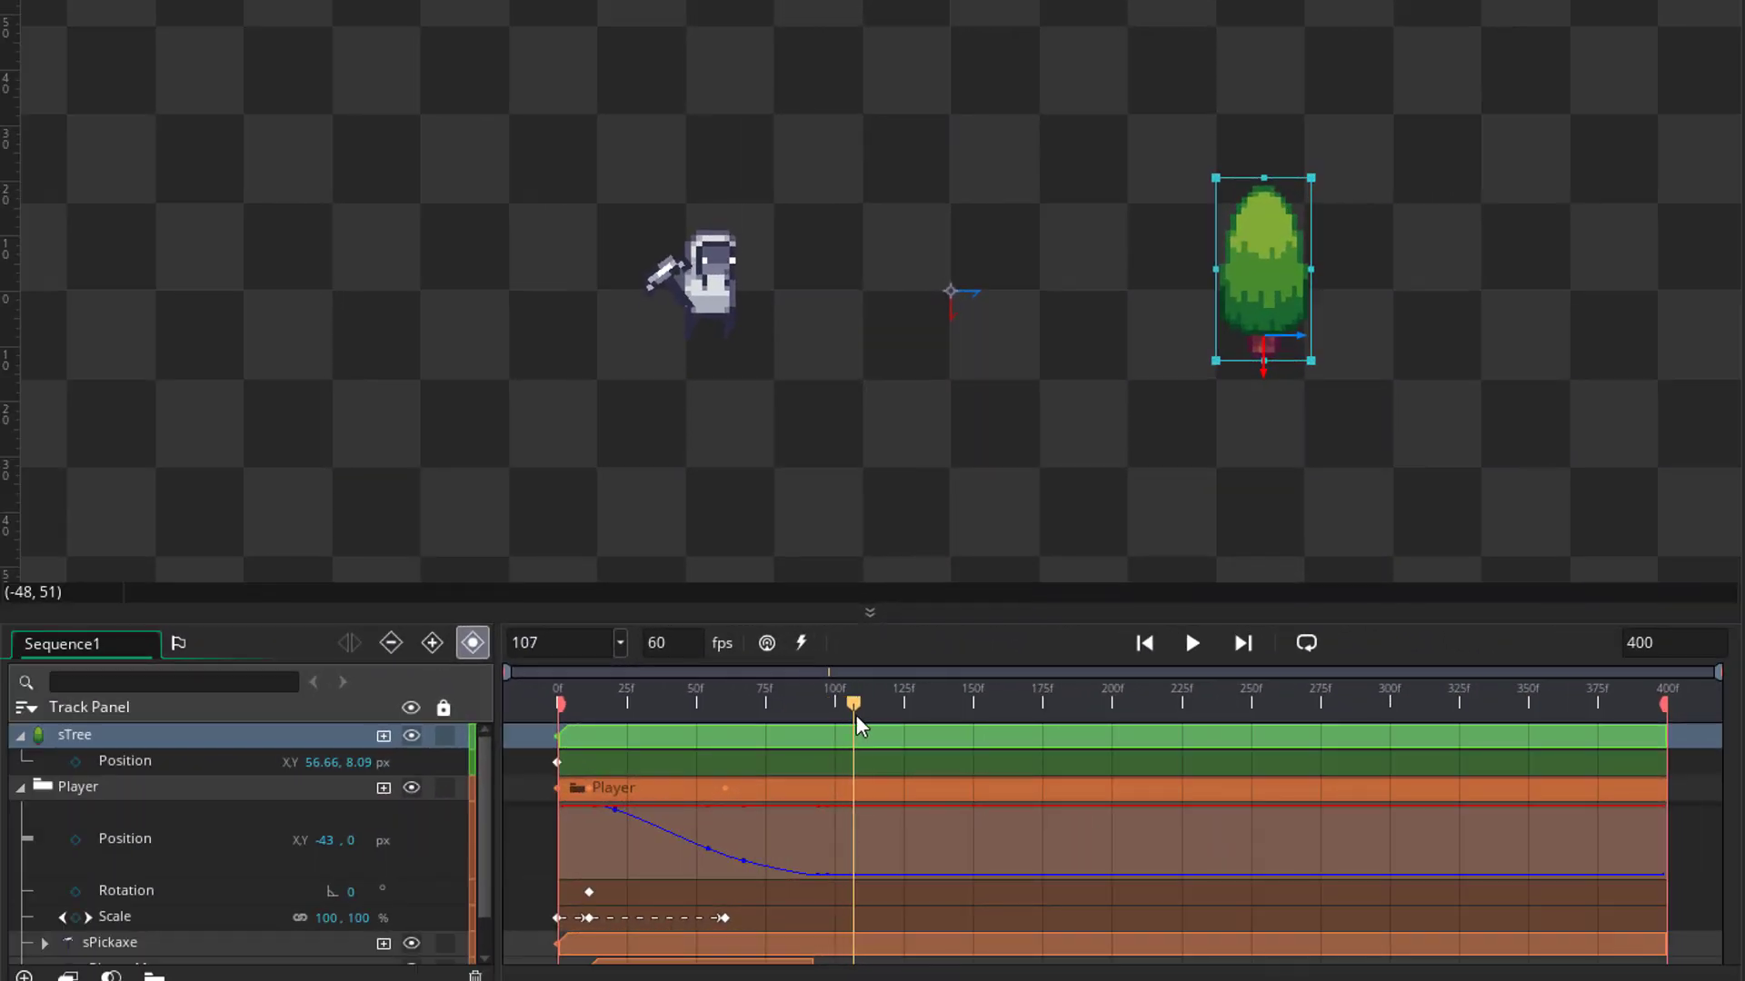
- Duplicate the Player group track and rename the copy "Pickaxe Only"
{"action": "left_click", "coordinate": [116, 790]}
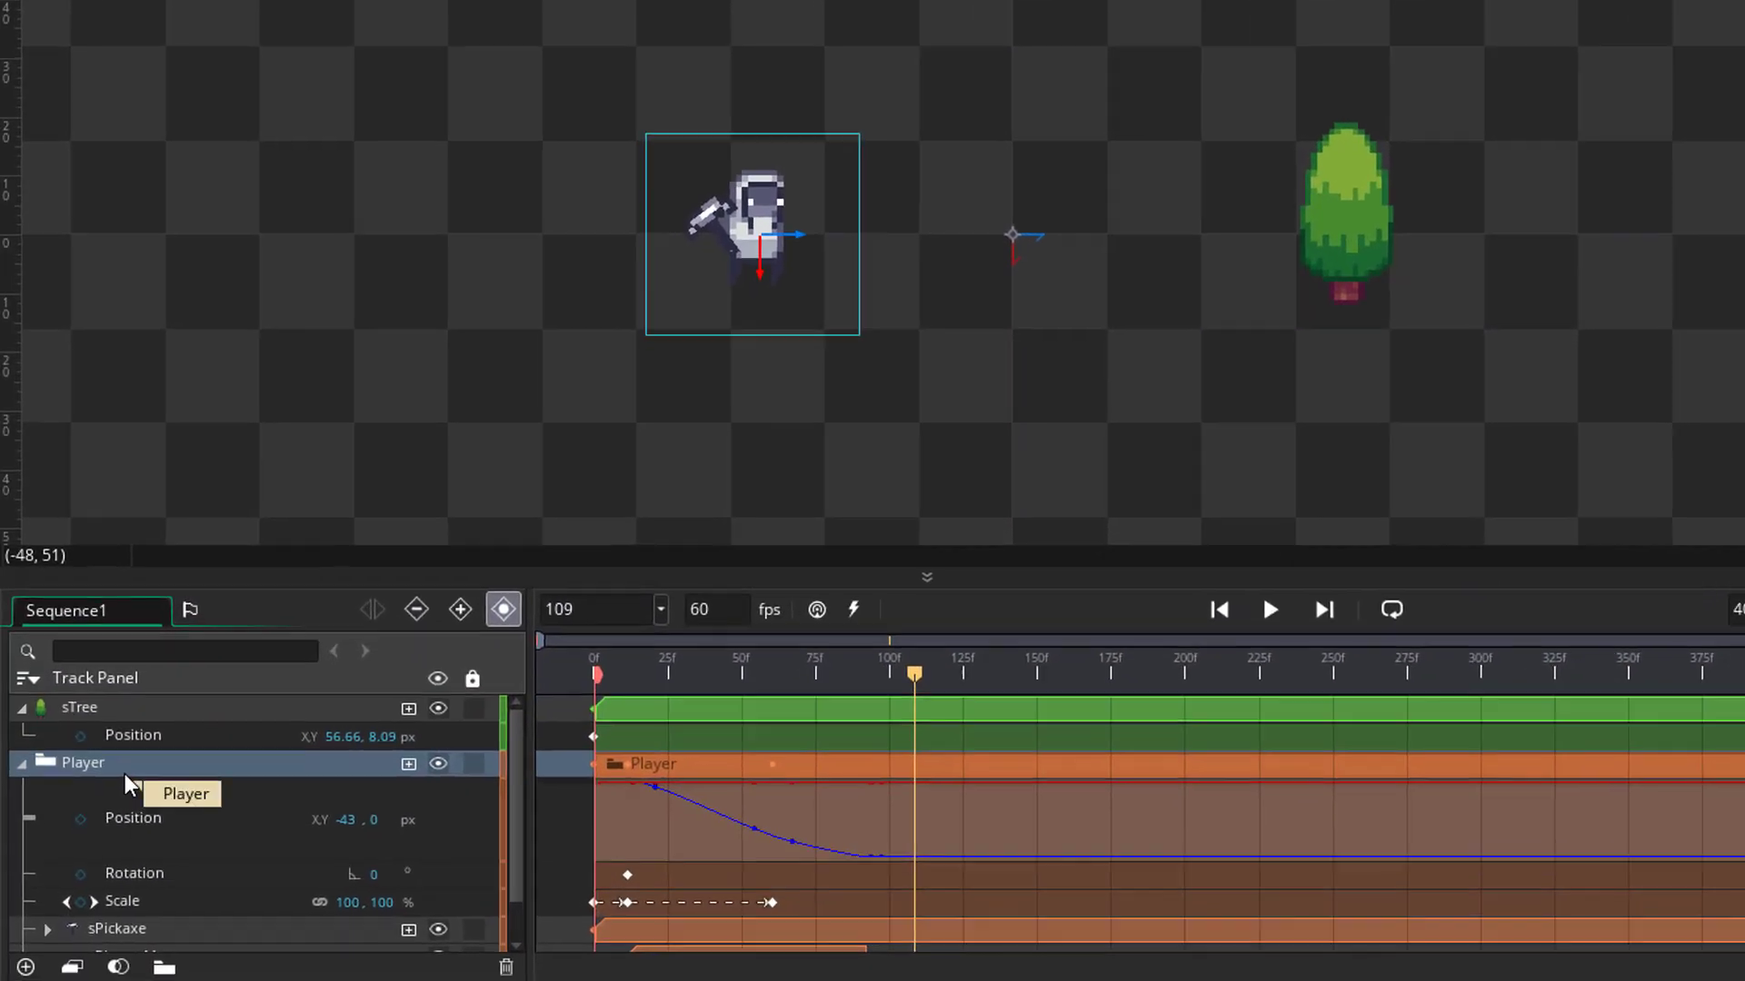
{"action": "right_click", "coordinate": [137, 768]}
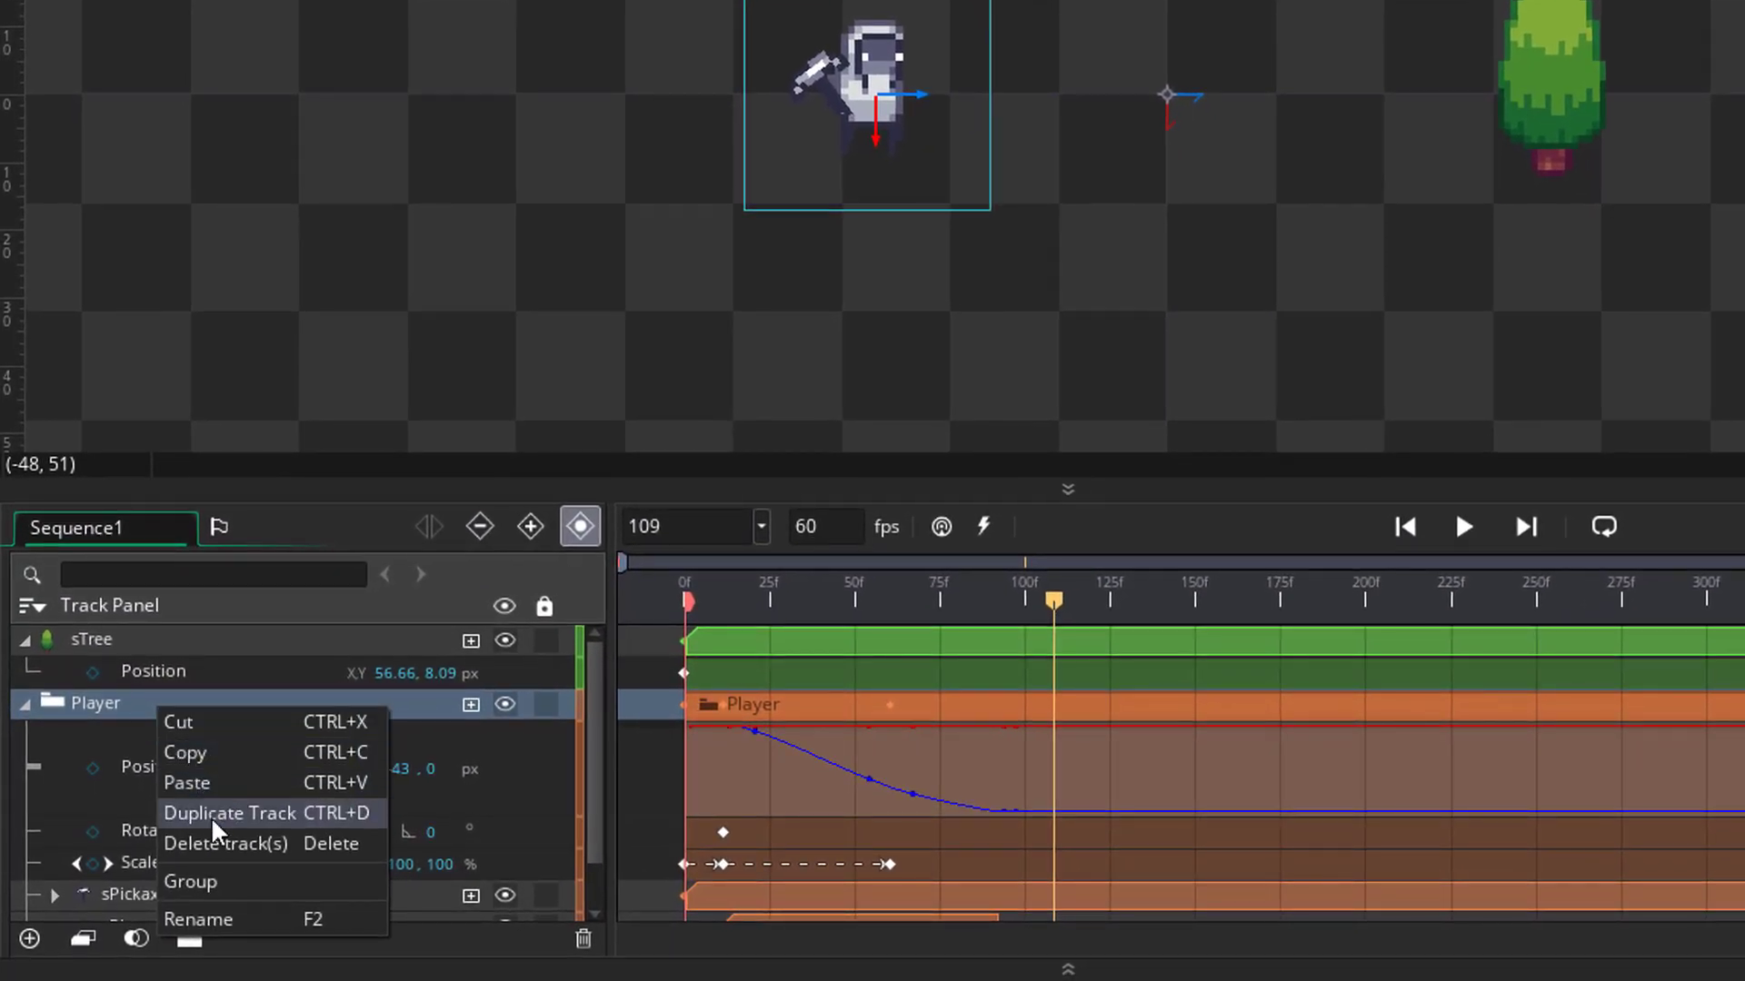
{"action": "left_click", "coordinate": [211, 813]}
{"action": "left_click", "coordinate": [173, 701]}
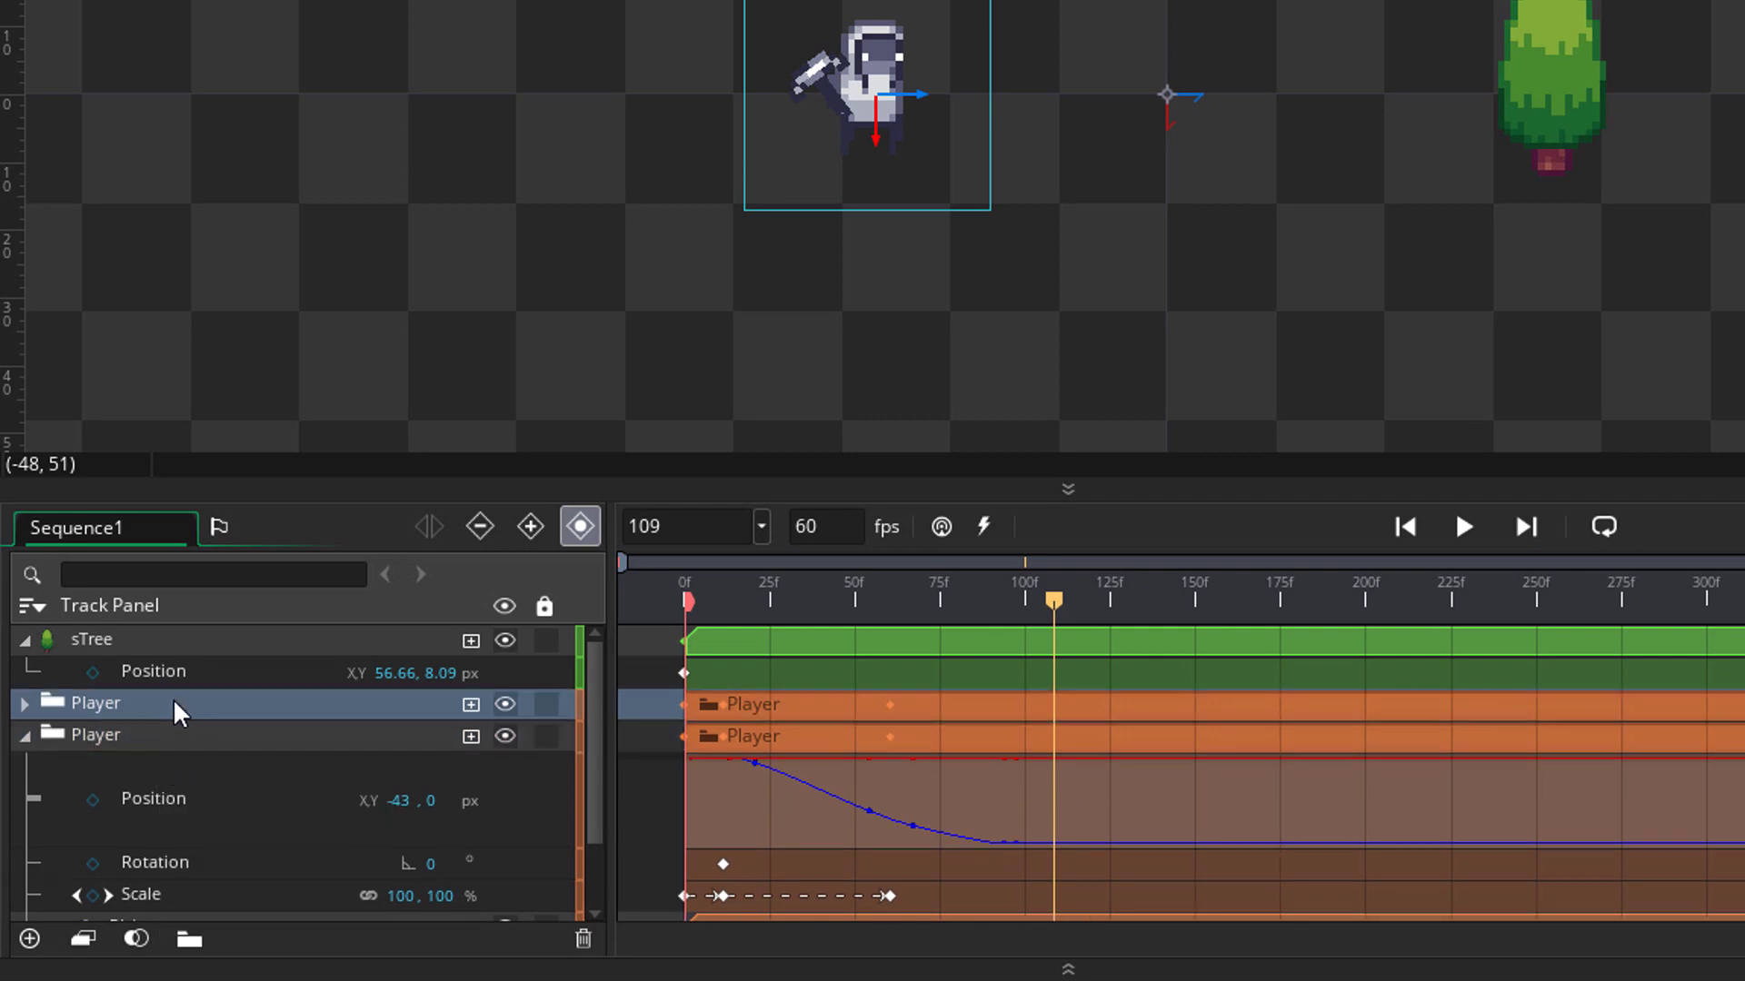
{"action": "double_click", "coordinate": [192, 695]}
{"action": "type", "text": "Pickaxe Only"}
{"action": "key", "text": "Return"}
- Delete the sPlayer_Move and sPlayer_Idle tracks from the Pickaxe Only group, keeping sPickaxe, and collapse the group
{"action": "left_click", "coordinate": [25, 703]}
{"action": "scroll", "coordinate": [68, 716], "scroll_direction": "down", "scroll_amount": 1}
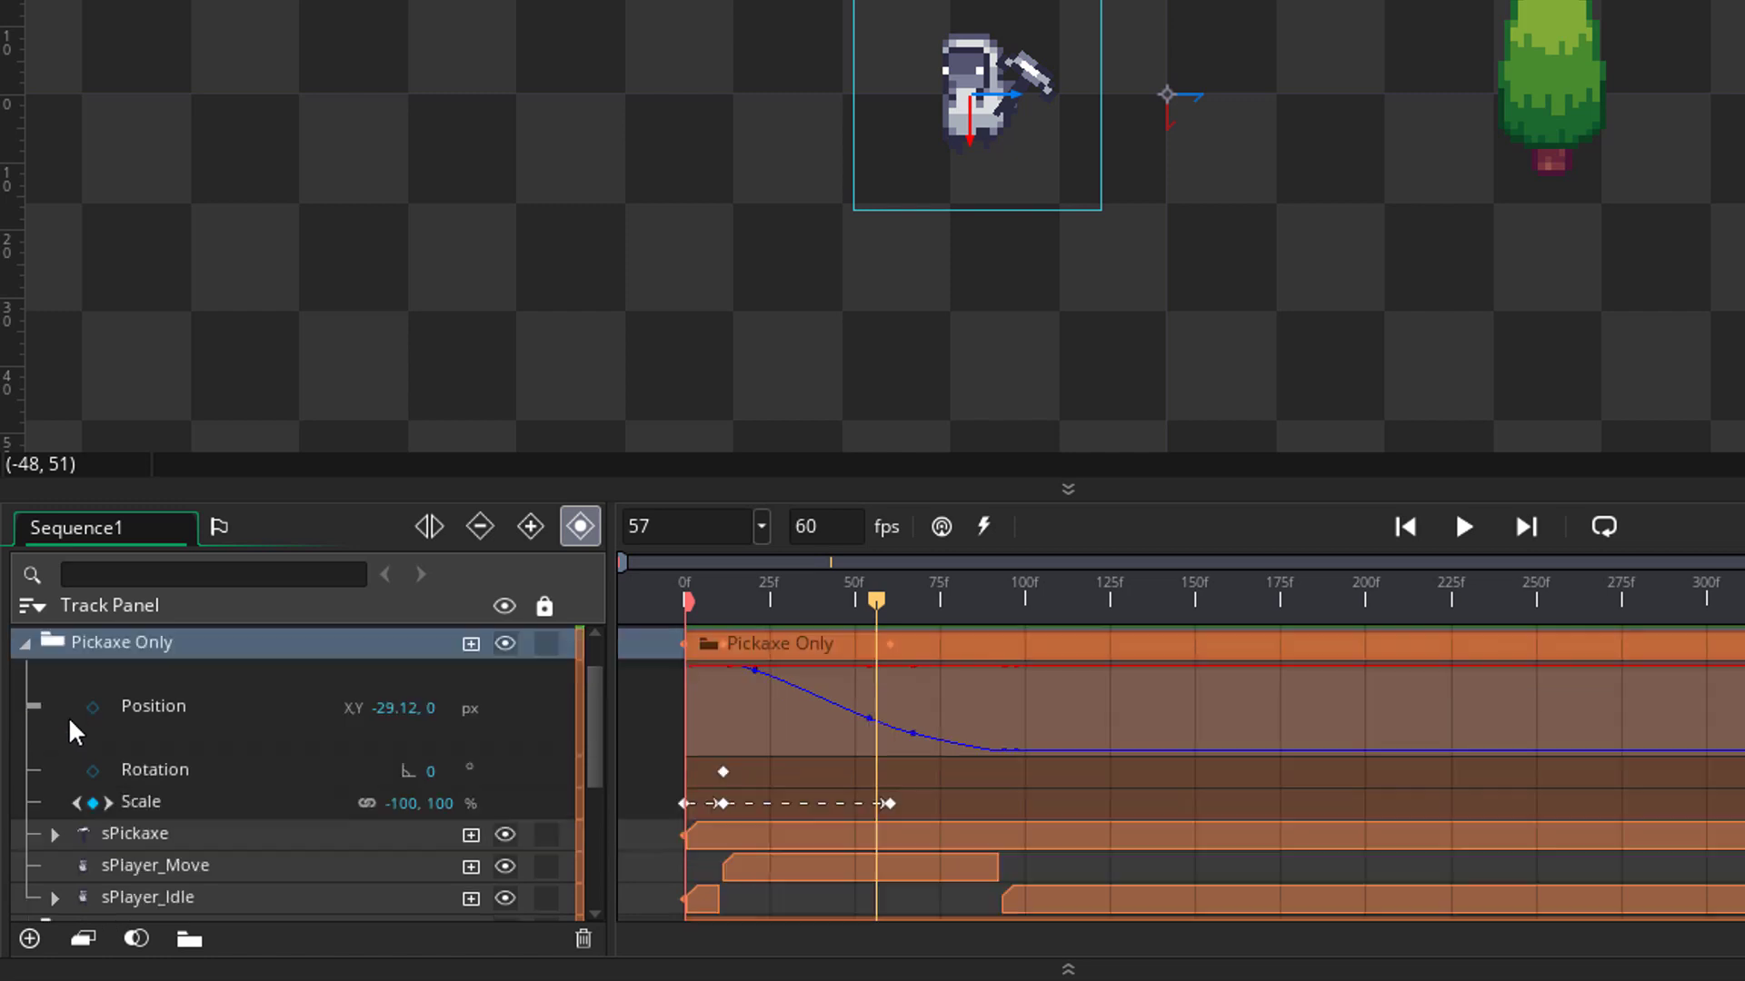
{"action": "scroll", "coordinate": [172, 802], "scroll_direction": "down", "scroll_amount": 1}
{"action": "left_click", "coordinate": [193, 807]}
{"action": "key", "text": "Delete"}
{"action": "left_click", "coordinate": [187, 805]}
{"action": "key", "text": "Delete"}
{"action": "left_click", "coordinate": [185, 781]}
{"action": "scroll", "coordinate": [177, 800], "scroll_direction": "up", "scroll_amount": 1}
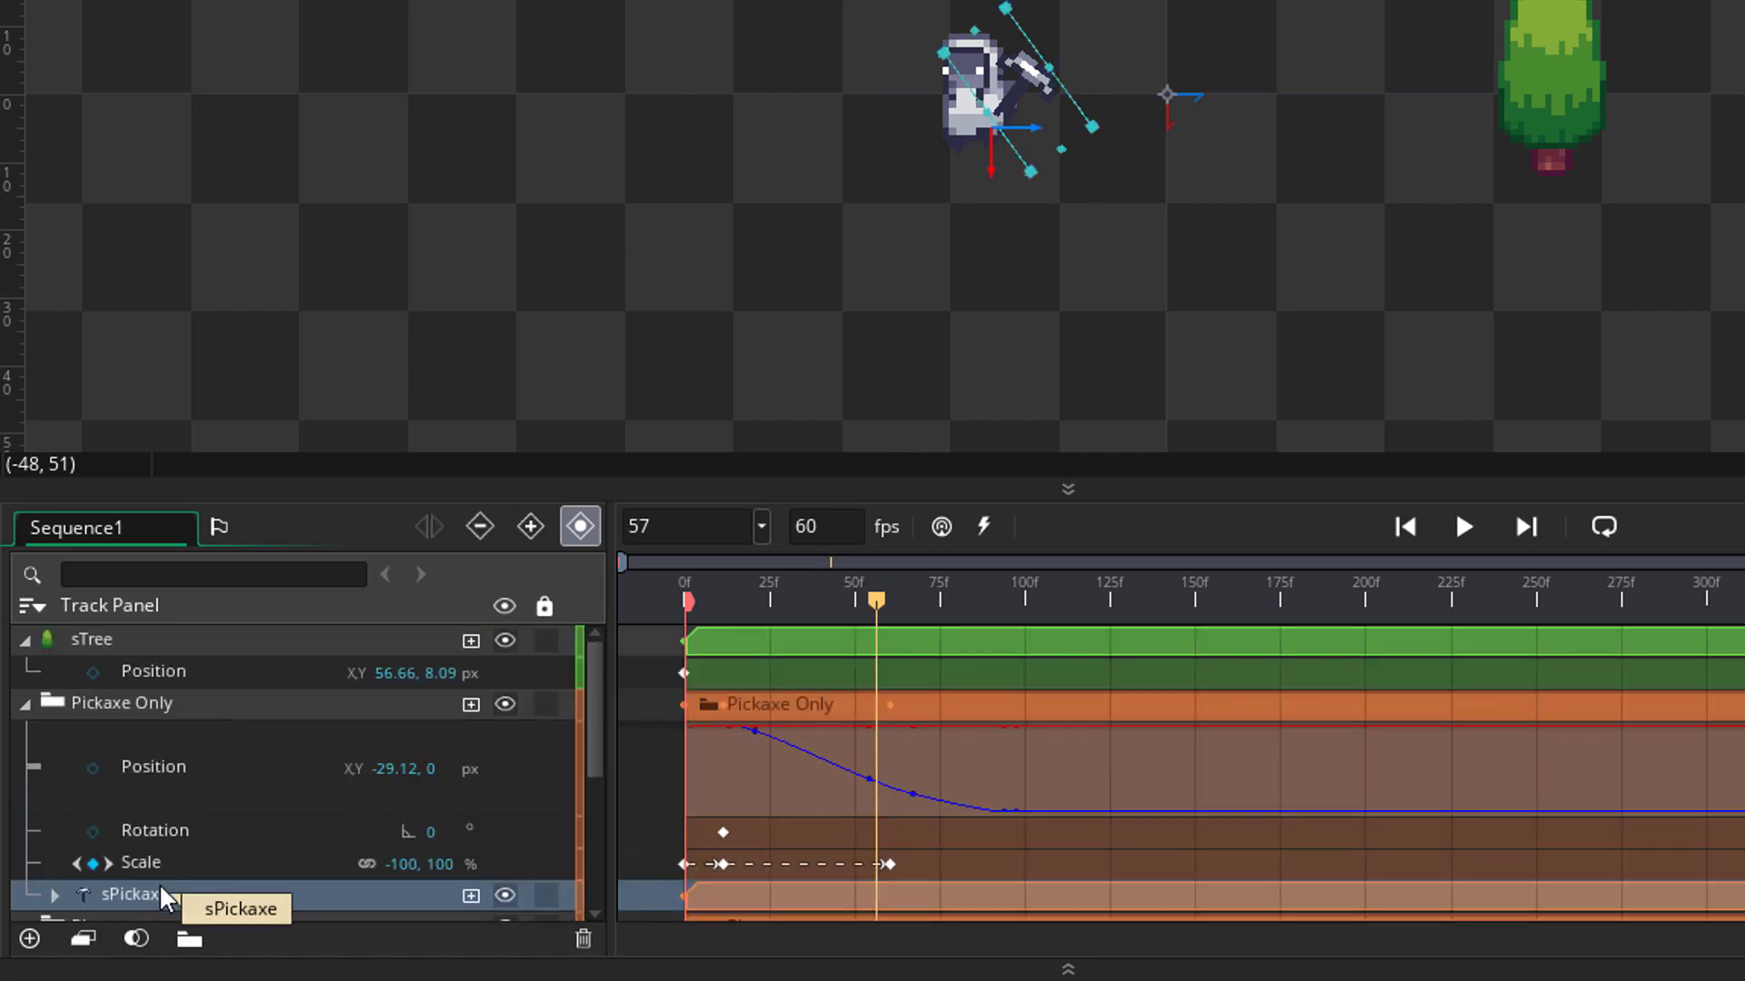
{"action": "left_click", "coordinate": [20, 706]}
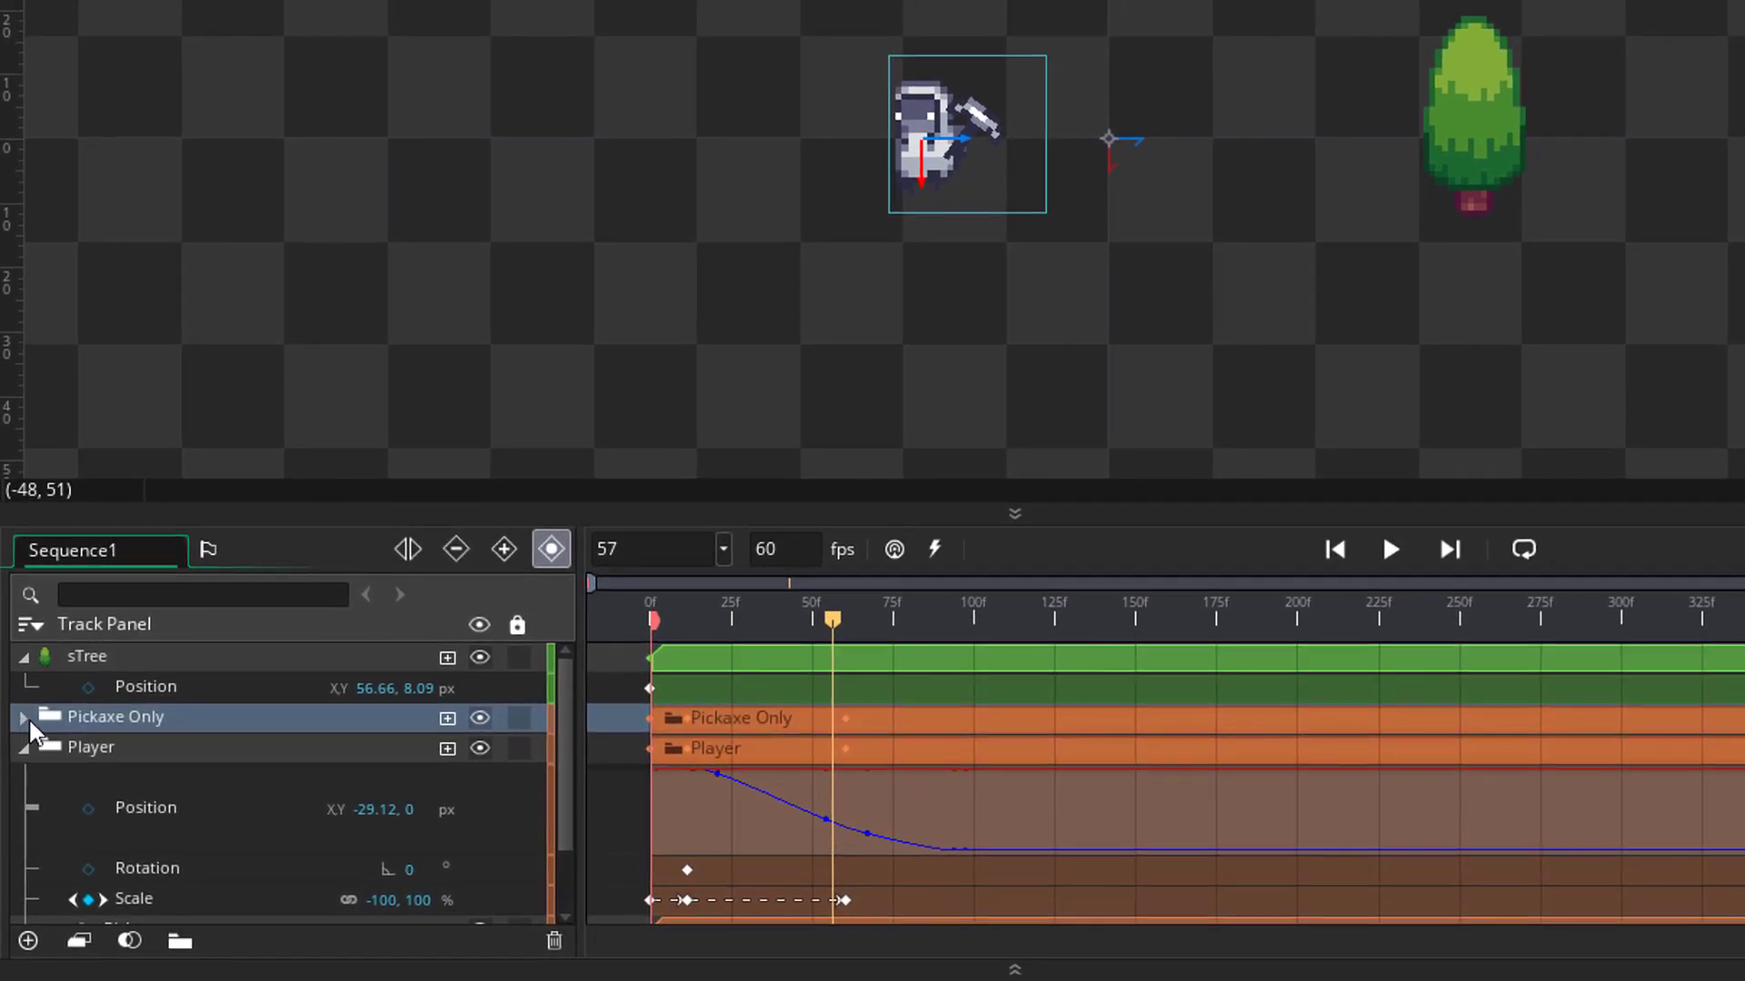
- Shorten the sPickaxe clip in the Player group so that it ends at frame 106
{"action": "scroll", "coordinate": [1044, 793], "scroll_direction": "down", "scroll_amount": 1}
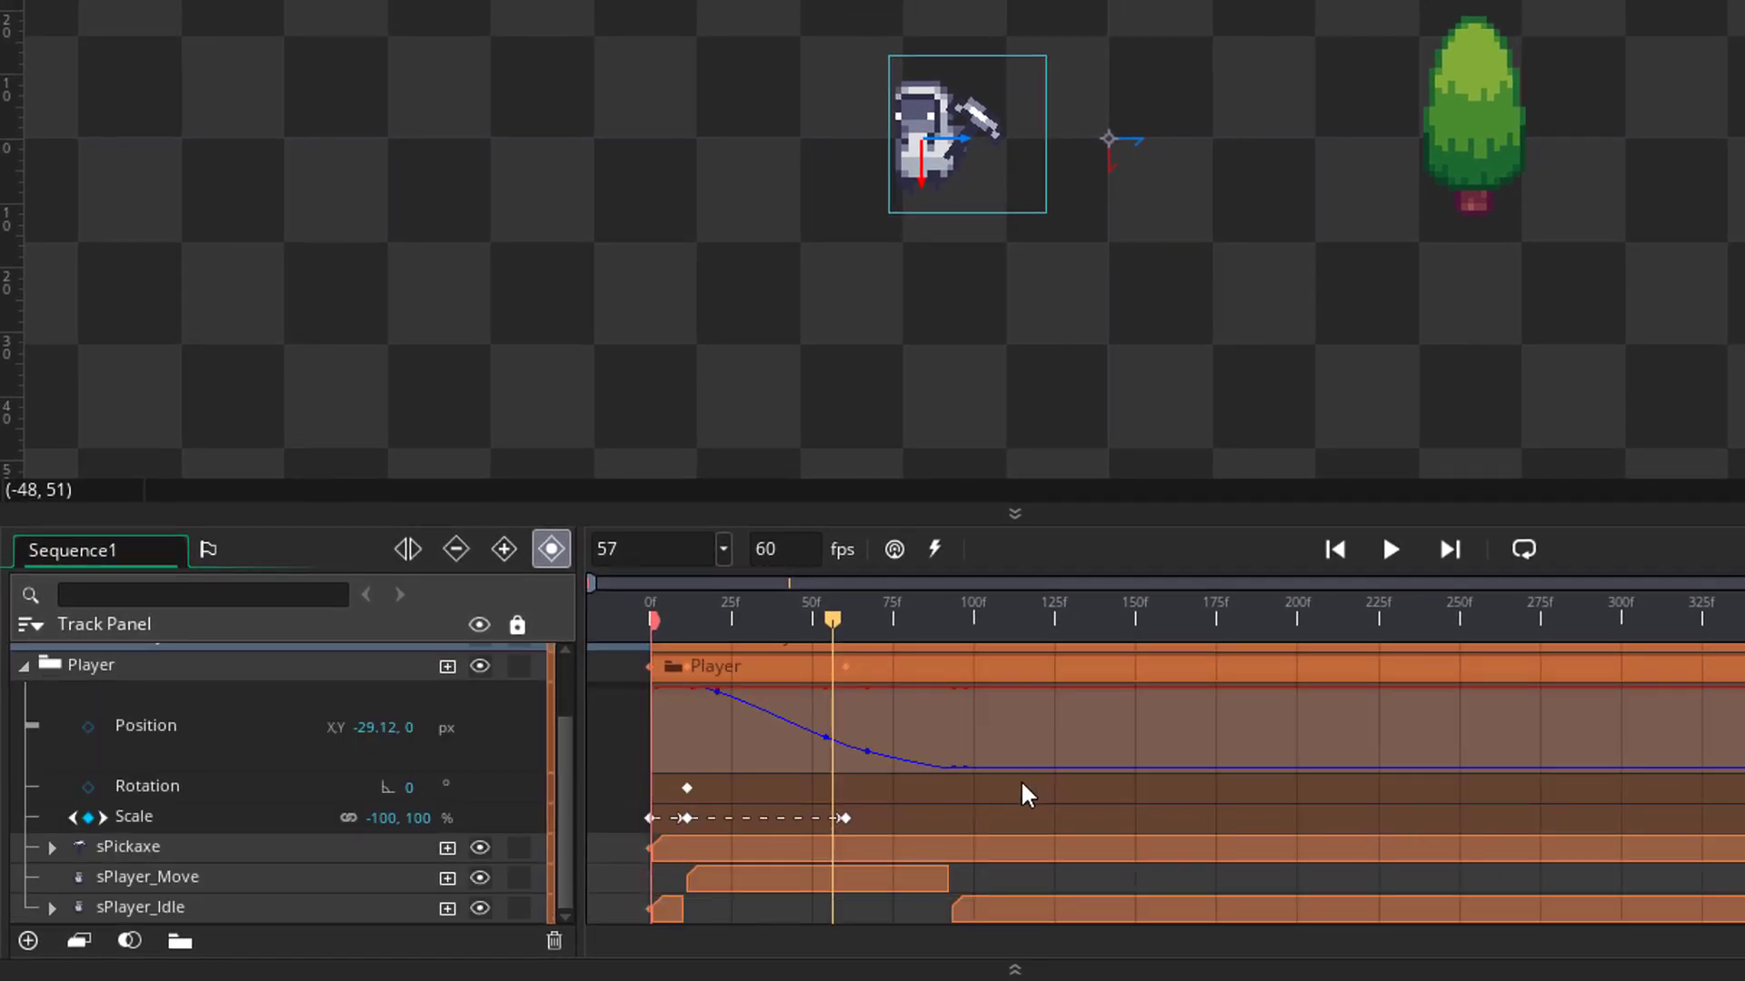
{"action": "scroll", "coordinate": [1021, 780], "scroll_direction": "up", "scroll_amount": 1}
{"action": "left_click", "coordinate": [165, 723]}
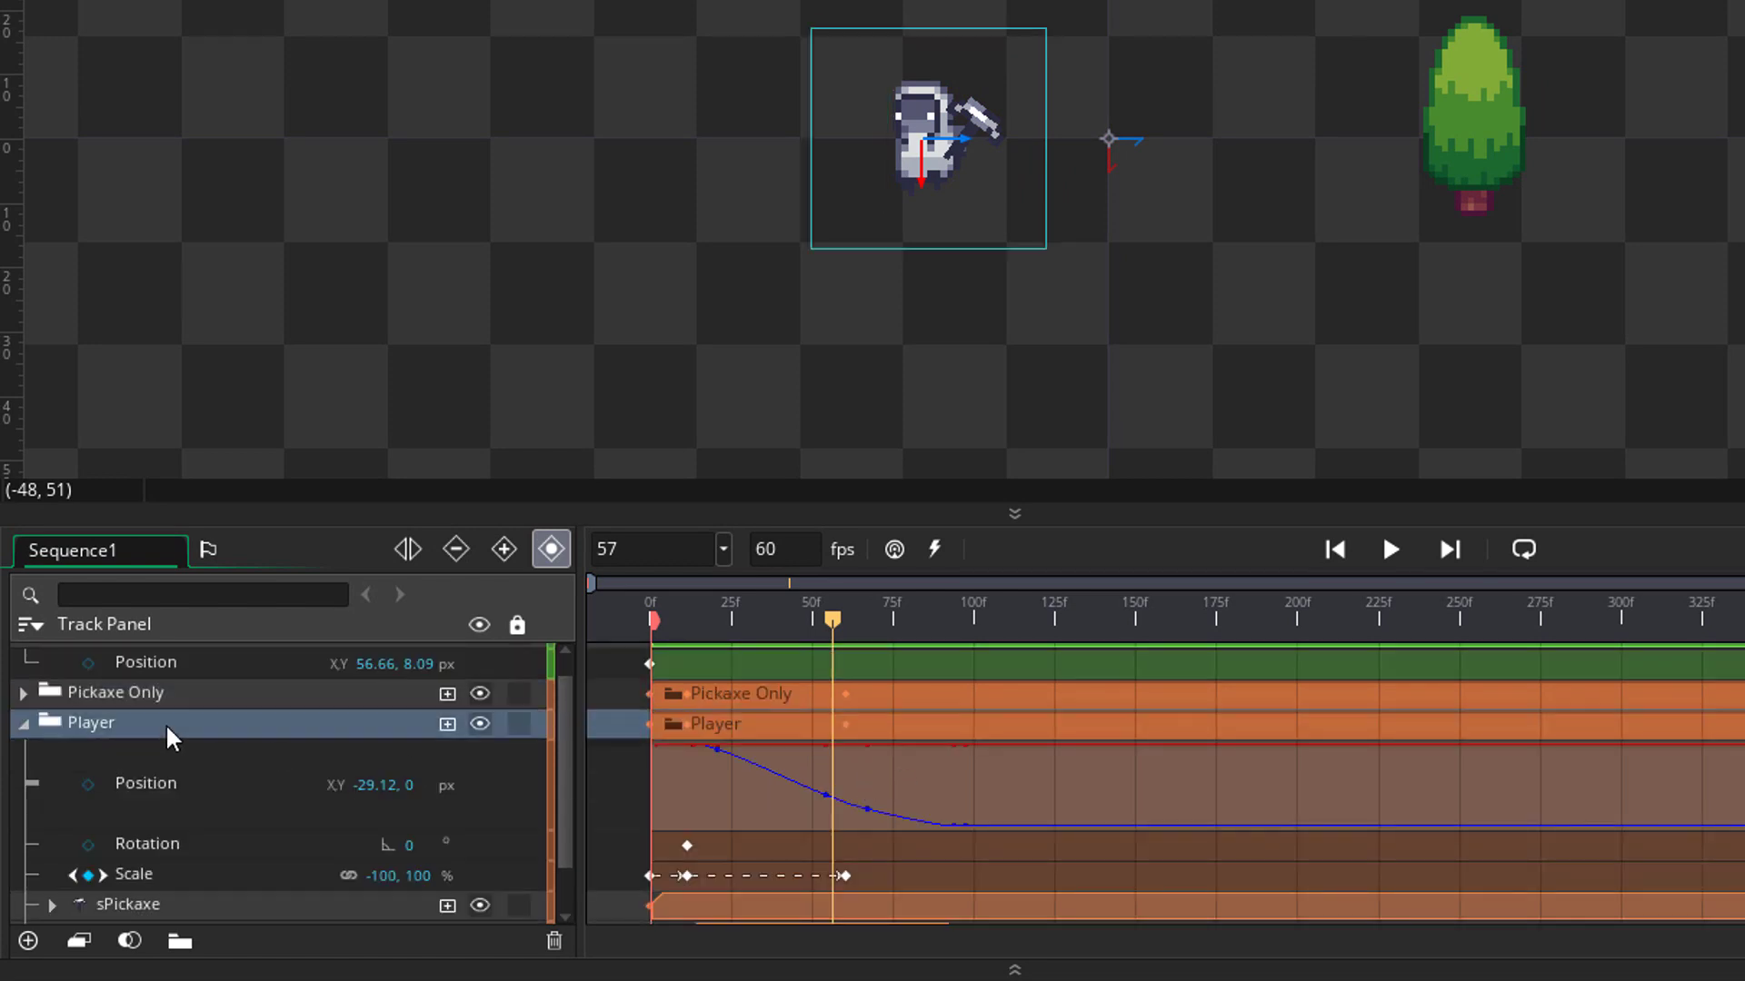
{"action": "scroll", "coordinate": [422, 787], "scroll_direction": "down", "scroll_amount": 1}
{"action": "left_click", "coordinate": [357, 847]}
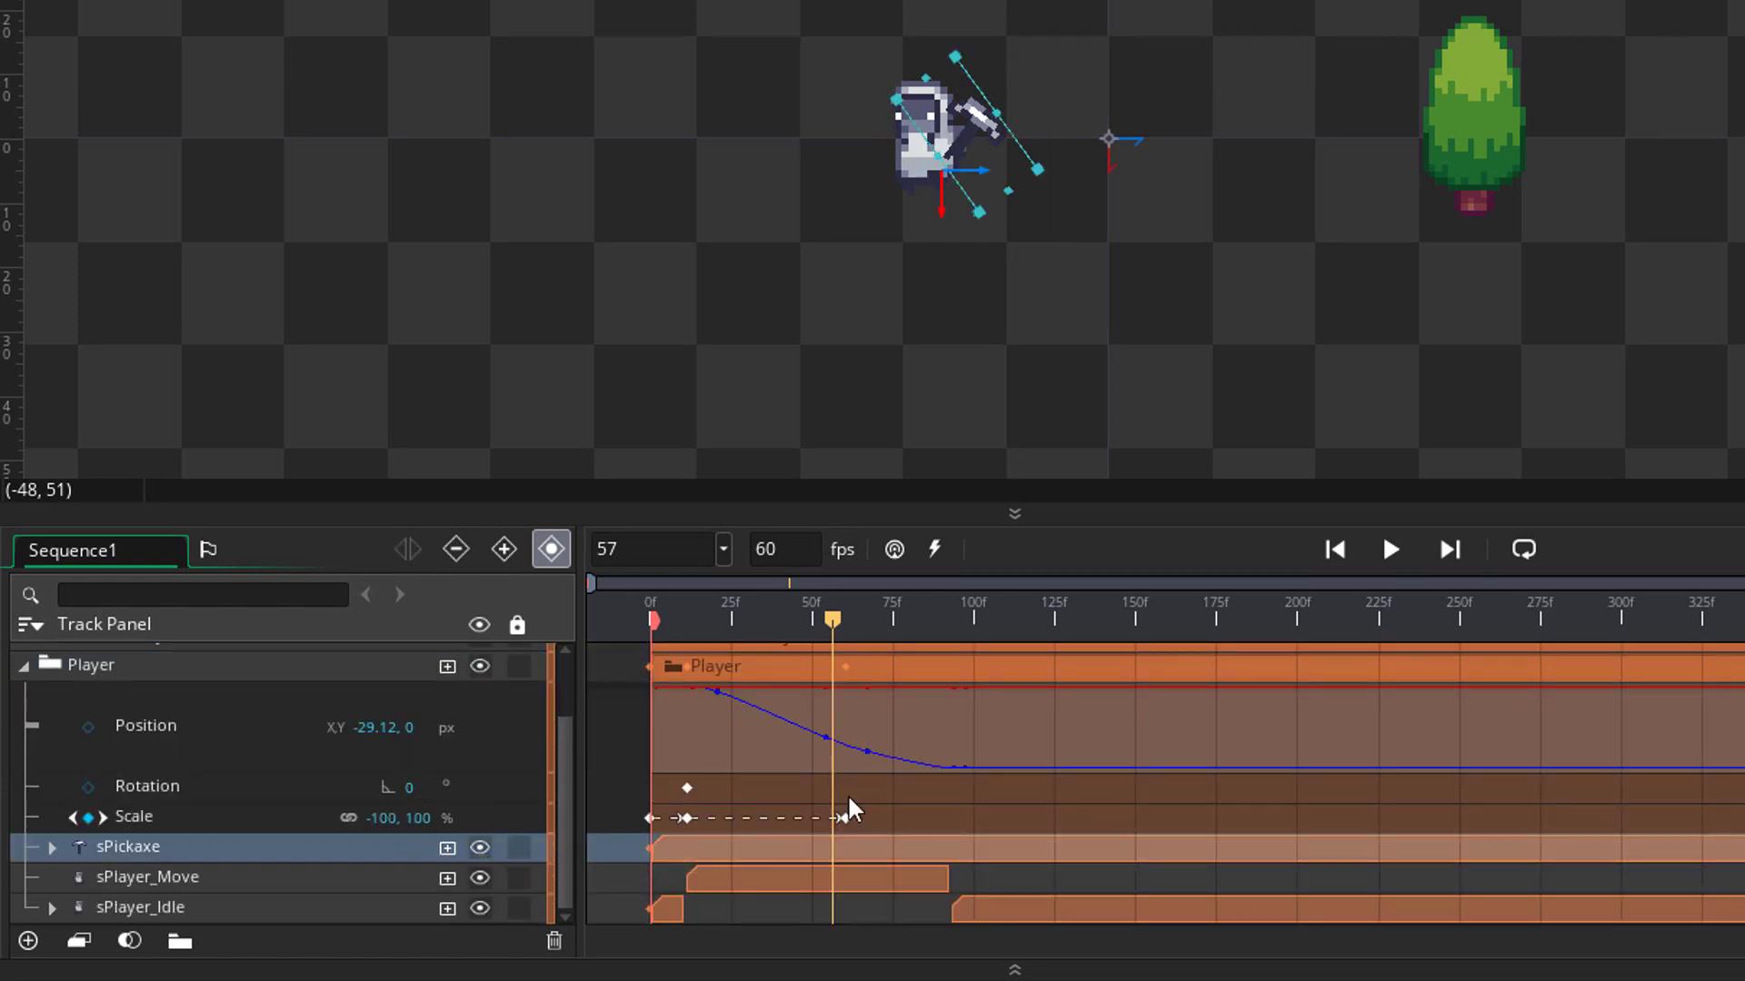
{"action": "left_click", "coordinate": [961, 622]}
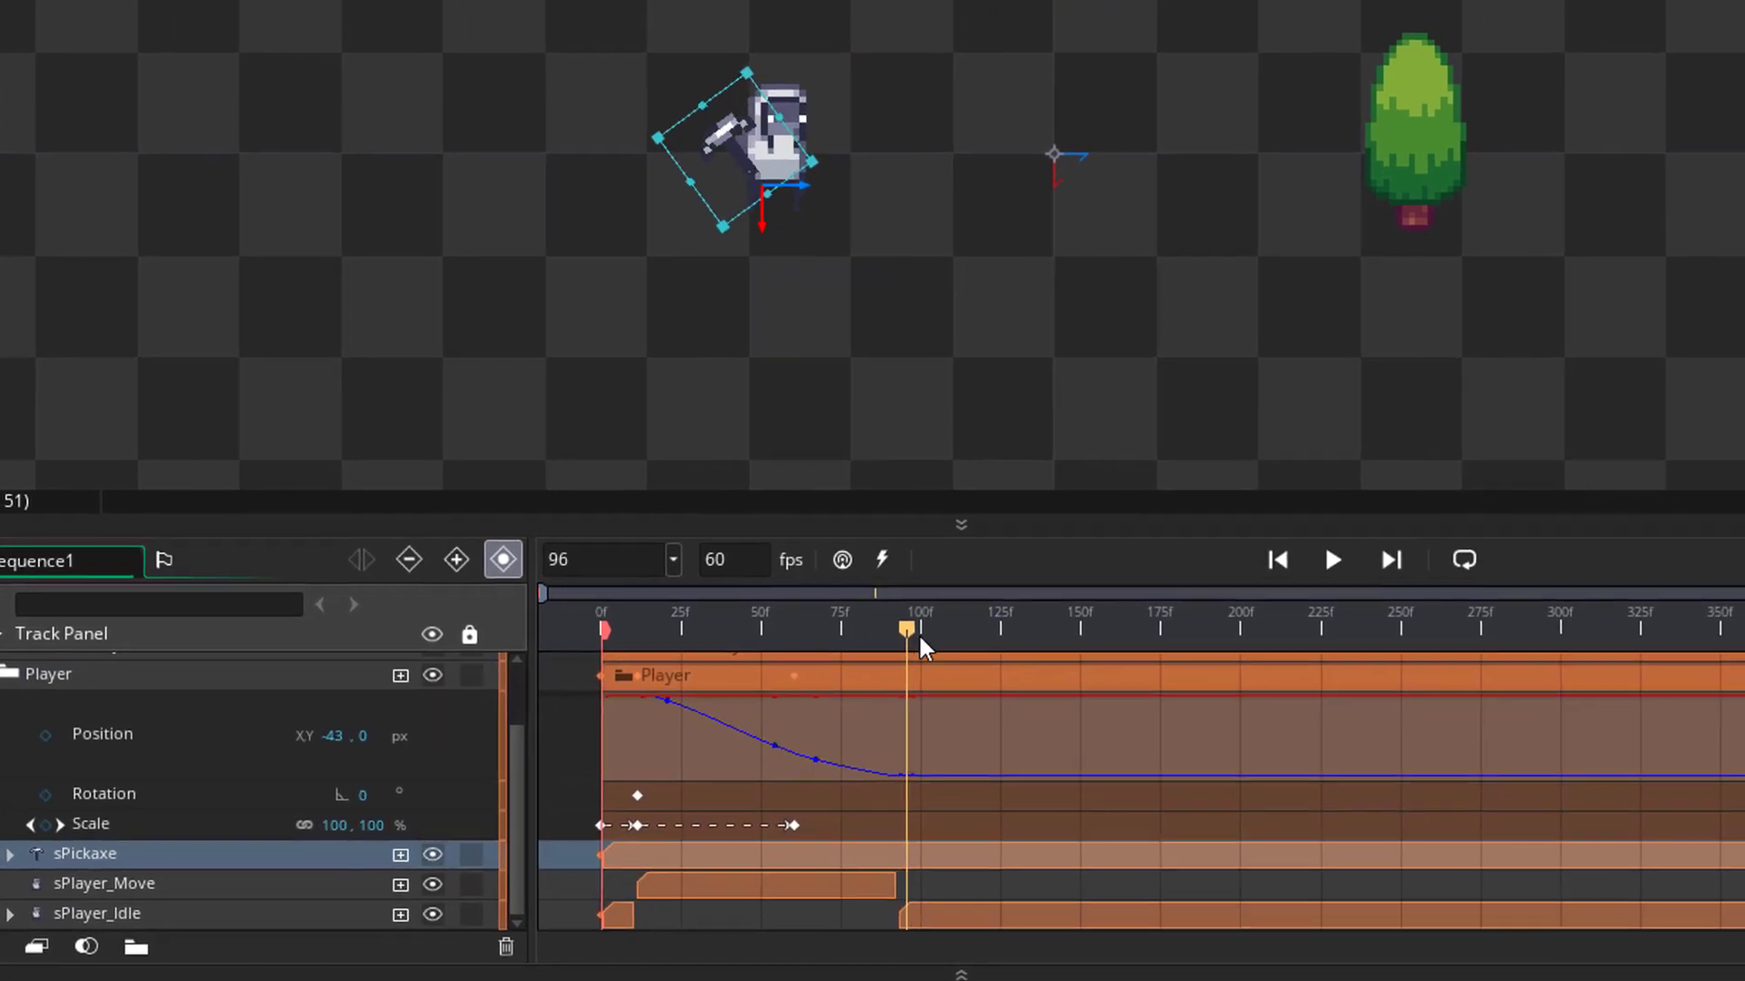
{"action": "left_click_drag", "start_coordinate": [919, 638], "coordinate": [940, 650]}
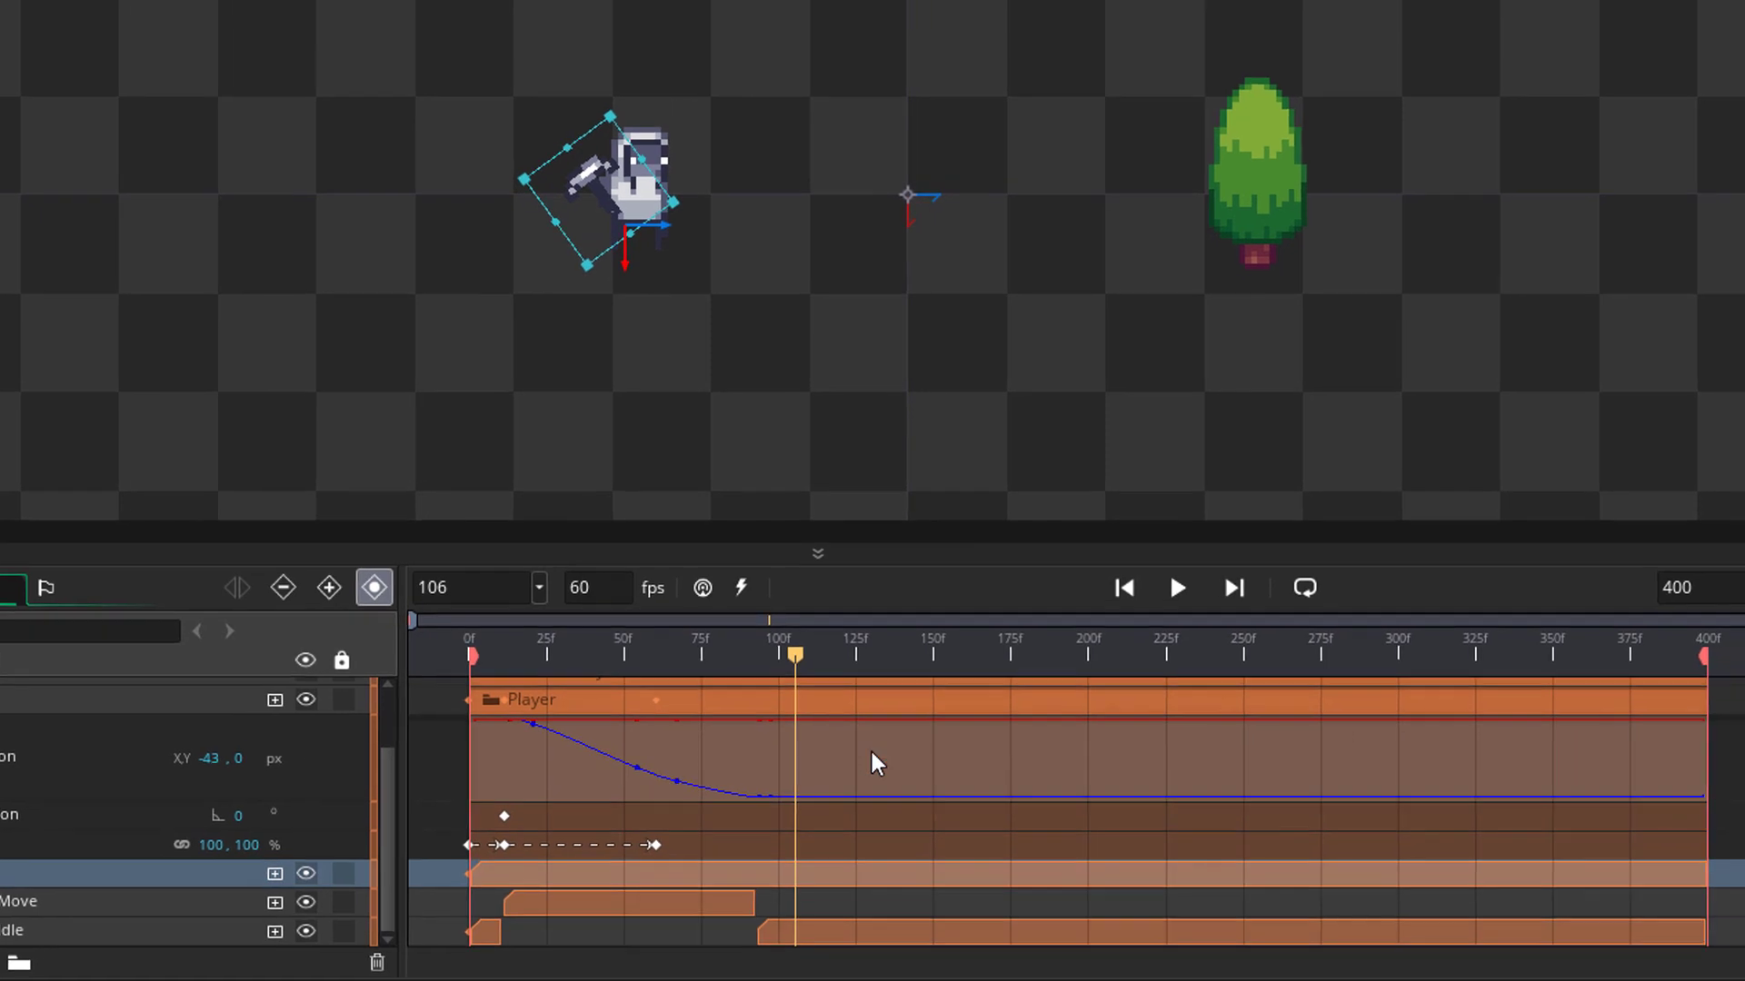
{"action": "left_click_drag", "start_coordinate": [1669, 880], "coordinate": [766, 888]}
{"action": "left_click", "coordinate": [767, 884]}
{"action": "mouse_move", "coordinate": [772, 683]}
{"action": "left_mouse_down"}
{"action": "mouse_move", "coordinate": [733, 663]}
{"action": "mouse_move", "coordinate": [783, 670]}
{"action": "mouse_move", "coordinate": [765, 678]}
{"action": "left_mouse_up"}
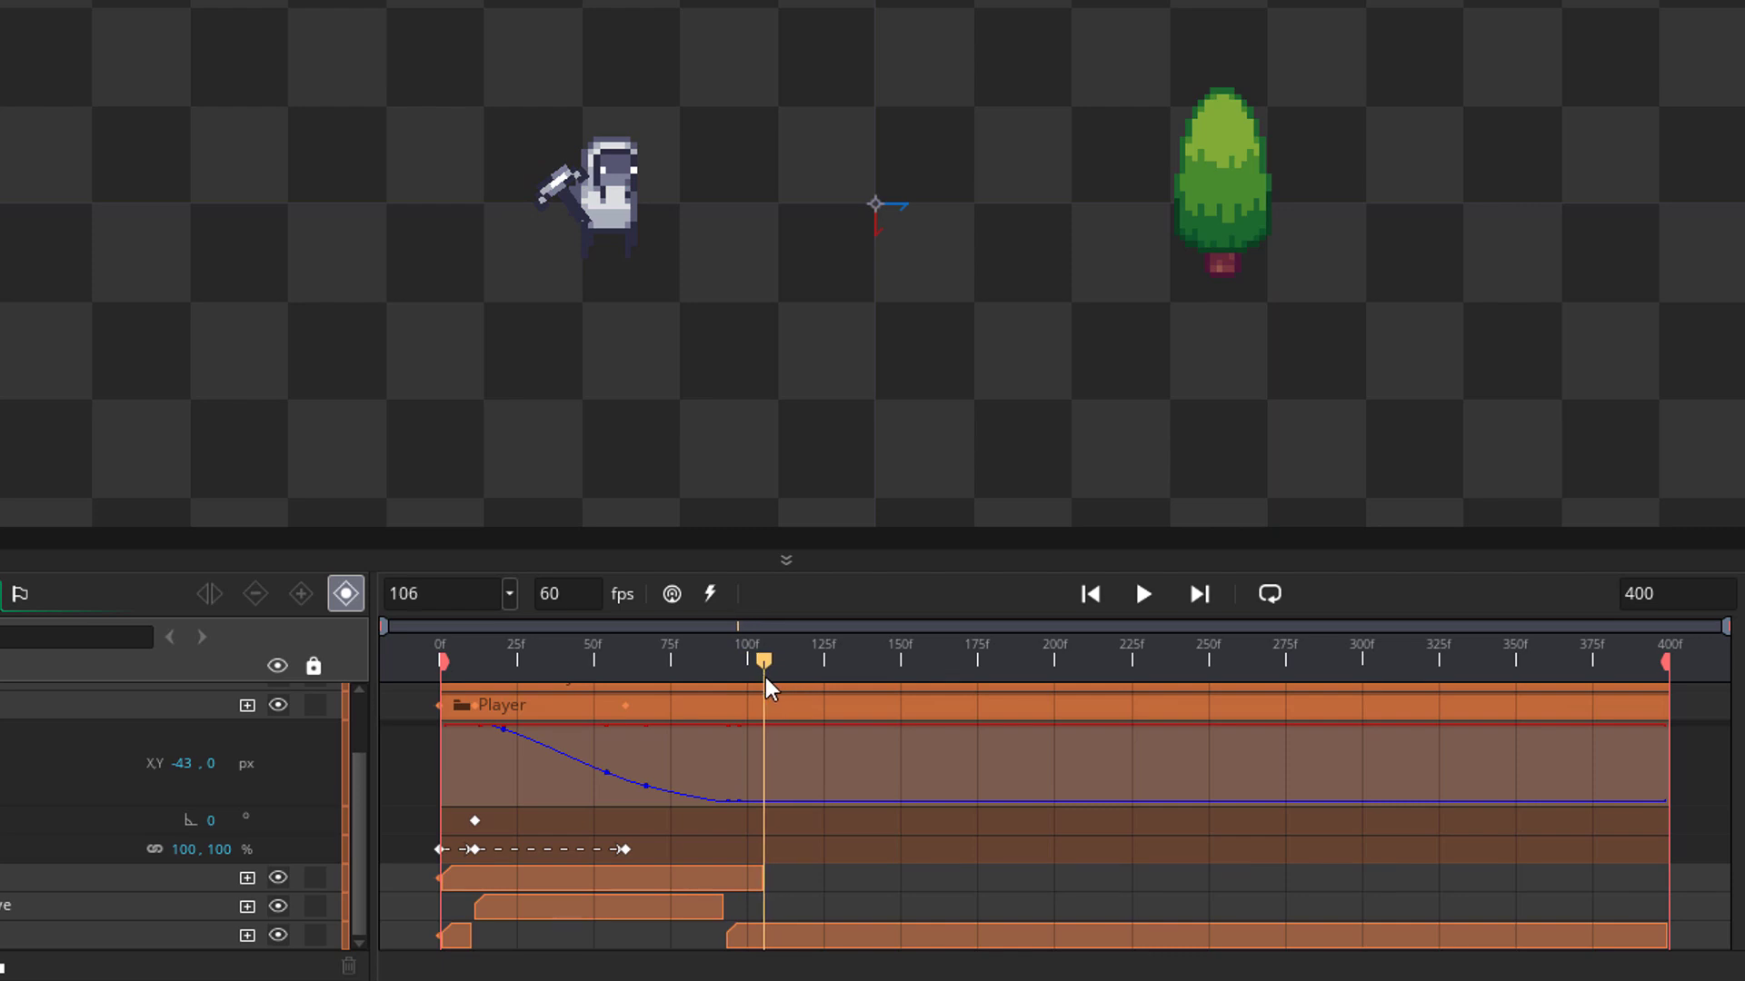
- Trim the start of the sPickaxe clip in the Pickaxe Only group to frame 106
{"action": "scroll", "coordinate": [718, 809], "scroll_direction": "up", "scroll_amount": 2}
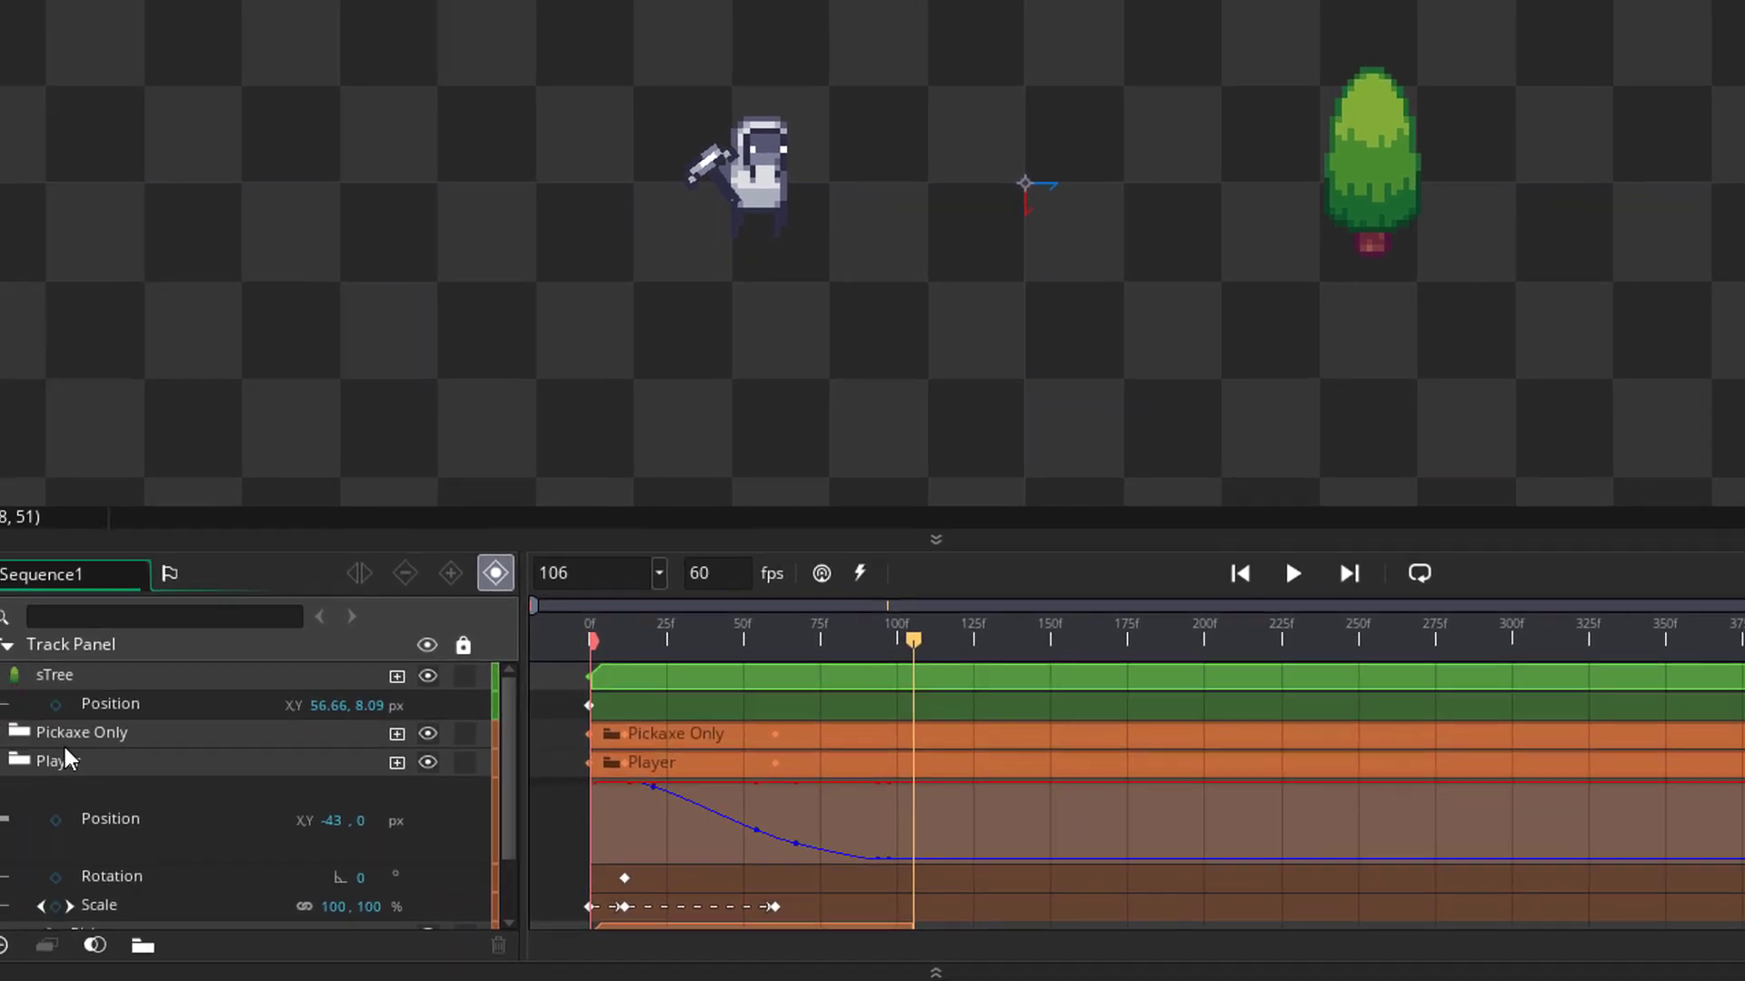
{"action": "left_click", "coordinate": [17, 733]}
{"action": "left_click", "coordinate": [724, 823]}
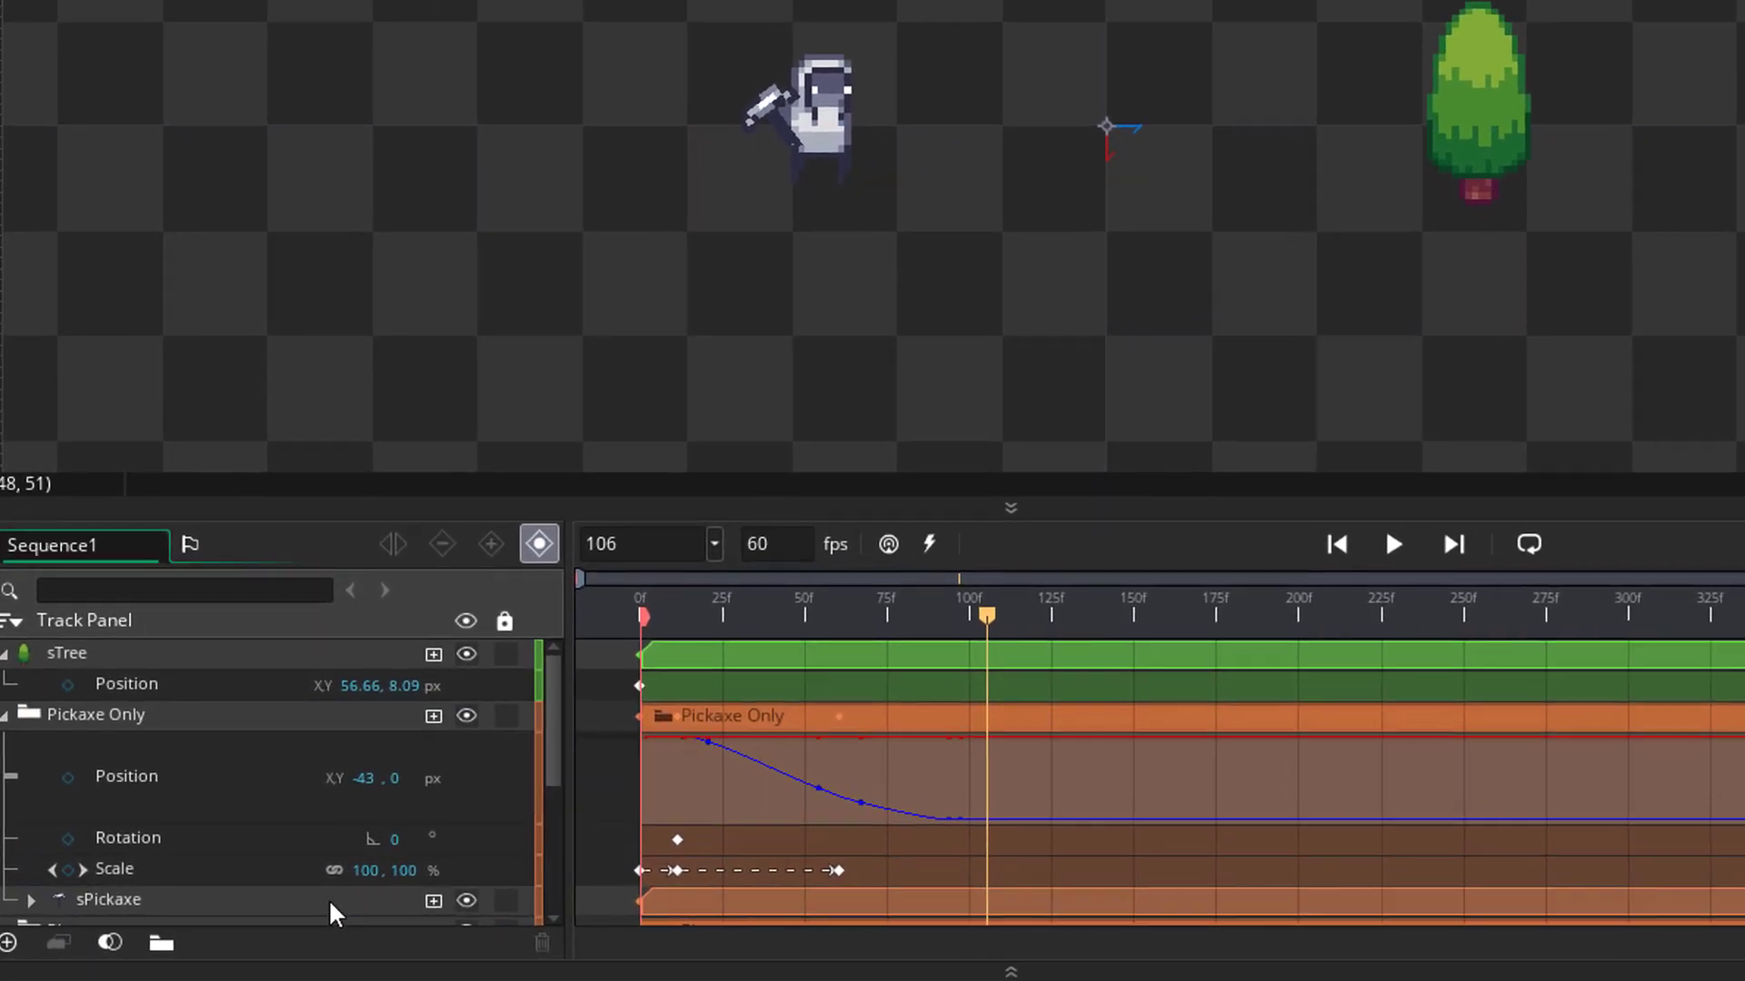
{"action": "left_click", "coordinate": [331, 913]}
{"action": "left_click_drag", "start_coordinate": [640, 903], "coordinate": [989, 905]}
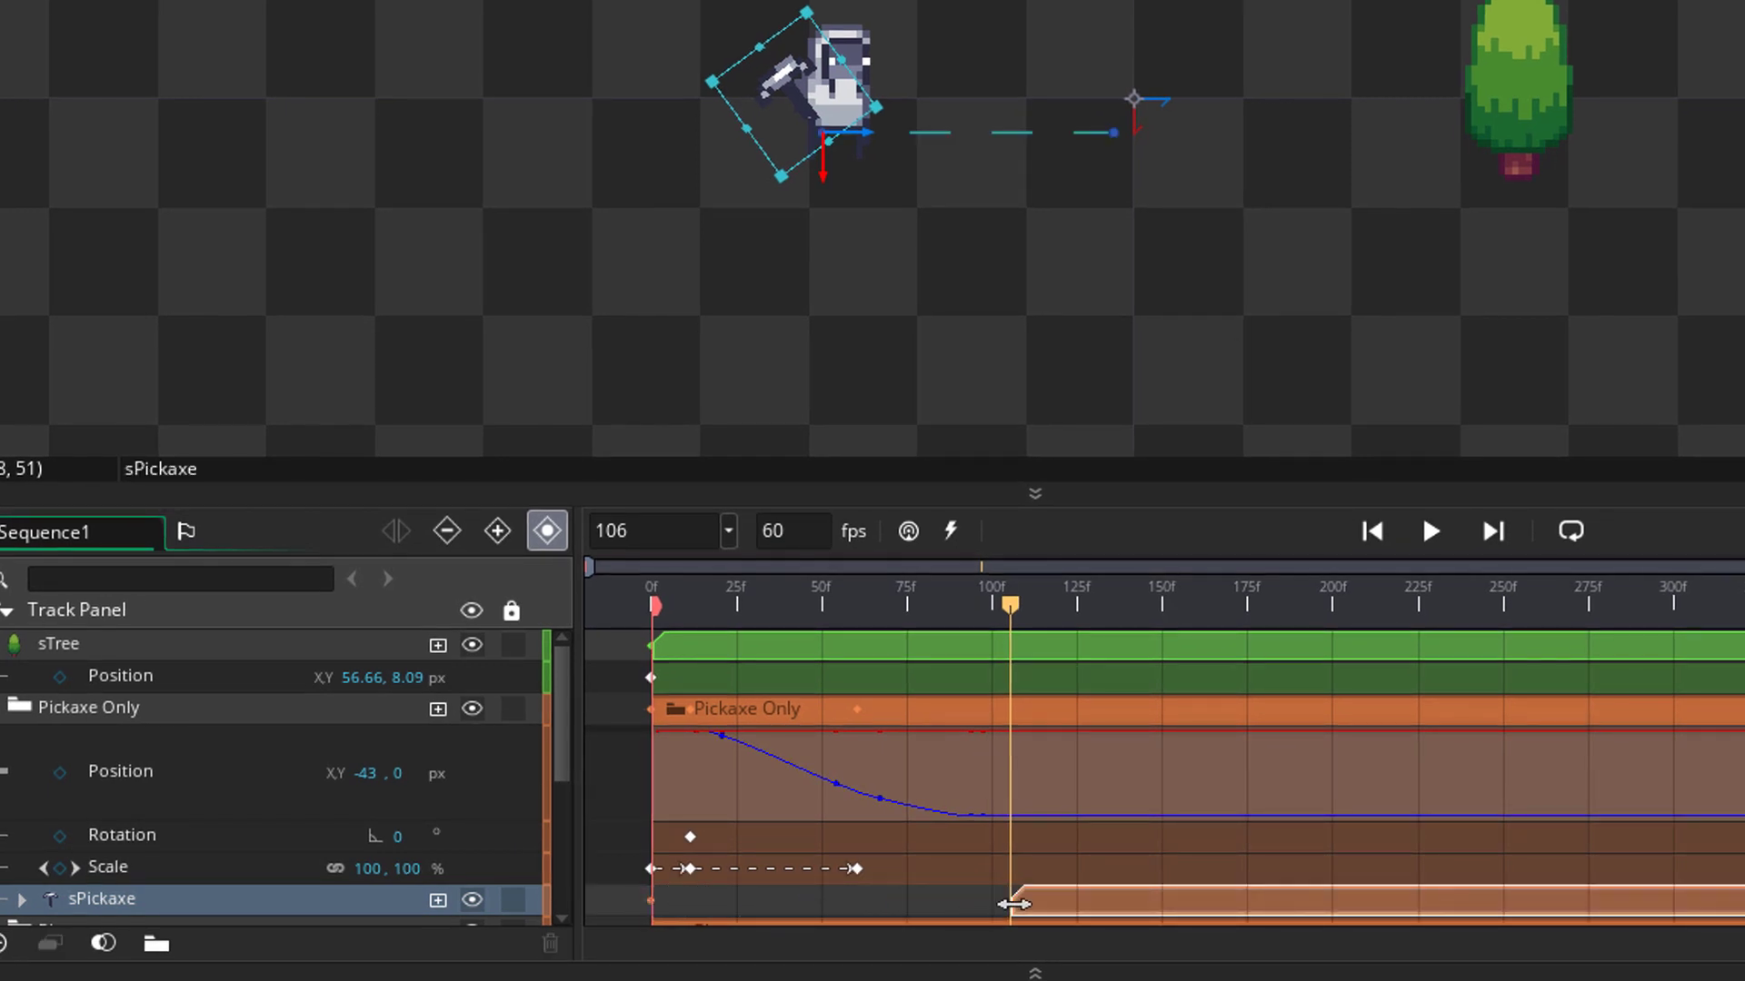
{"action": "scroll", "coordinate": [1036, 845], "scroll_direction": "down", "scroll_amount": 3}
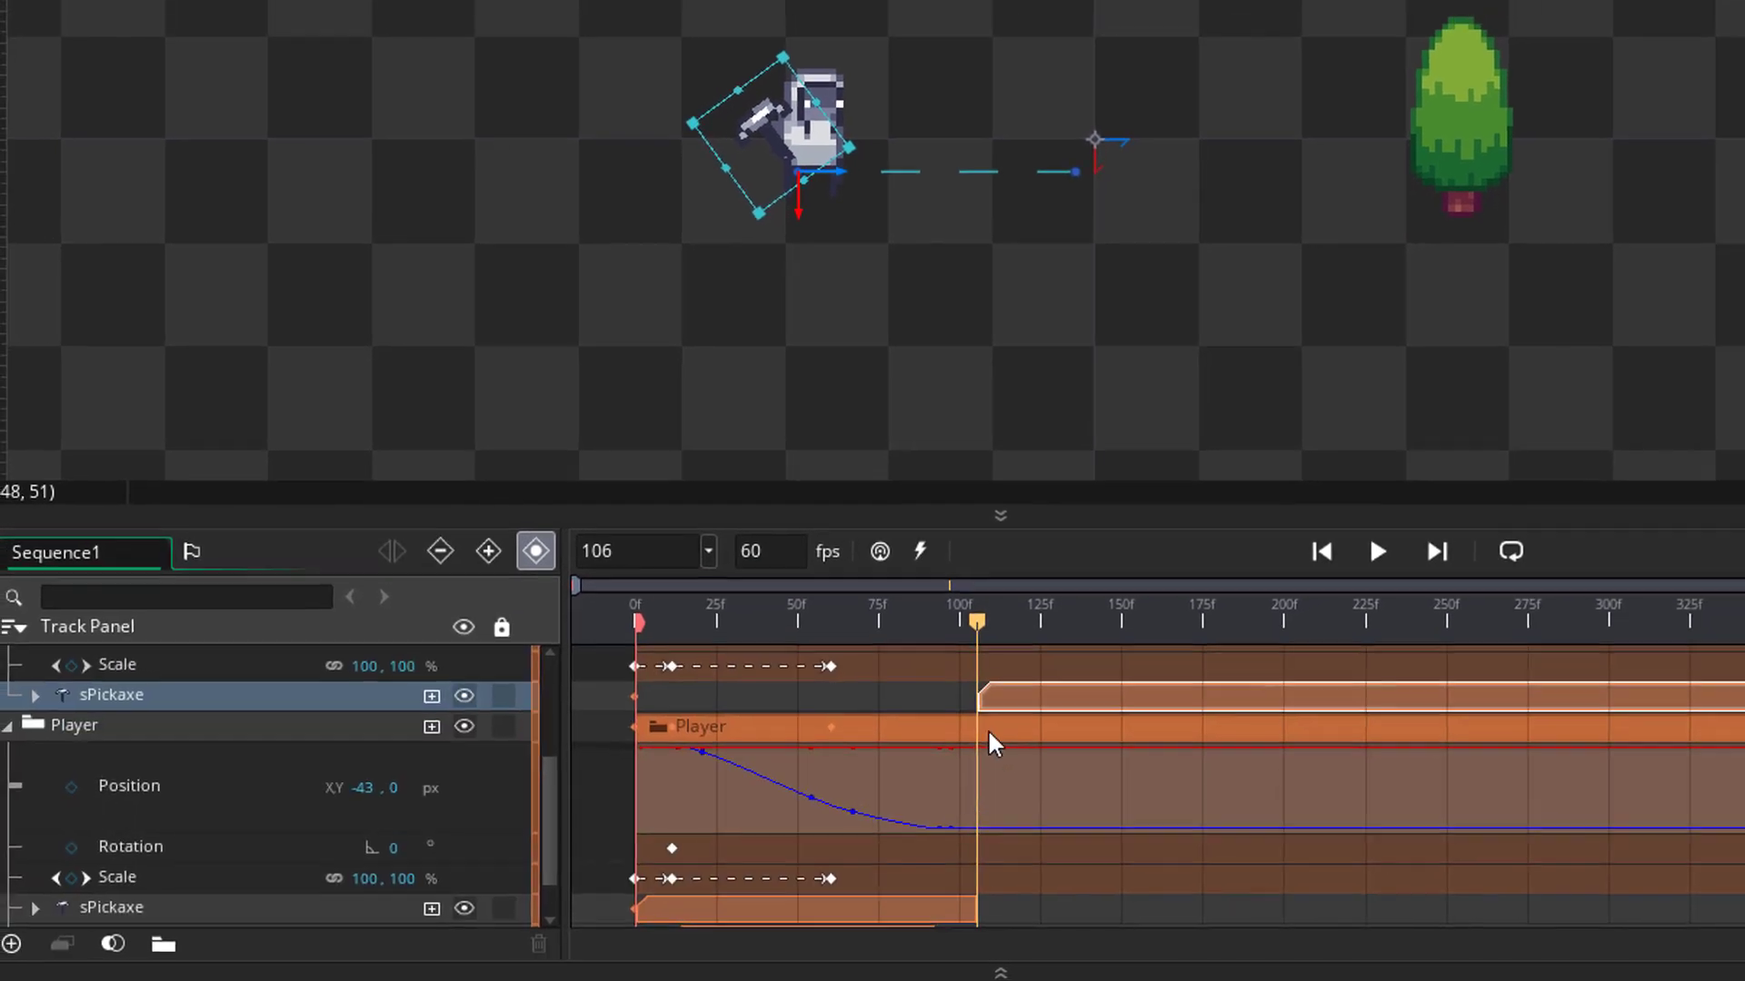
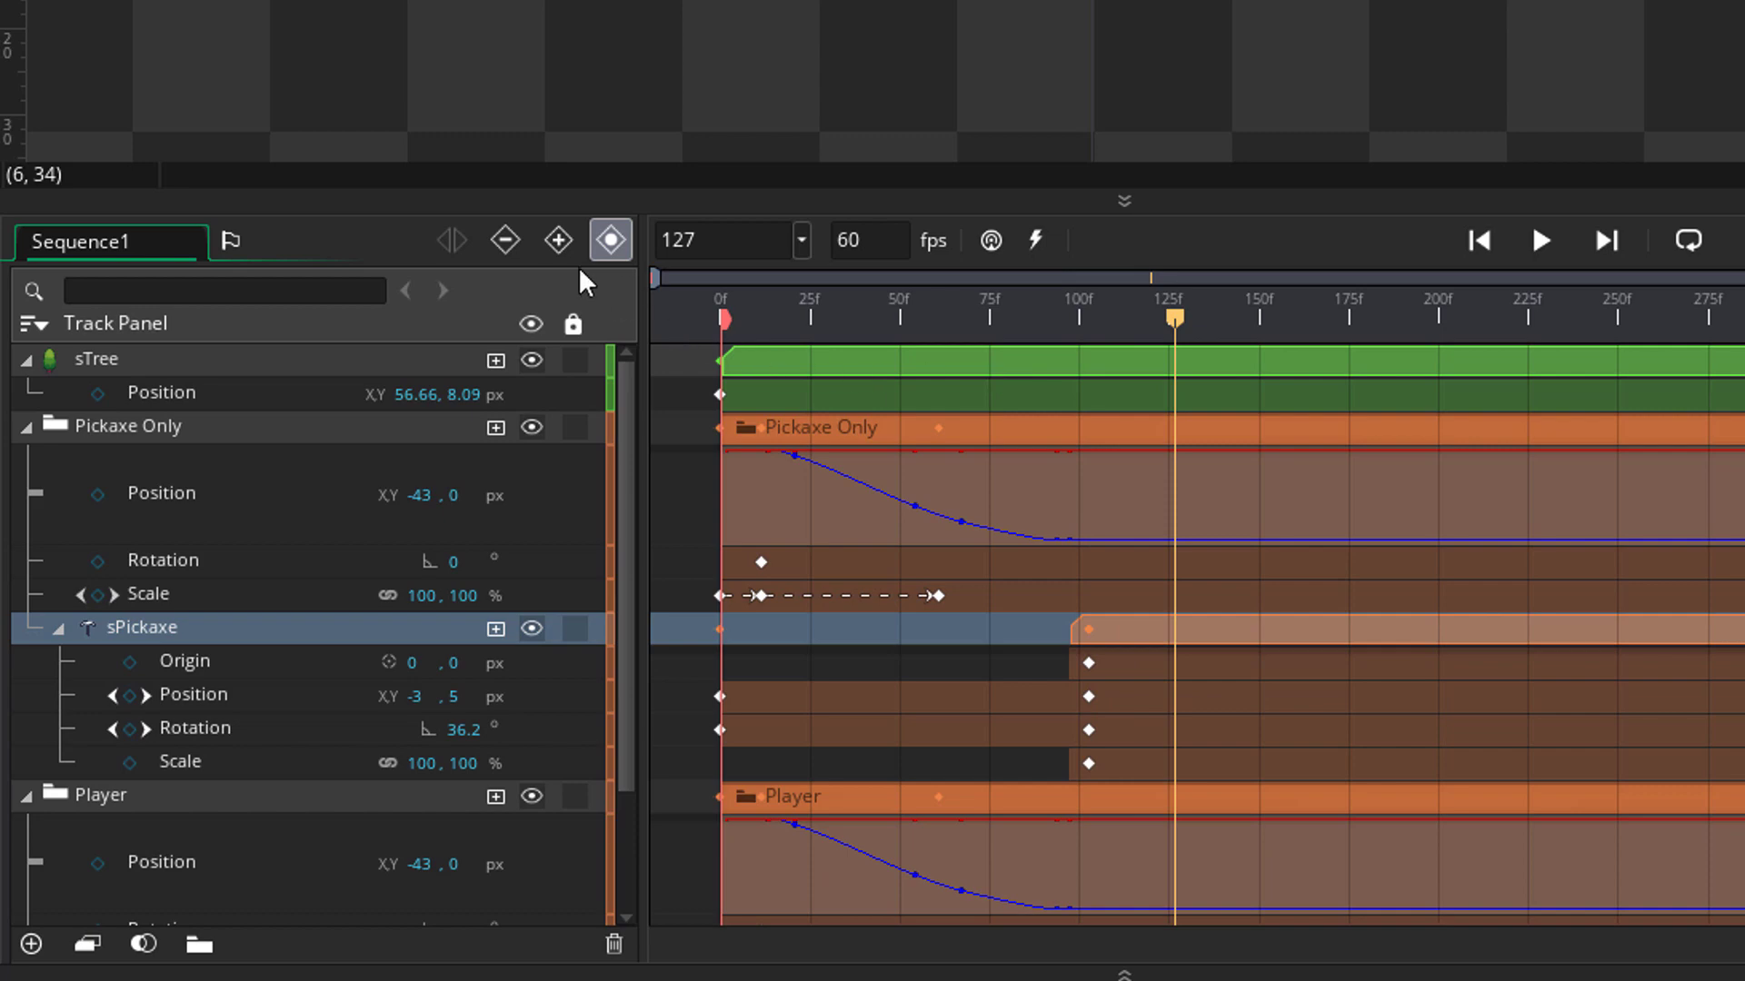
- Keyframe the Pickaxe Only group's sPickaxe at frame 127, moving it beside the tree at 85.19, 5 and rotating it to -21.6°
{"action": "left_click", "coordinate": [556, 240]}
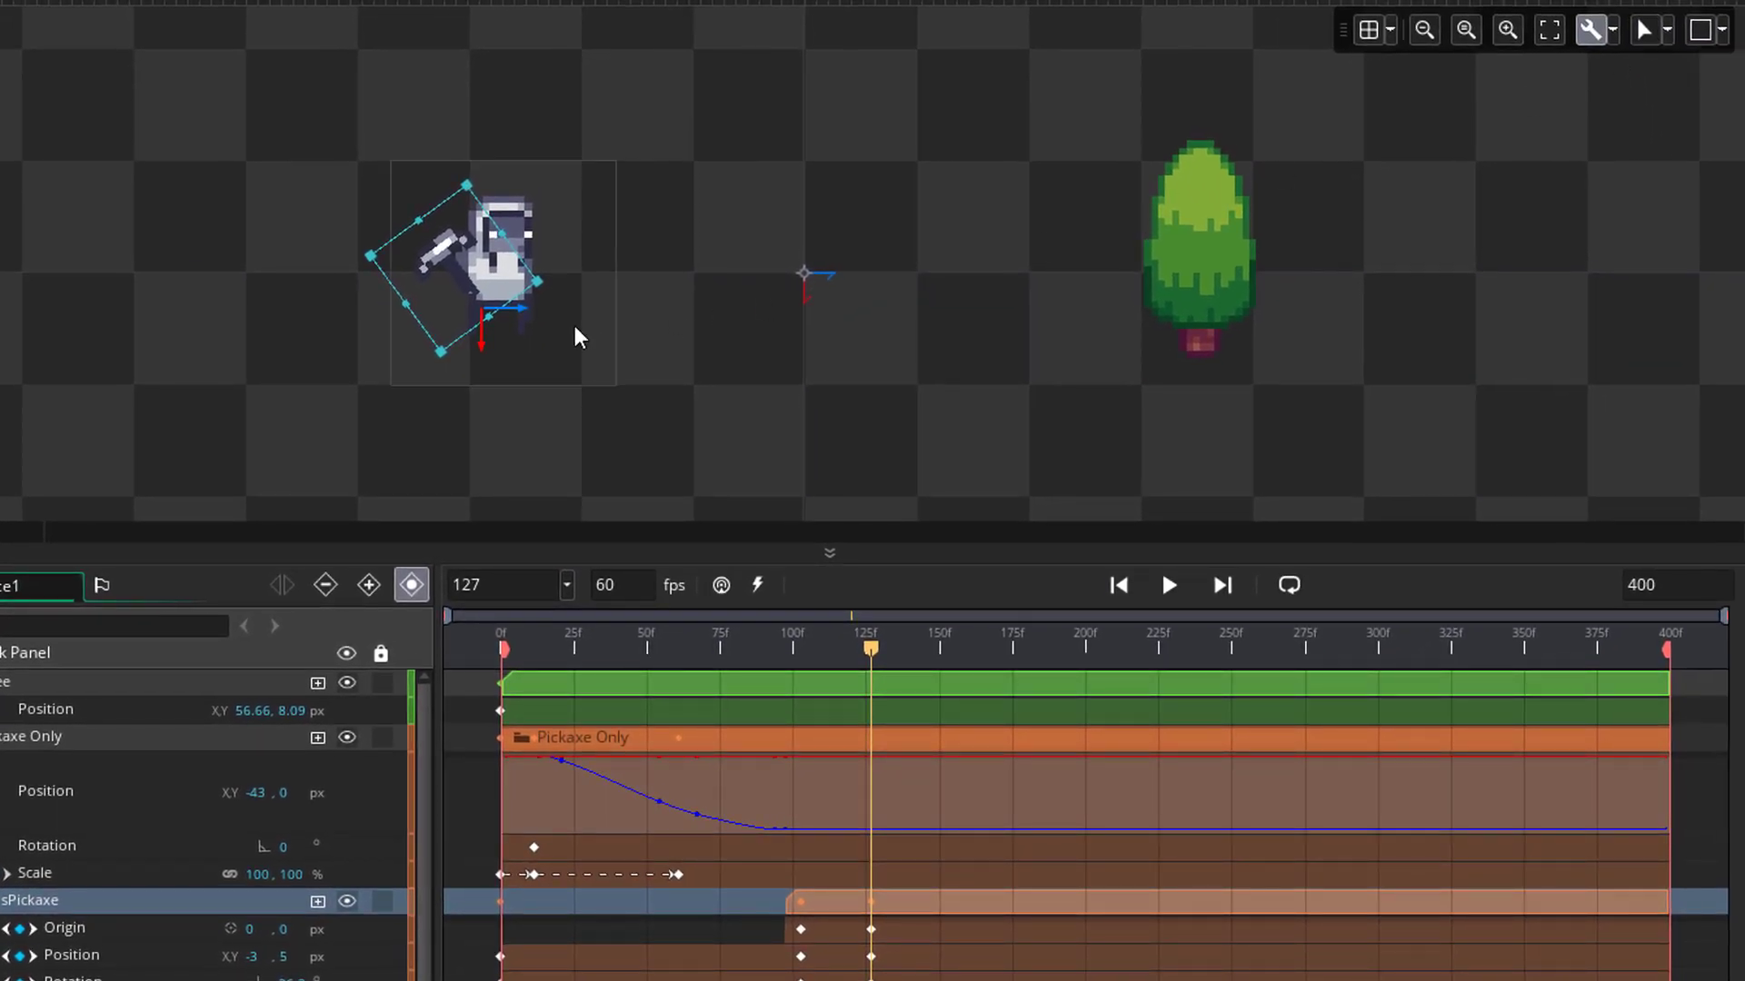
{"action": "left_click_drag", "start_coordinate": [533, 319], "coordinate": [1204, 332]}
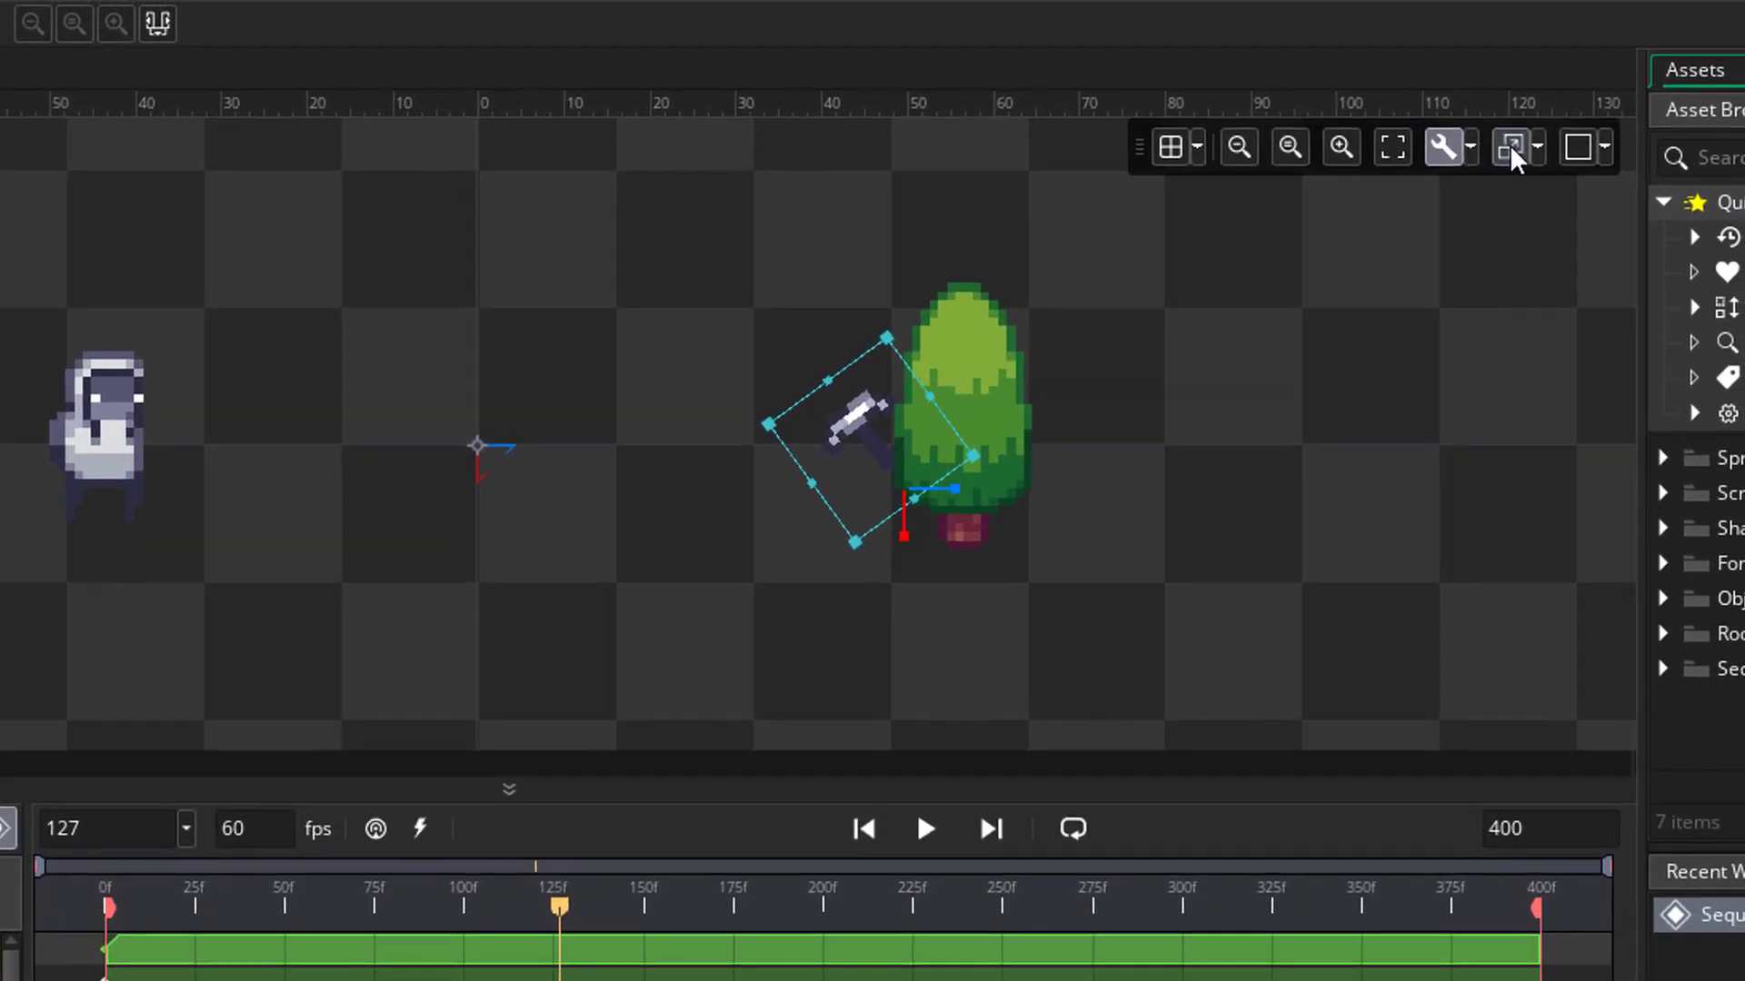
{"action": "left_click", "coordinate": [1510, 148]}
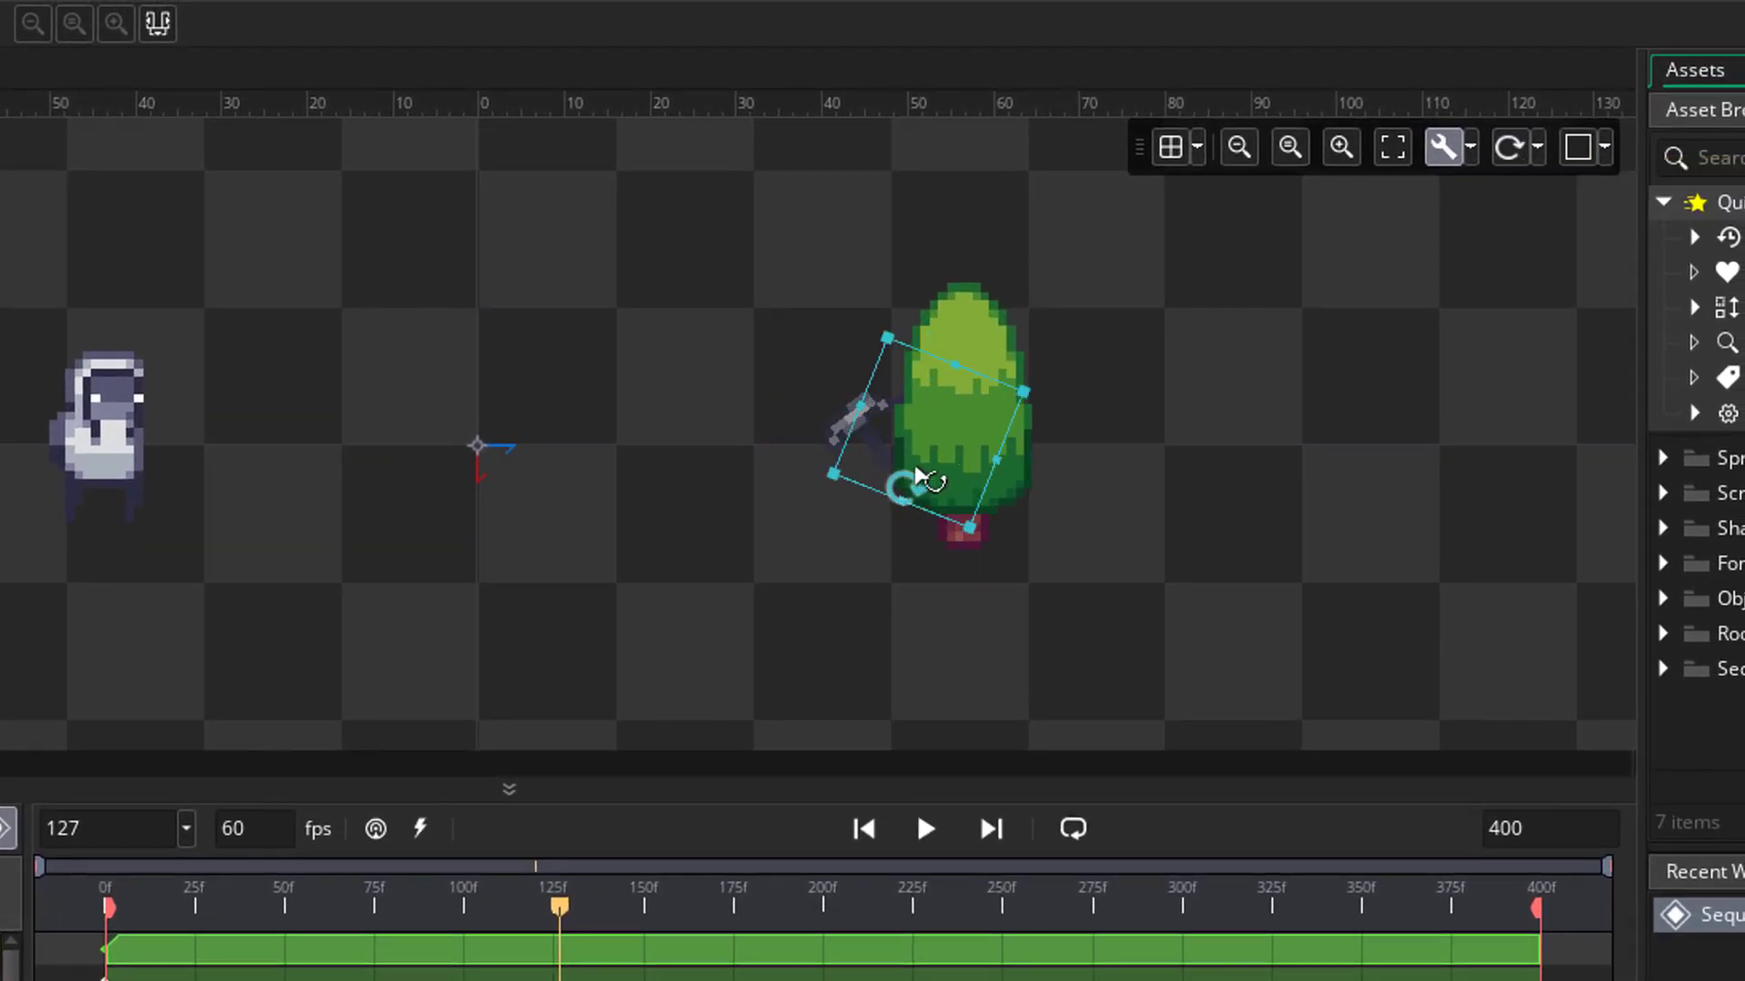
{"action": "left_click_drag", "start_coordinate": [945, 495], "coordinate": [876, 492]}
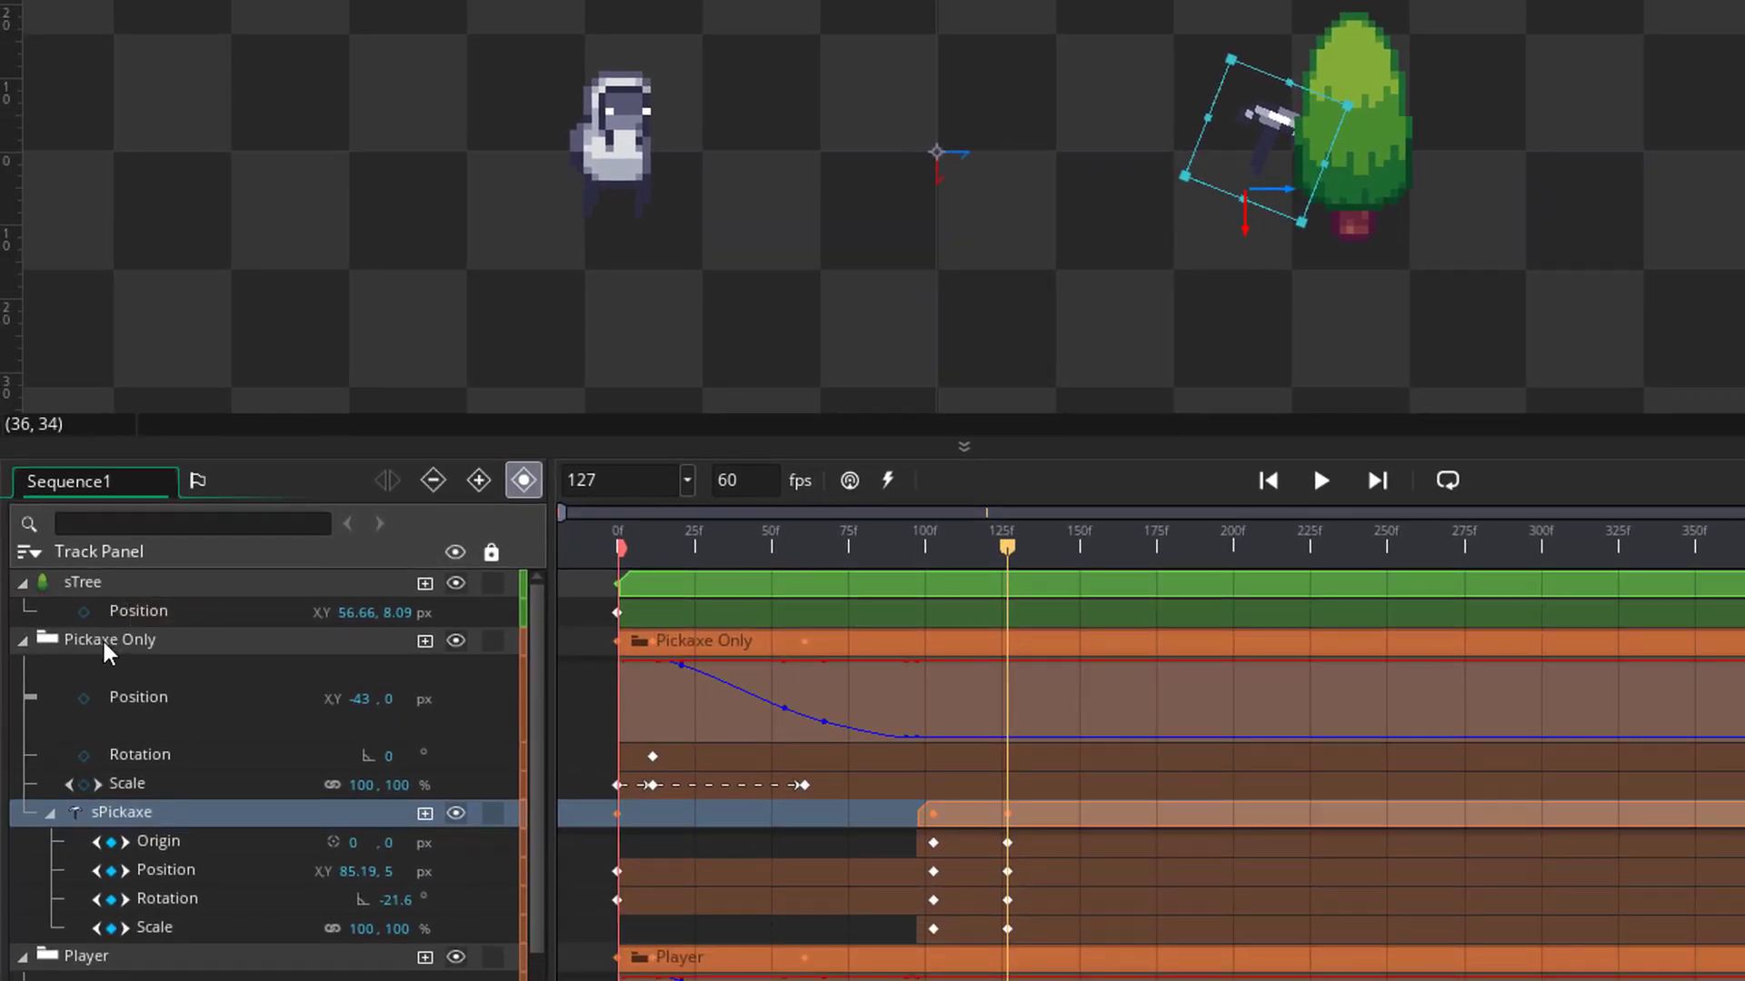
- Move the Pickaxe Only group above sTree in the track order and preview the throw from frame 97
{"action": "left_click_drag", "start_coordinate": [107, 650], "coordinate": [112, 586]}
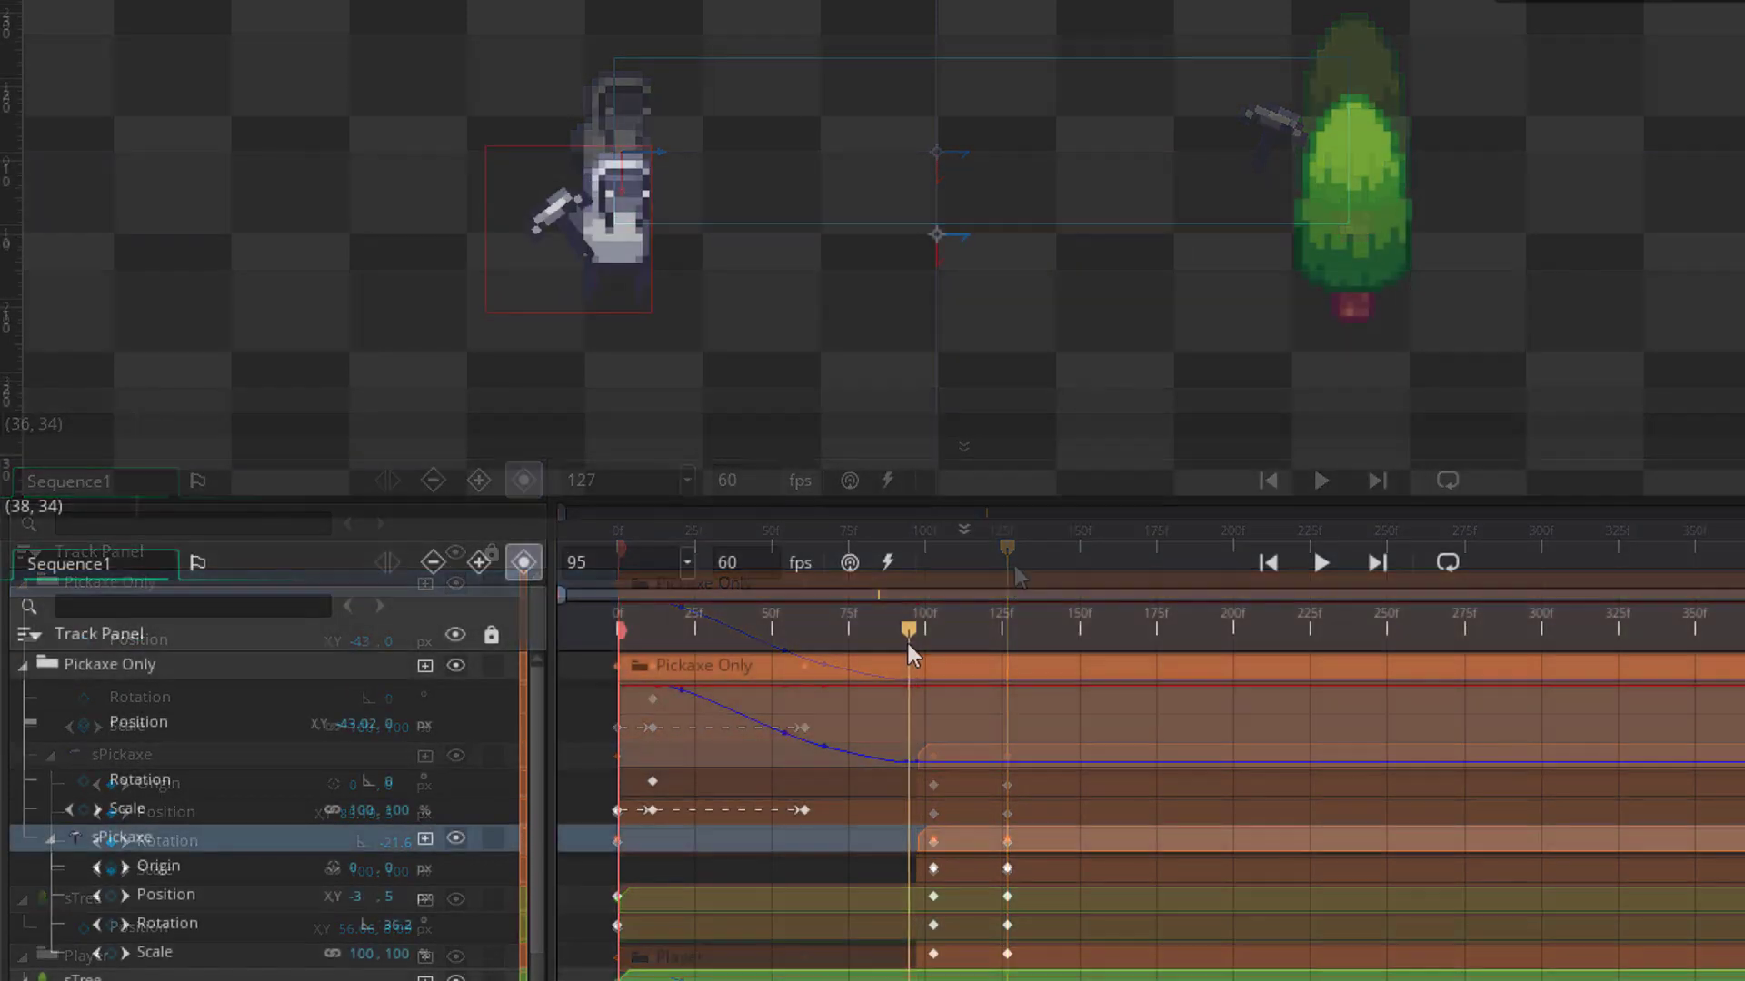
{"action": "left_click_drag", "start_coordinate": [909, 645], "coordinate": [907, 644]}
{"action": "key", "text": "space"}
{"action": "left_click", "coordinate": [918, 641]}
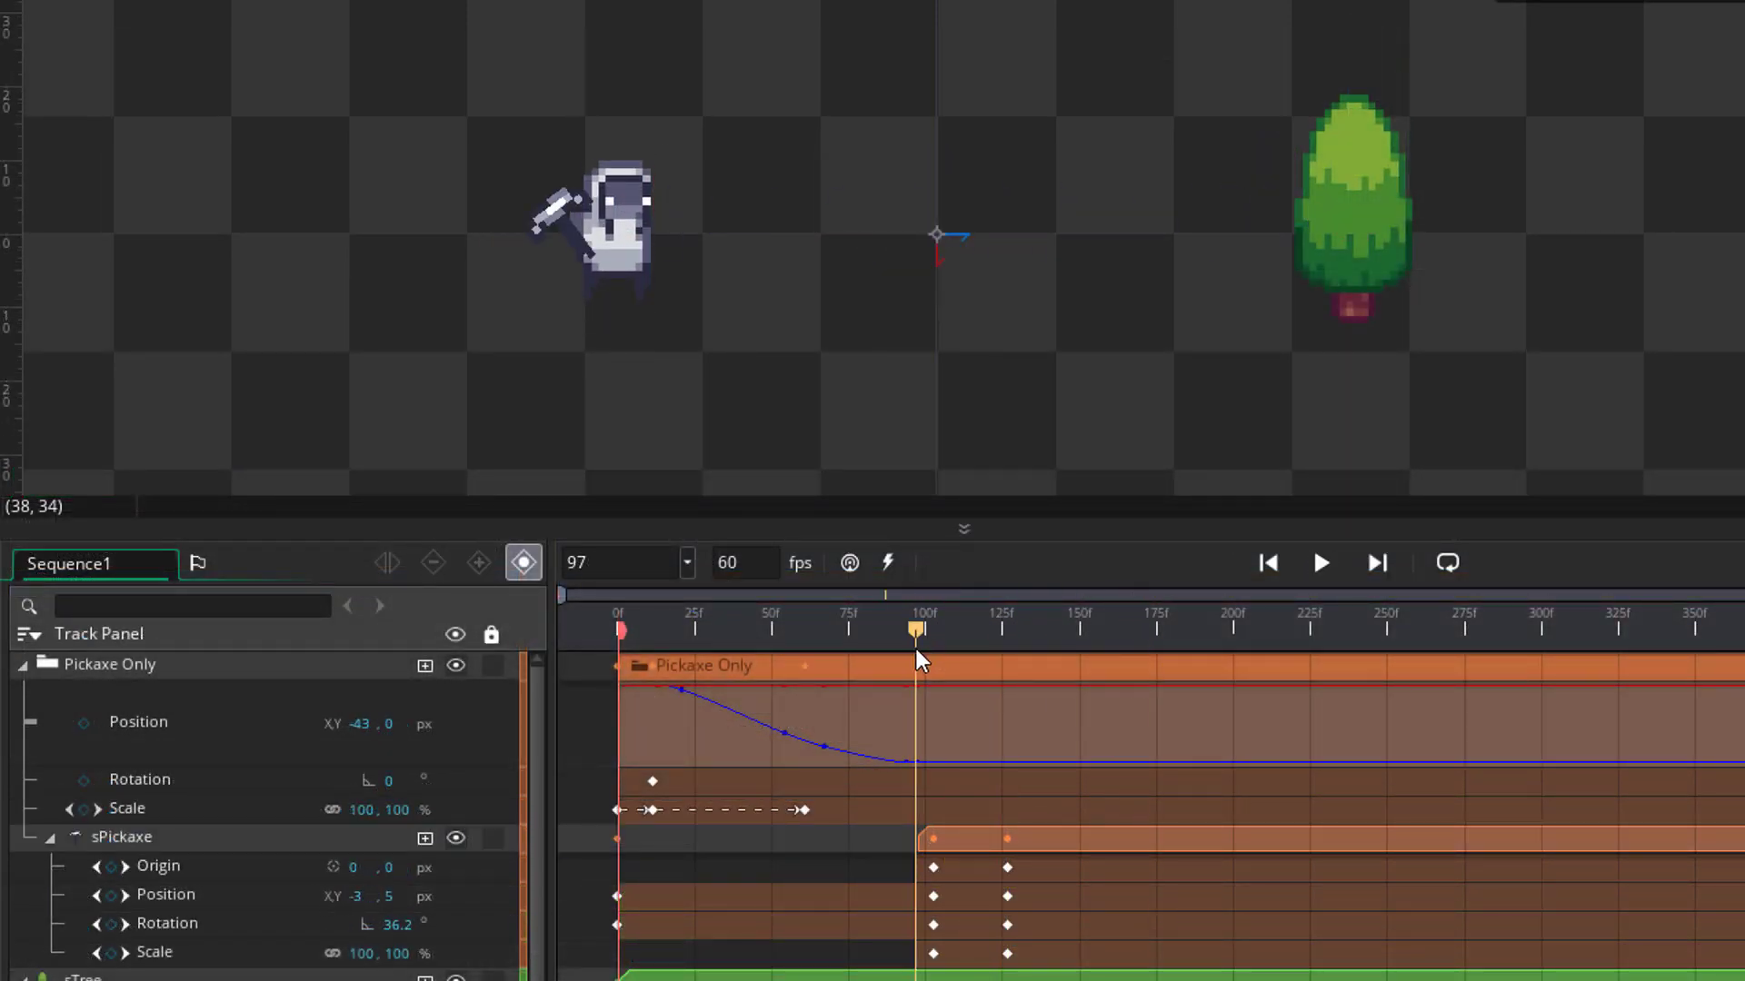
{"action": "key", "text": "space"}
- Keyframe the flying pickaxe's position slightly higher at frame 115 and play back the throw from about frame 99
{"action": "left_click_drag", "start_coordinate": [908, 647], "coordinate": [967, 650]}
{"action": "left_click", "coordinate": [874, 159]}
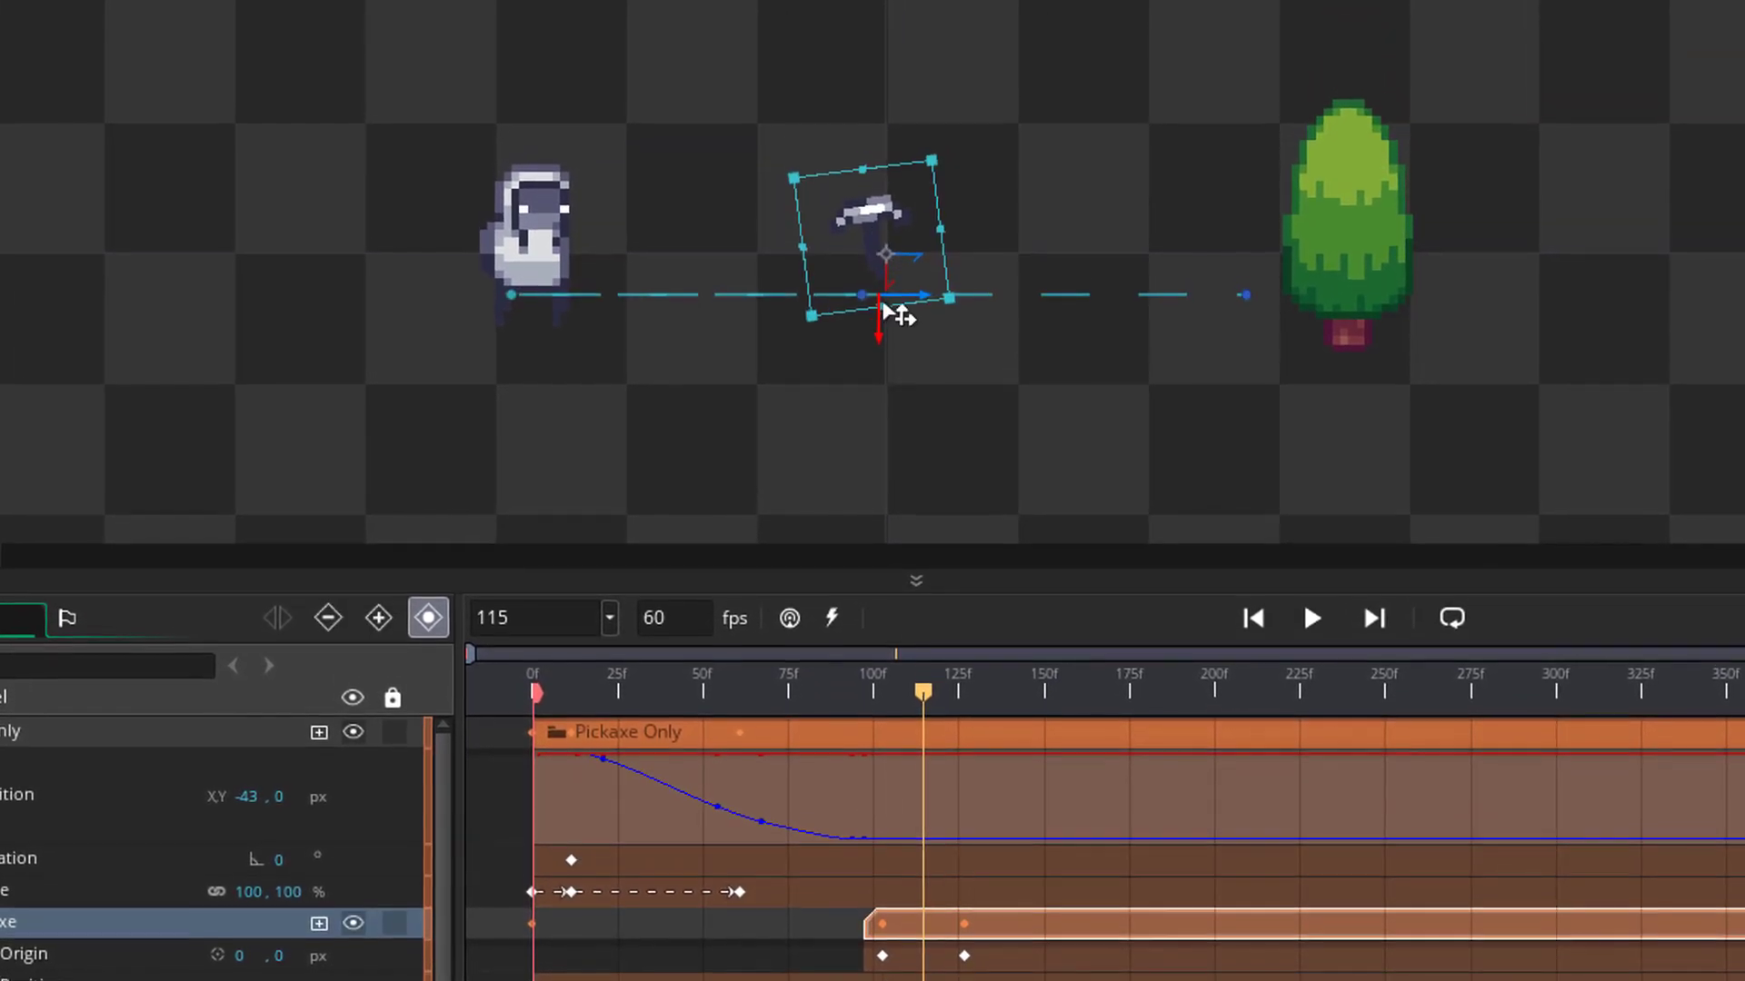
{"action": "left_click", "coordinate": [873, 696]}
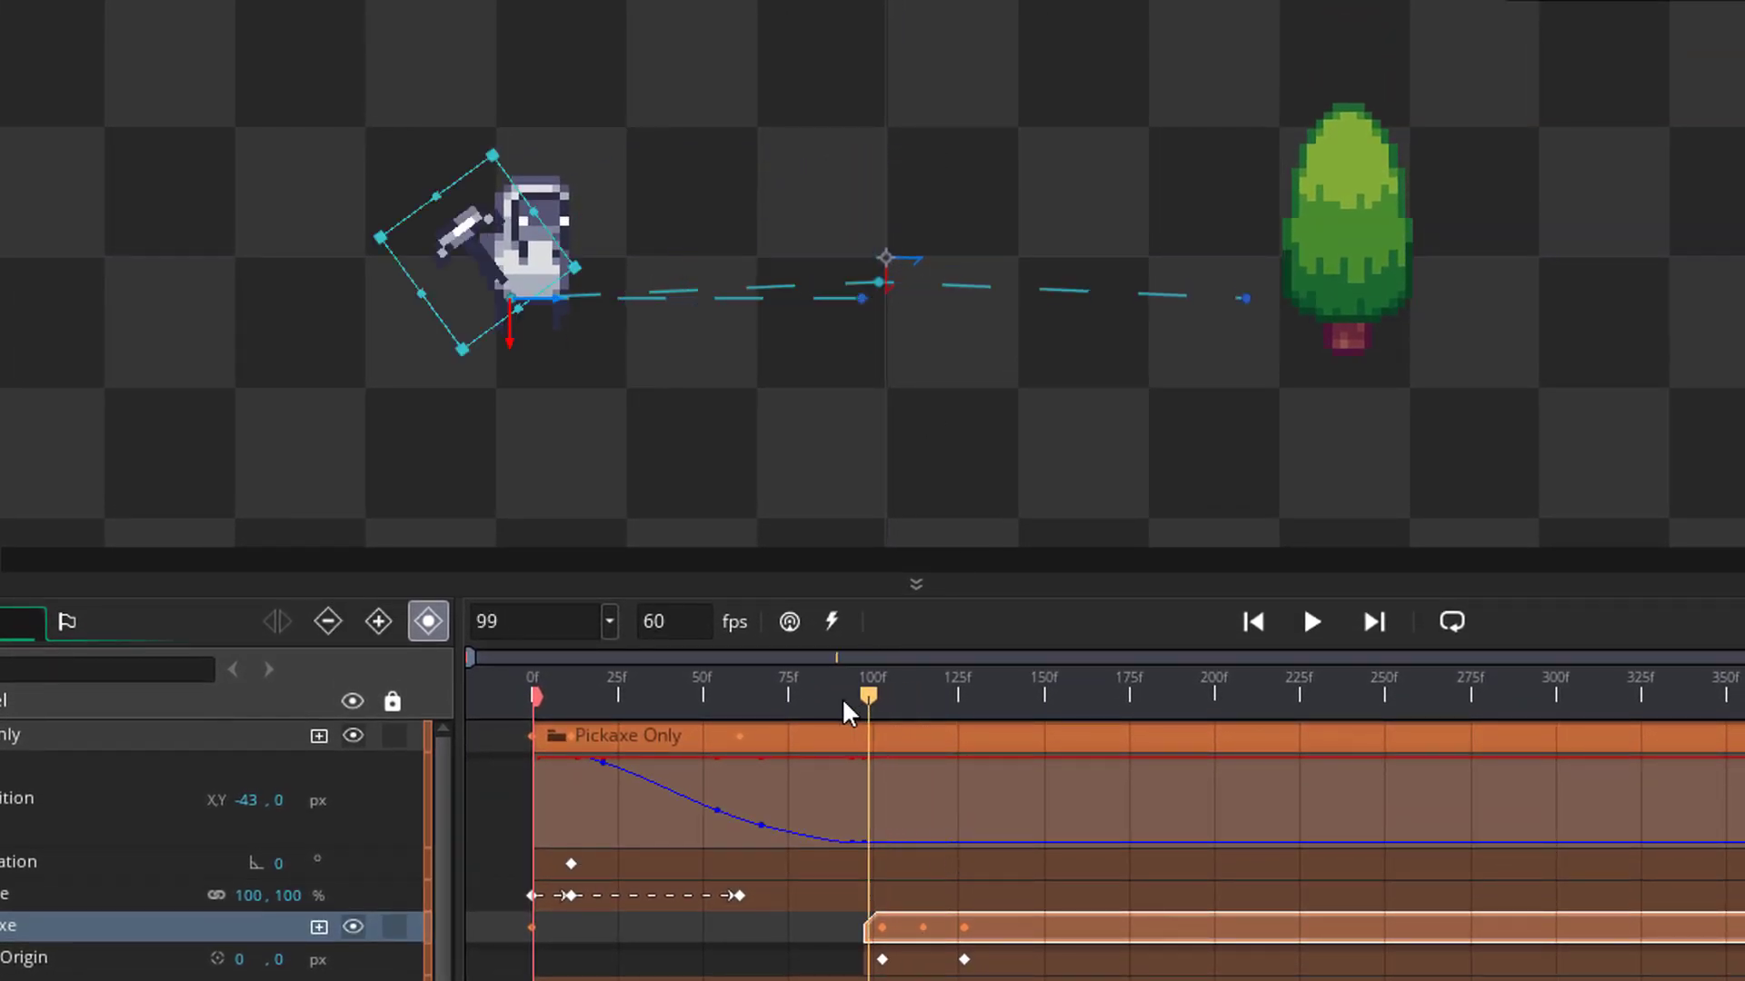
{"action": "key", "text": "space"}
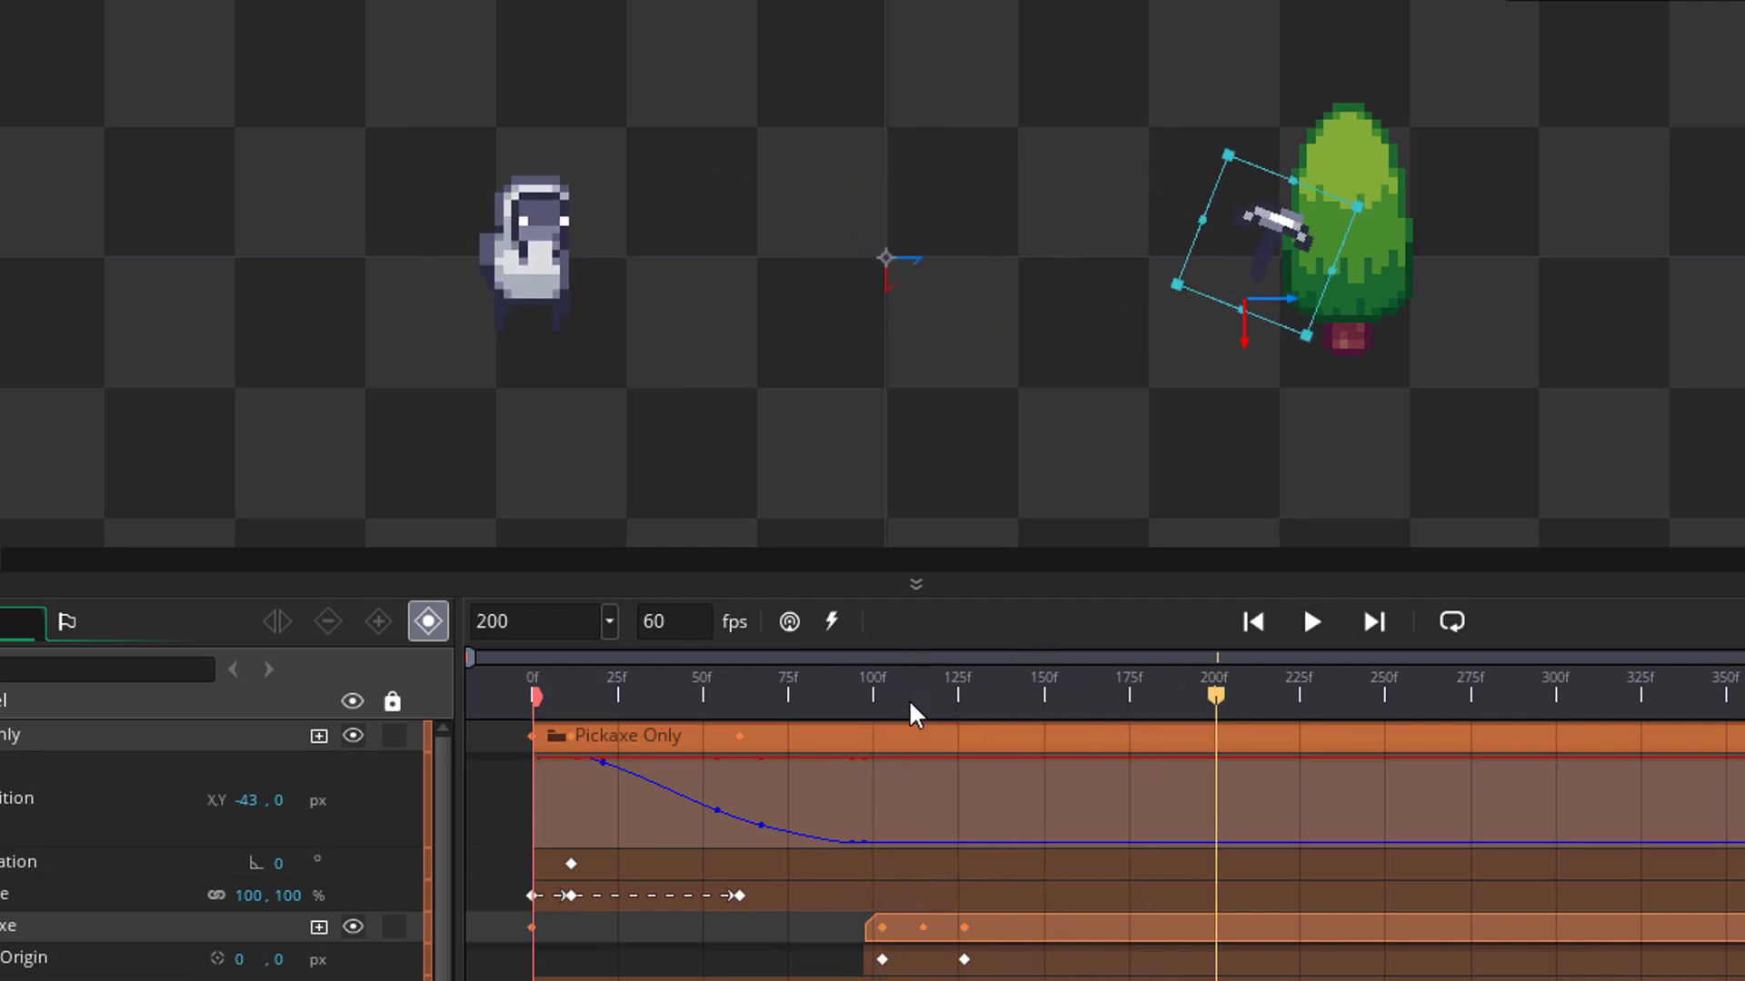
- Set the sPickaxe rotation at frame 127 to -381.6° so the pickaxe spins a full extra turn
{"action": "left_click_drag", "start_coordinate": [908, 699], "coordinate": [966, 718]}
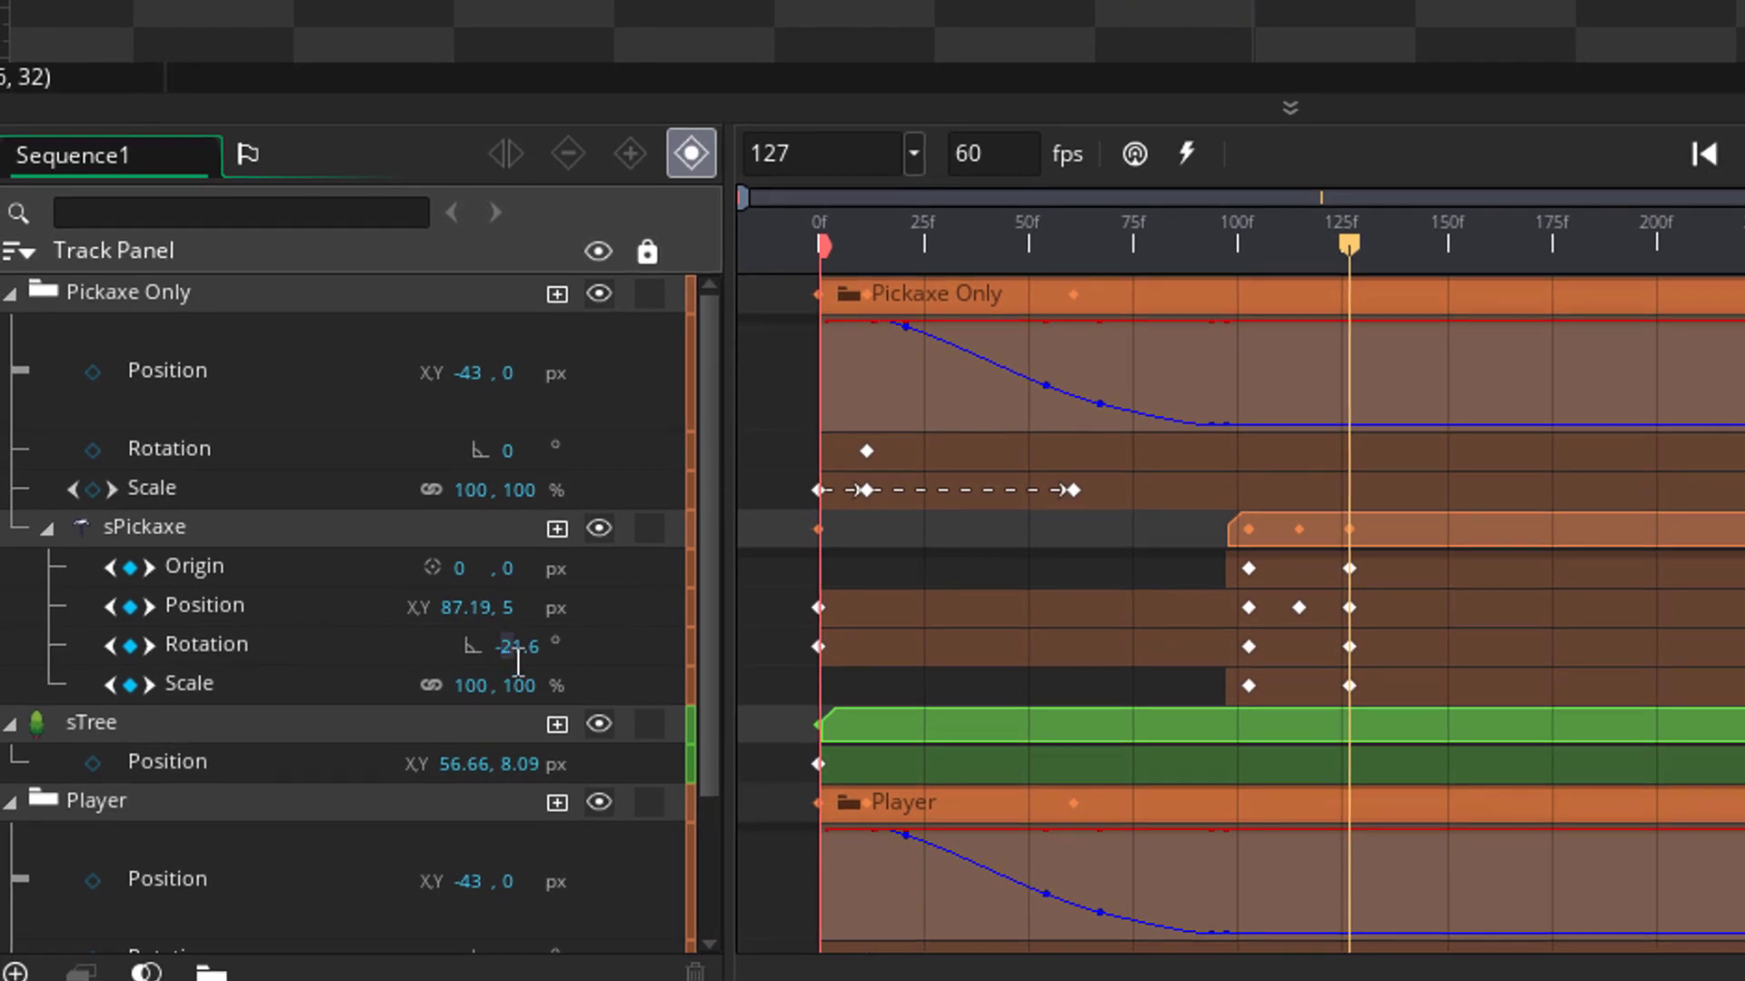
{"action": "type", "text": "38"}
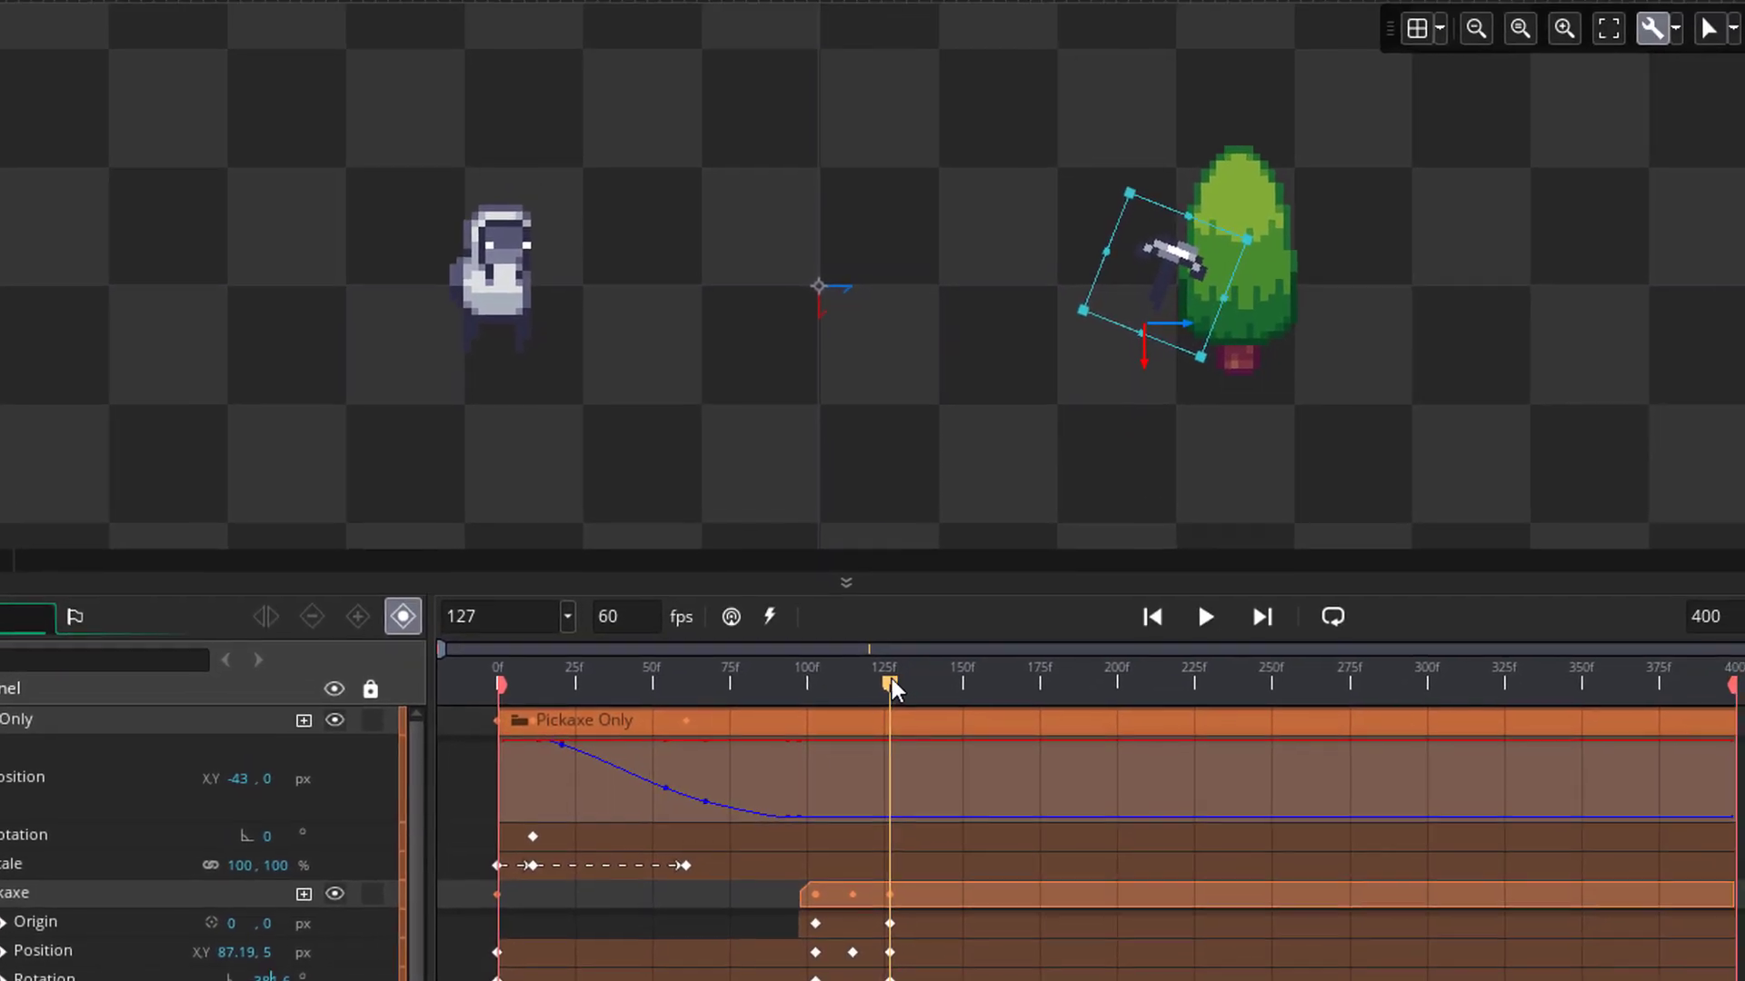
- Replay the throw several times from before its start to examine the pickaxe's spin and flight path
{"action": "left_click_drag", "start_coordinate": [1217, 371], "coordinate": [1181, 372]}
{"action": "left_click_drag", "start_coordinate": [820, 699], "coordinate": [805, 701]}
{"action": "key", "text": "space"}
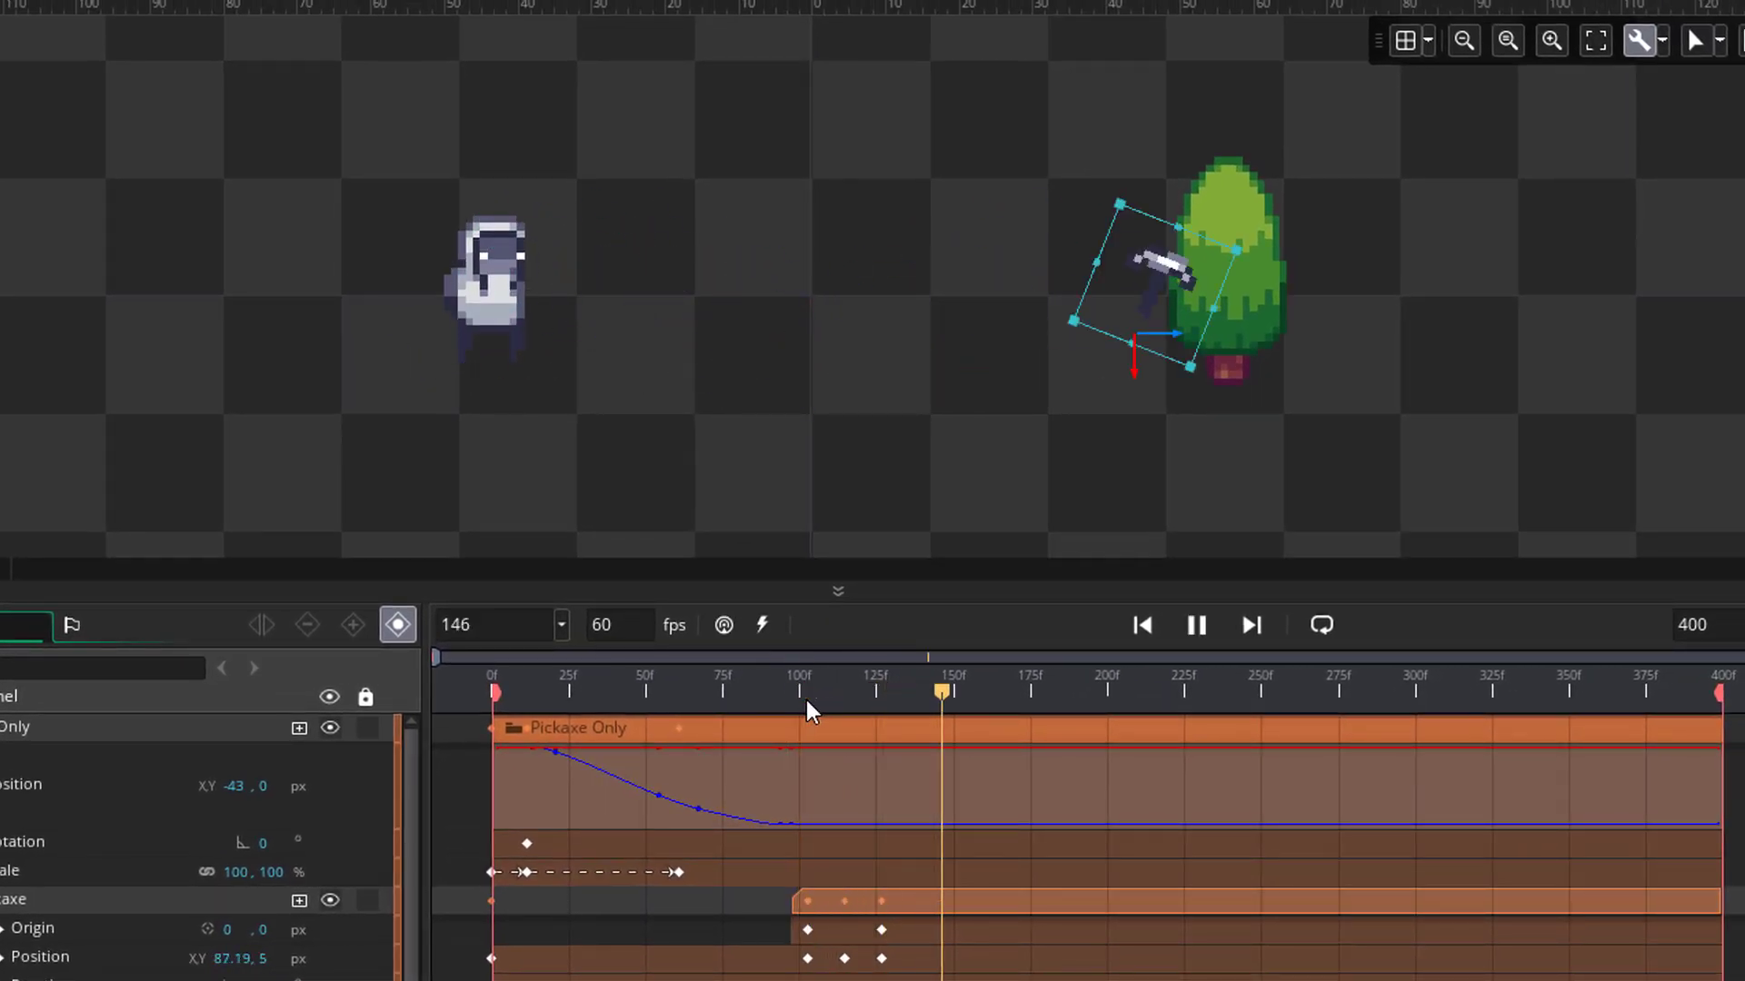
{"action": "key", "text": "space"}
{"action": "left_click", "coordinate": [811, 530]}
{"action": "key", "text": "space"}
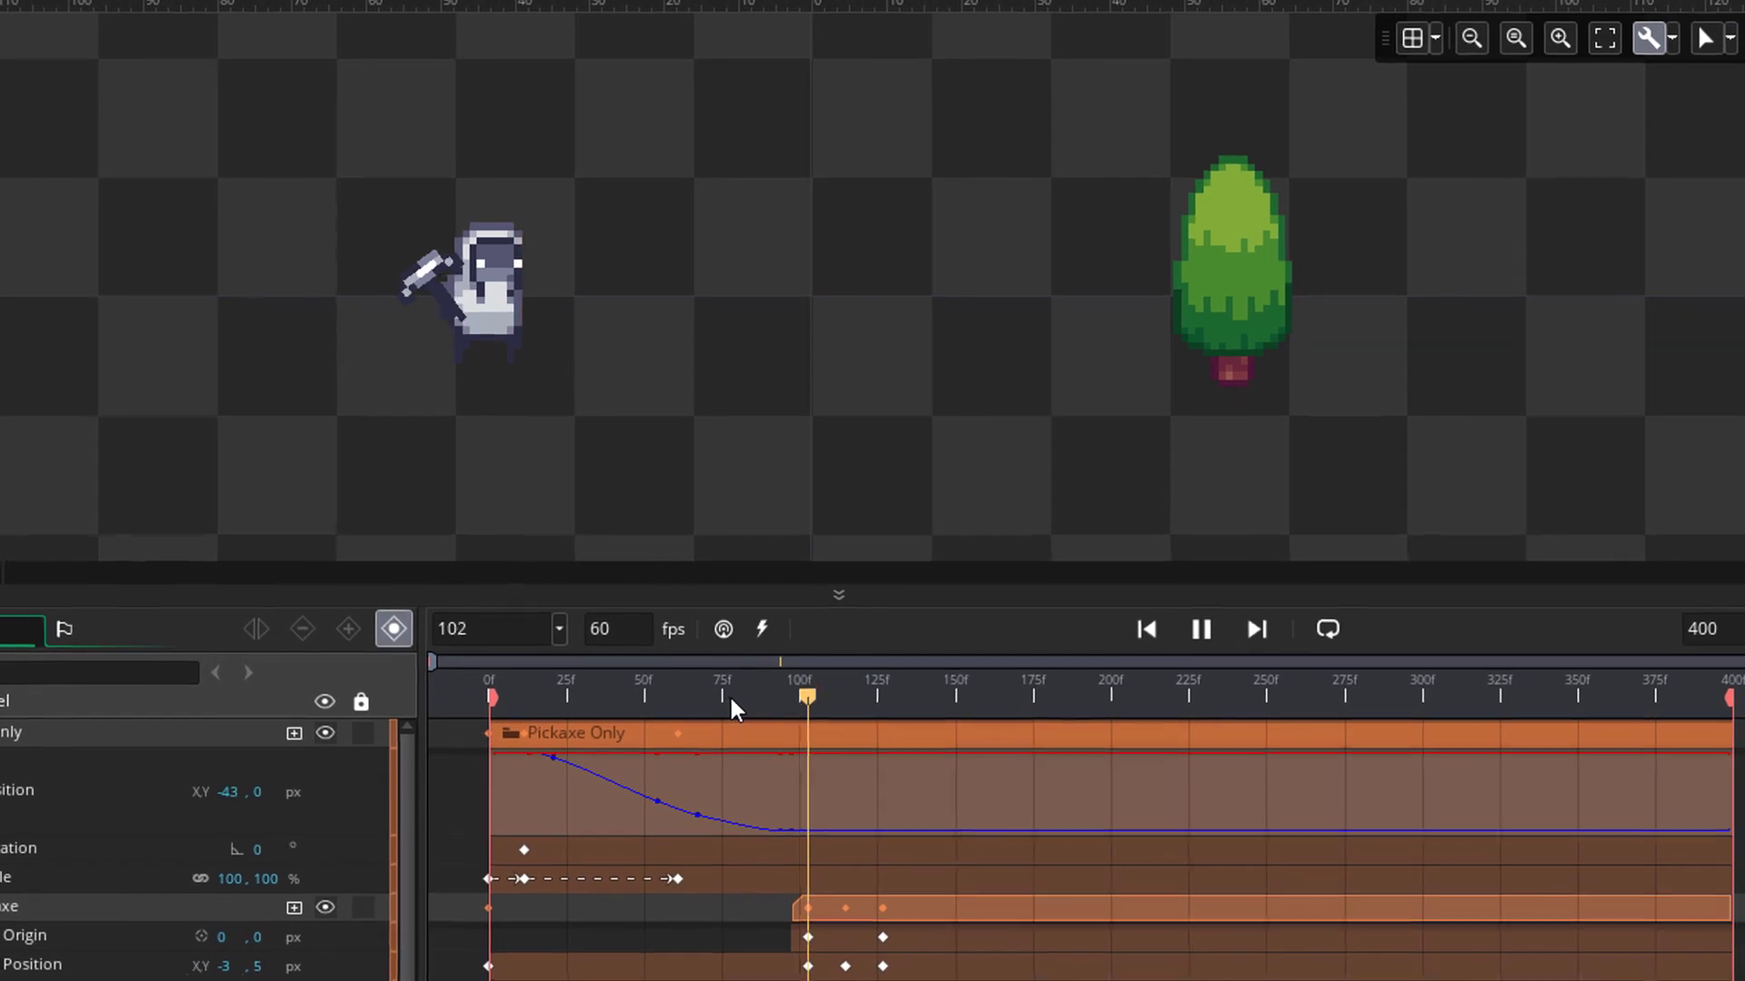
{"action": "key", "text": "space"}
{"action": "left_click", "coordinate": [759, 691]}
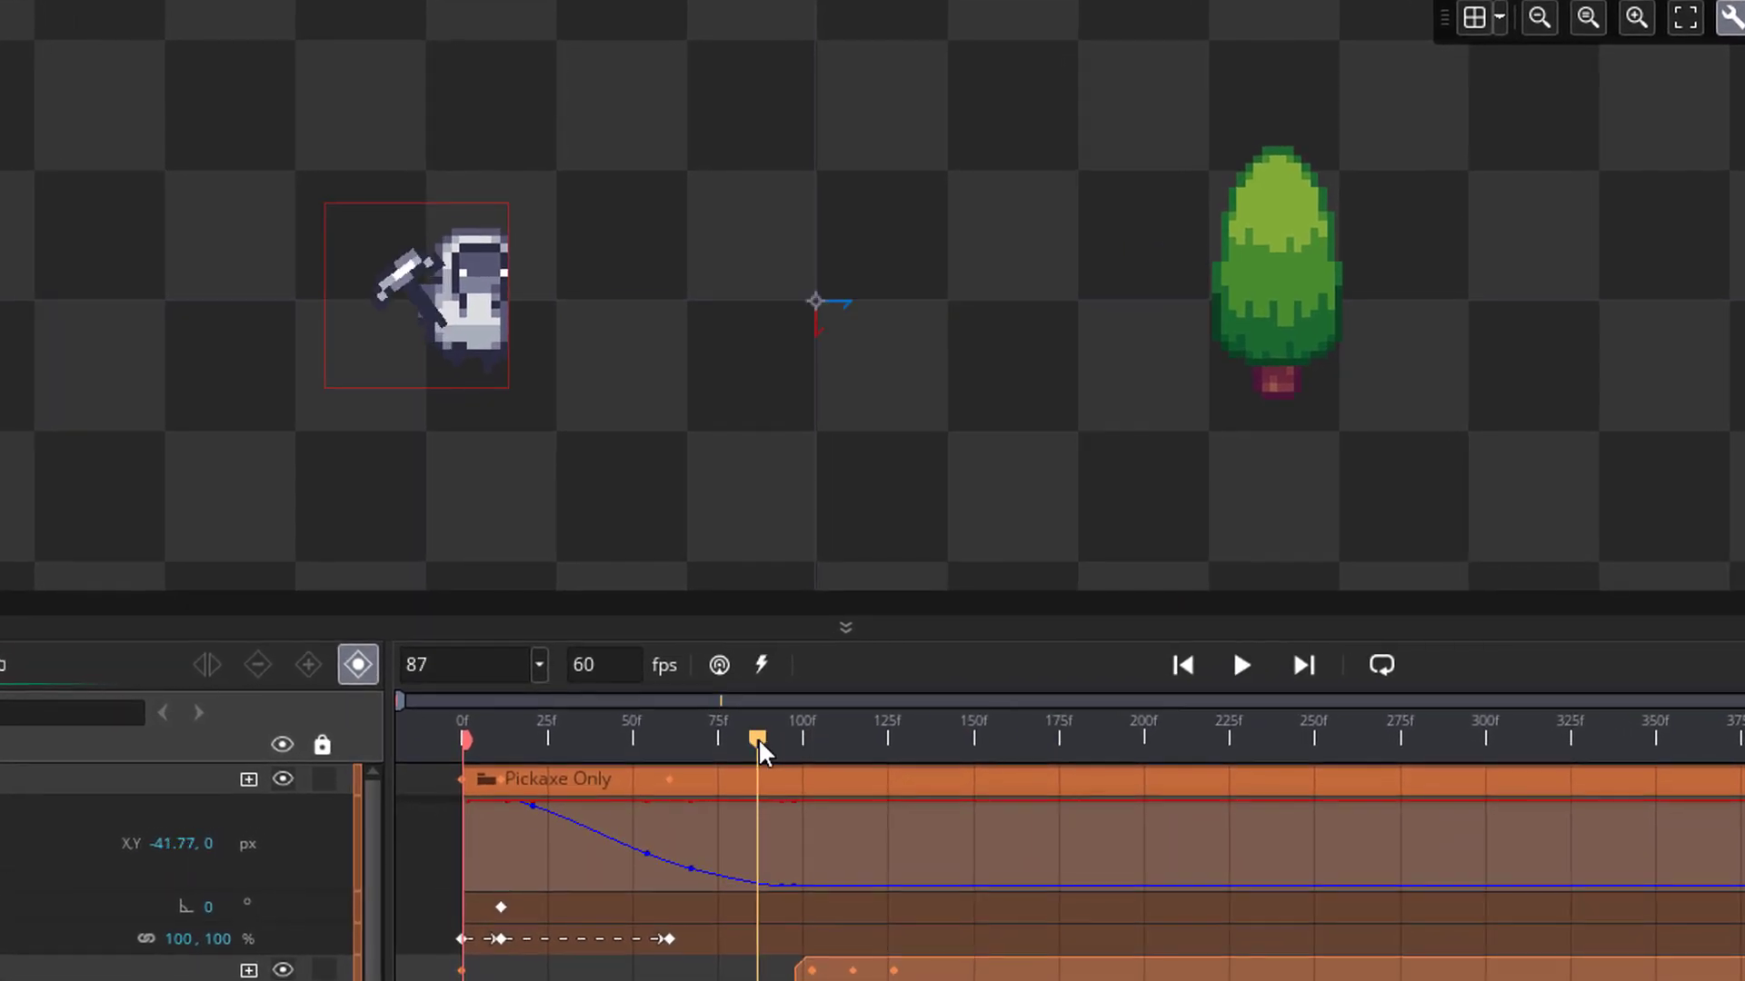
{"action": "key", "text": "space"}
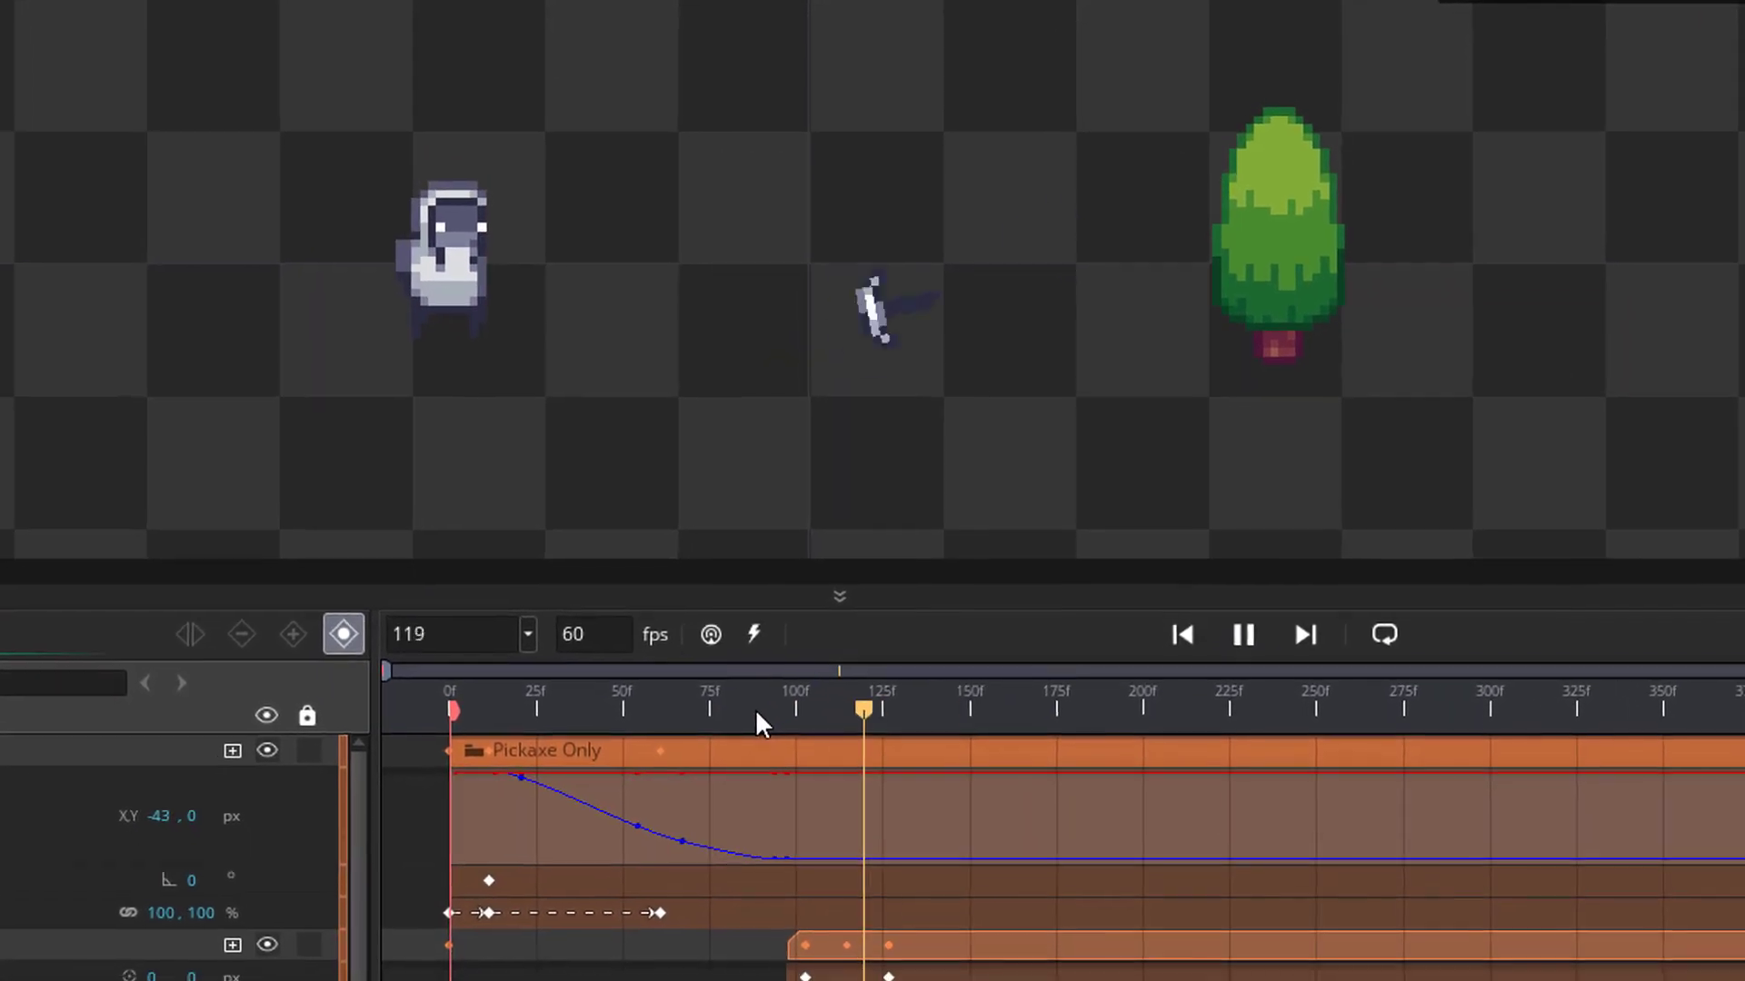
{"action": "key", "text": "space"}
- Raise the flying pickaxe's position keyframe at frame 115 to give the throw a higher arc
{"action": "left_click_drag", "start_coordinate": [837, 753], "coordinate": [849, 755]}
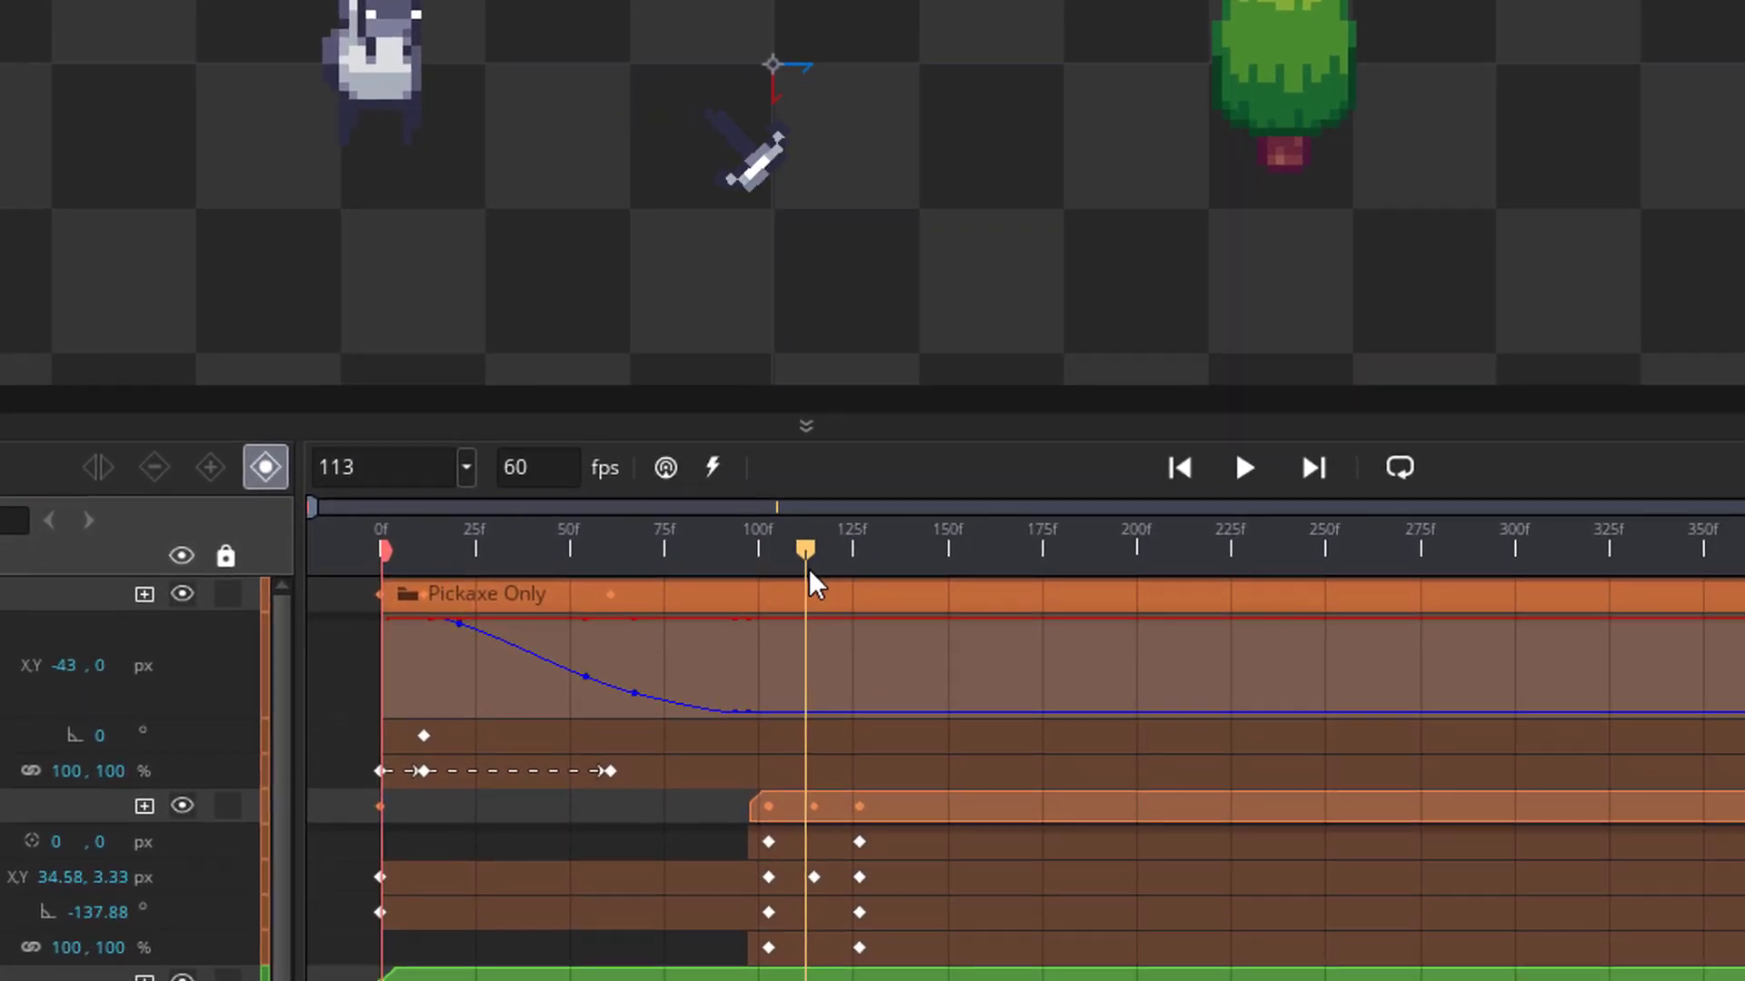
{"action": "left_click_drag", "start_coordinate": [808, 569], "coordinate": [815, 572]}
{"action": "left_click", "coordinate": [787, 184]}
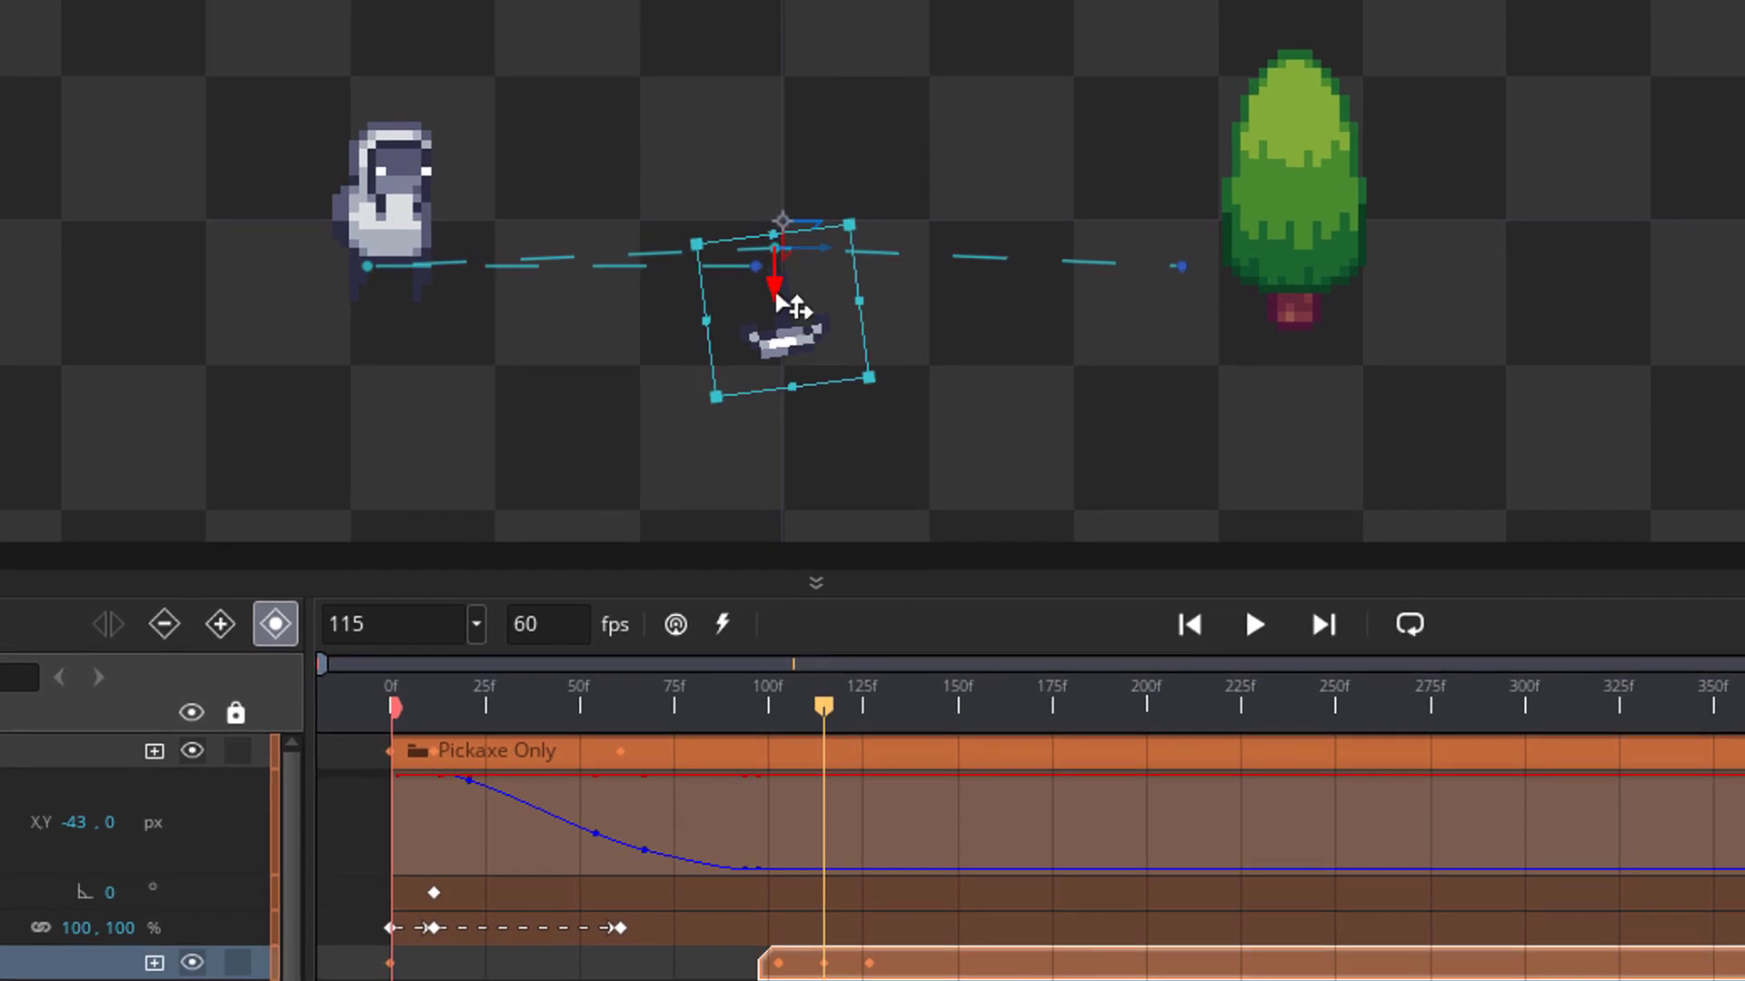
{"action": "left_click_drag", "start_coordinate": [778, 294], "coordinate": [779, 238]}
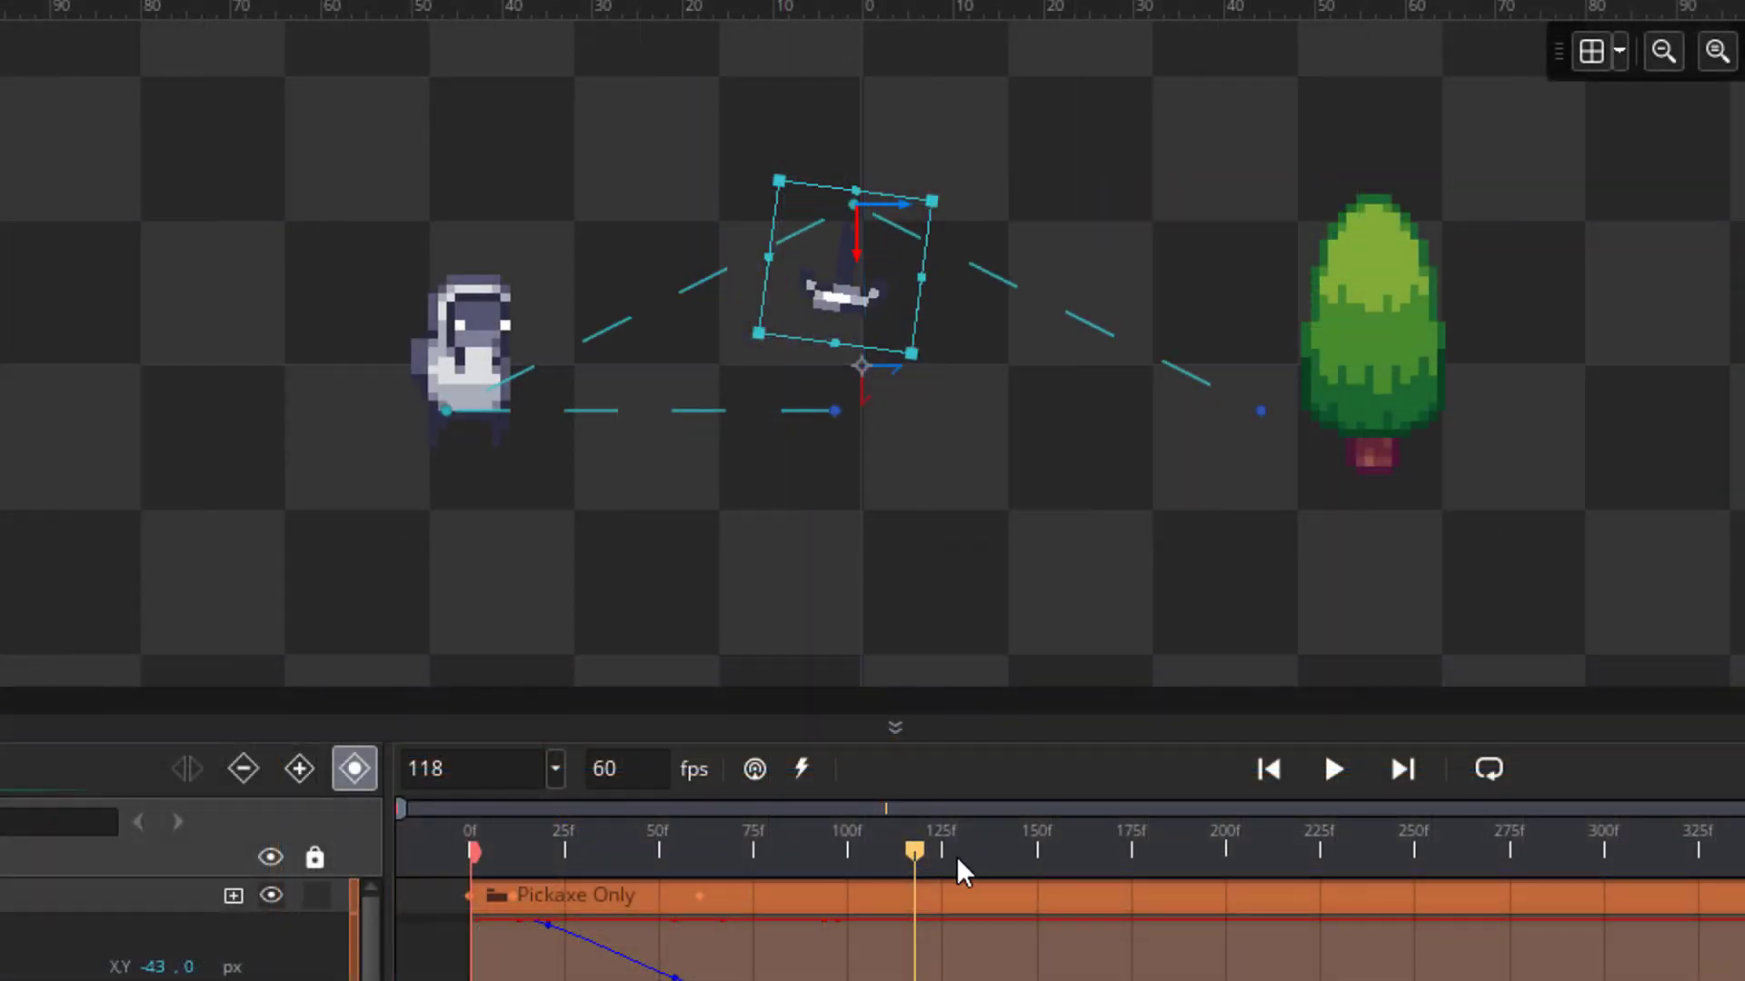
- Play the sequence from the player's walk-in through the throw to examine the revised pickaxe arc
{"action": "left_click_drag", "start_coordinate": [956, 856], "coordinate": [460, 840]}
{"action": "key", "text": "space"}
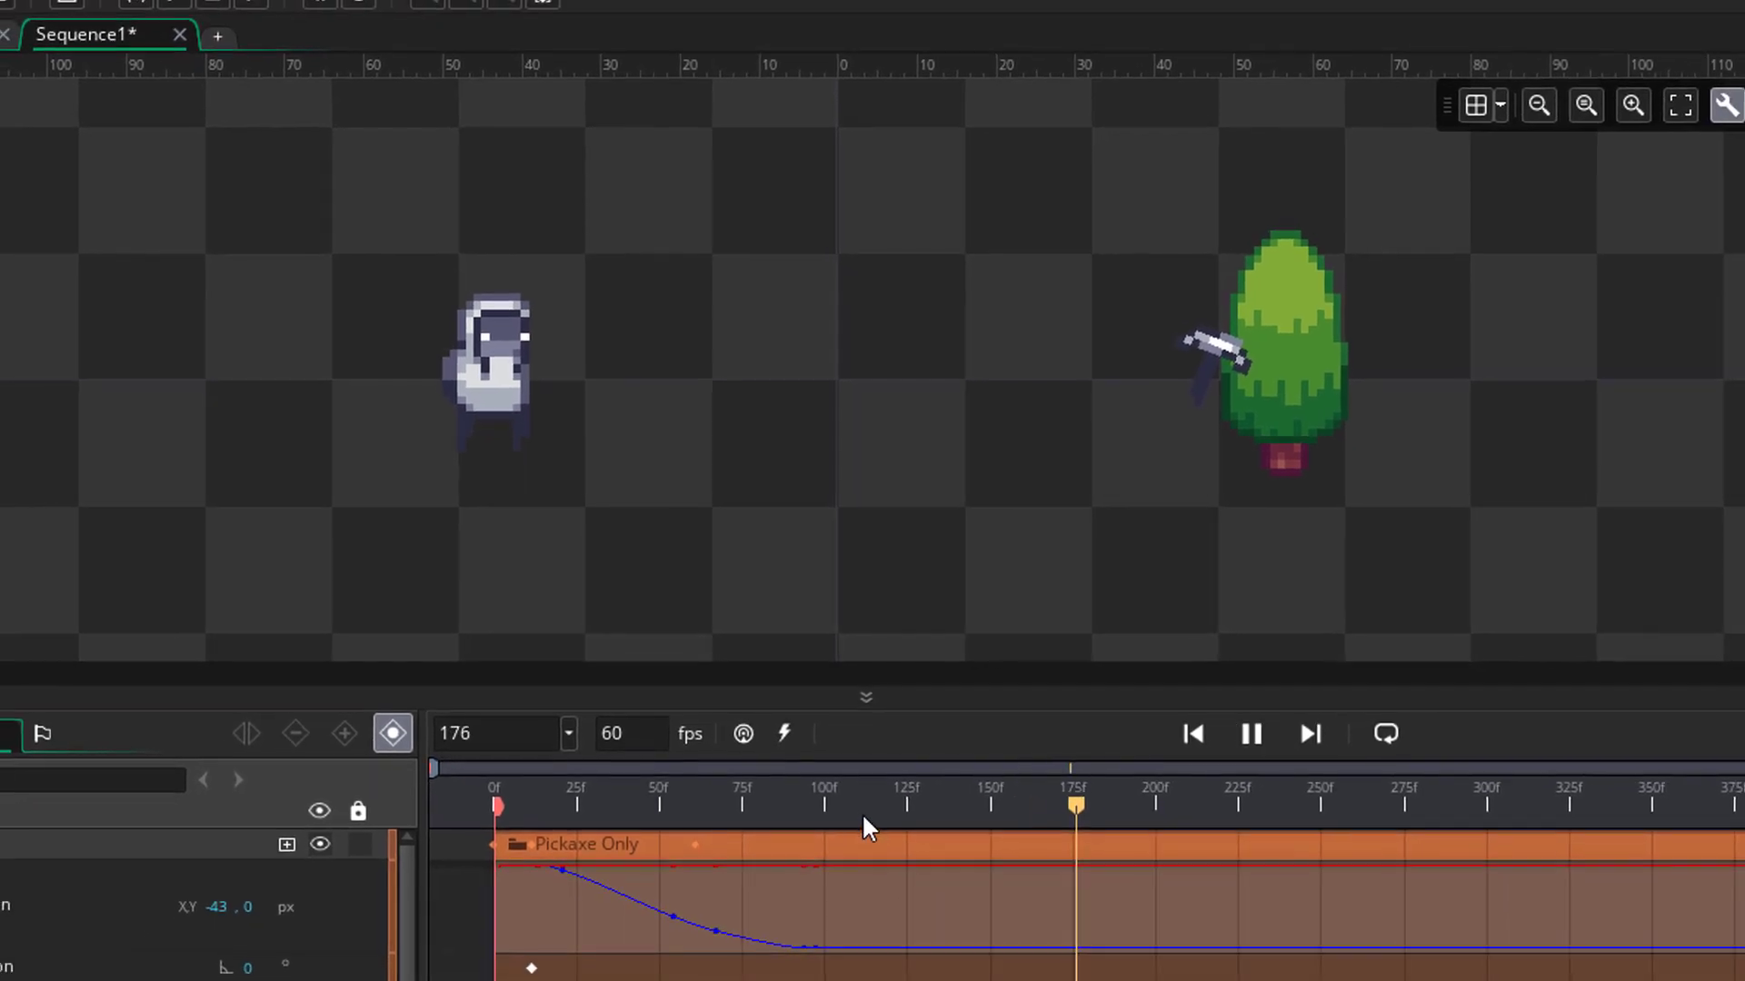
{"action": "left_click", "coordinate": [662, 805]}
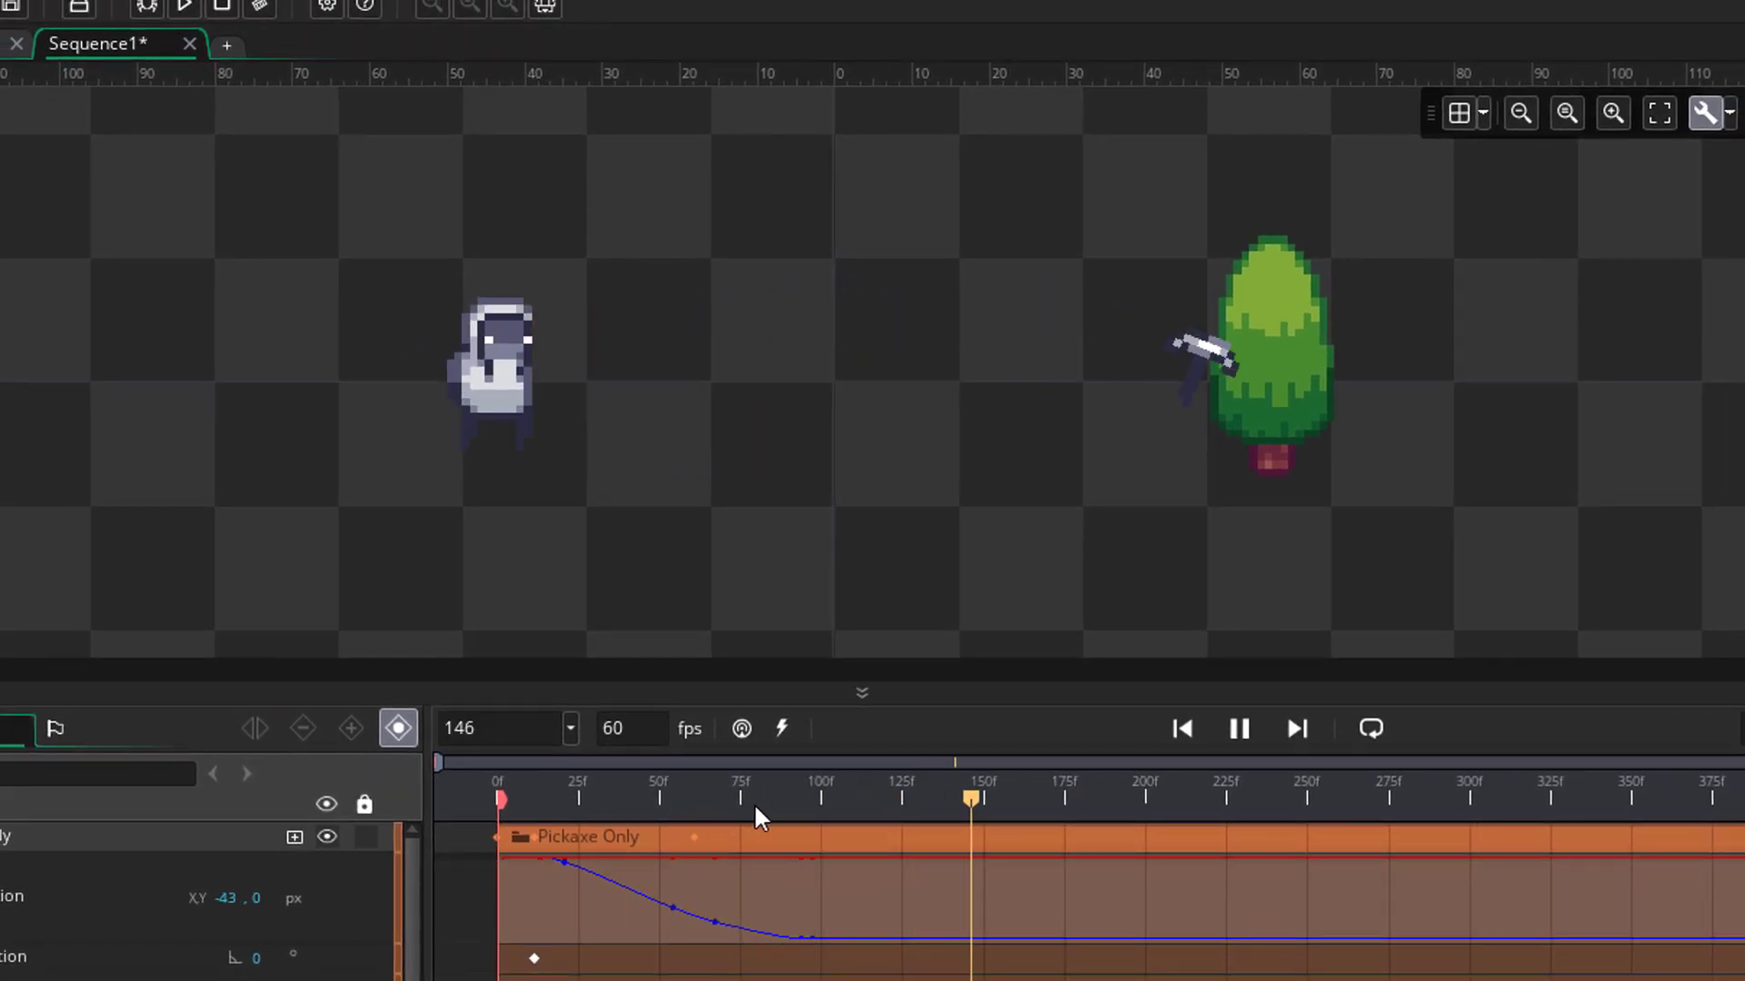
{"action": "key", "text": "space"}
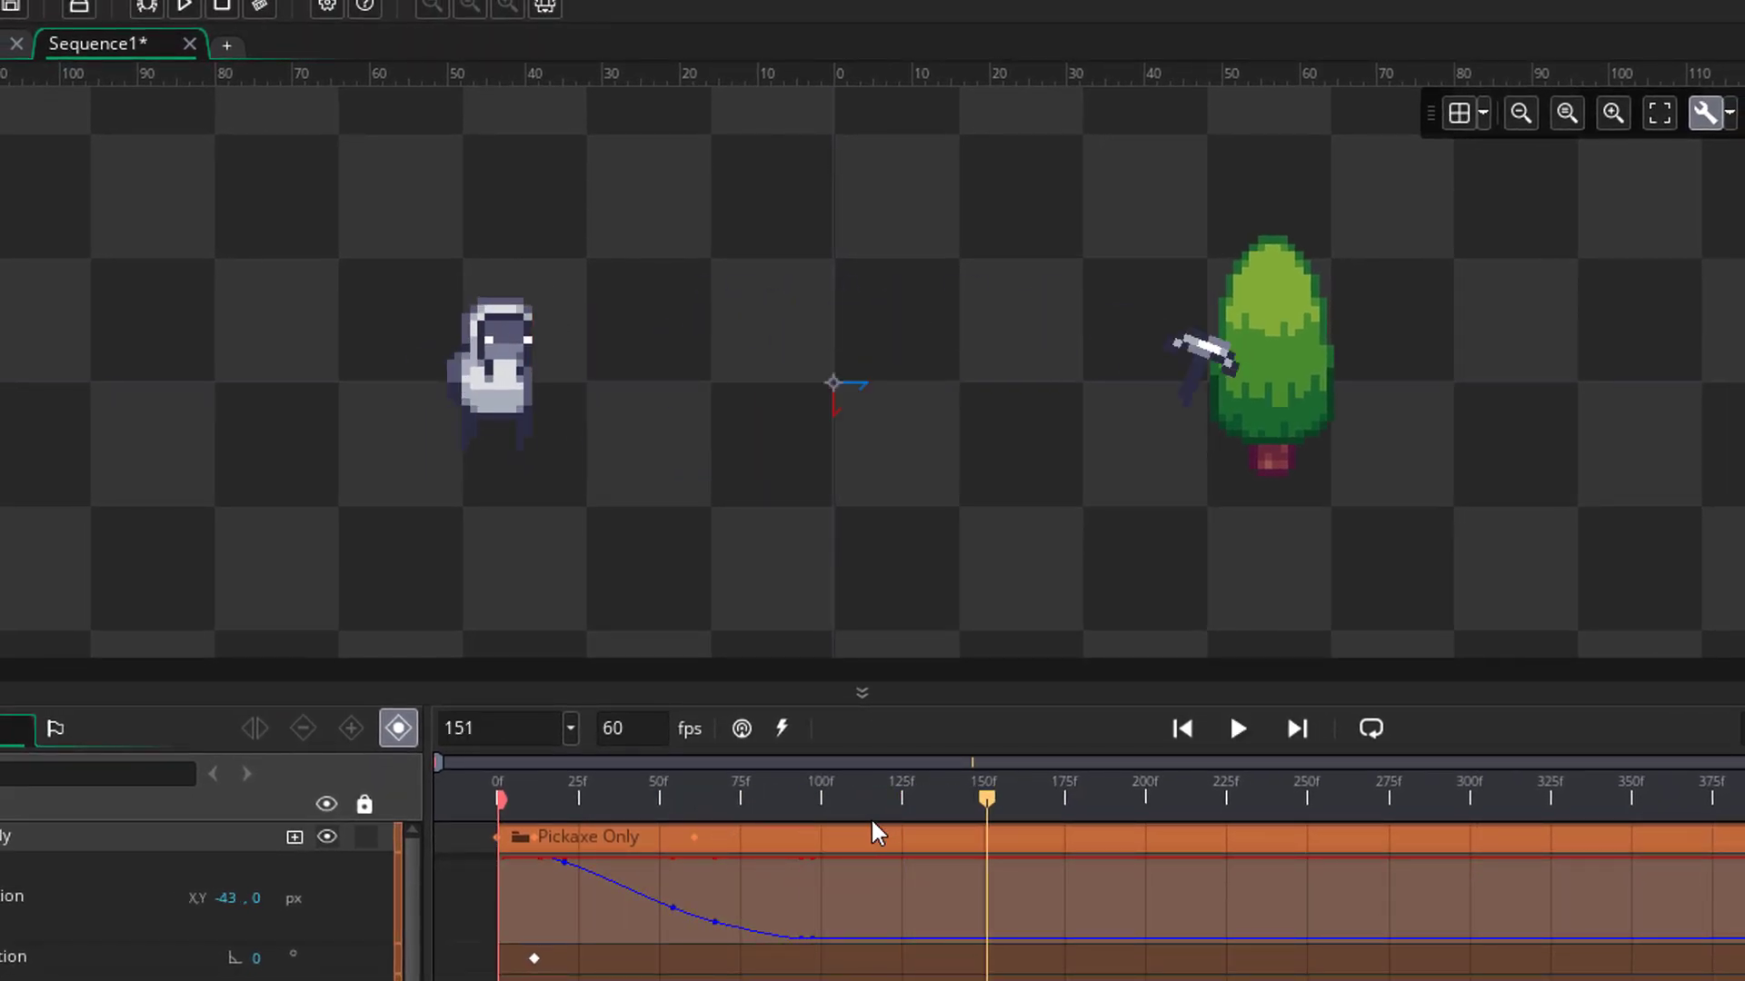
{"action": "left_click", "coordinate": [814, 821]}
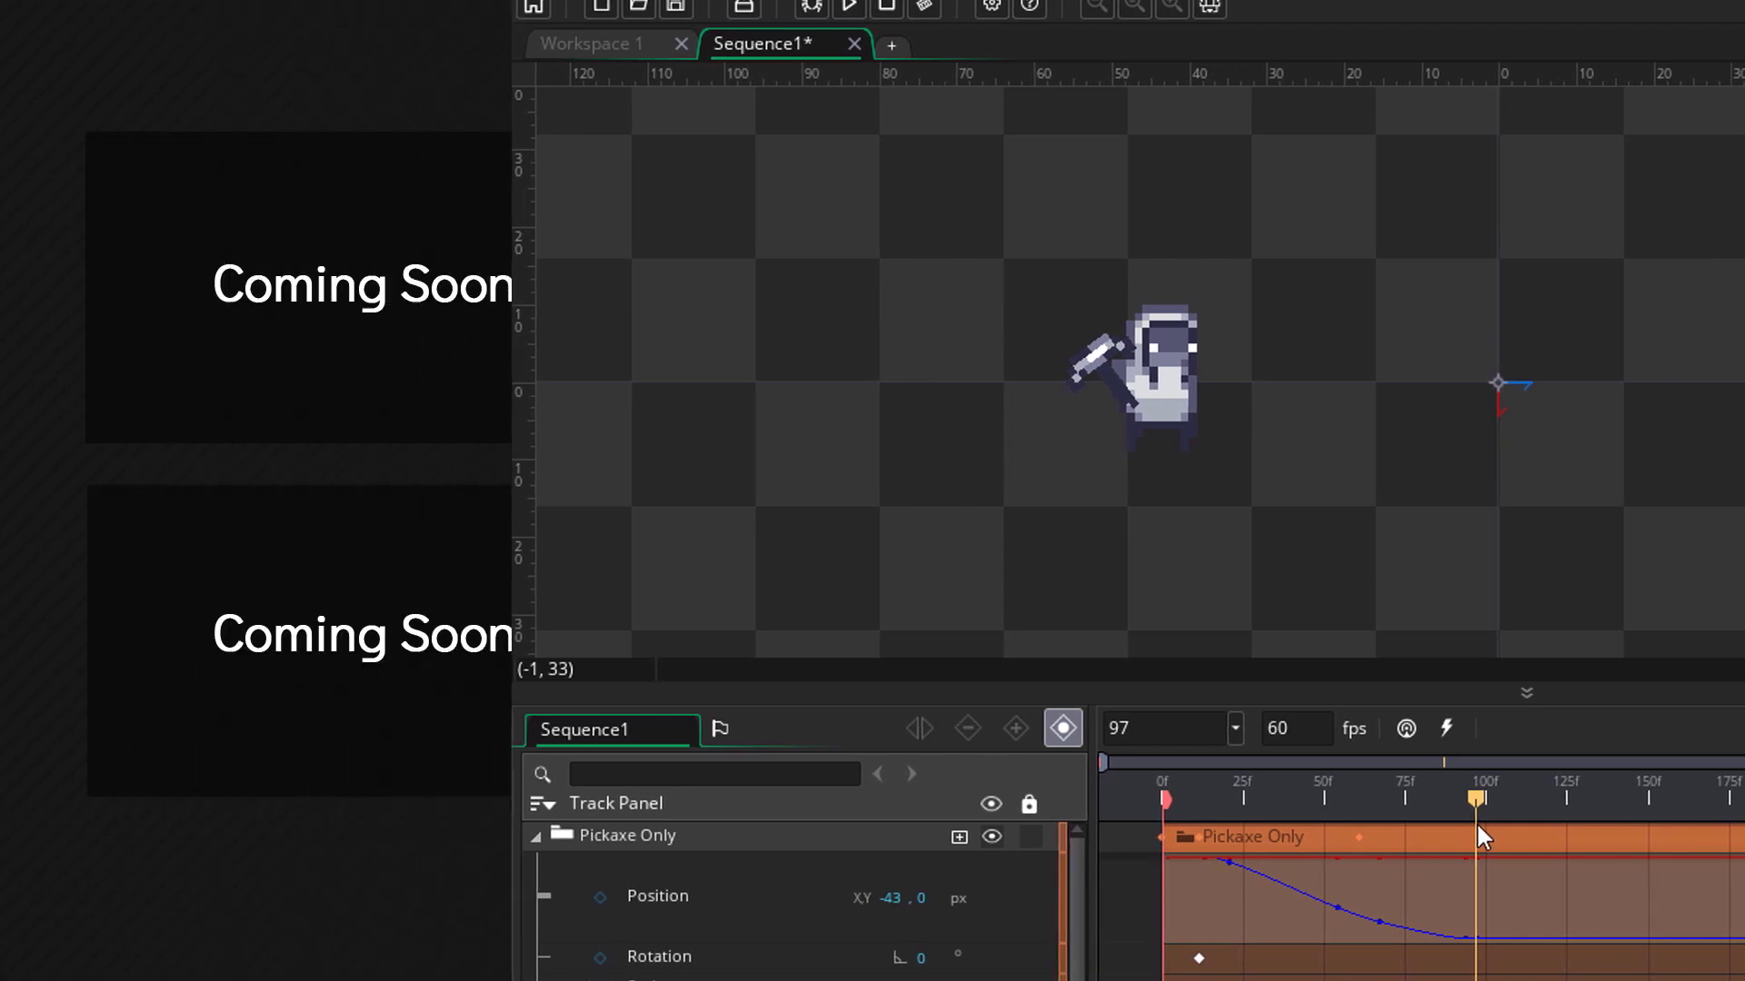